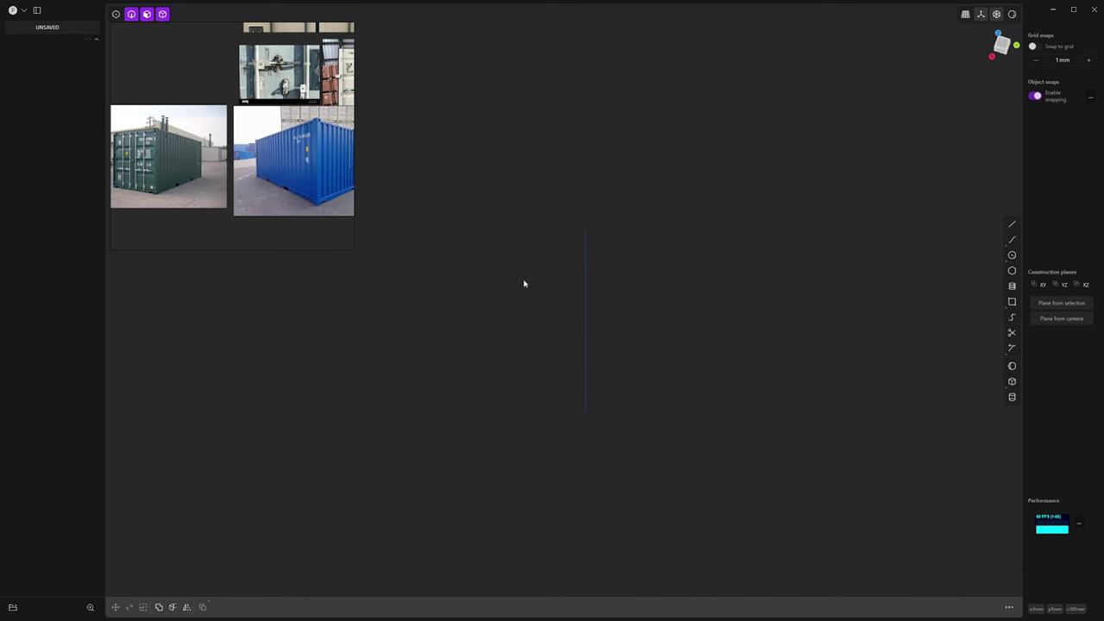
Step: Draw a corner rectangle on the XY plane in the top view, starting at the origin and about 333 by 158 mm
middle_click_drag(638, 257, 562, 251)
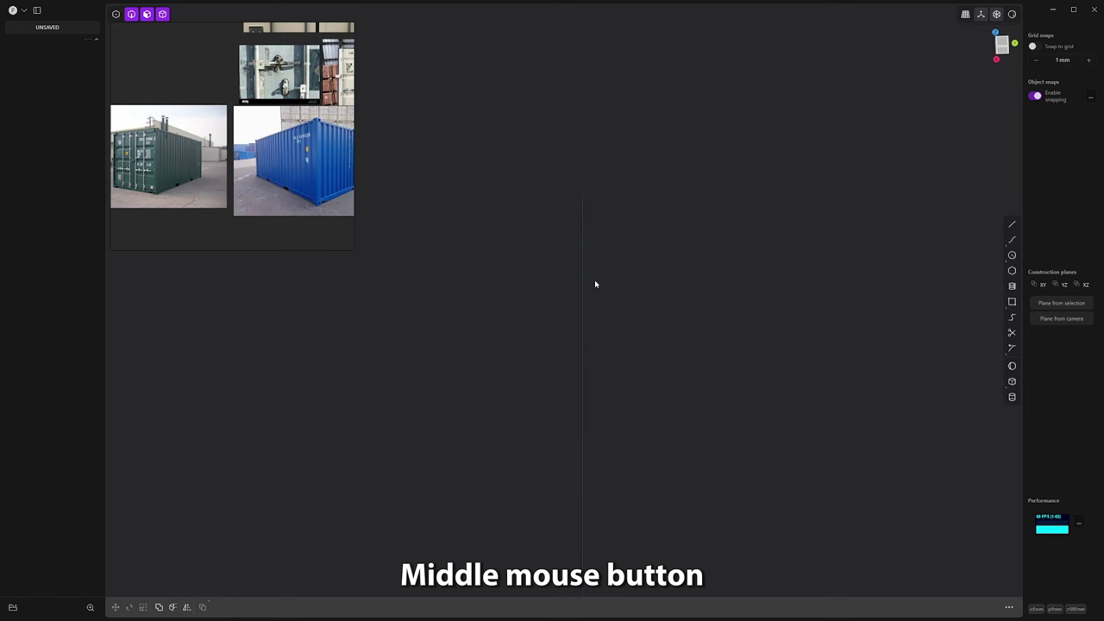
middle_click_drag(591, 281, 545, 328, "alt")
middle_click_drag(632, 269, 638, 333, "alt")
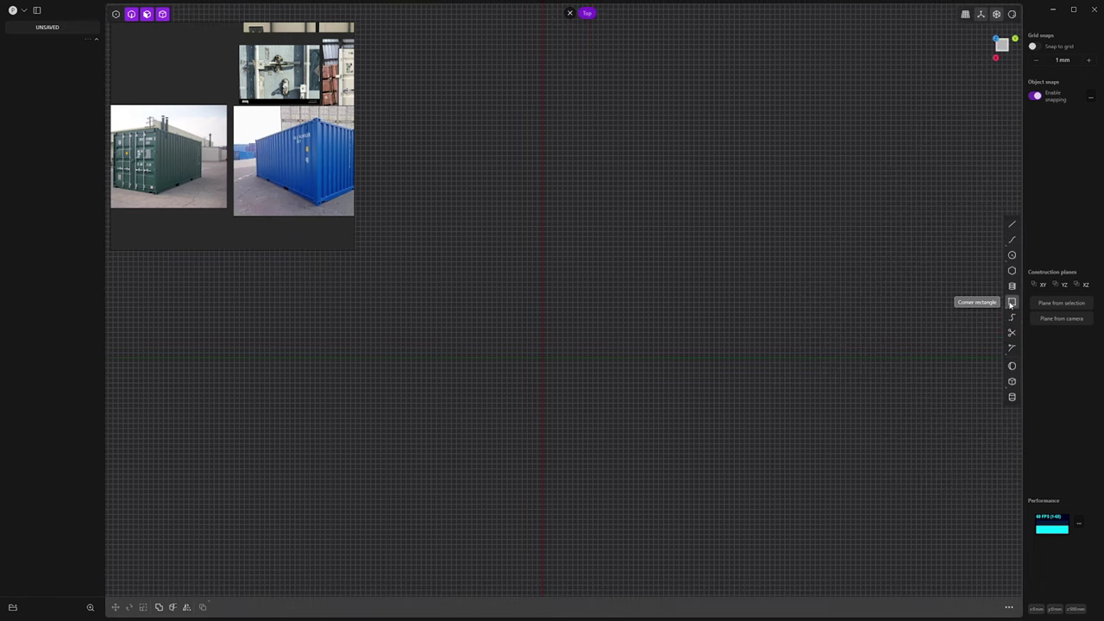
left_click(1011, 303)
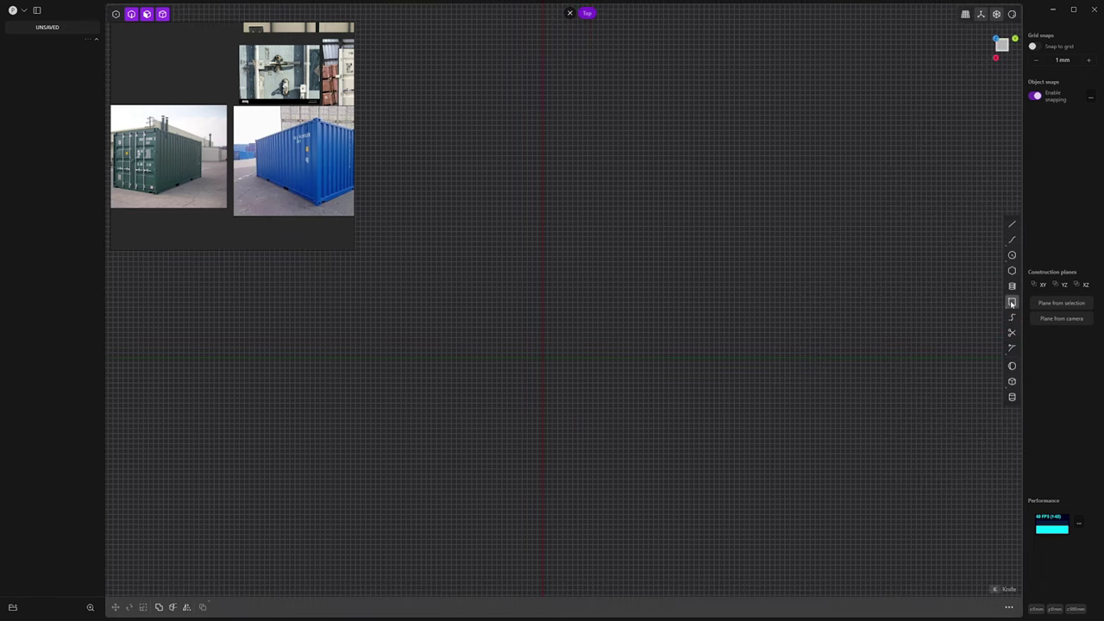
scroll(542, 362, "up", 5)
left_click(542, 359)
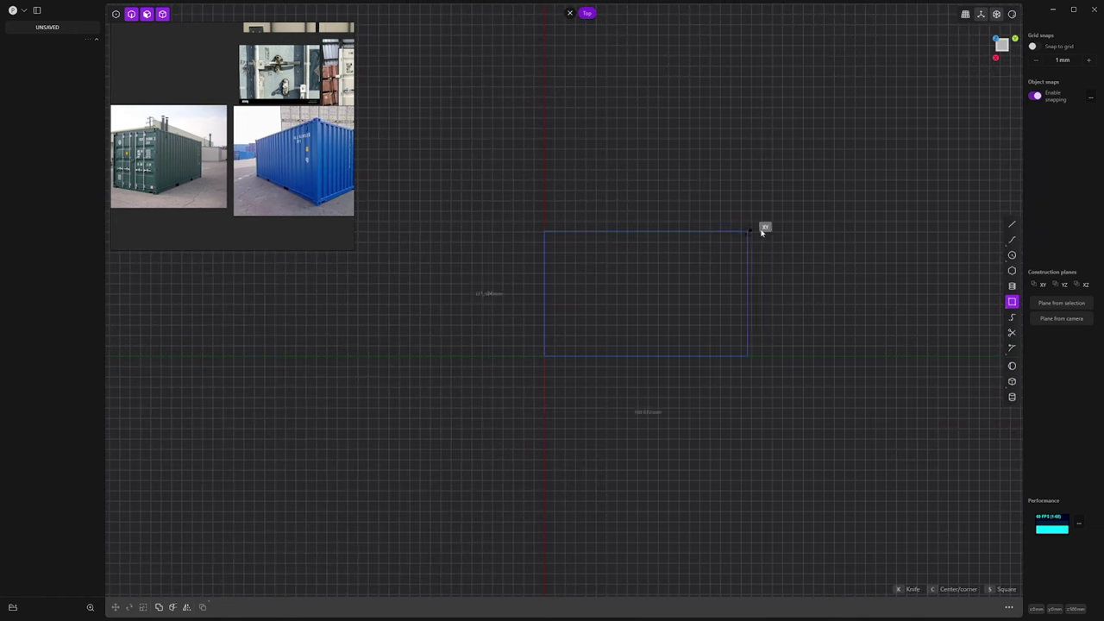
left_click(891, 193)
middle_click_drag(703, 336, 643, 354)
Step: Set the rectangle's dimensions to 168 mm long and 68 mm wide
key("=")
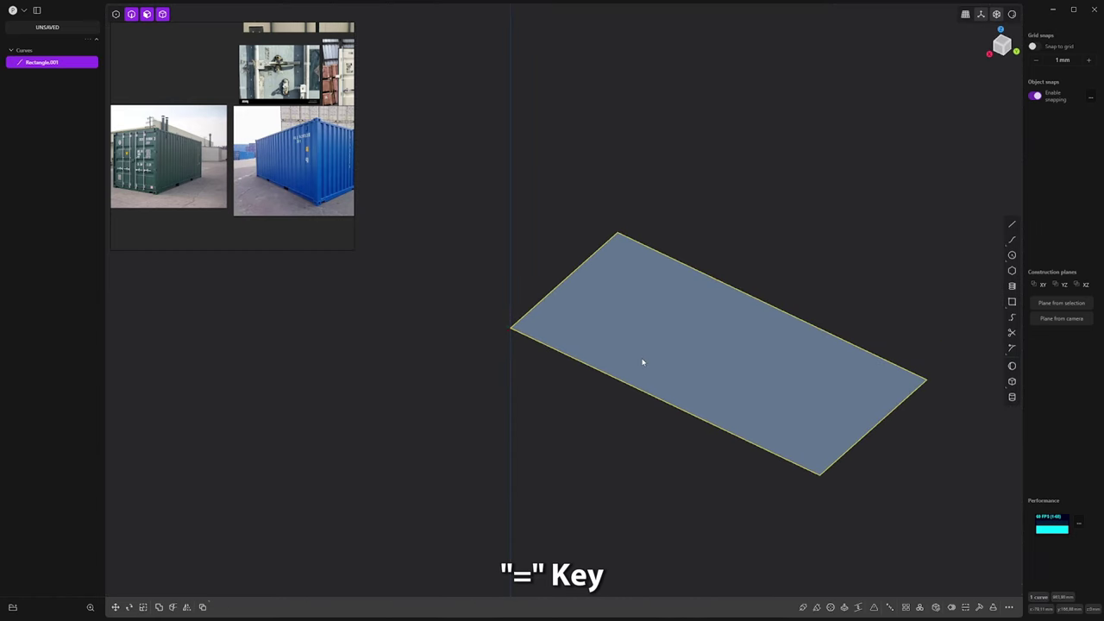
key("=")
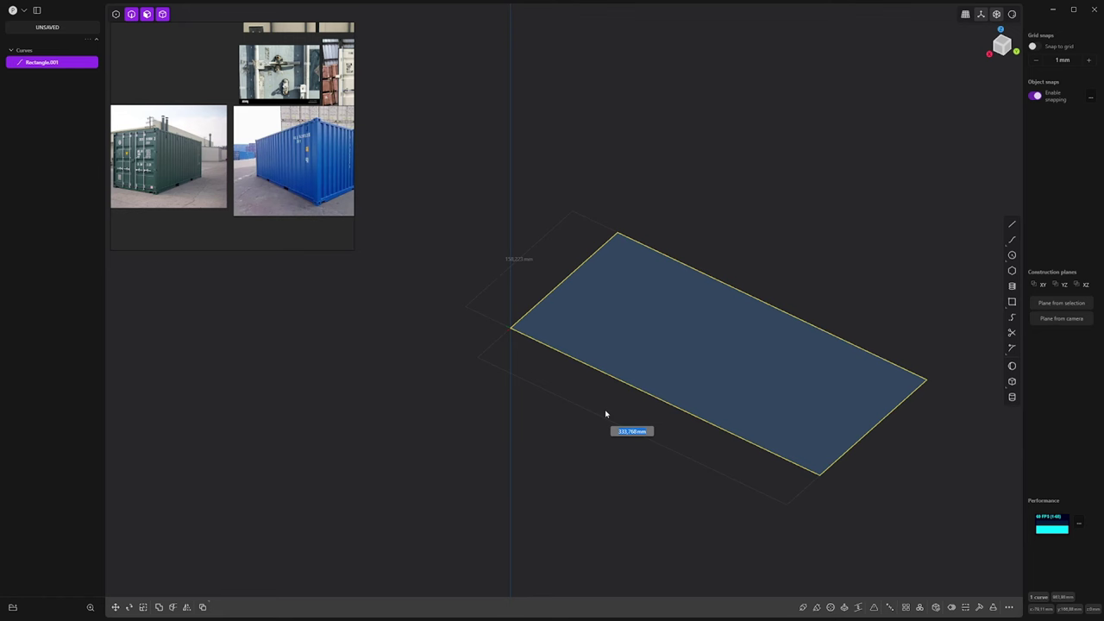
type("168")
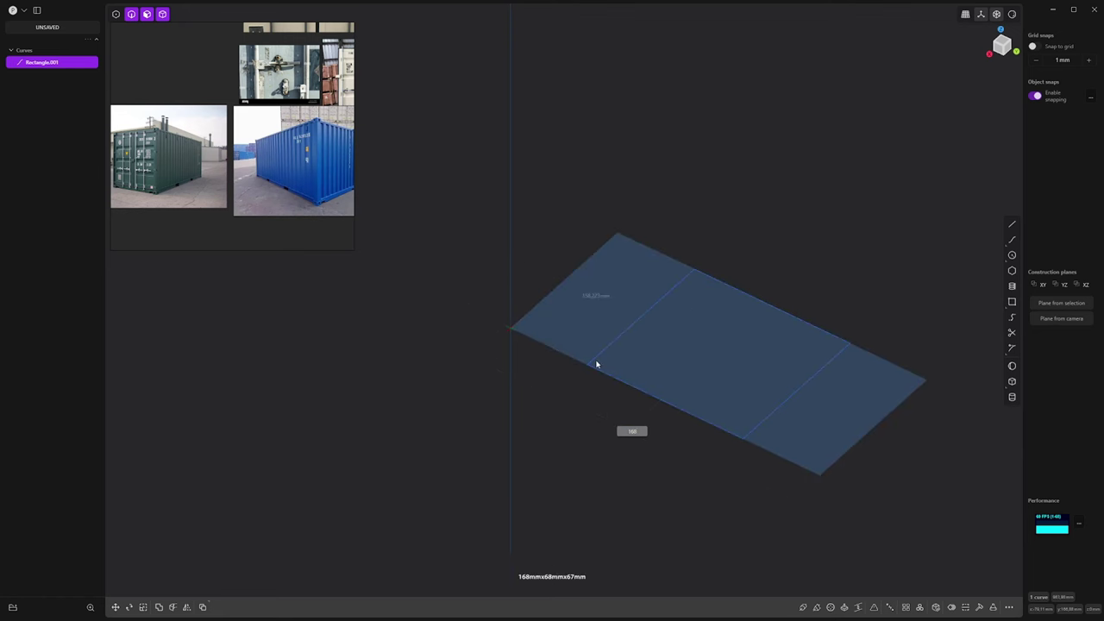
key("Tab")
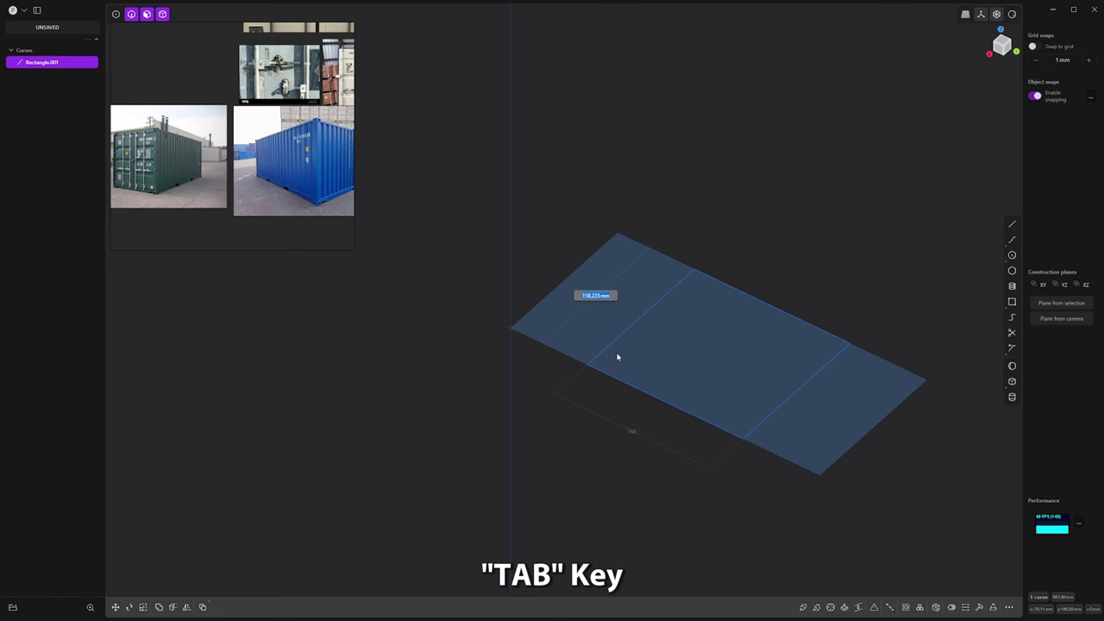
type("6")
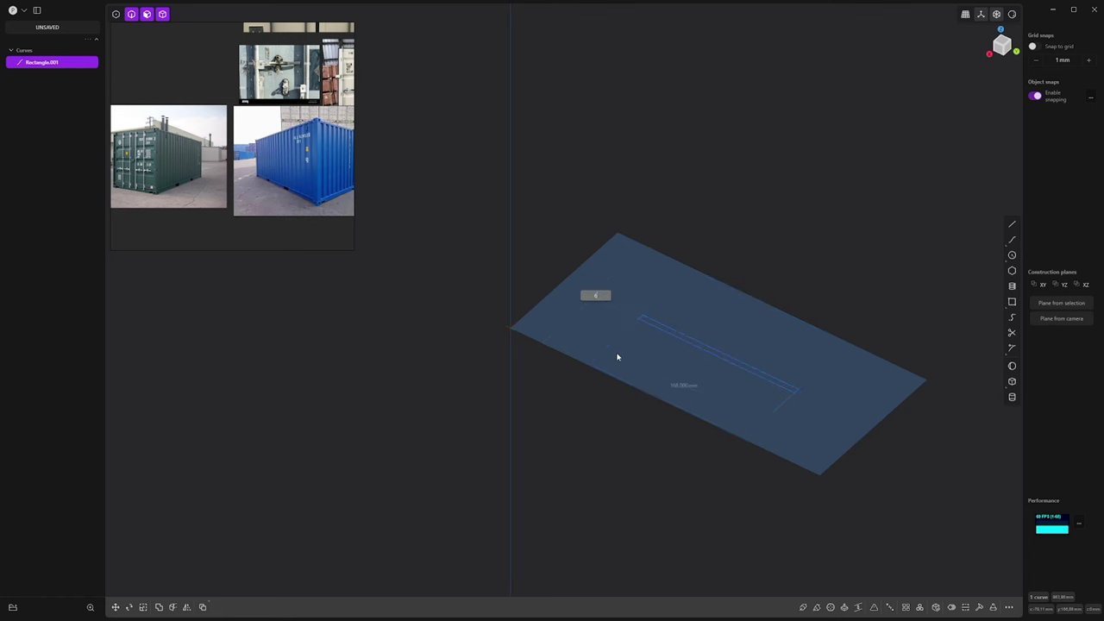
type("8")
key("Return")
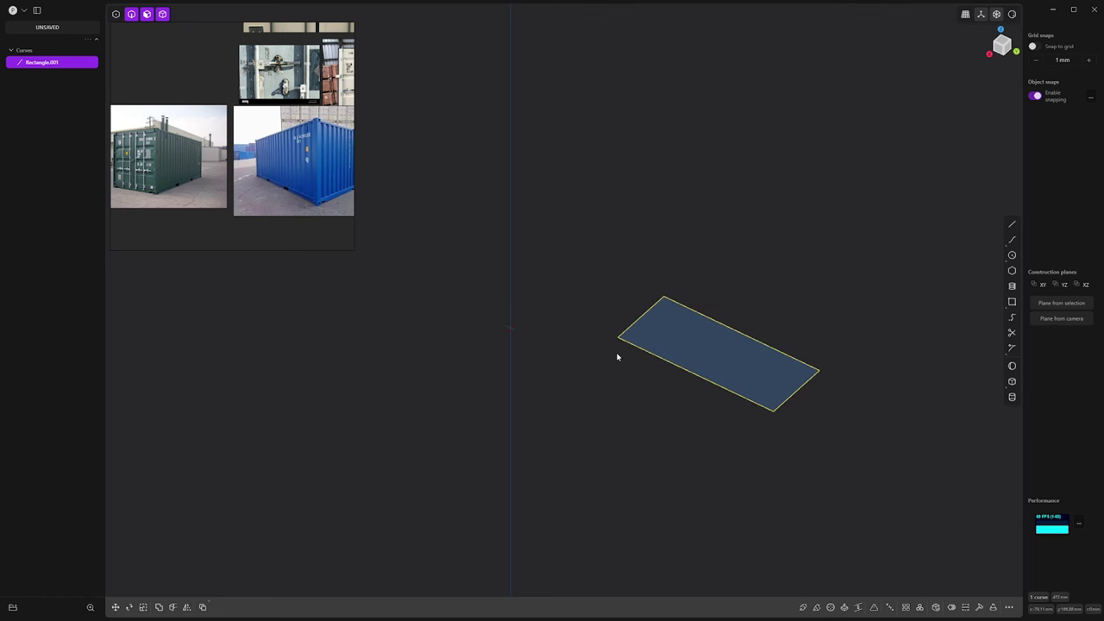
Step: Extrude the rectangular region 67 mm upward into a solid box
scroll(675, 339, "up", 3)
left_click(735, 294)
left_click(701, 351)
key("e")
middle_click_drag(710, 337, 621, 302, "shift")
scroll(621, 304, "up", 1)
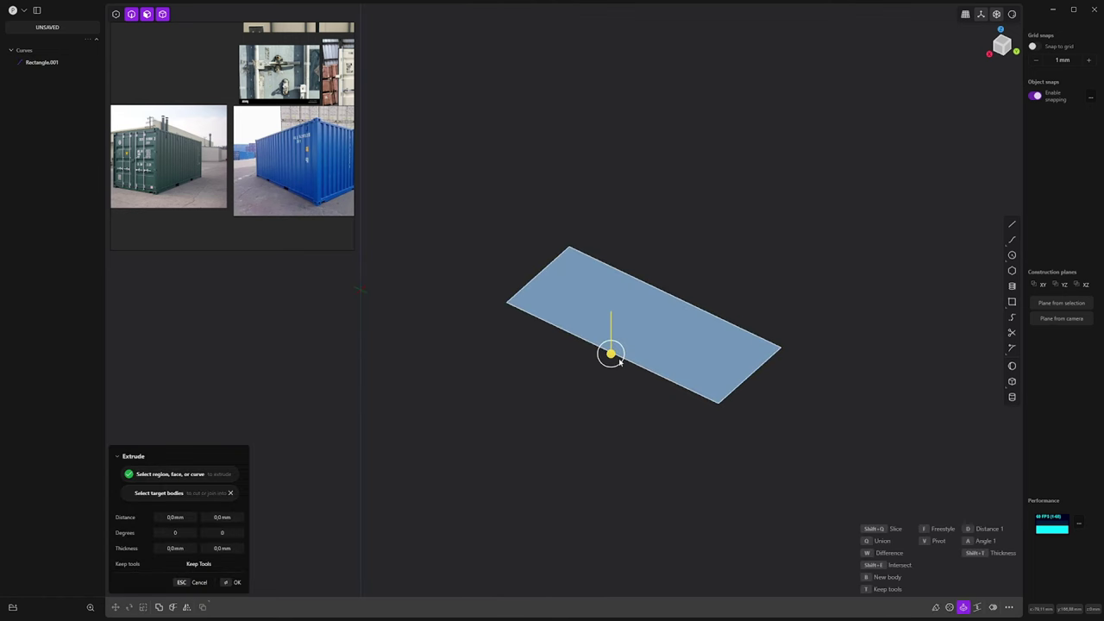
left_click_drag(609, 352, 607, 324)
left_click(611, 289)
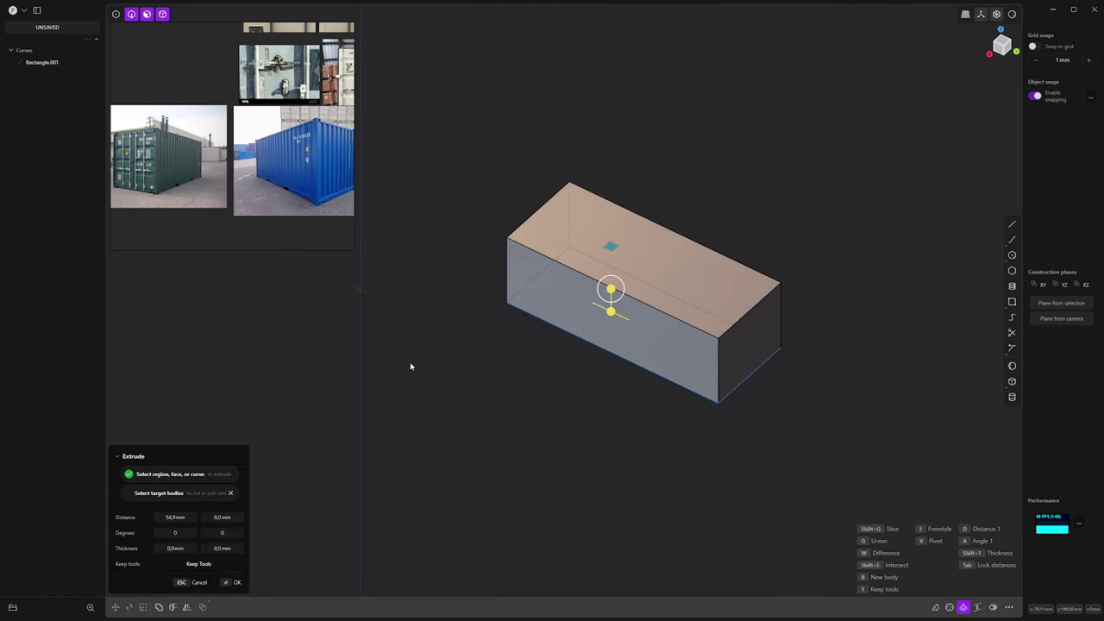
left_click(192, 516)
type("67")
key("Return")
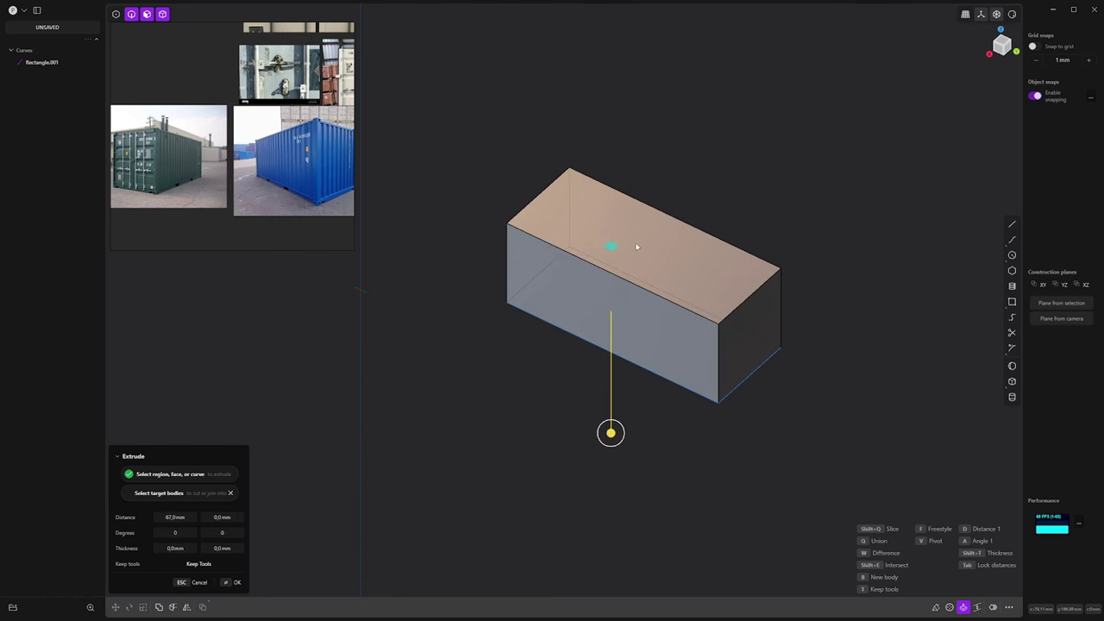
key("Return")
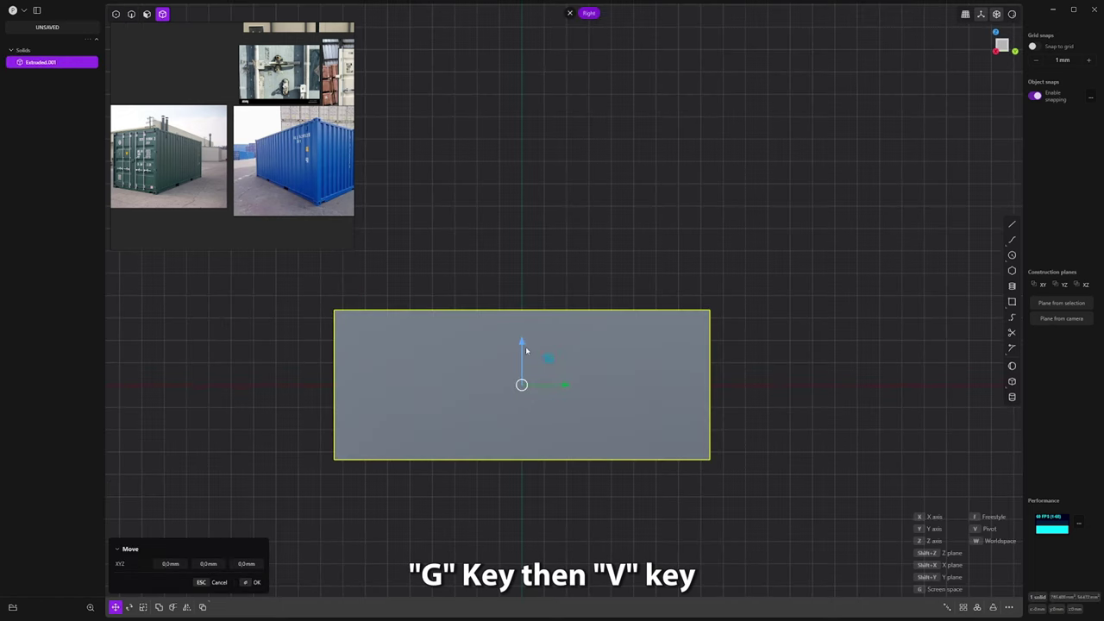
Step: Move the box up 33.5 mm in the right view, using a pivot on its bottom edge, so its base rests at the origin
key("v")
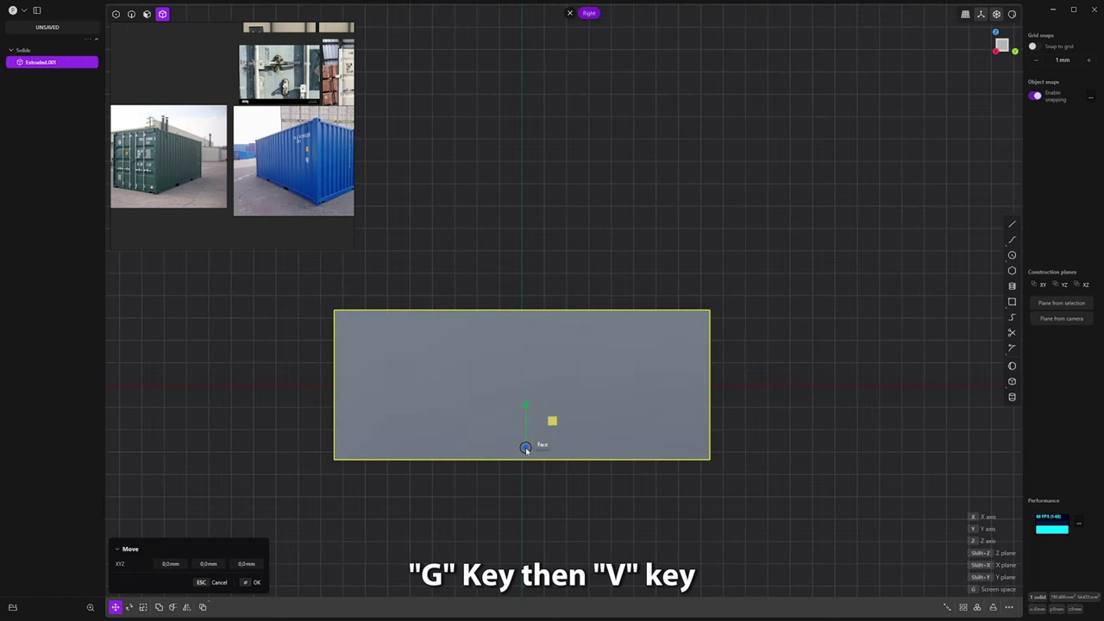
left_click(521, 461)
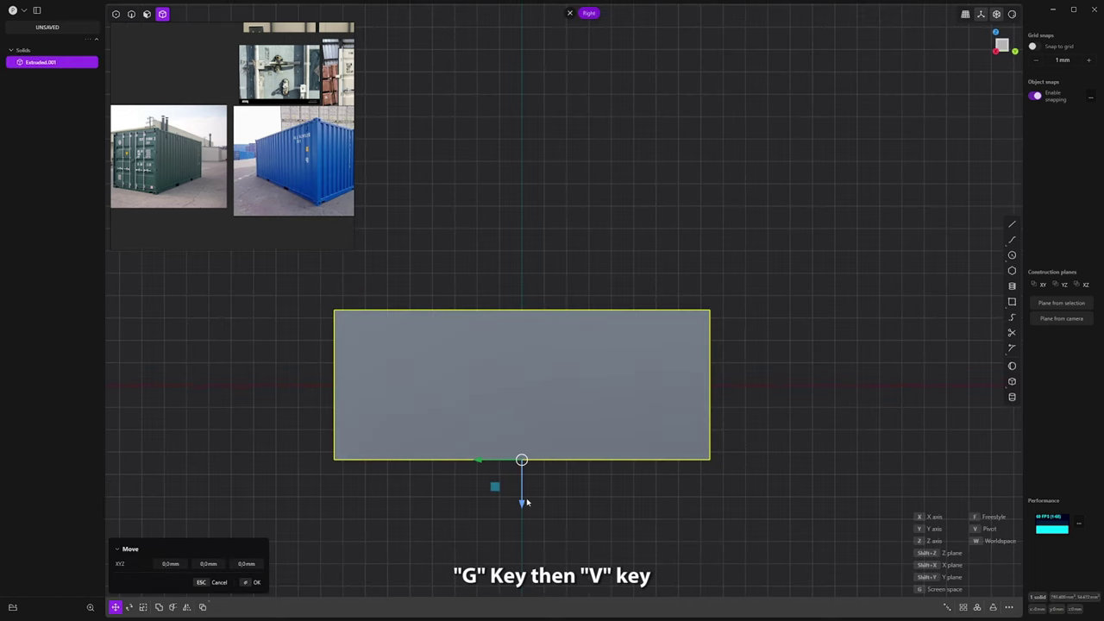
left_click_drag(522, 507, 529, 386)
left_click(529, 386)
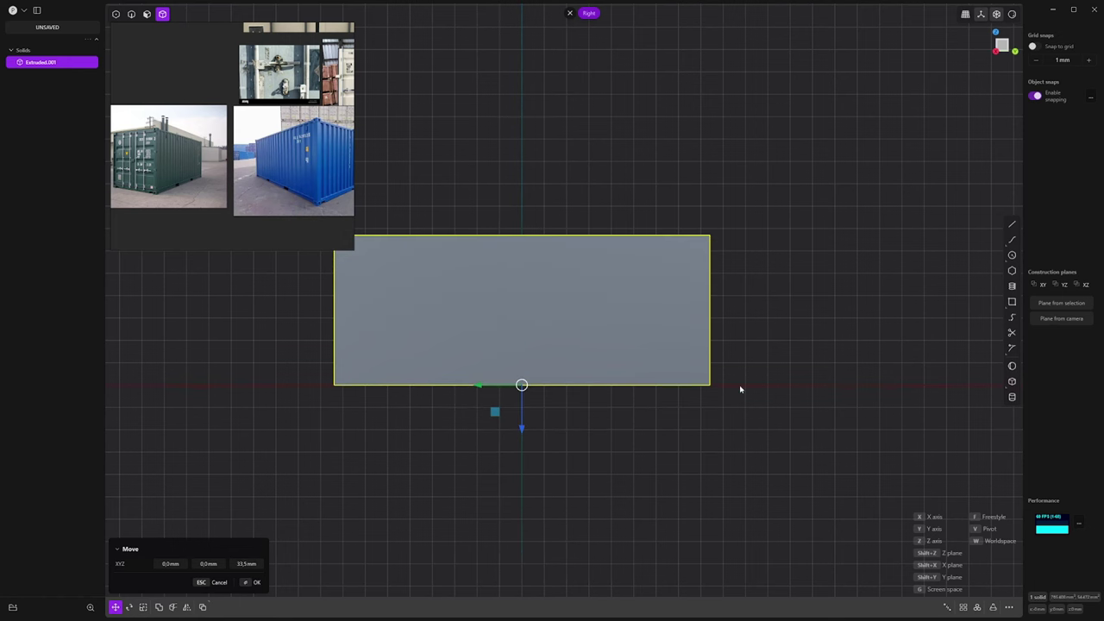
middle_click_drag(694, 377, 587, 402)
left_click(768, 163)
Step: Examine the corrugated side wall of the blue container in the reference images
middle_click_drag(768, 164, 665, 224)
scroll(663, 220, "up", 1)
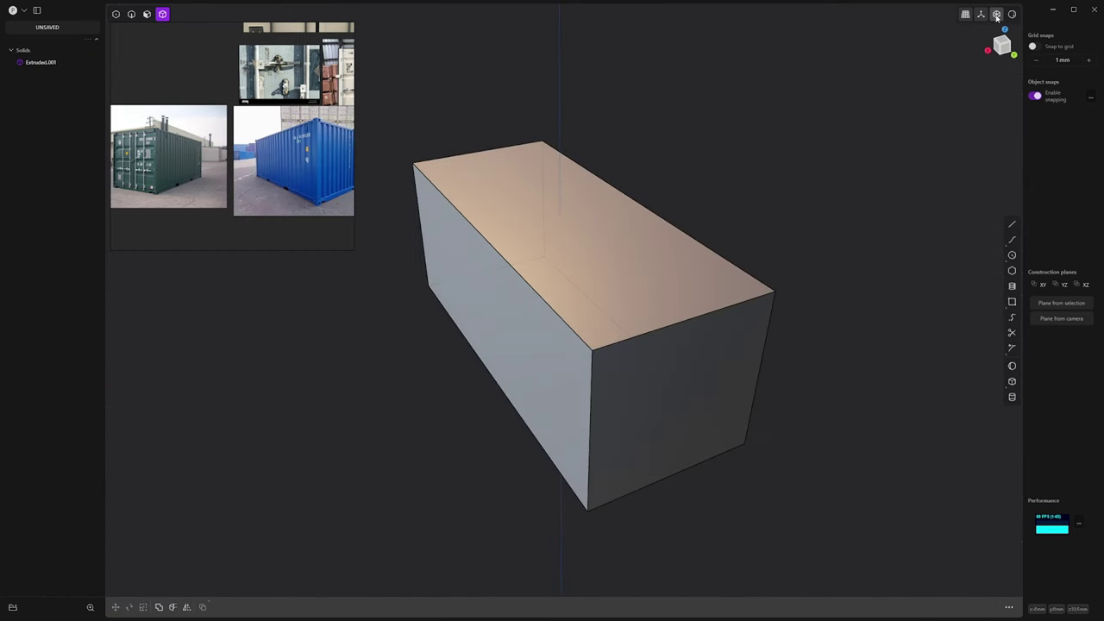
scroll(270, 156, "up", 3)
scroll(250, 137, "up", 2)
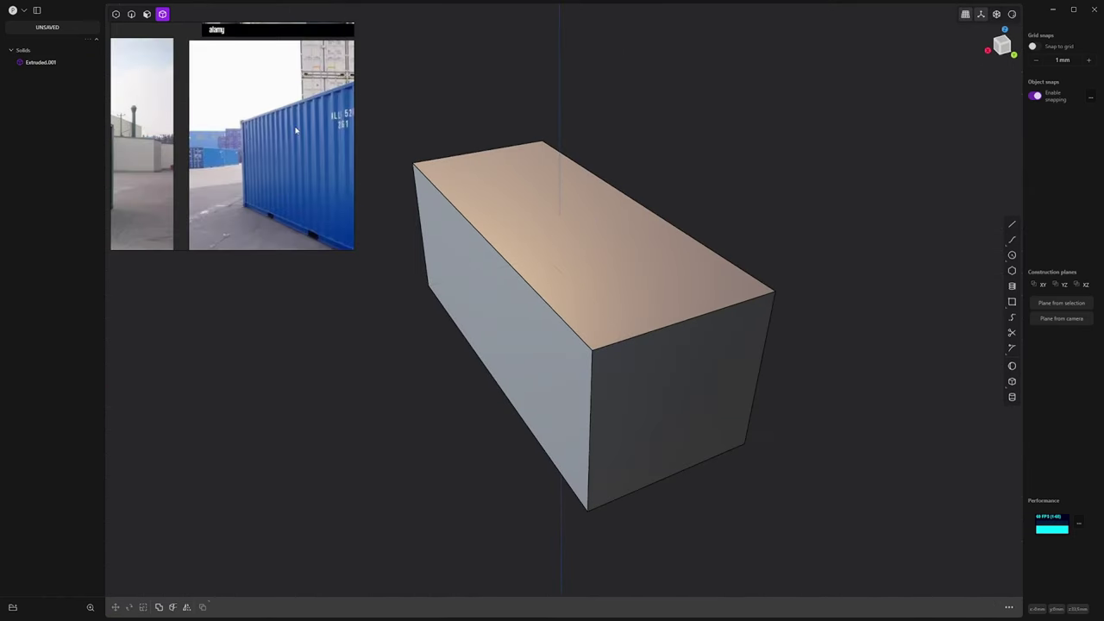
scroll(315, 133, "up", 2)
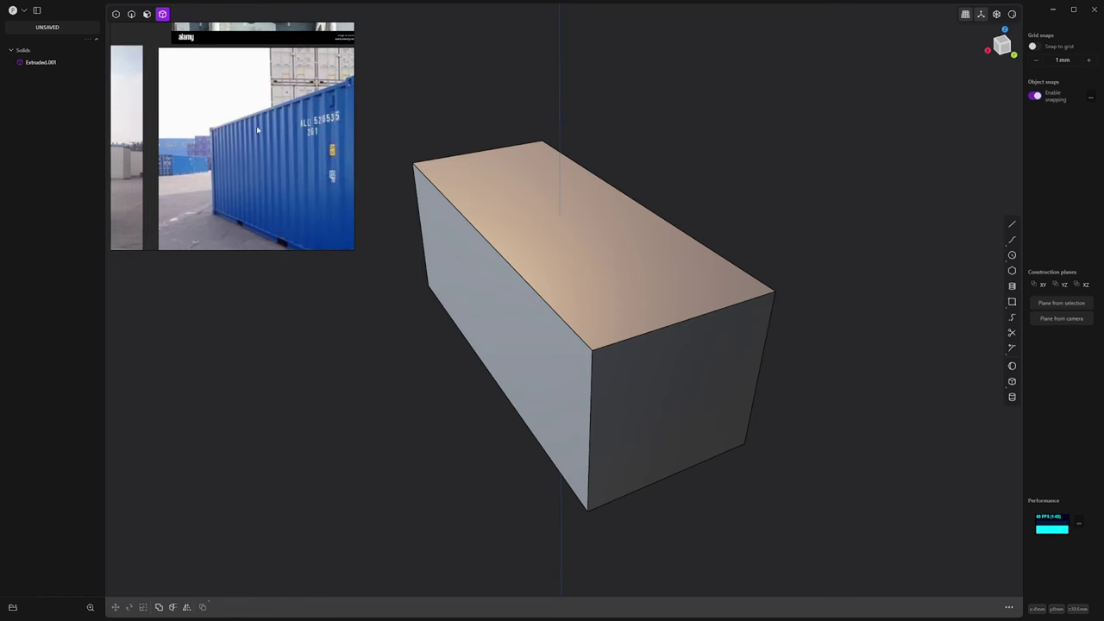
middle_click_drag(293, 134, 263, 139)
middle_click_drag(515, 207, 697, 251)
Step: Draw a short line about 6 mm long in the top view, going outward from one end of the box's long edge
key("KP_1")
key("KP_3")
key("KP_7")
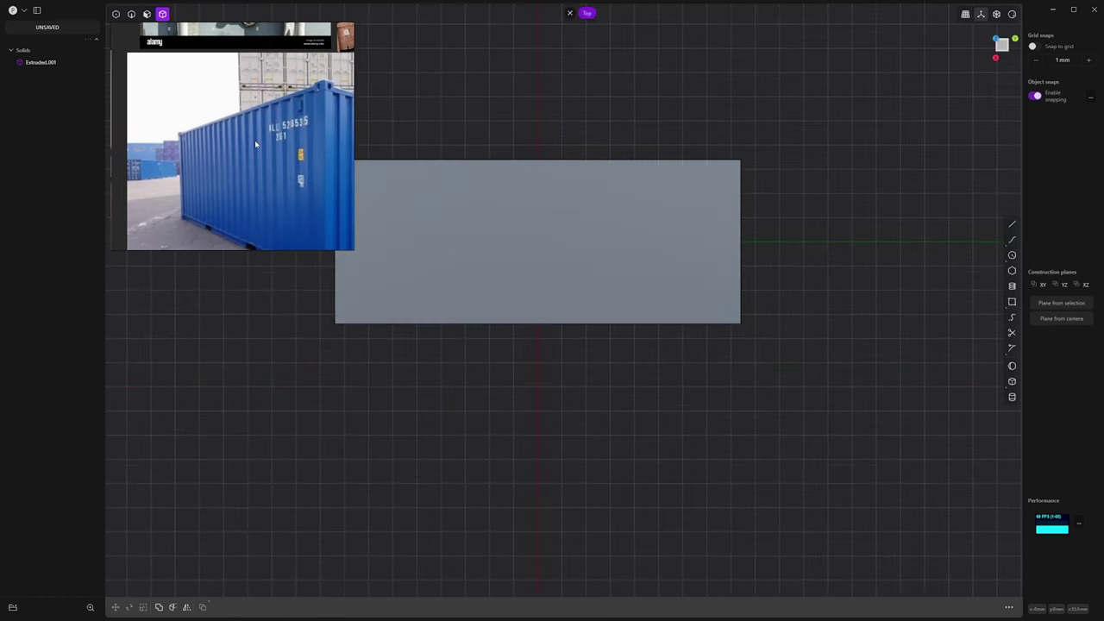
middle_click_drag(591, 265, 641, 271, "shift")
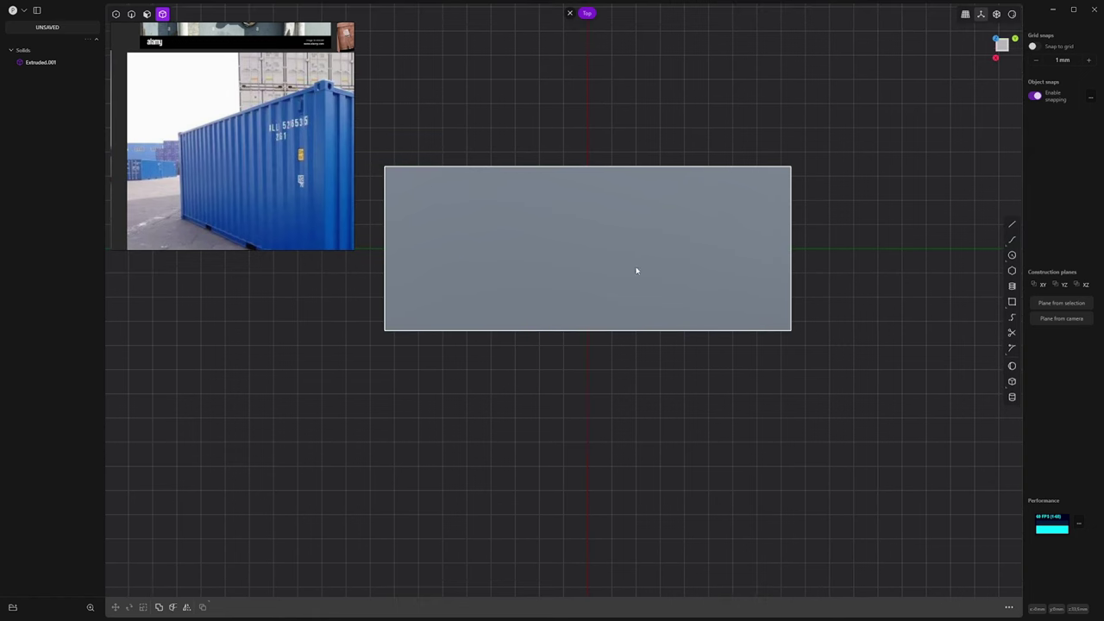
scroll(440, 290, "up", 3)
key("shift+a")
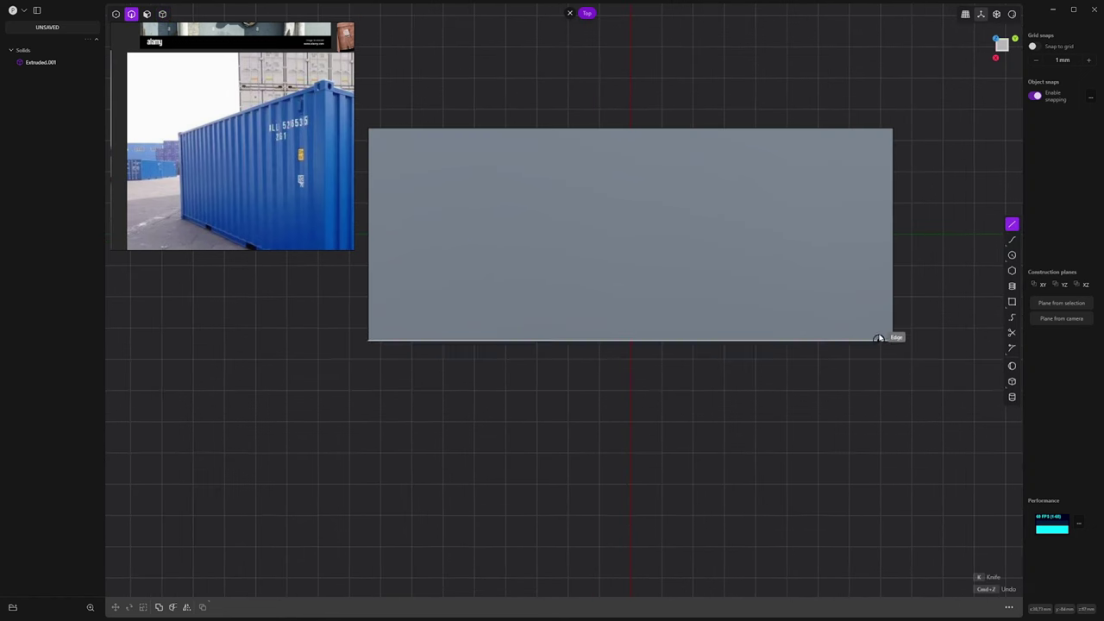
left_click(368, 341)
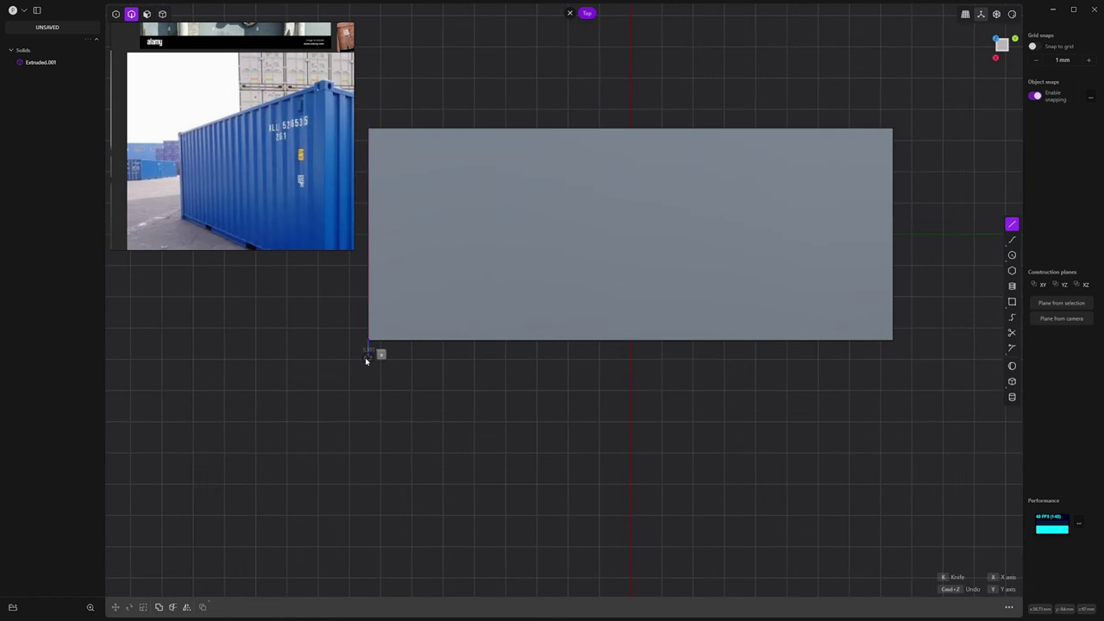
left_click(365, 358)
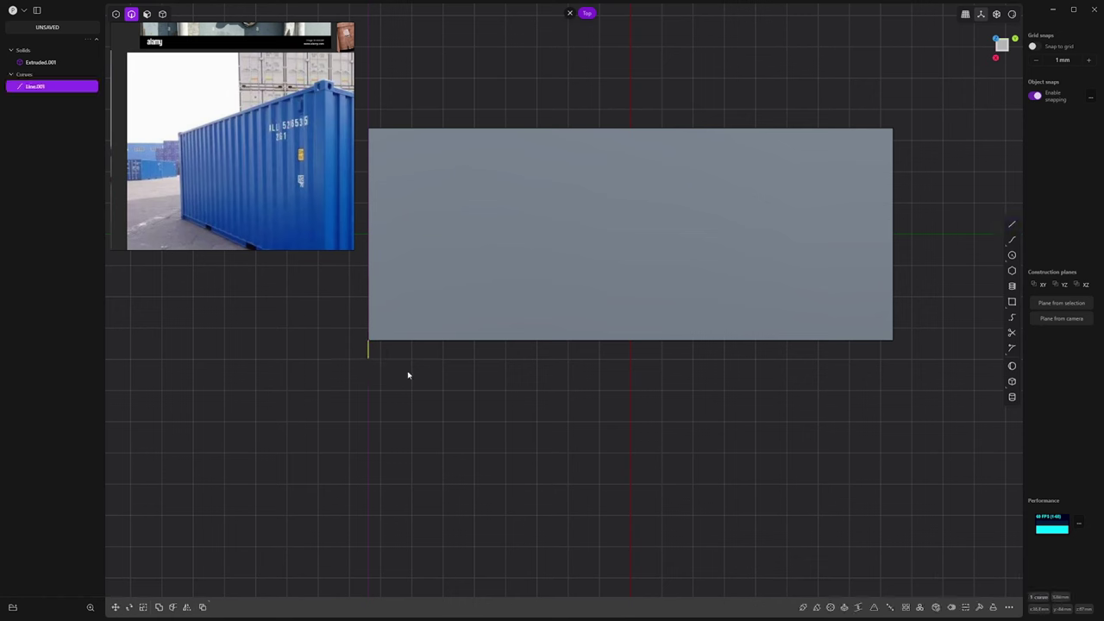
Step: Create a rectangular array of the short line along the Y axis to the far corner of the long edge, 168 mm with 20 copies
left_click(907, 608)
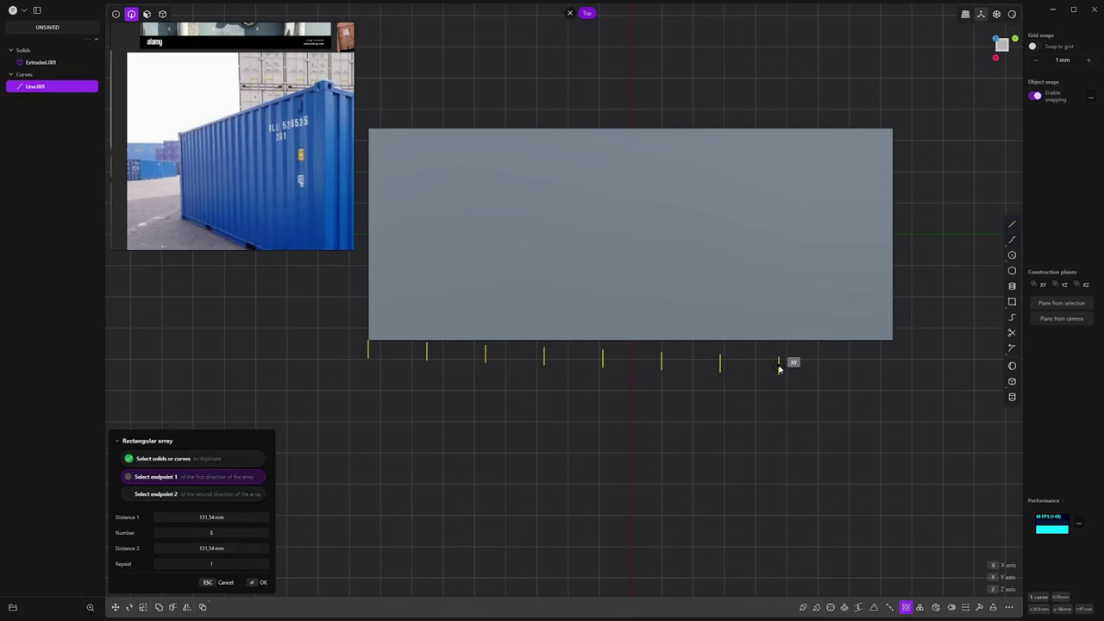
key("y")
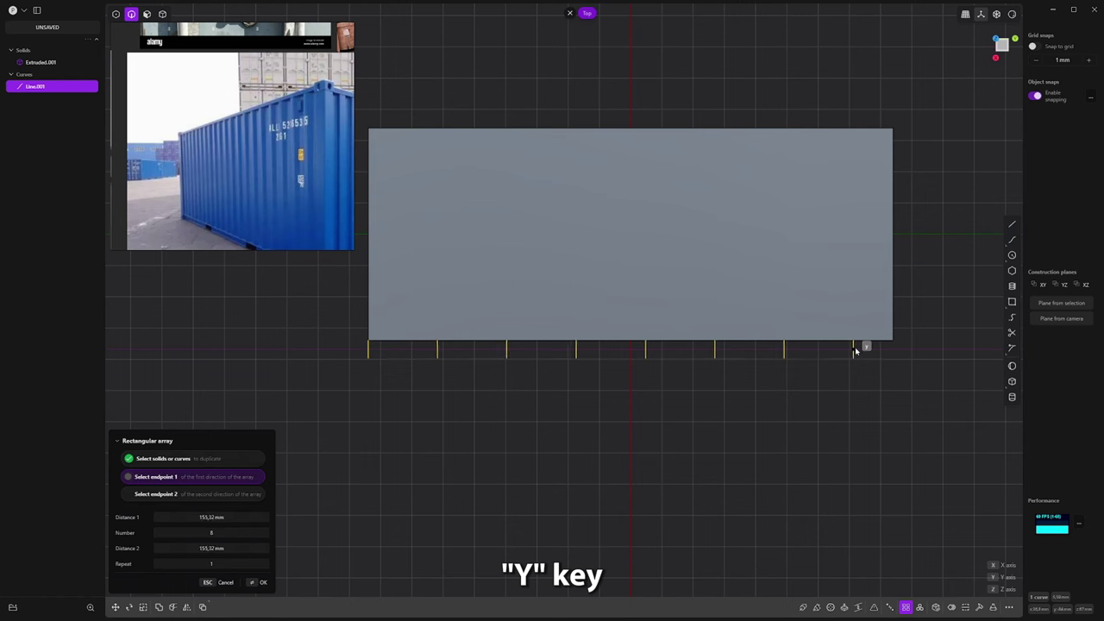
left_click(892, 341)
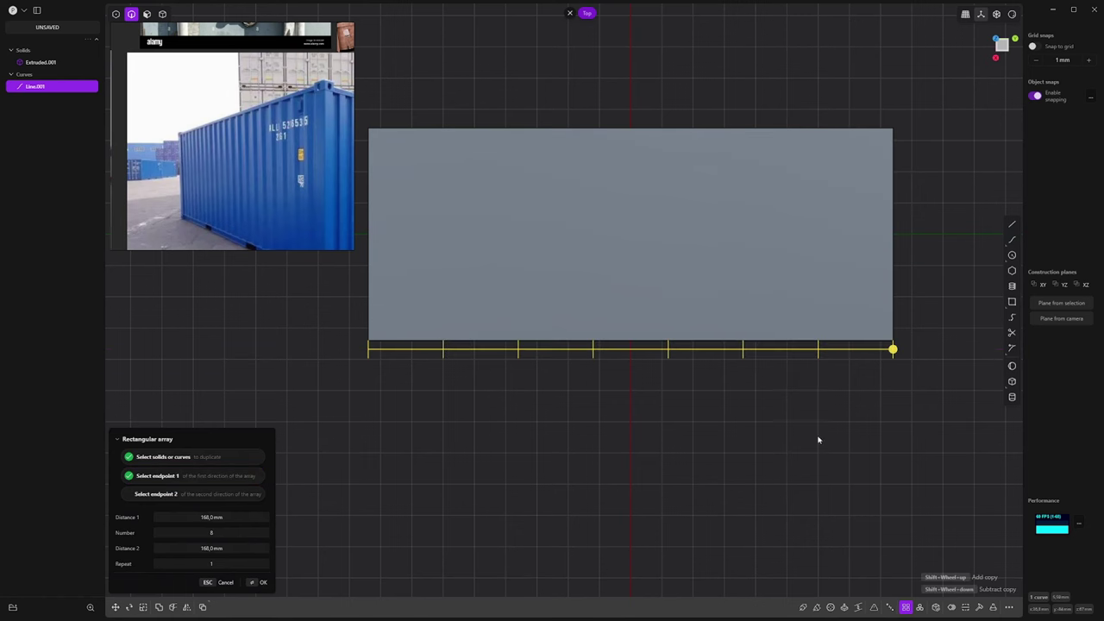
left_click_drag(209, 532, 207, 532)
left_click(207, 532)
type("20")
key("Return")
key("Return")
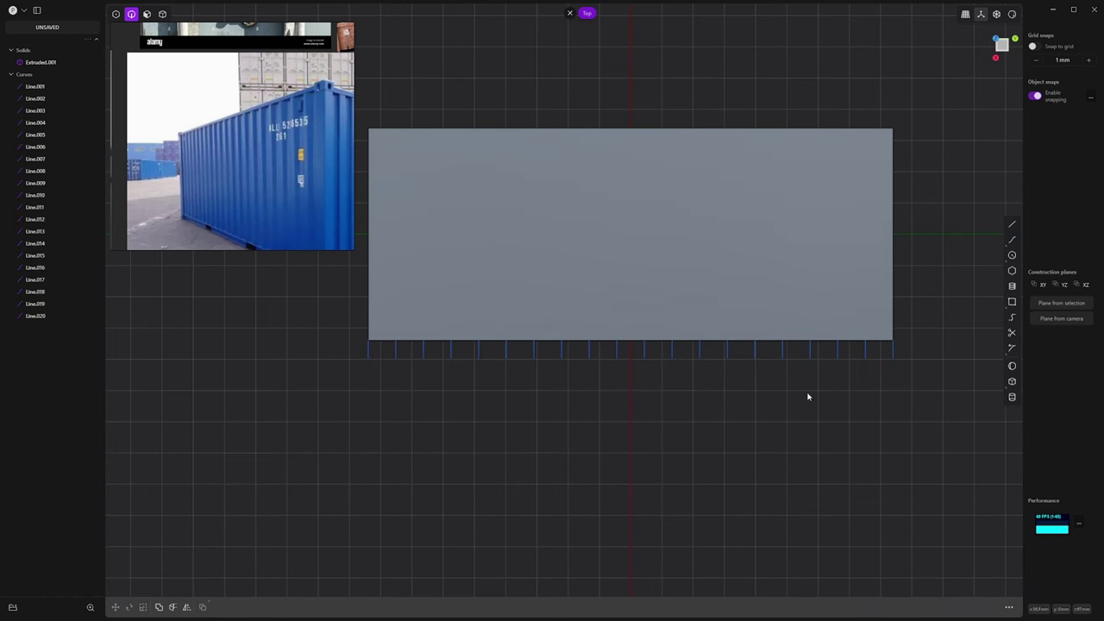
Step: Draw the corrugation profile as an open polyline between the last two marker lines, running inside the box, sloping out and ending along its edge
scroll(806, 394, "up", 5)
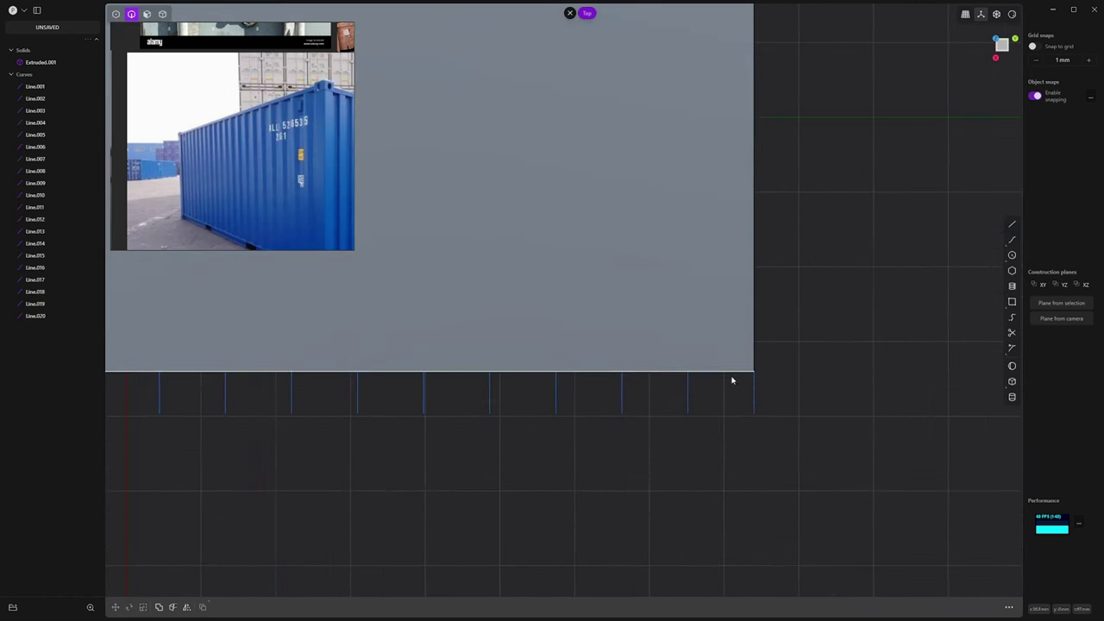
scroll(747, 381, "up", 1)
scroll(783, 324, "up", 1)
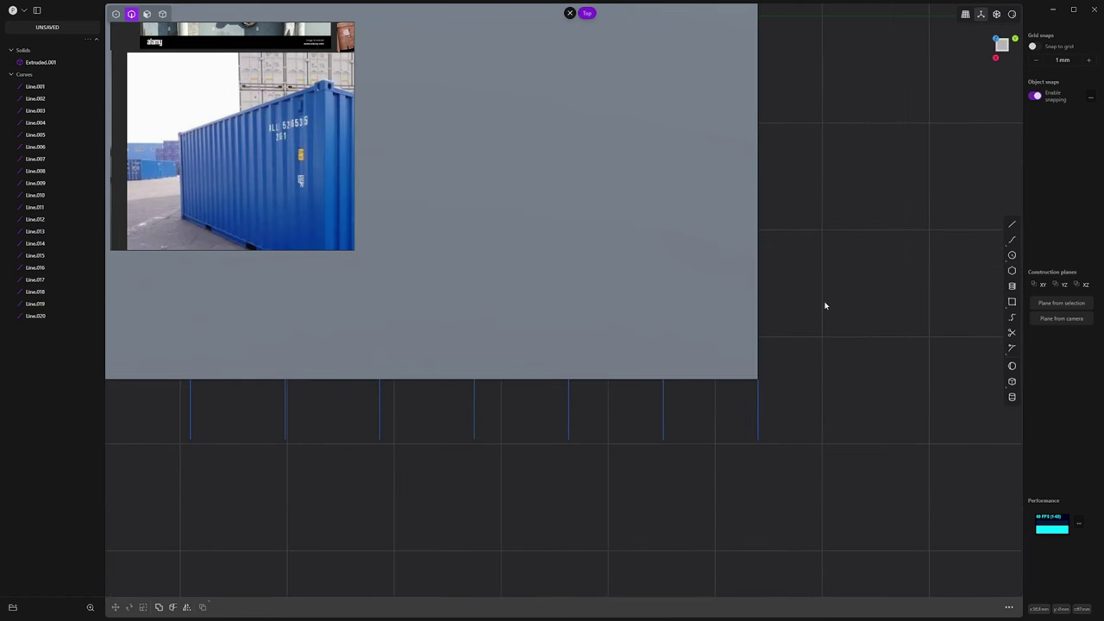
left_click(1012, 224)
scroll(691, 363, "up", 1)
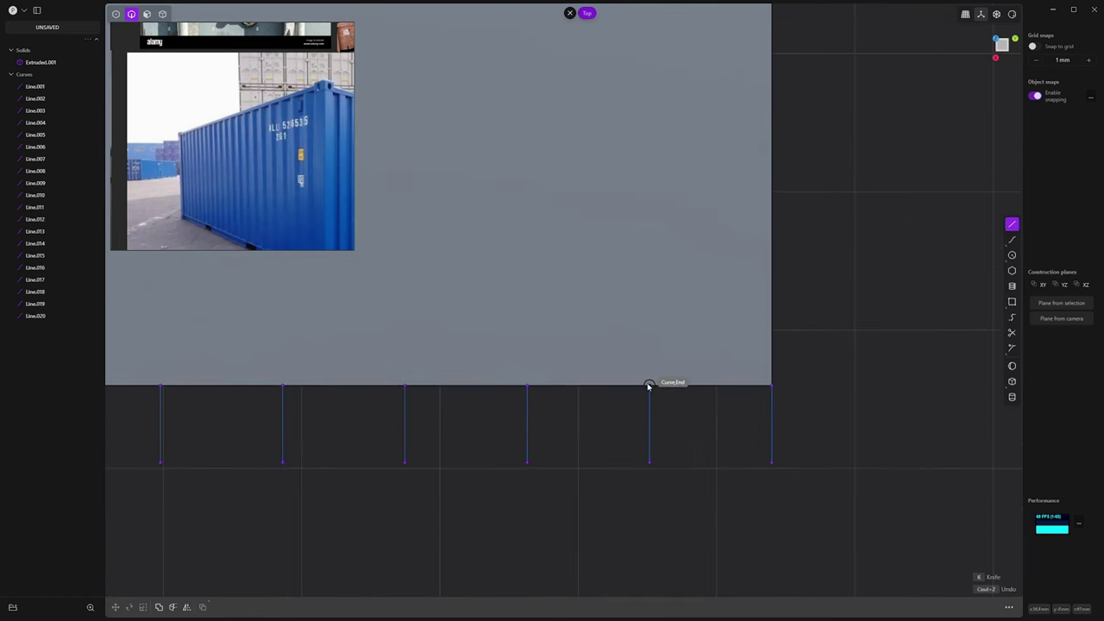
left_click(651, 365)
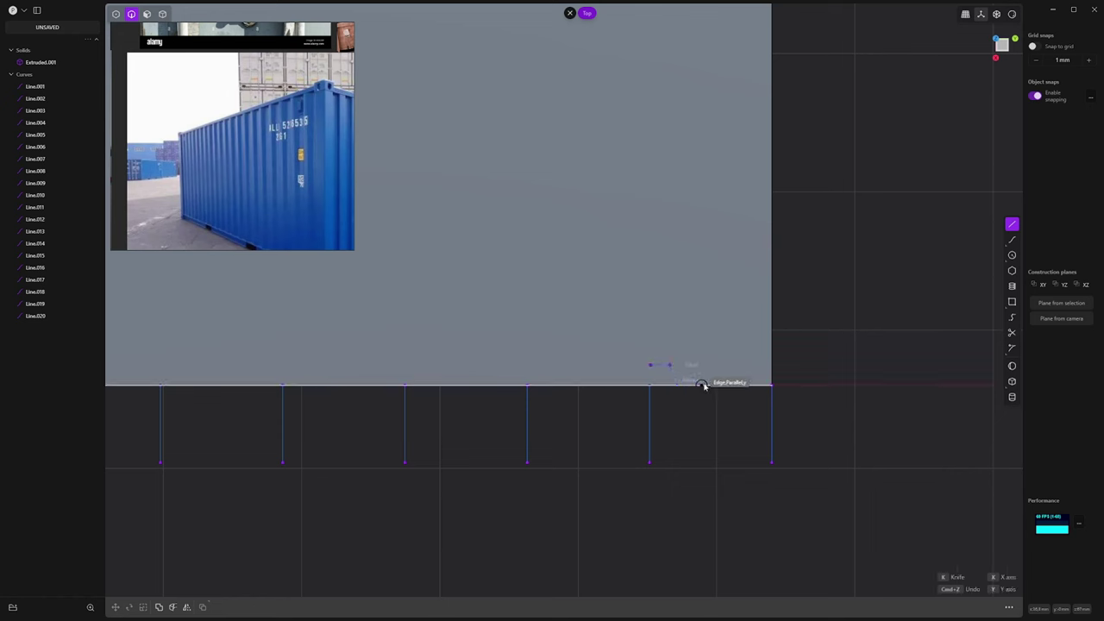
left_click(706, 388)
right_click(706, 388)
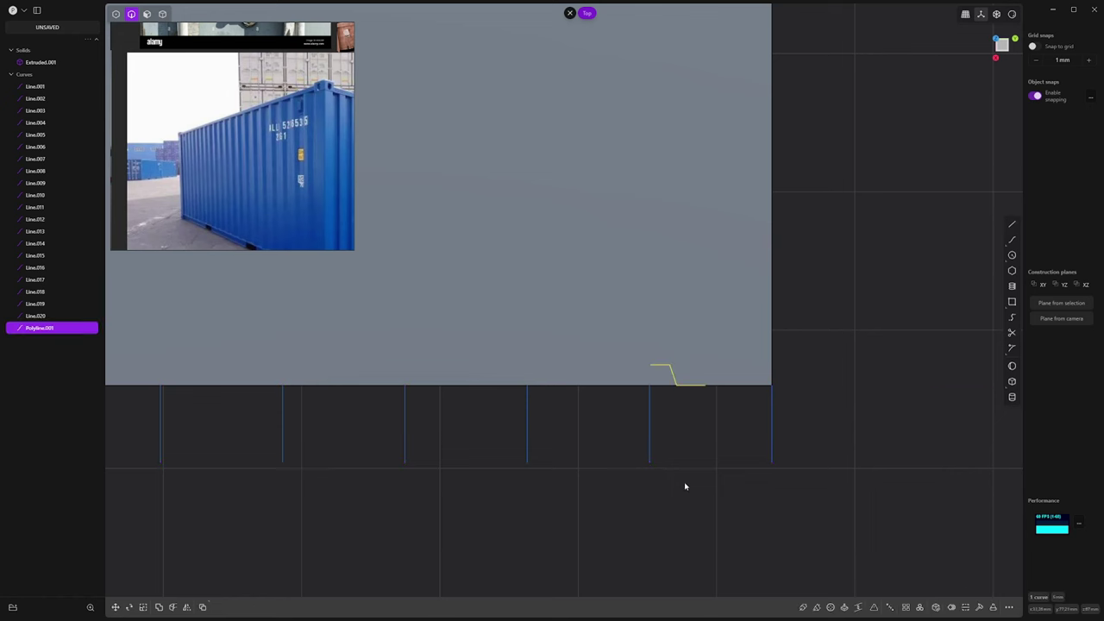
scroll(697, 479, "up", 3)
middle_click_drag(876, 338, 862, 313, "shift")
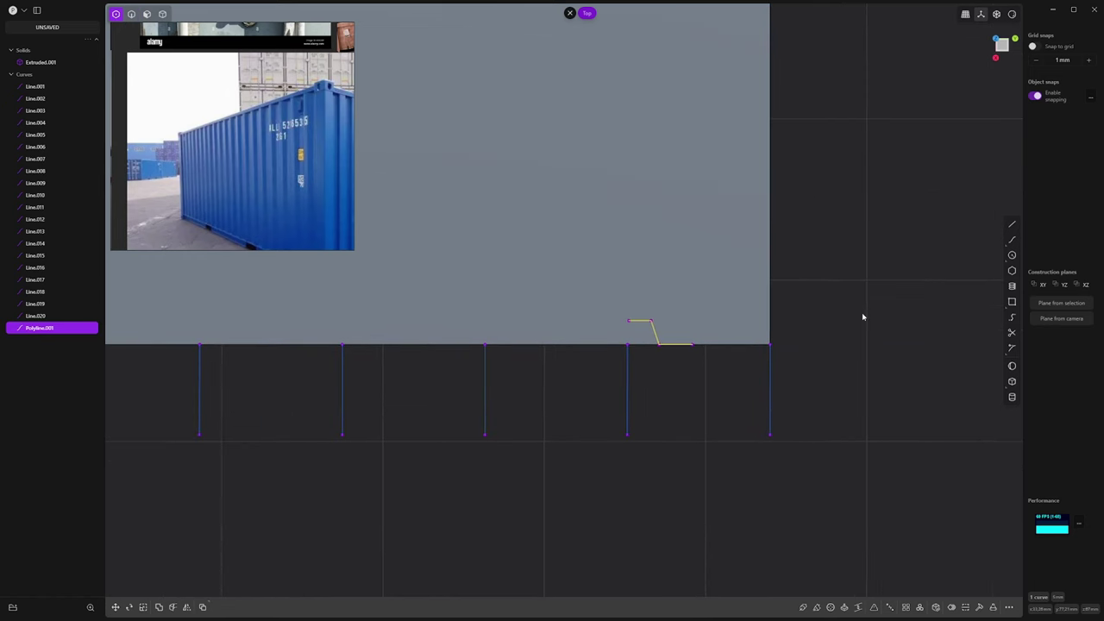
Step: Draw a helper line connecting the outer ends of the last two marker lines
left_click(1013, 224)
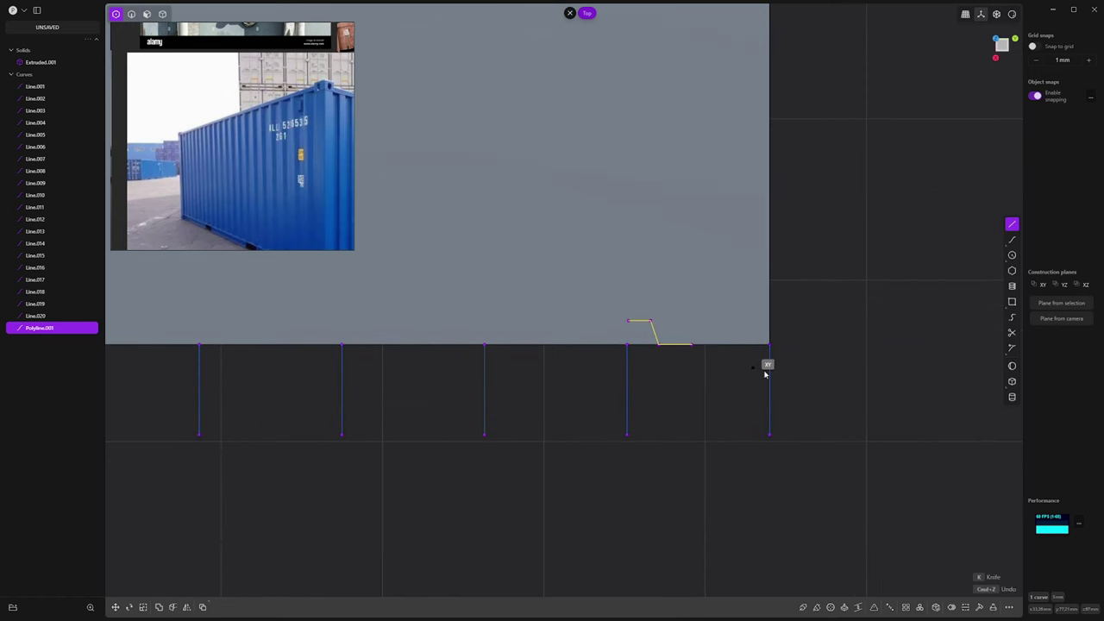
left_click(770, 434)
left_click(631, 439)
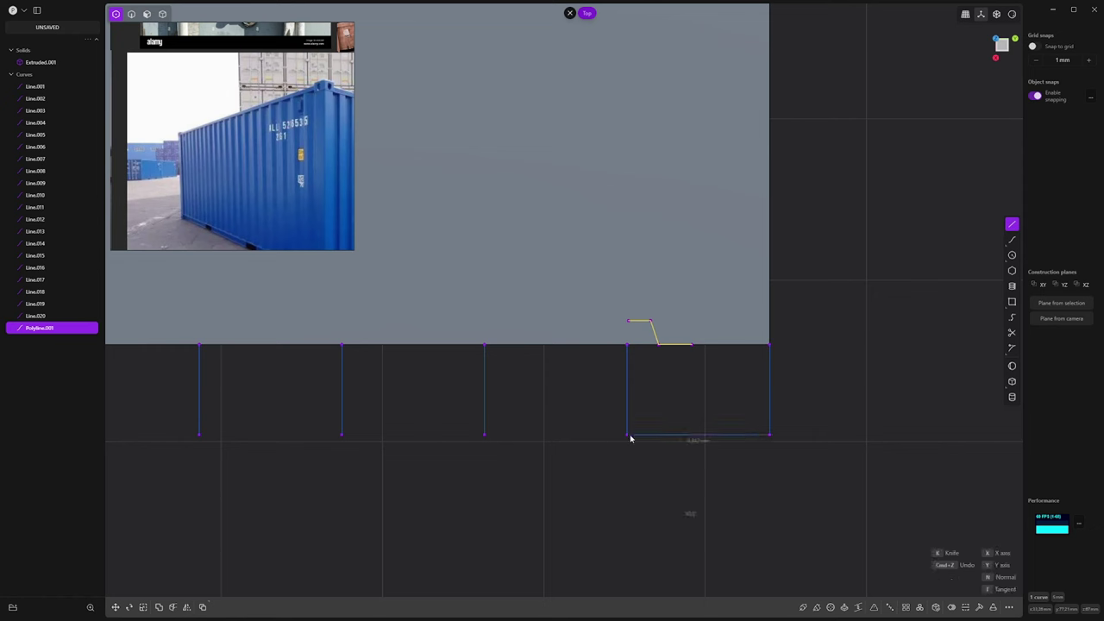
Step: Move the polyline's end vertex on the box edge along the Y axis to align with the helper line's midpoint
left_click(691, 345)
key("g")
left_click_drag(730, 346, 702, 437)
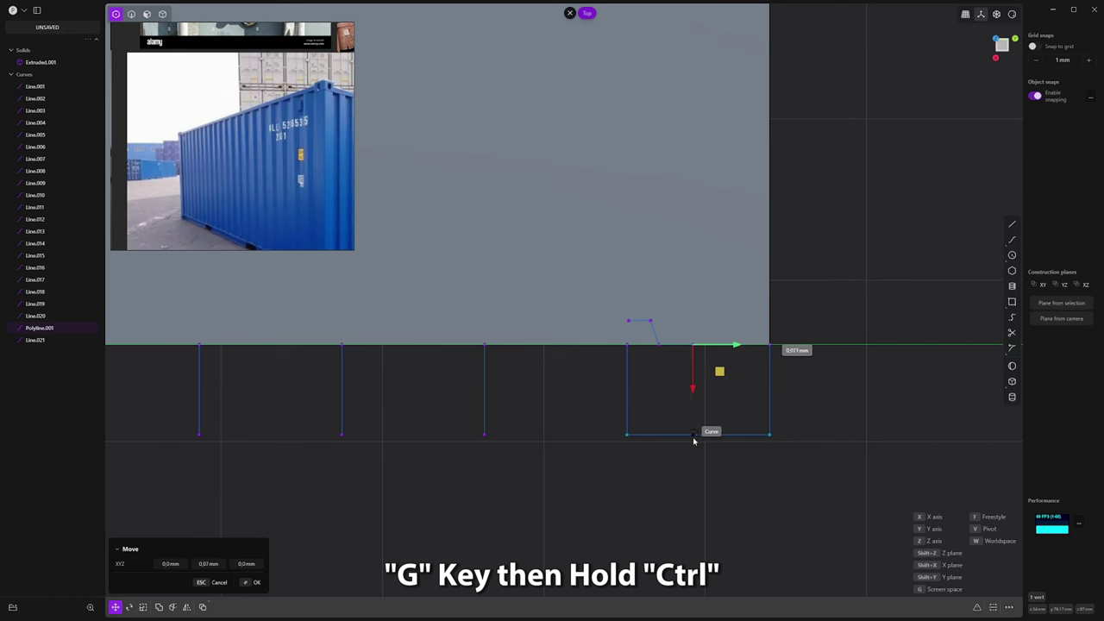
key("Return")
Step: Mirror the corrugation polyline about a freestyle plane through its end point, perpendicular to the box edge
key("2")
left_click(658, 340)
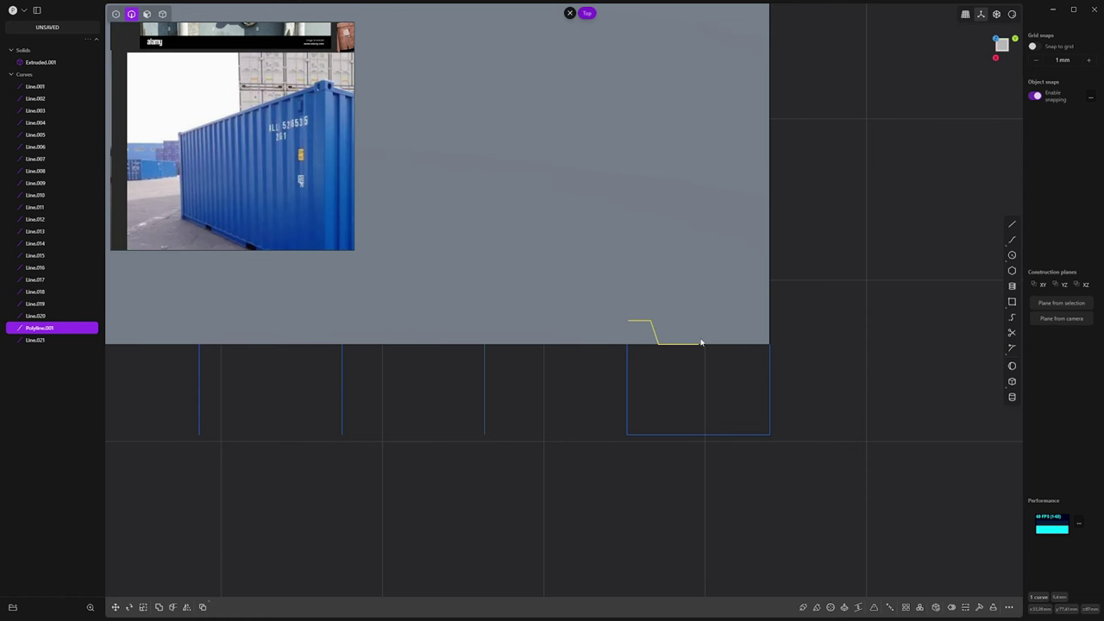
key("alt+x")
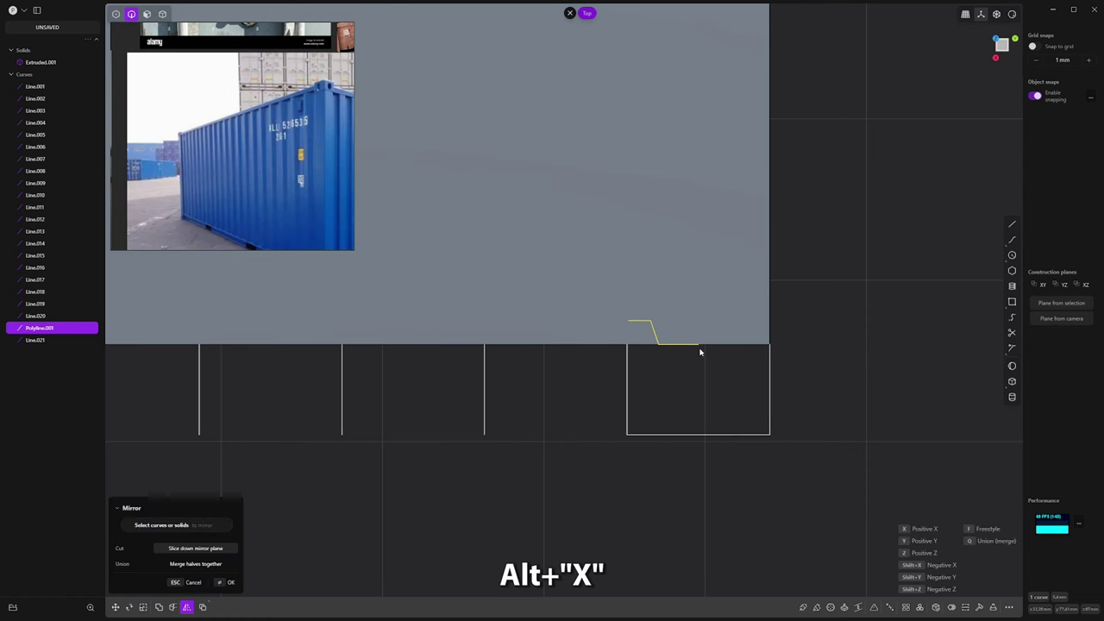
key("f")
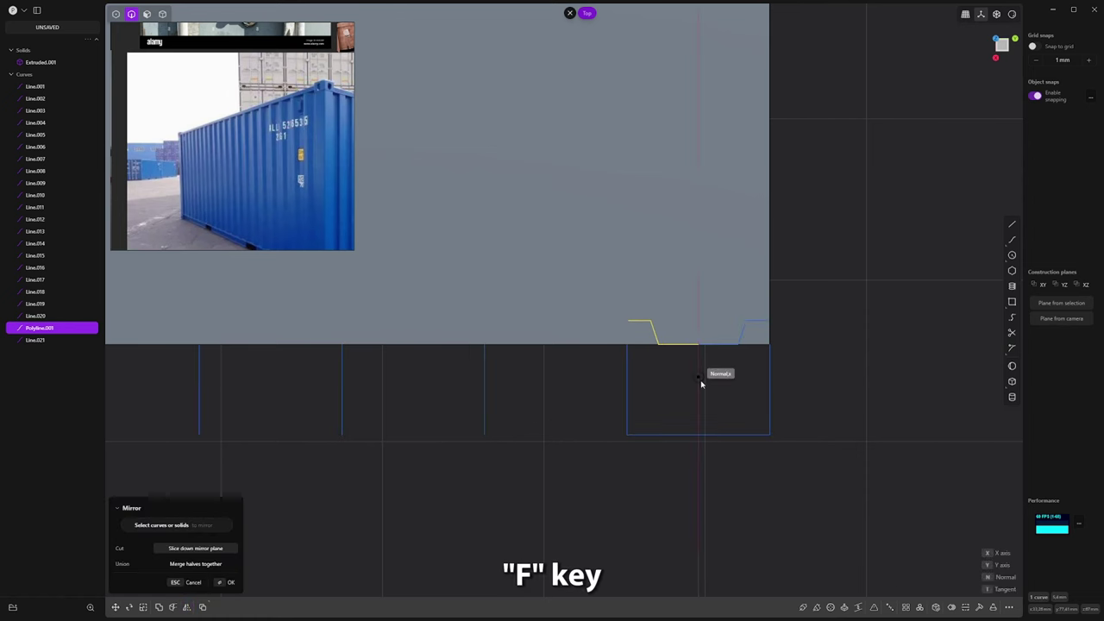
left_click(700, 391)
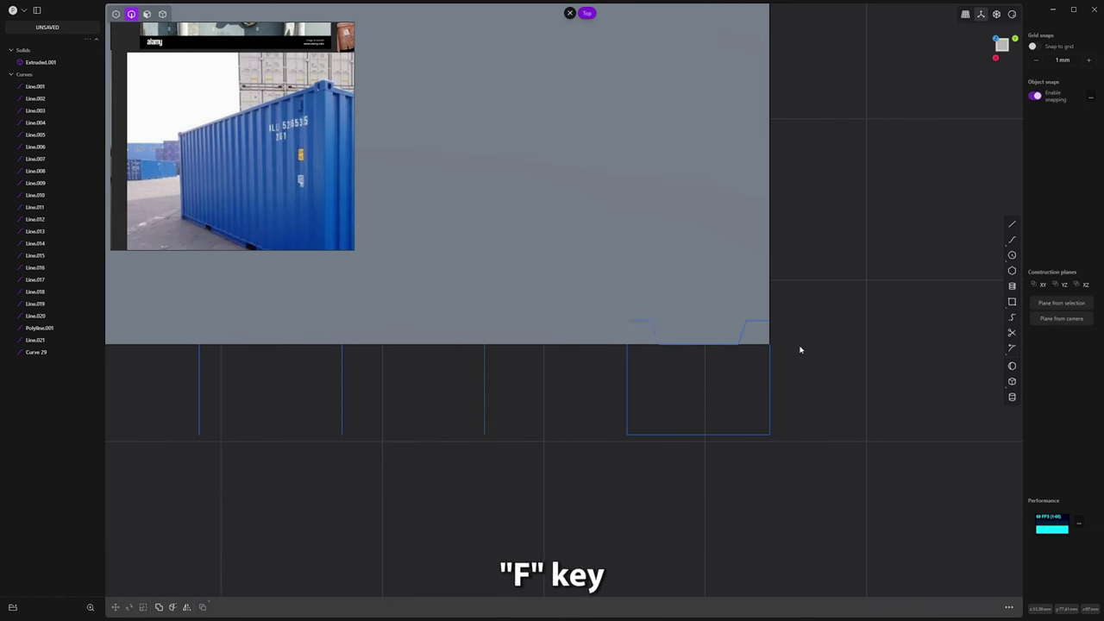
Step: Join the corrugation polyline and its mirrored half into one curve
key("1")
key("2")
scroll(693, 346, "up", 1)
key("j")
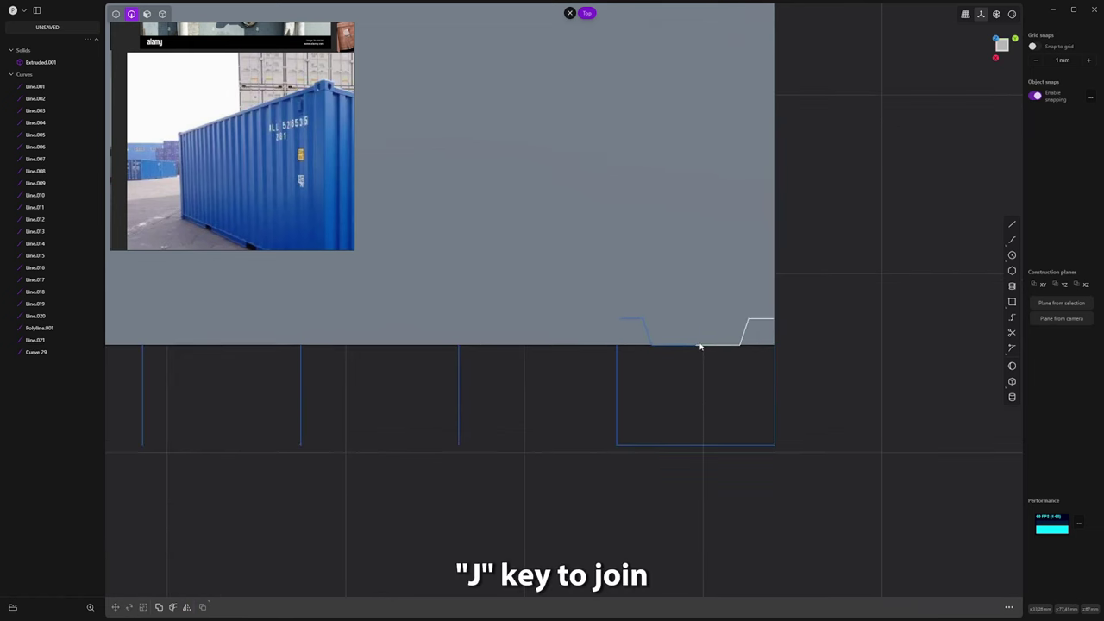
left_click(673, 345)
left_click(675, 345, "shift")
key("j")
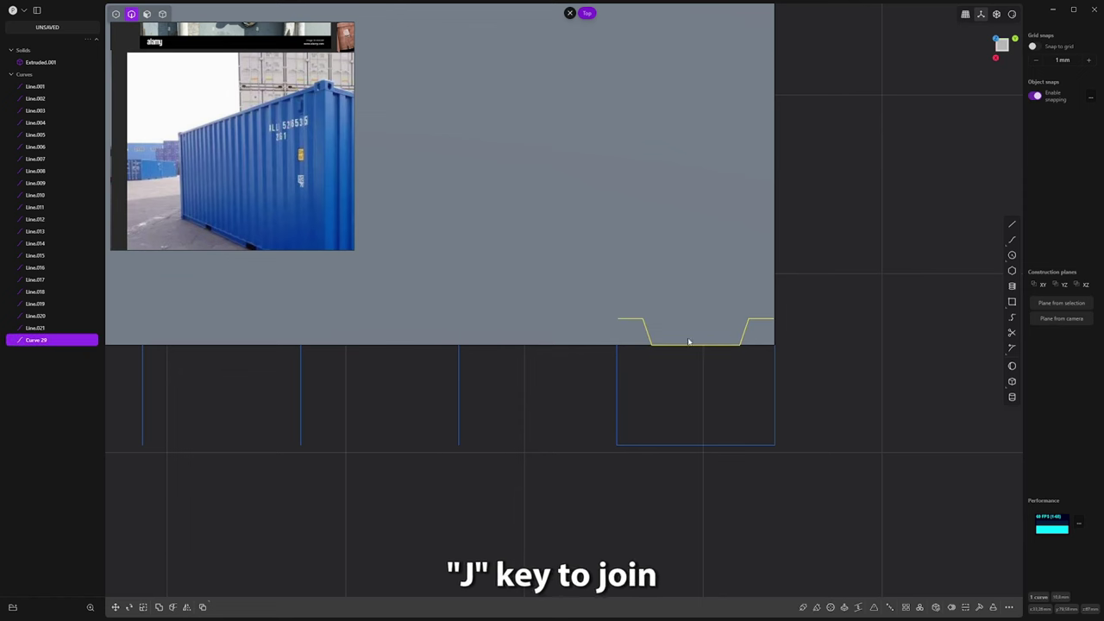
Step: Move both end vertices of the corrugation profile along the Y axis to align with the last two marker lines
key("1")
left_click(775, 319)
scroll(798, 319, "up", 1)
key("g")
left_click_drag(792, 320, 772, 348)
left_click(771, 349)
left_click(596, 319)
key("g")
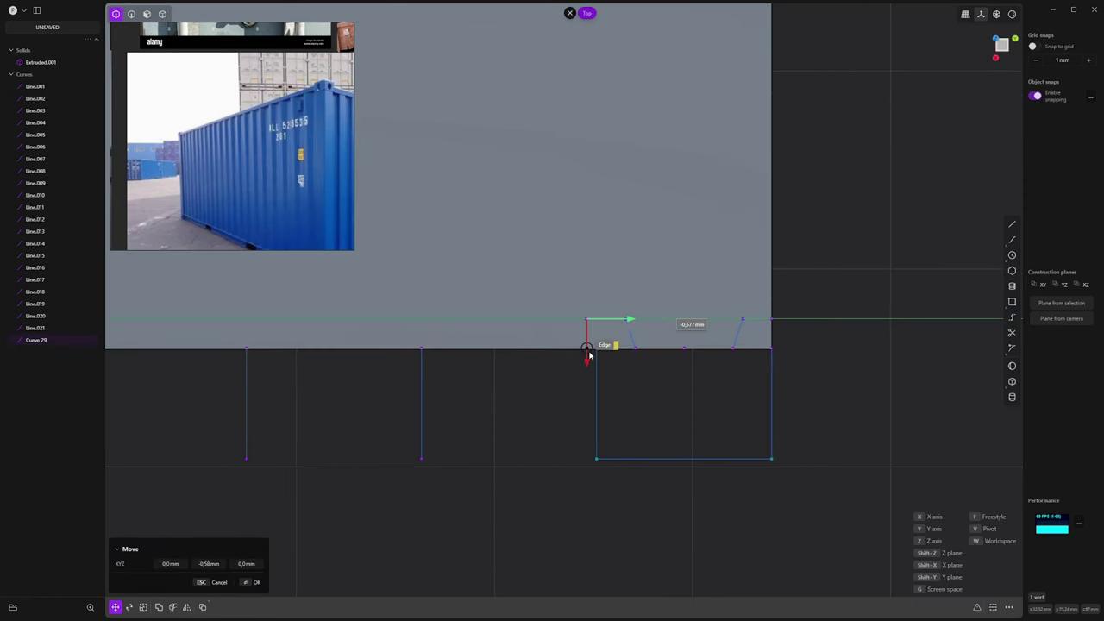
left_click(597, 353)
right_click(668, 430)
Step: Delete the helper line connecting the outer ends of the last two marker lines
scroll(687, 415, "down", 2)
key("2")
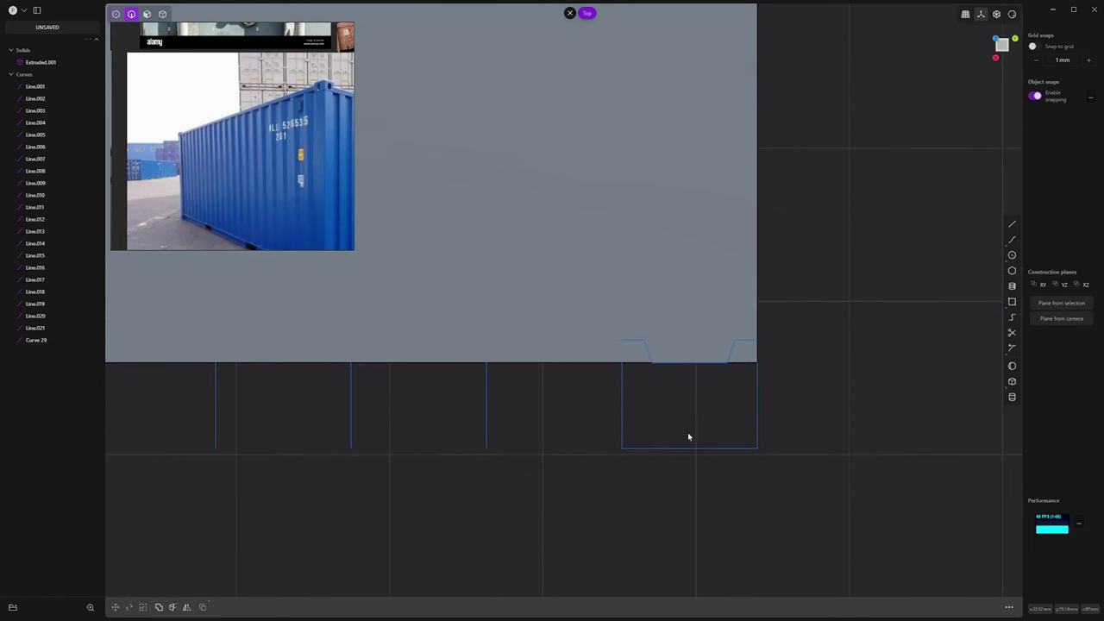
left_click(687, 446)
key("Delete")
Step: Move the profile's four inner vertices about 1.1 mm further into the box along the X axis to deepen the corrugation
middle_click_drag(708, 426, 635, 341)
scroll(706, 264, "up", 2)
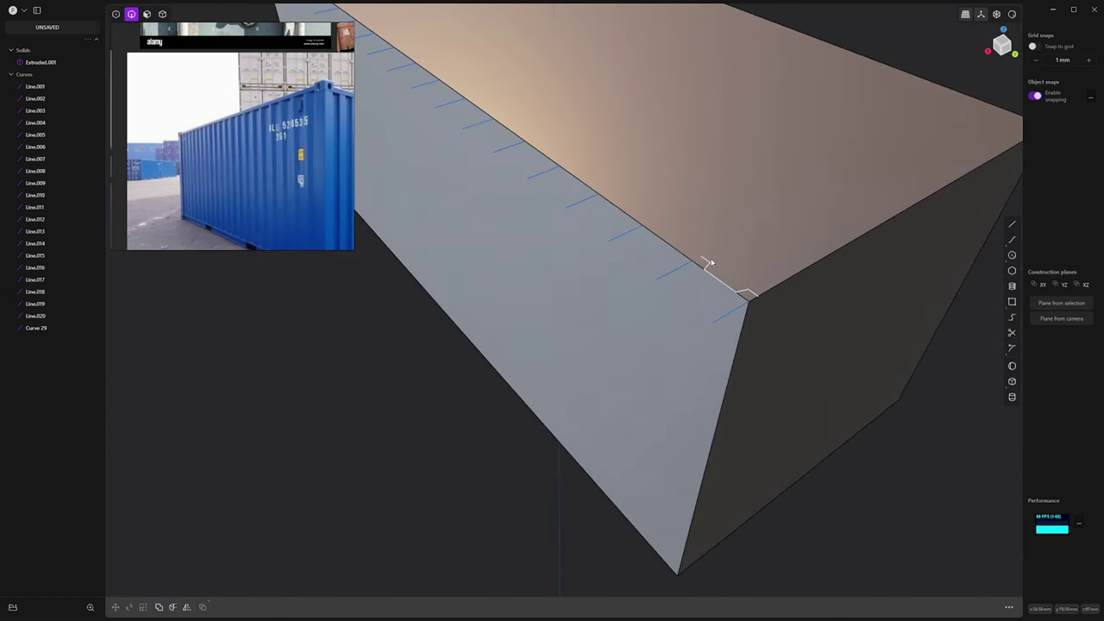
scroll(719, 254, "up", 2)
key("1")
scroll(719, 255, "up", 1)
left_click_drag(692, 249, 715, 268)
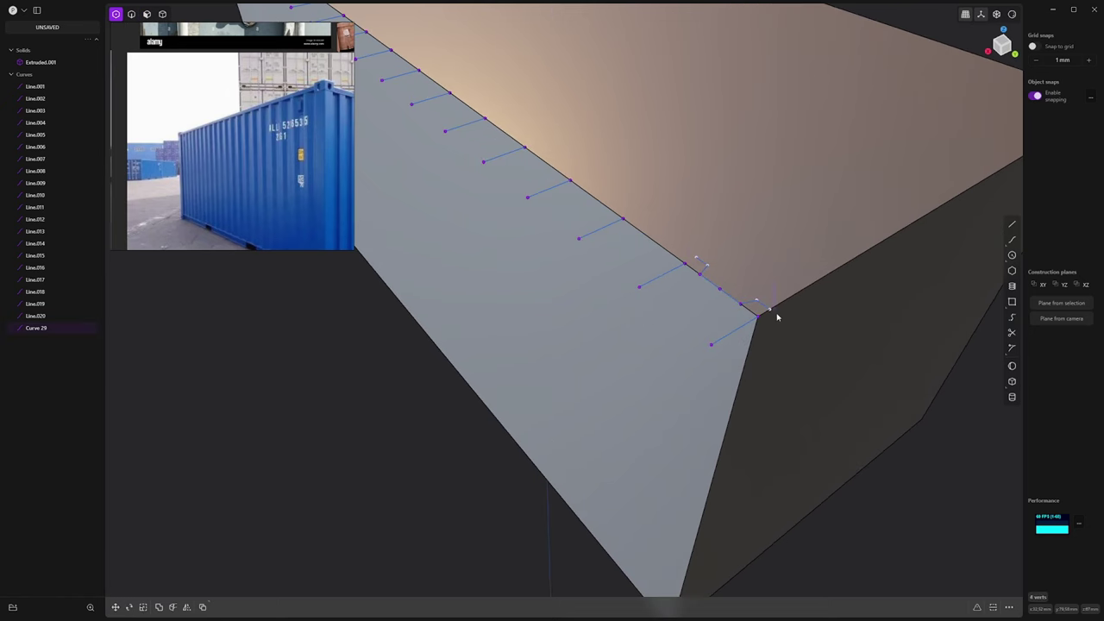
key("g")
key("x")
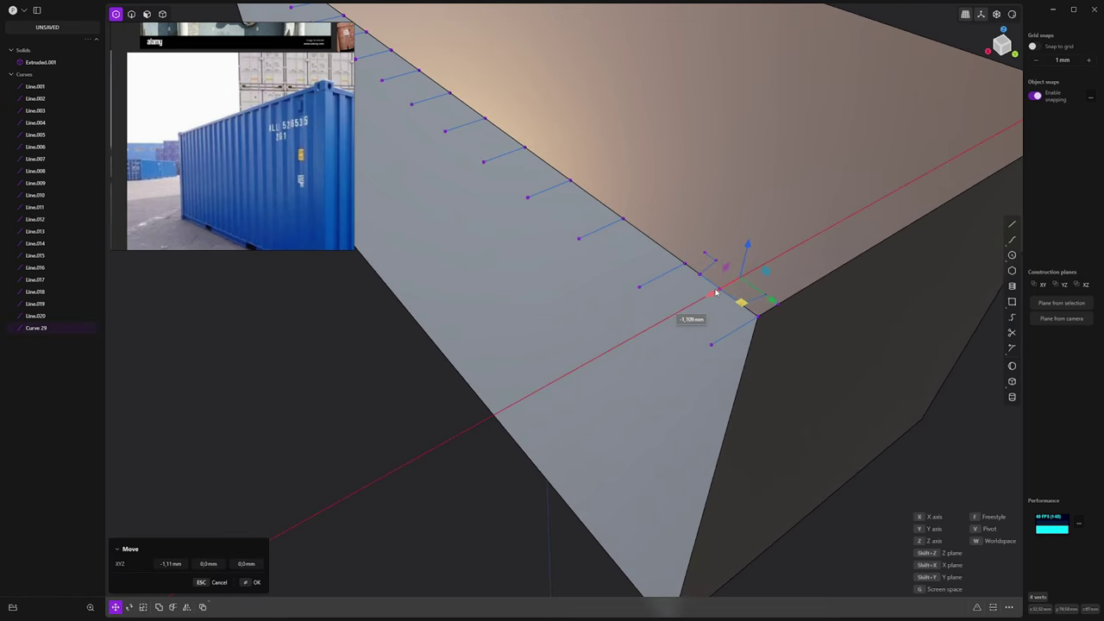
left_click(717, 292)
Step: Create a rectangular array of the corrugation profile along the Y axis to the far helper line's midpoint, 159.16 mm with 19 copies
scroll(716, 295, "down", 1)
key("2")
middle_click_drag(658, 316, 739, 296)
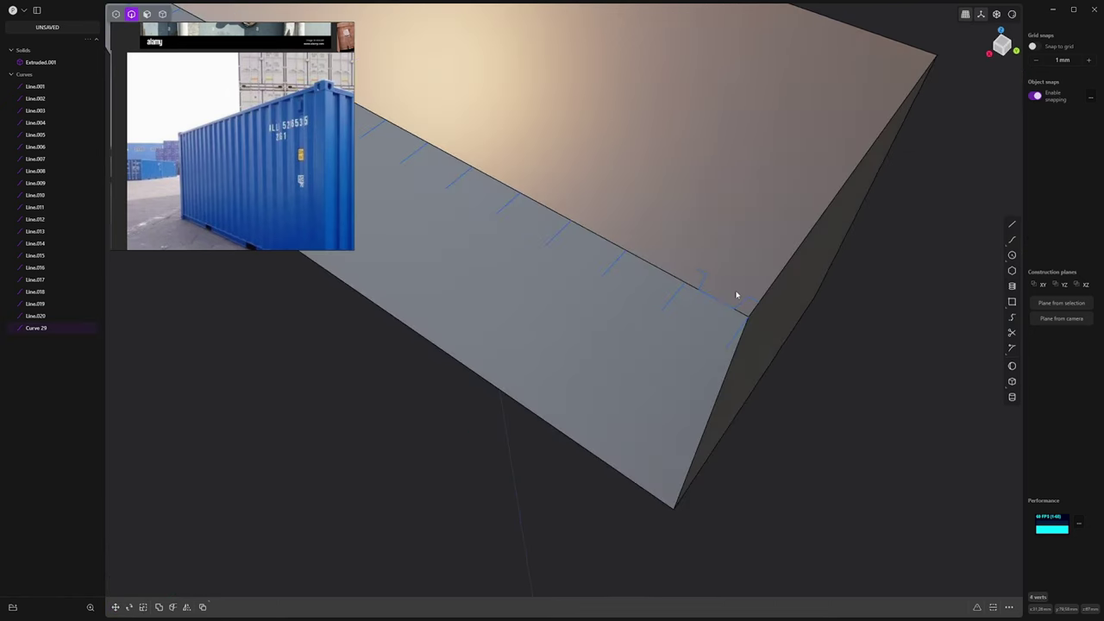
left_click(739, 297)
key("KP_7")
left_click(909, 388)
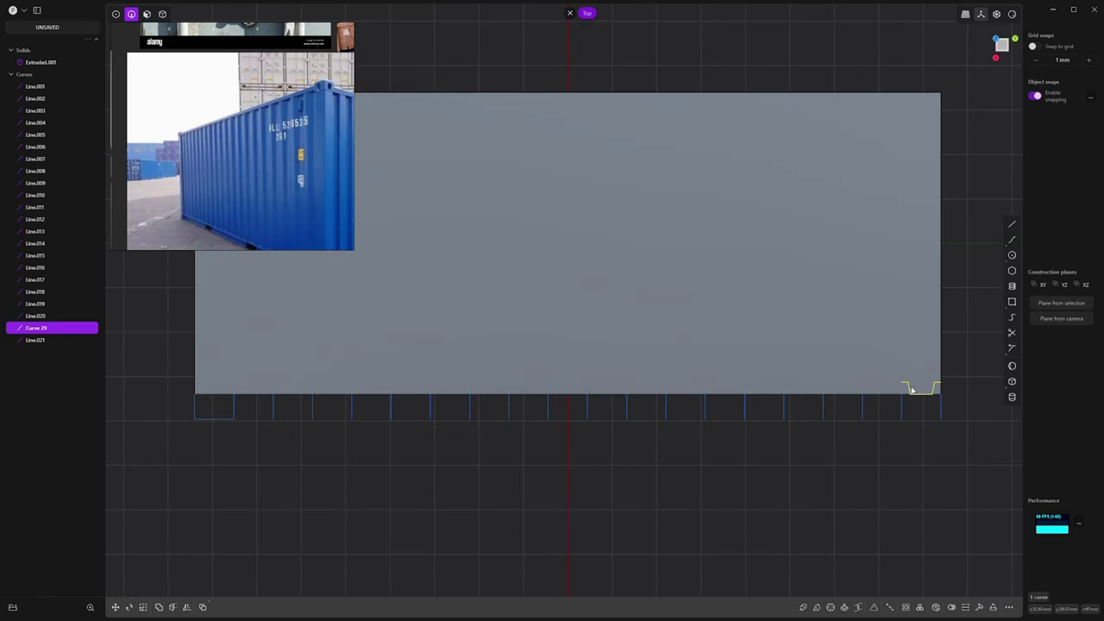
left_click(906, 608)
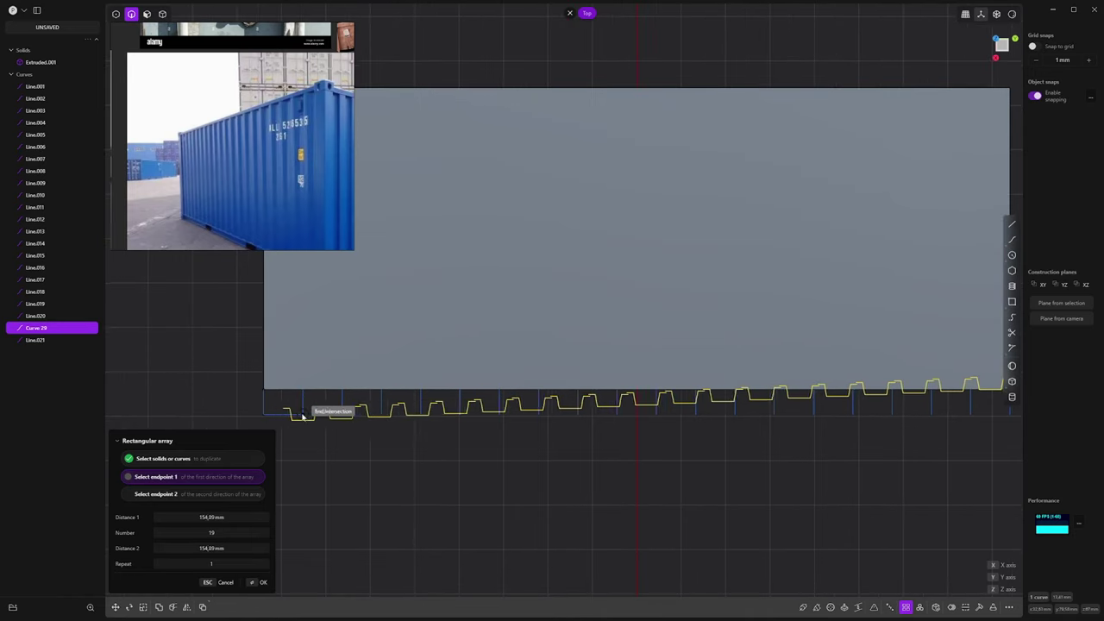
key("y")
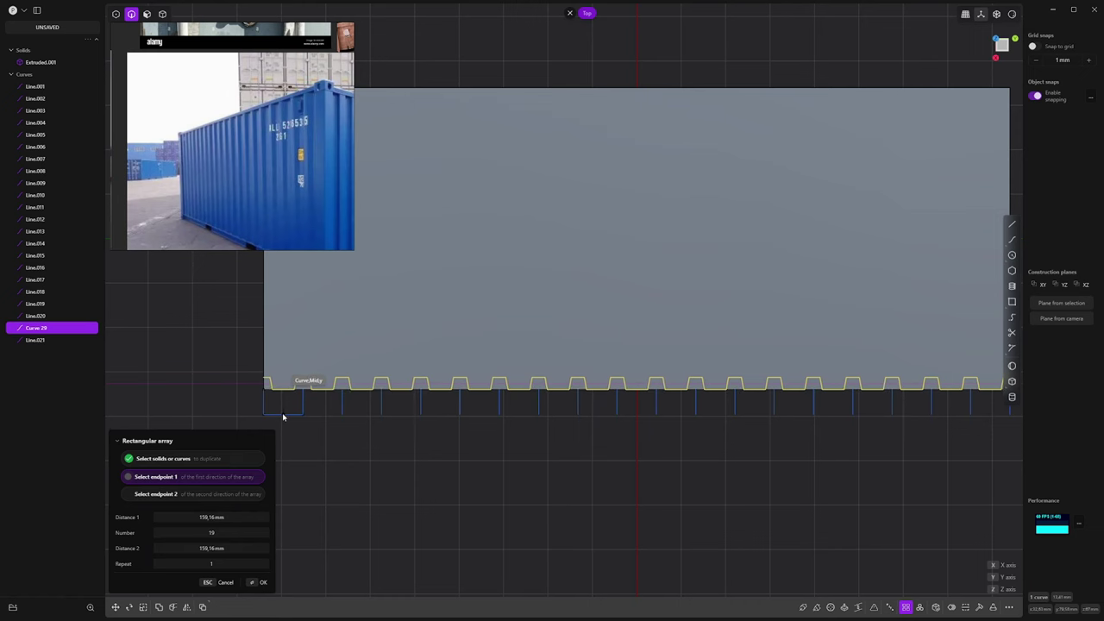
left_click(284, 414)
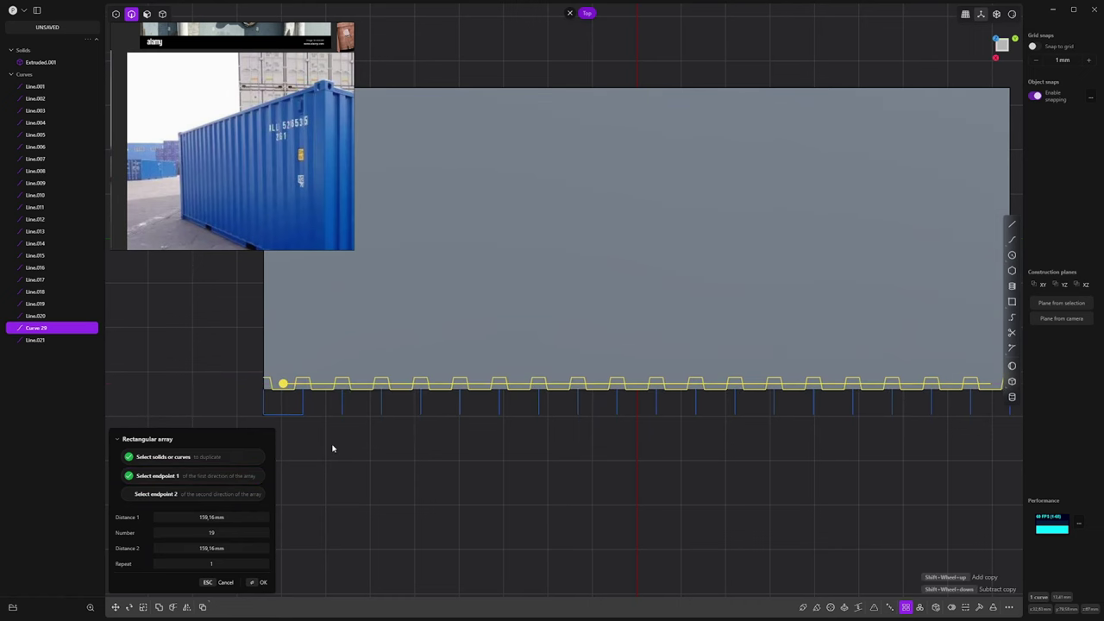
scroll(332, 449, "down", 3)
scroll(293, 474, "up", 2)
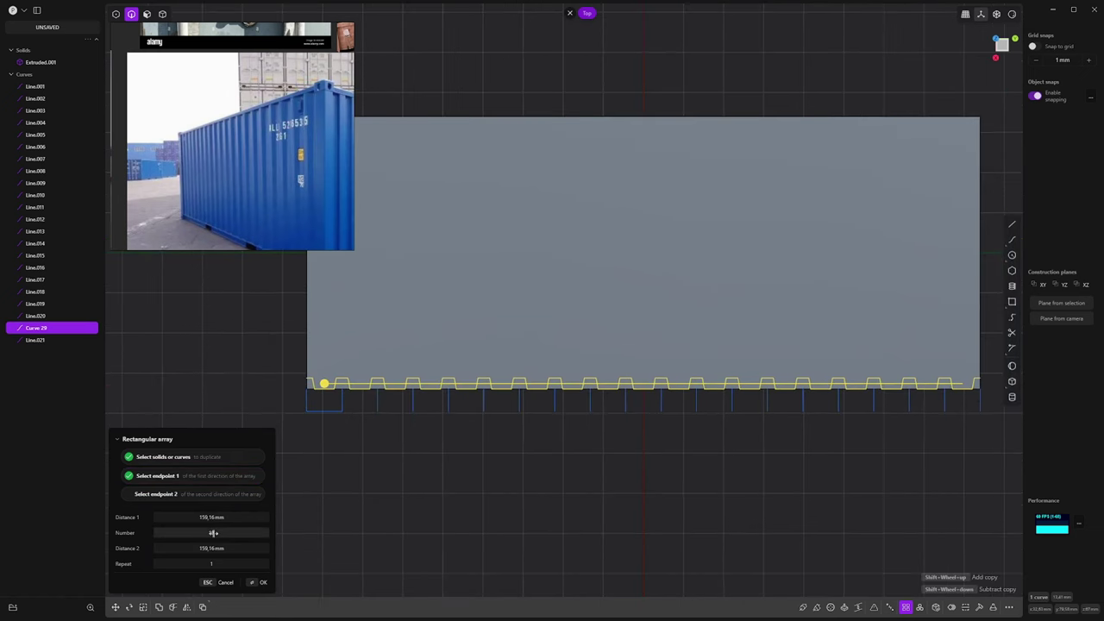
middle_click_drag(753, 439, 618, 449, "shift")
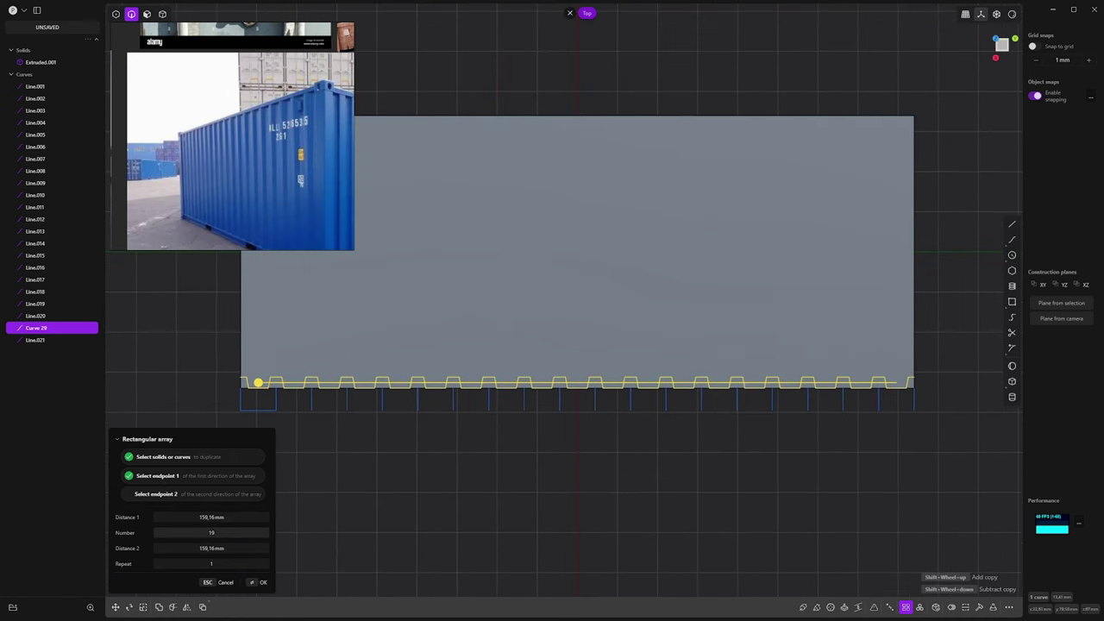
scroll(377, 407, "up", 1, "shift")
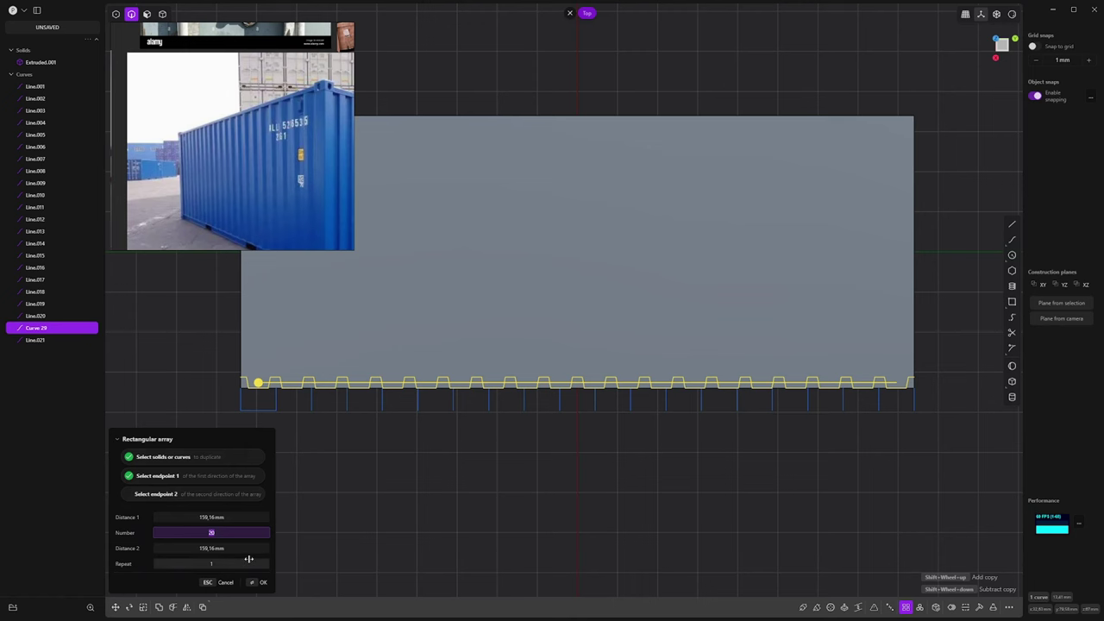
key("Return")
Step: Join all 19 corrugation profile curves into one continuous curve, leaving out the marker and helper lines
middle_click_drag(538, 392, 661, 379, "shift")
right_click(524, 453)
middle_click_drag(494, 432, 447, 395)
left_click(393, 432)
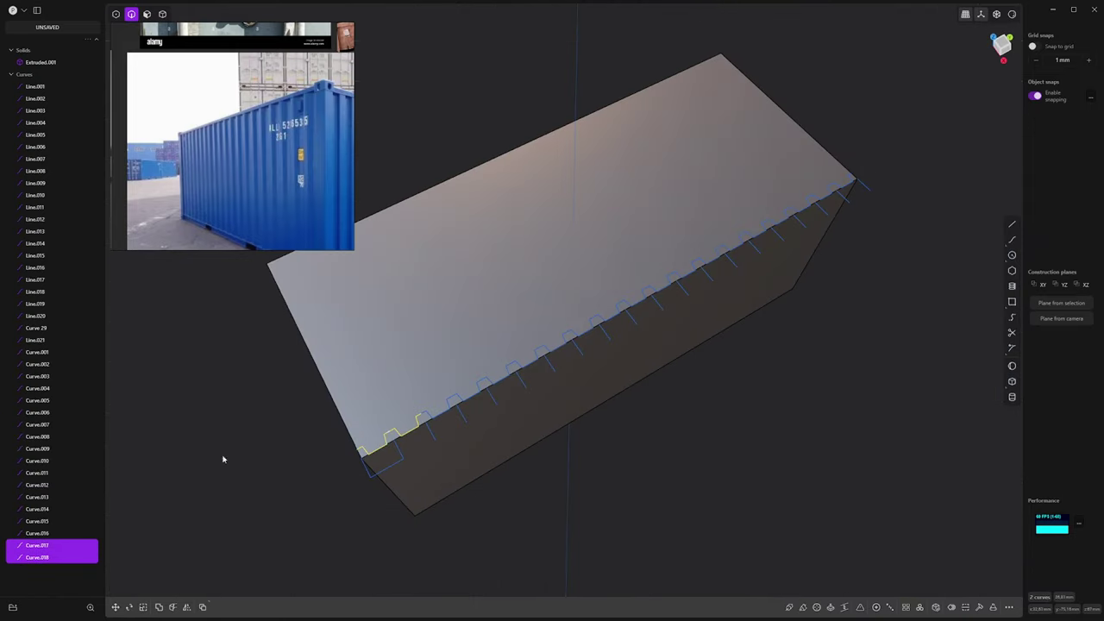
left_click(57, 498, "shift")
left_click(36, 522, "shift")
left_click(38, 533, "shift")
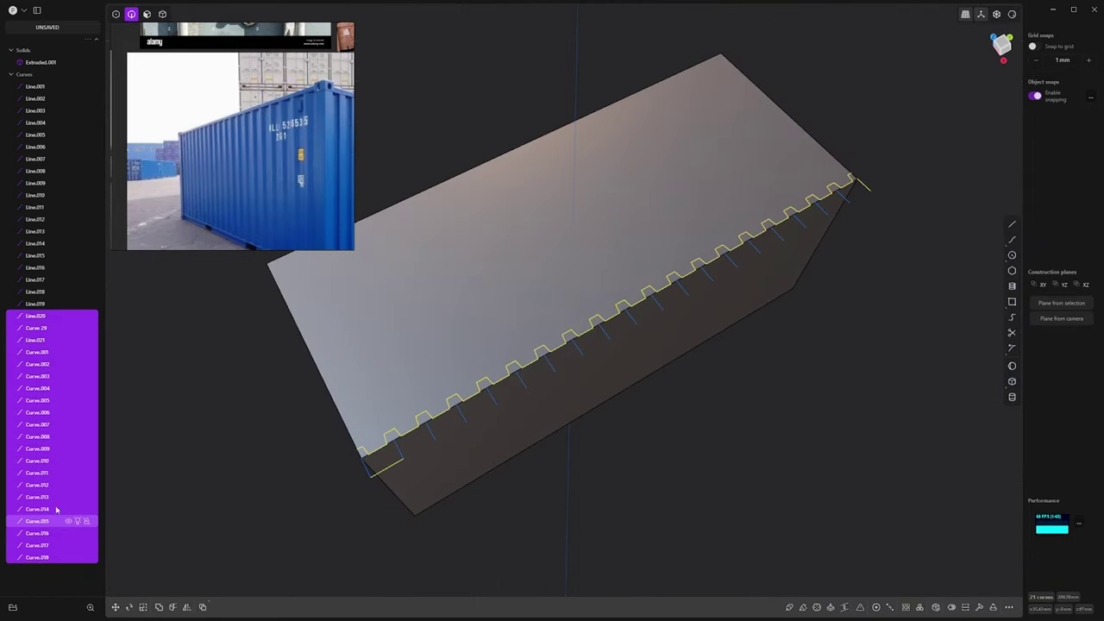
left_click_drag(894, 193, 856, 226, "ctrl")
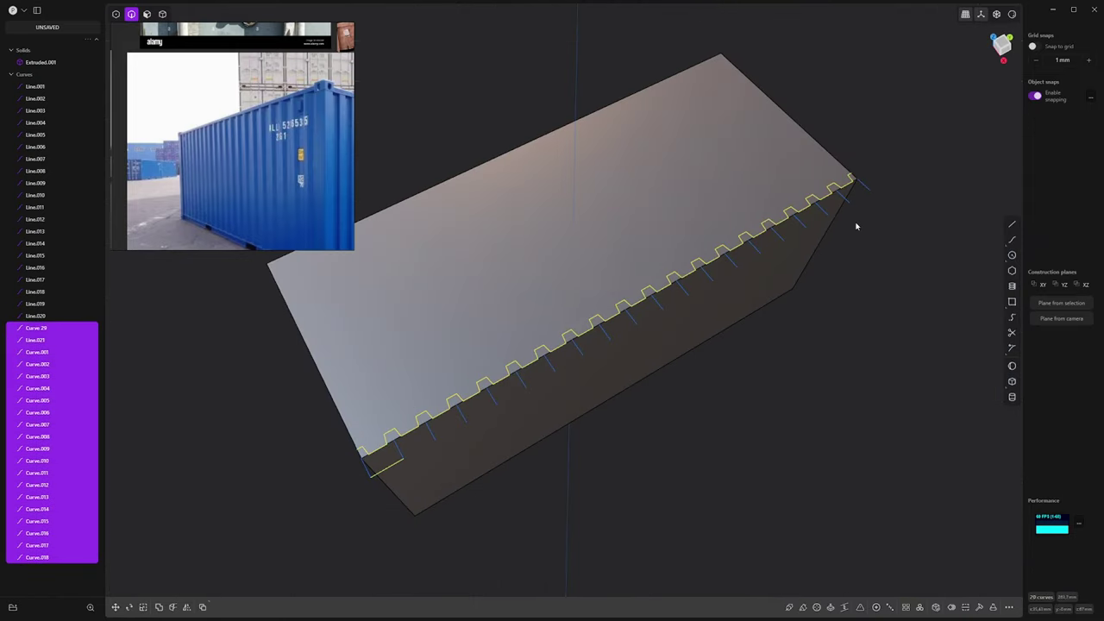
left_click(385, 488, "ctrl")
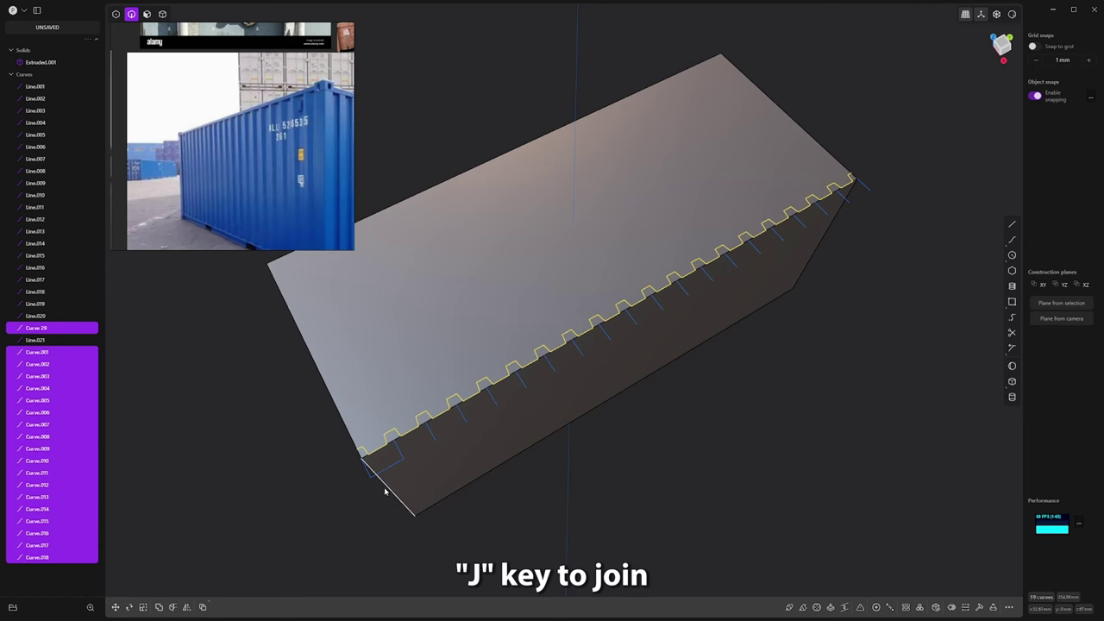
key("j")
Step: Cut the box solid with the joined corrugation curve and delete the cut-off strips
middle_click_drag(480, 436, 555, 400)
middle_click_drag(595, 356, 574, 381)
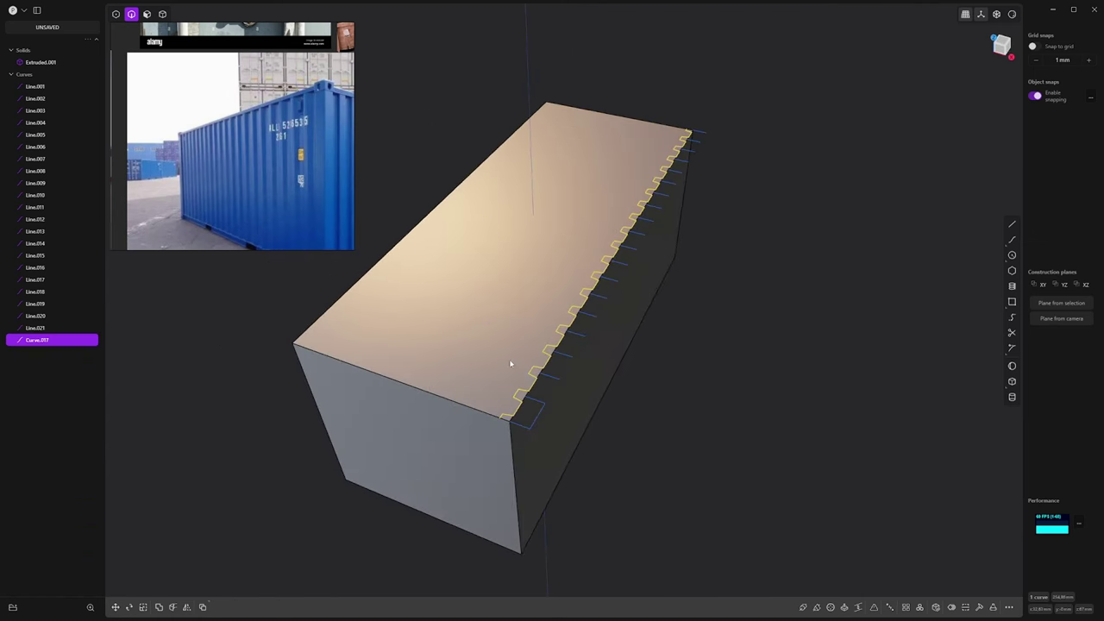
key("4")
key("Escape")
middle_click_drag(555, 320, 546, 293)
left_click(535, 295)
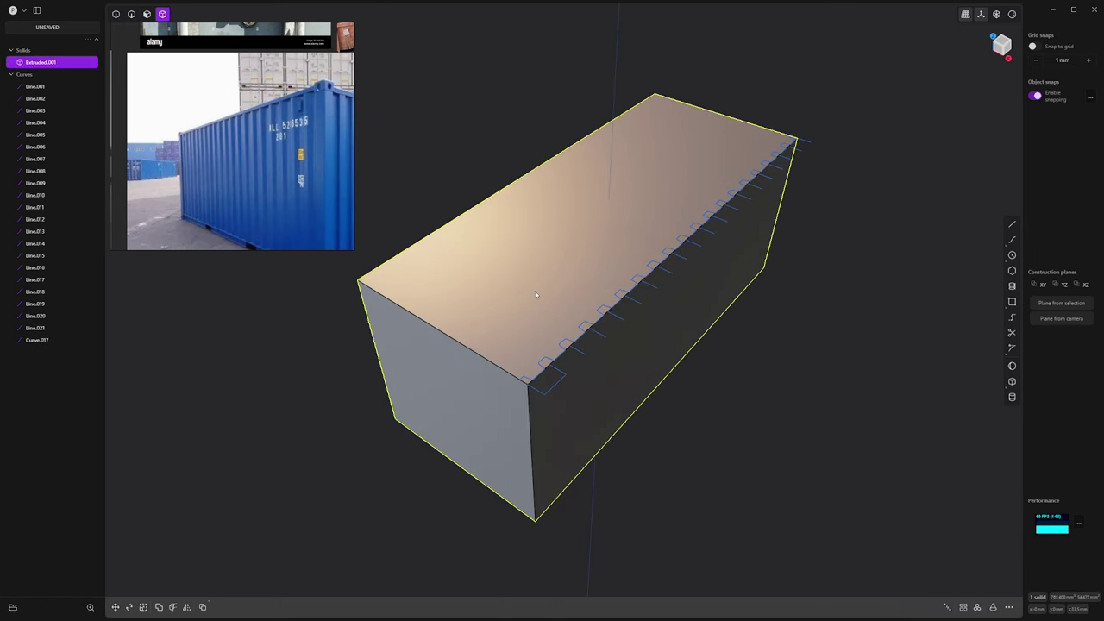
key("c")
left_click(546, 361)
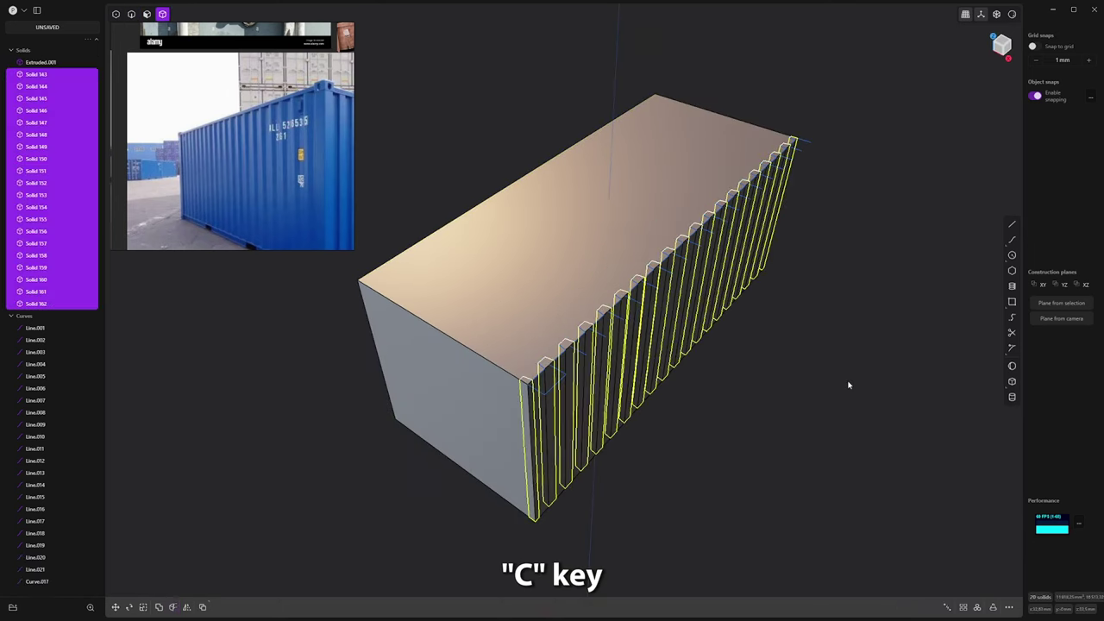
key("Return")
key("x")
middle_click_drag(848, 383, 707, 377)
Step: Undo the cut, the join and the array back to the single corrugation profile
key("ctrl+z")
key("x")
key("j")
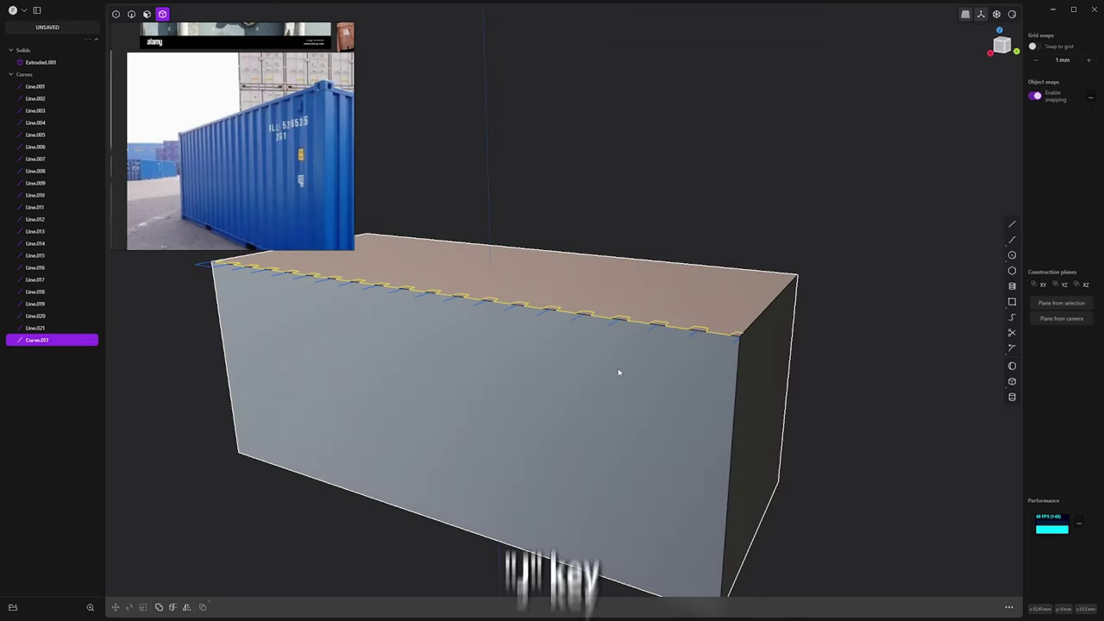
key("ctrl+z")
key("ctrl+z")
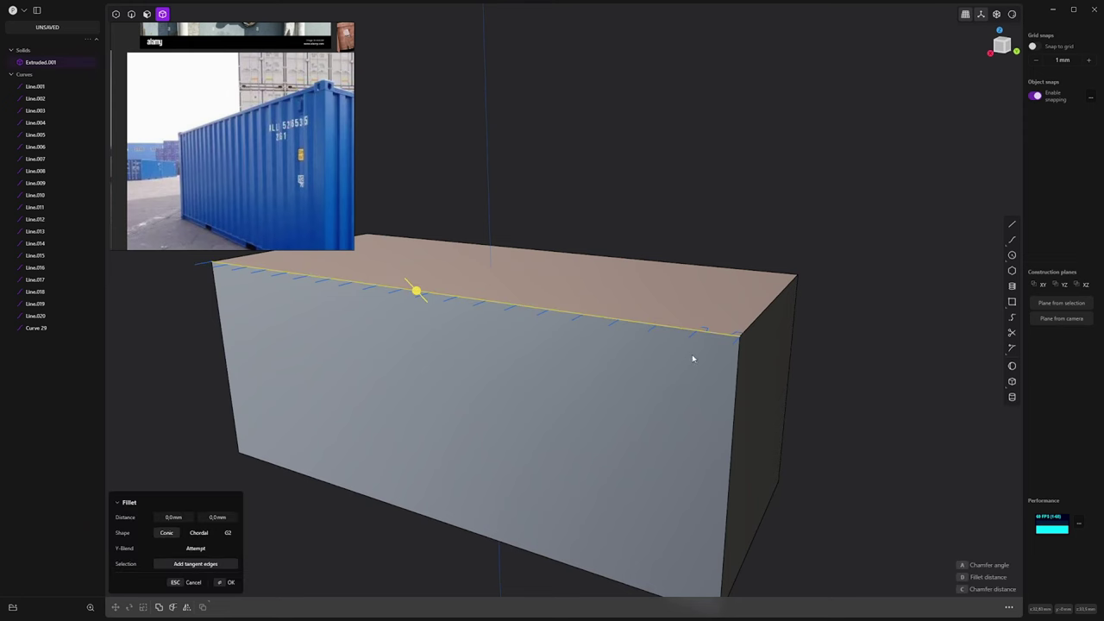
Step: Fillet the four corner vertices of the single corrugation profile, leaving its open ends and midpoint untouched
middle_click_drag(701, 352, 747, 367)
key("1")
scroll(728, 329, "up", 4)
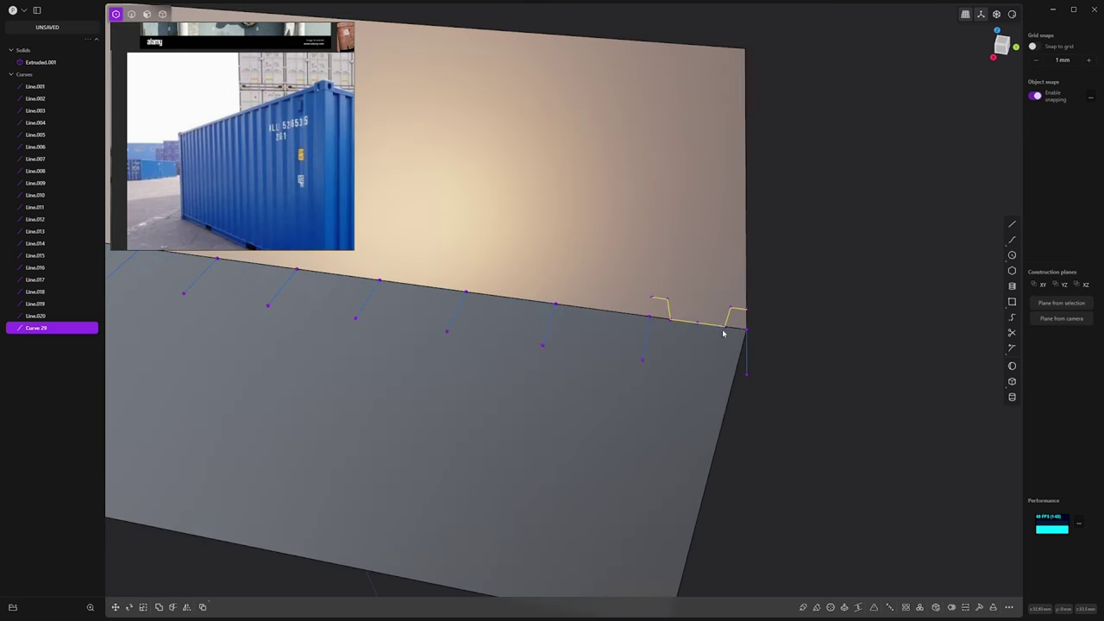
left_click(726, 328)
key("b")
middle_click_drag(667, 337, 641, 366)
scroll(641, 364, "up", 3)
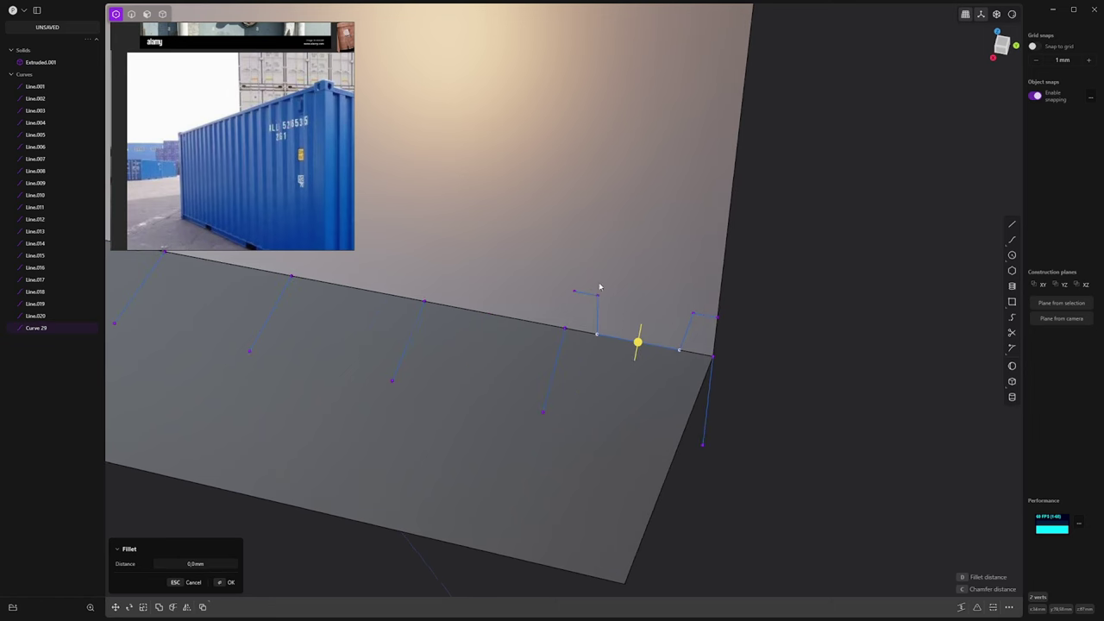
key("Escape")
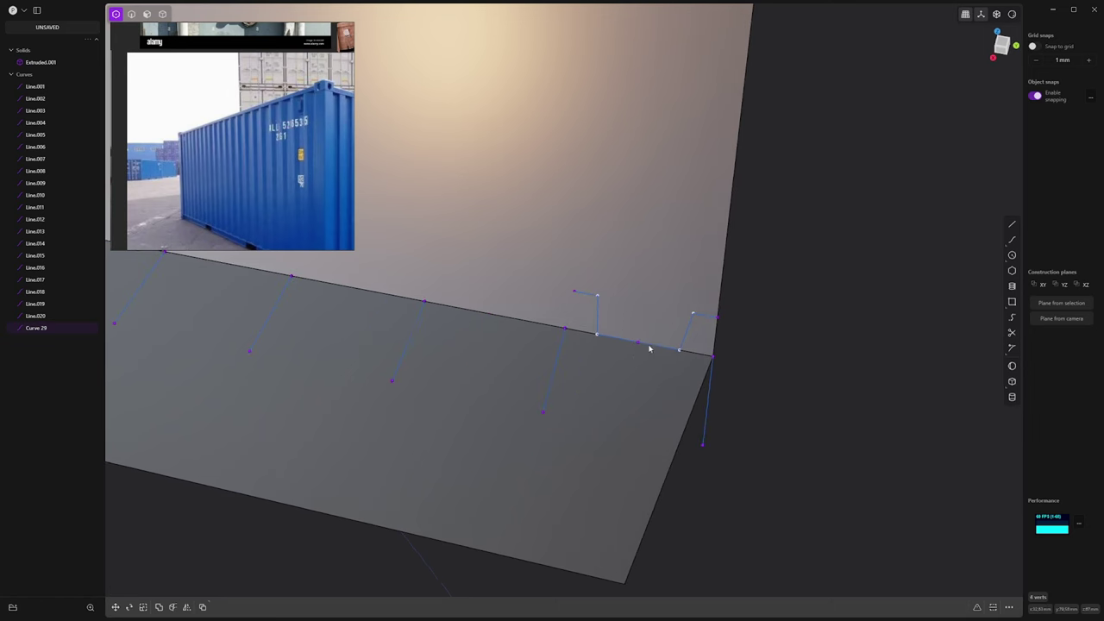
mouse_move(648, 351)
middle_mouse_down()
mouse_move(660, 360)
mouse_move(624, 350)
mouse_move(640, 336)
middle_mouse_up()
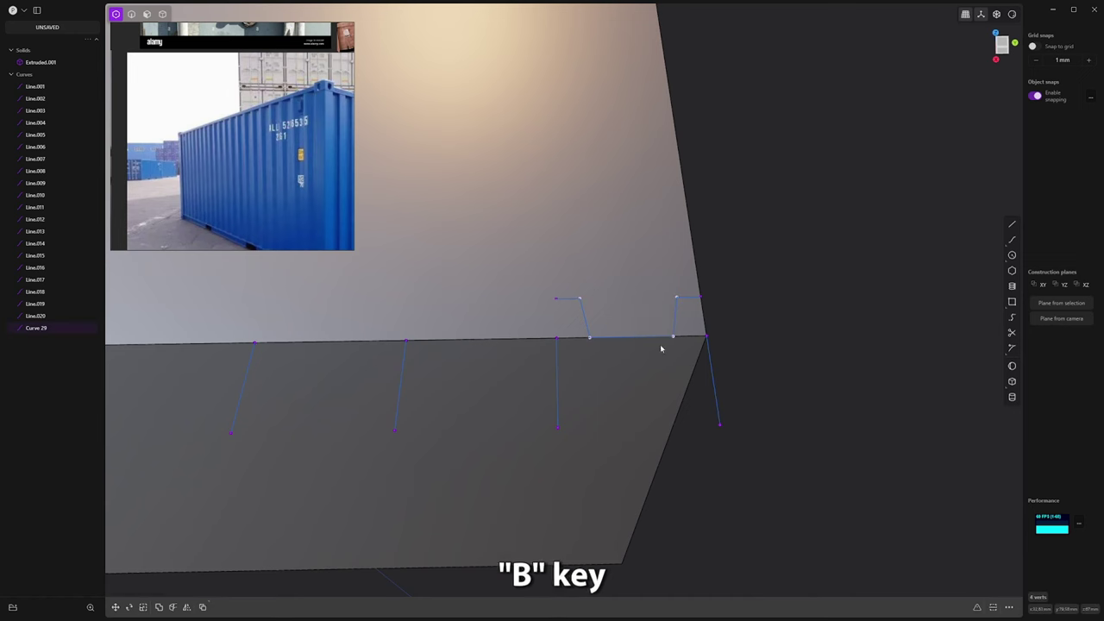
left_click_drag(673, 375, 672, 375)
key("f")
left_click(638, 317)
Step: Cut the box solid with the arrayed and joined corrugation curve
key("2")
middle_click_drag(637, 319, 646, 405)
left_click(551, 396)
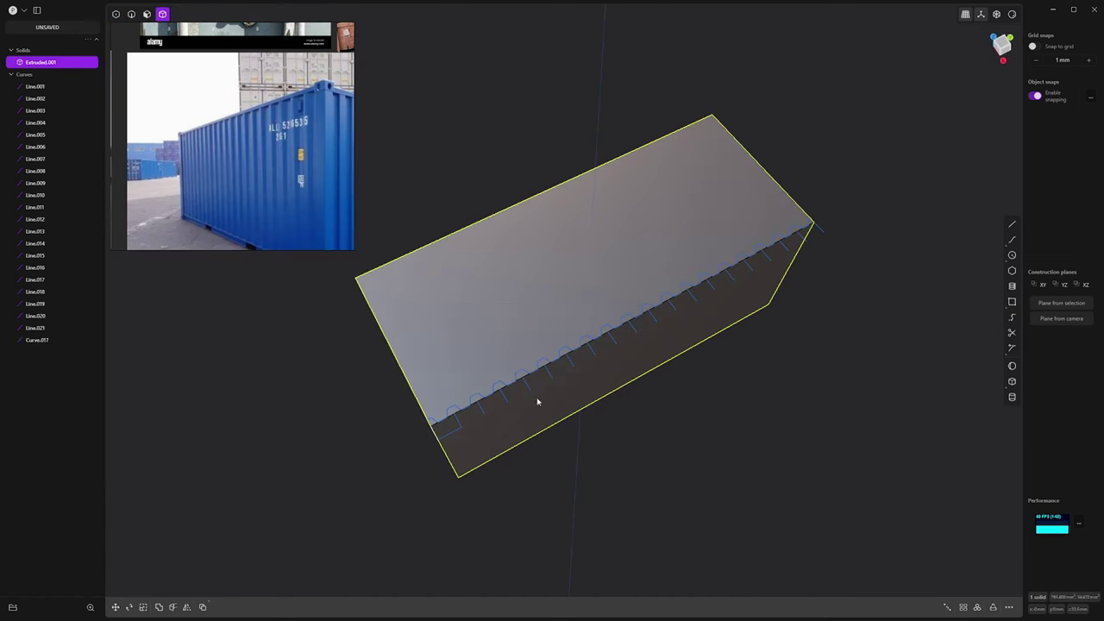
key("c")
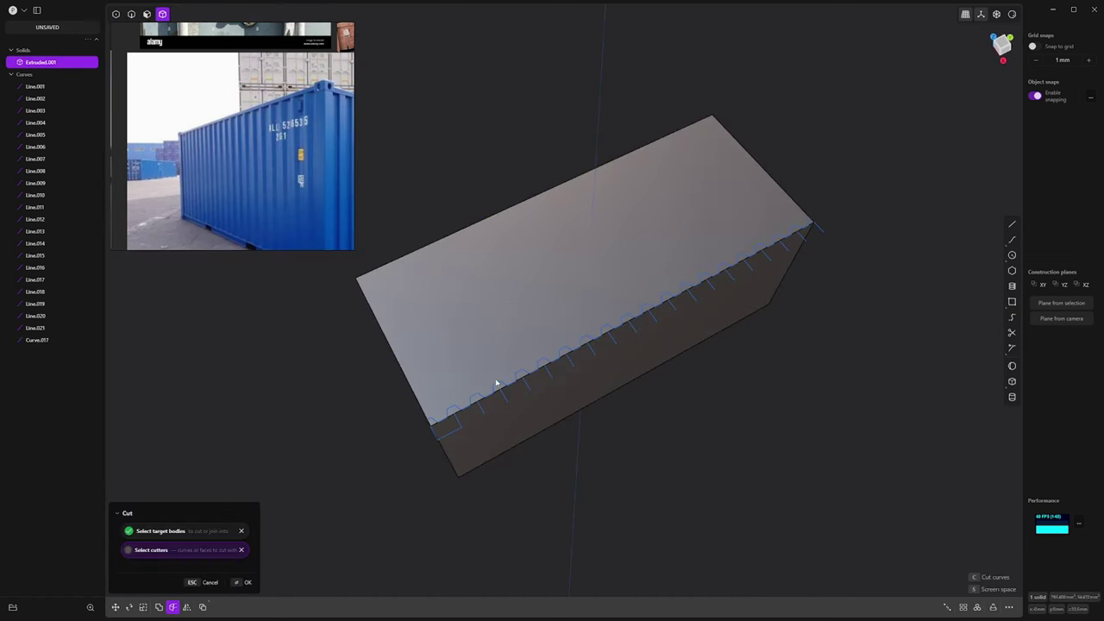
left_click(498, 384)
right_click(605, 414)
middle_click_drag(641, 418, 689, 309)
Step: Mirror the corrugated solid along the X axis and merge the halves into one body
left_click(747, 264)
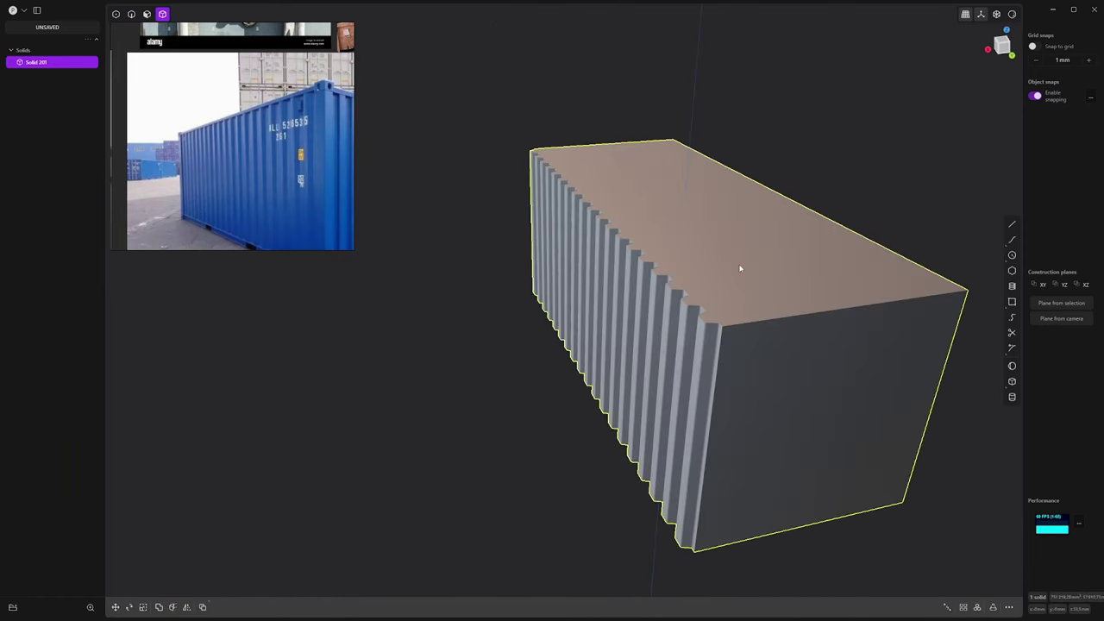
middle_click_drag(747, 264, 648, 296)
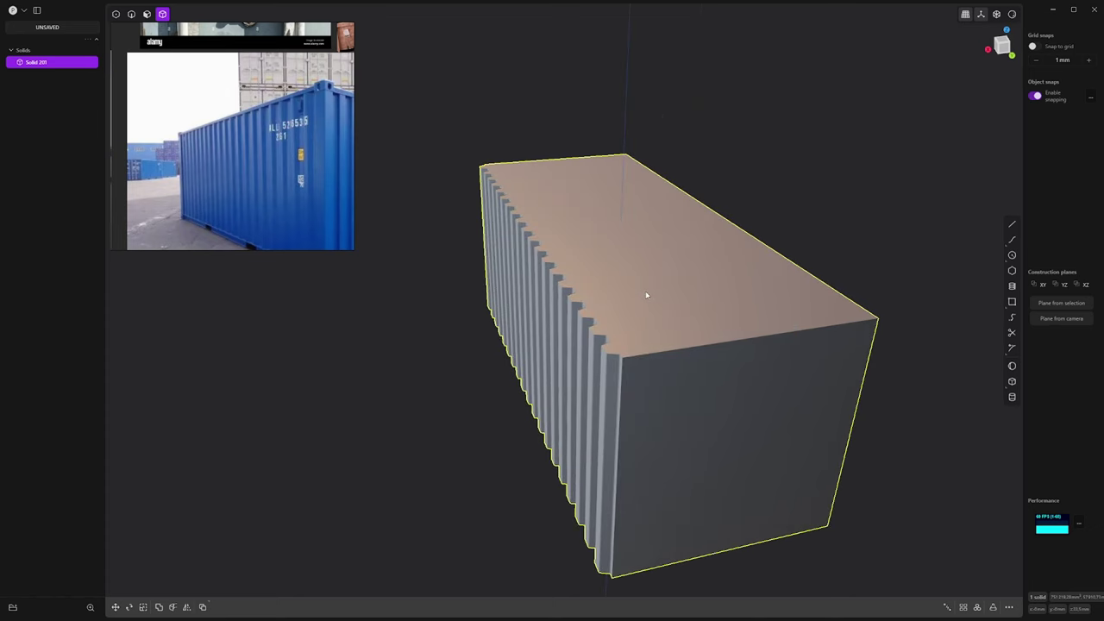
key("alt+x")
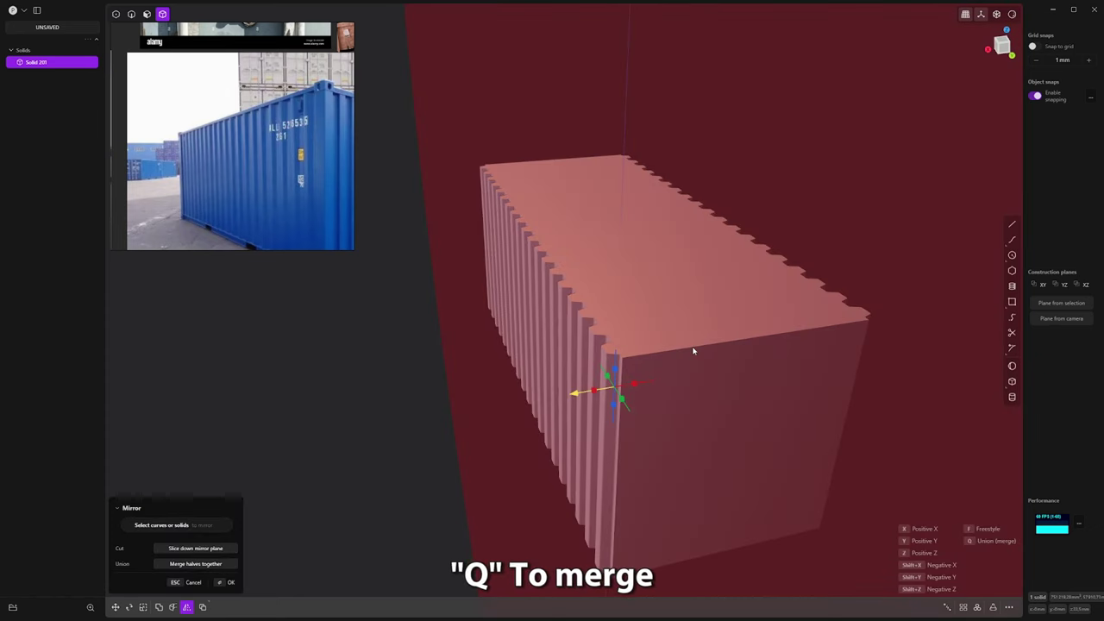
key("q")
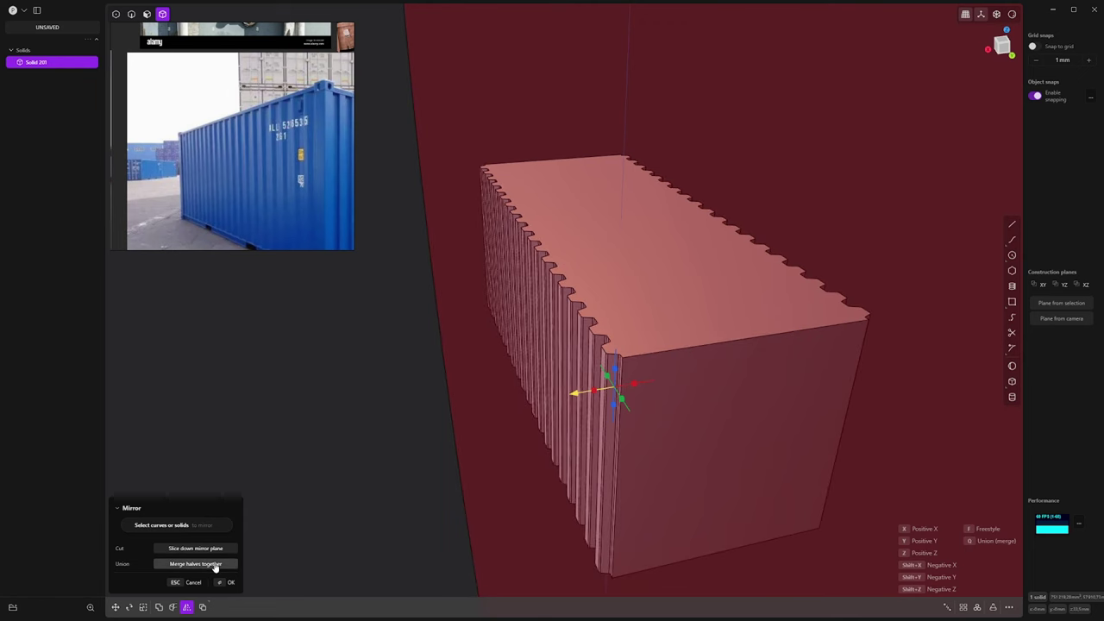
right_click(726, 302)
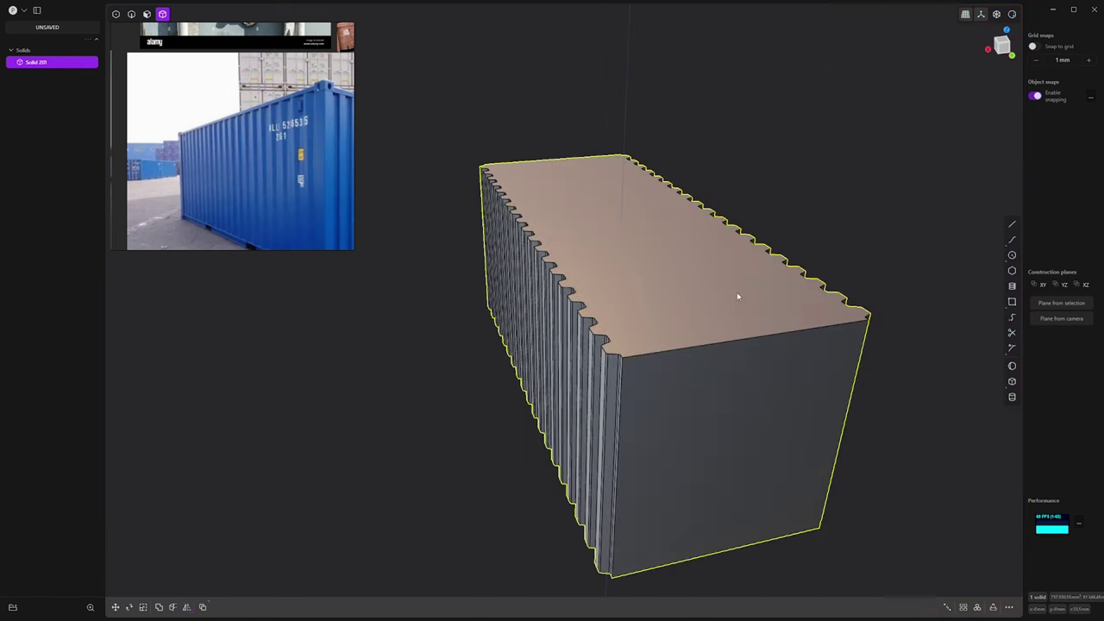
key("Escape")
Step: Draw a square of about 4.3 mm at the container's end corner in the top view
middle_click_drag(625, 317, 816, 268)
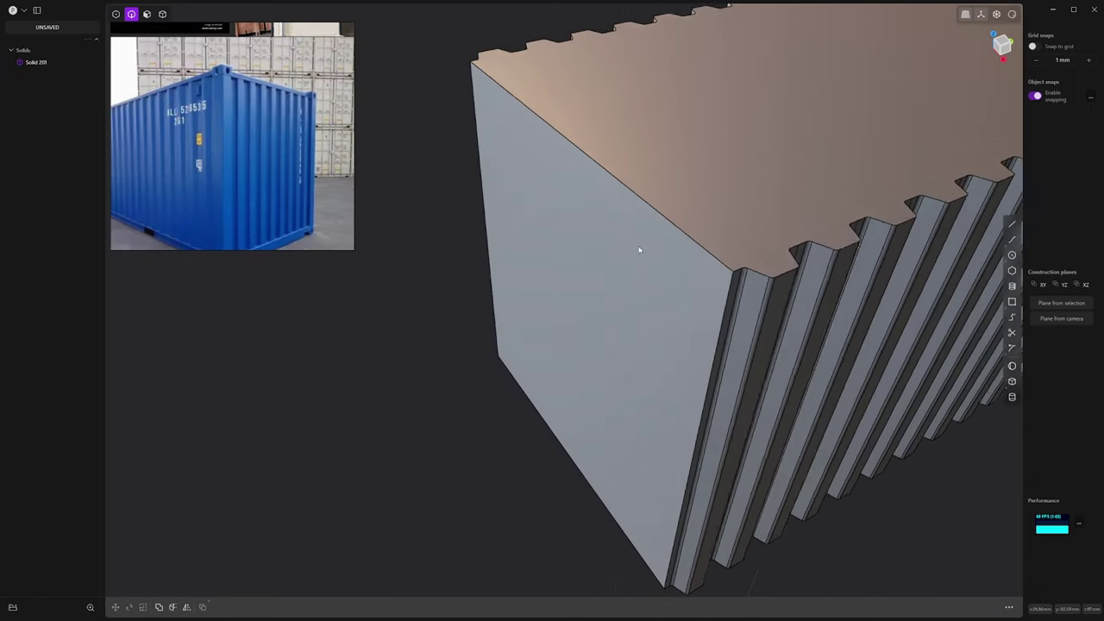
middle_click_drag(641, 247, 566, 259)
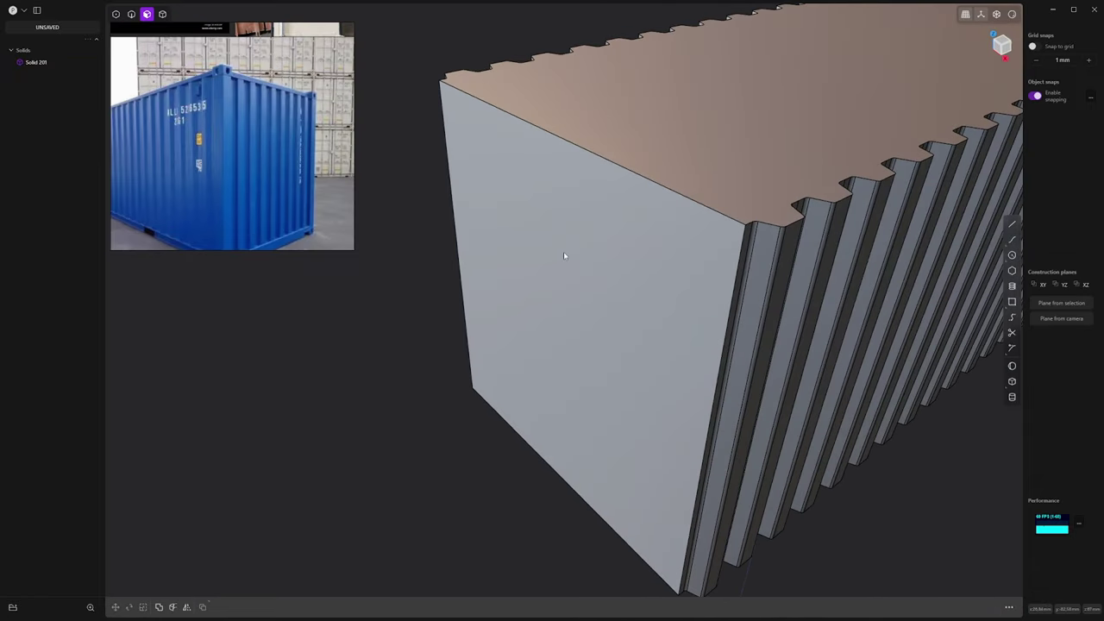
middle_click_drag(633, 337, 631, 268, "shift")
middle_click_drag(631, 269, 730, 256)
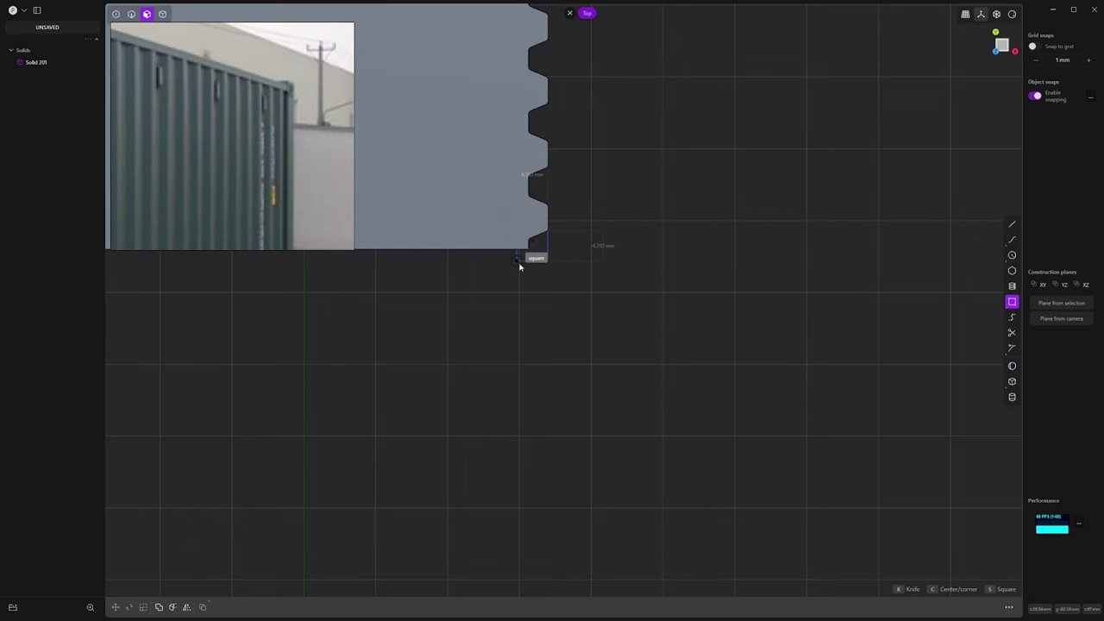
left_click(519, 264)
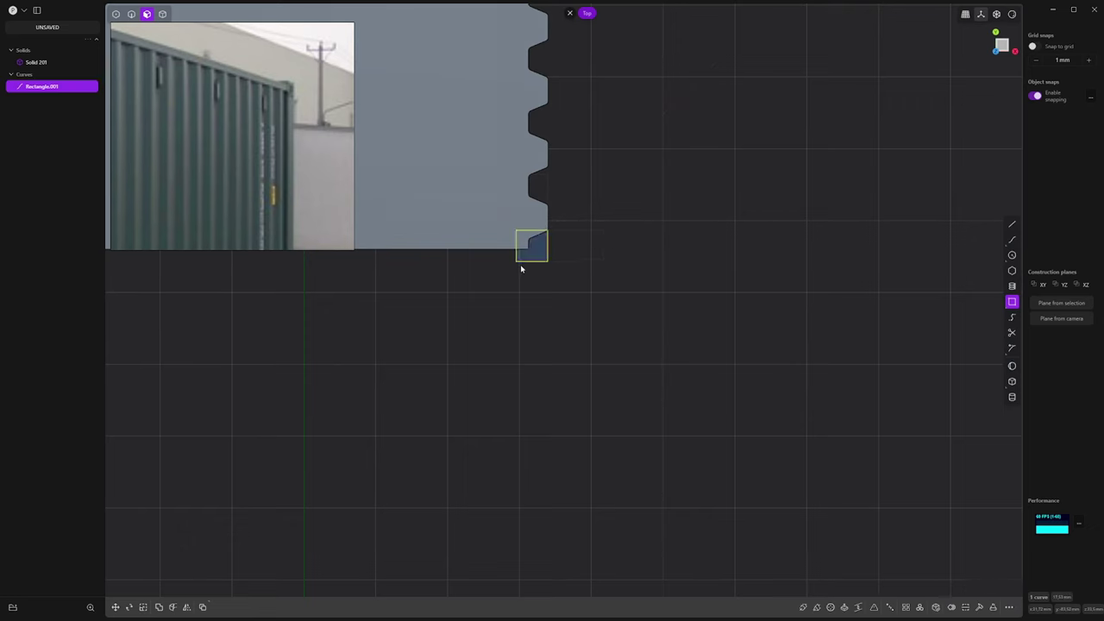
key("/")
Step: Extrude the corner square symmetrically in both directions to the container's full height as a corner post
key("e")
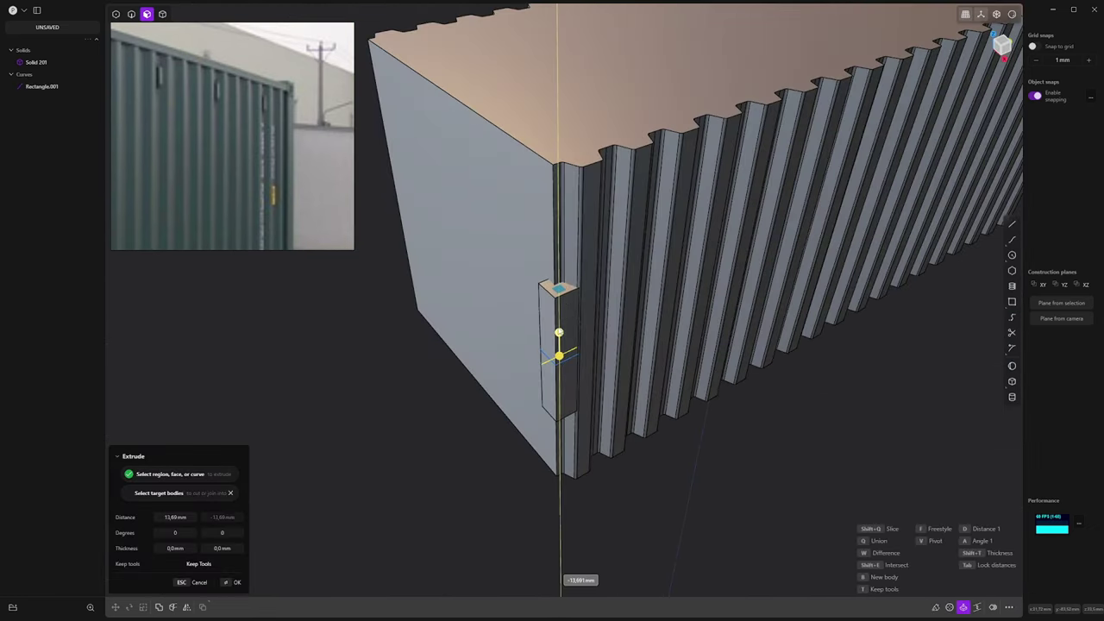
key("Tab")
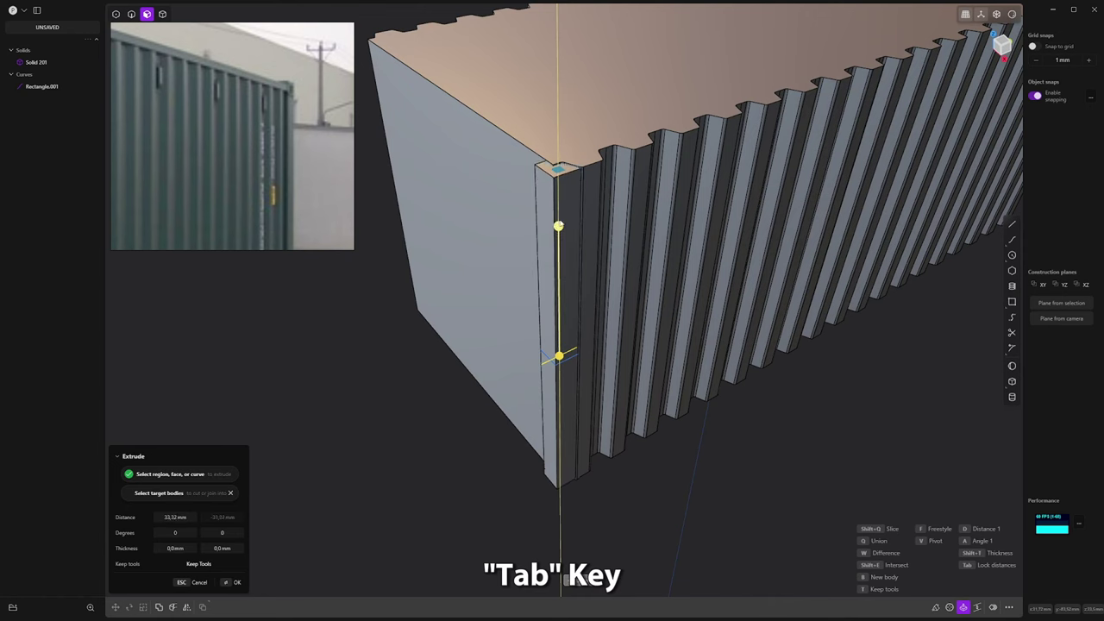
left_click(582, 167)
Step: Move the corner post by its top edge endpoint and snap it onto the container's end corner
key("4")
middle_click_drag(481, 276, 608, 354)
key("g")
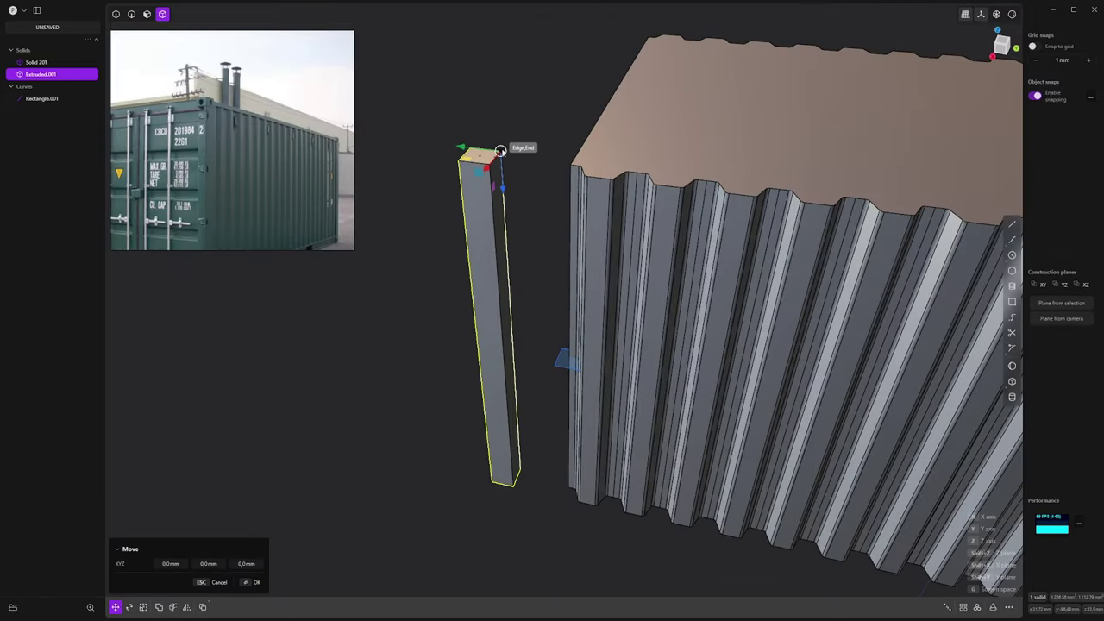
left_click(552, 156)
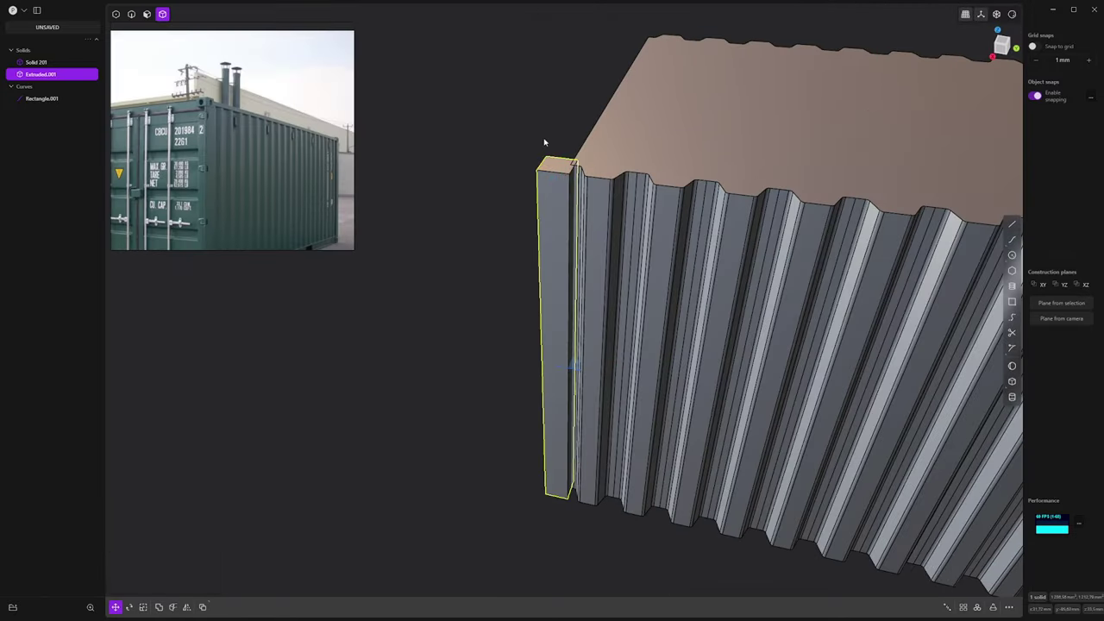
left_click(545, 142)
Step: Mirror the corner post to create a second post at another corner of the container
middle_click_drag(544, 142, 789, 249)
left_click(781, 246)
key("alt+x")
left_click(557, 249)
right_click(870, 186)
Step: Select both corner posts and mirror them together to the remaining two corners
left_click(870, 185)
middle_click_drag(870, 186, 510, 320)
left_click(461, 250)
left_click(461, 251, "shift")
key("alt+x")
left_click(658, 338)
right_click(830, 415)
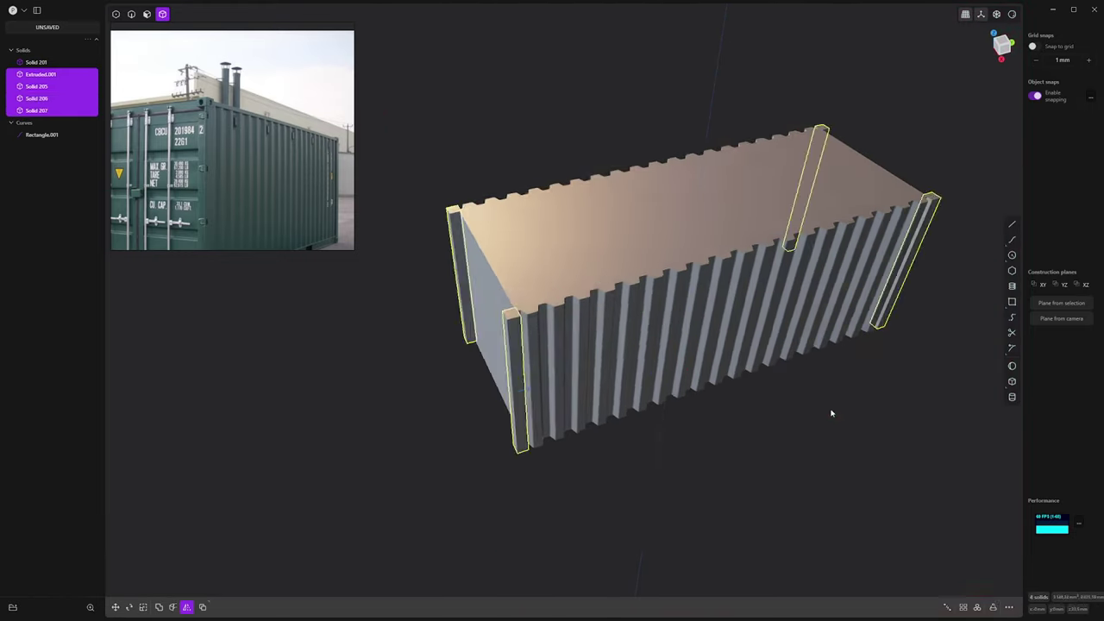
left_click(831, 414)
Step: Draw a rectangle about 175.6 × 1.4 mm along the side wall's upper edge in the right view, spanning the corner posts
middle_click_drag(830, 414, 520, 284)
left_click(523, 283)
key("KP_1")
key("KP_3")
scroll(616, 264, "up", 2)
middle_click_drag(616, 264, 586, 319, "shift")
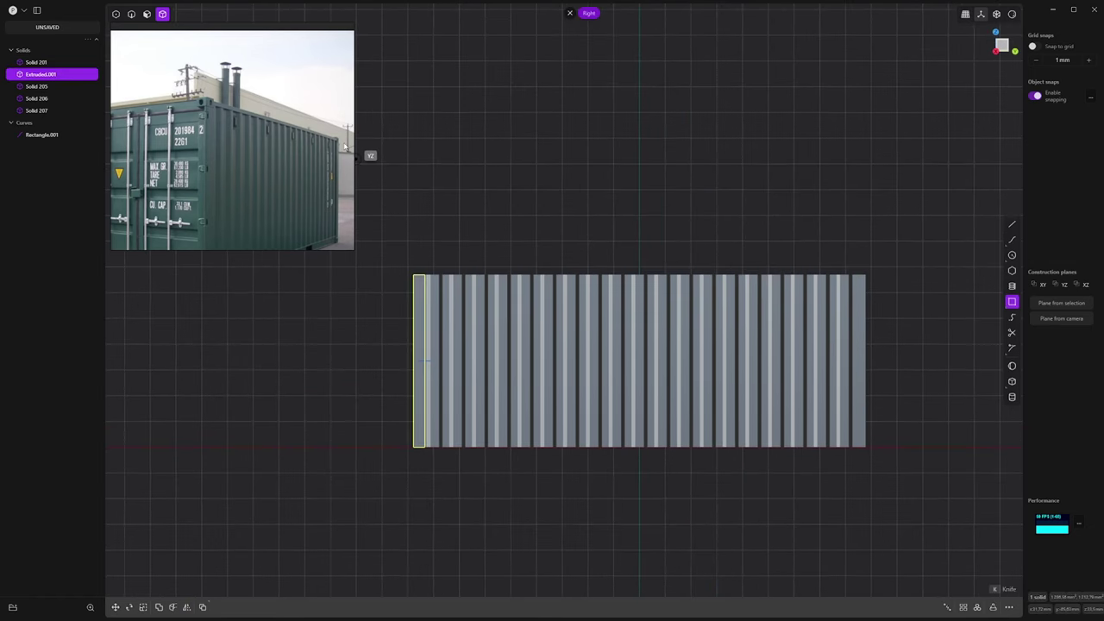
scroll(428, 281, "up", 2)
middle_click_drag(750, 292, 620, 289, "shift")
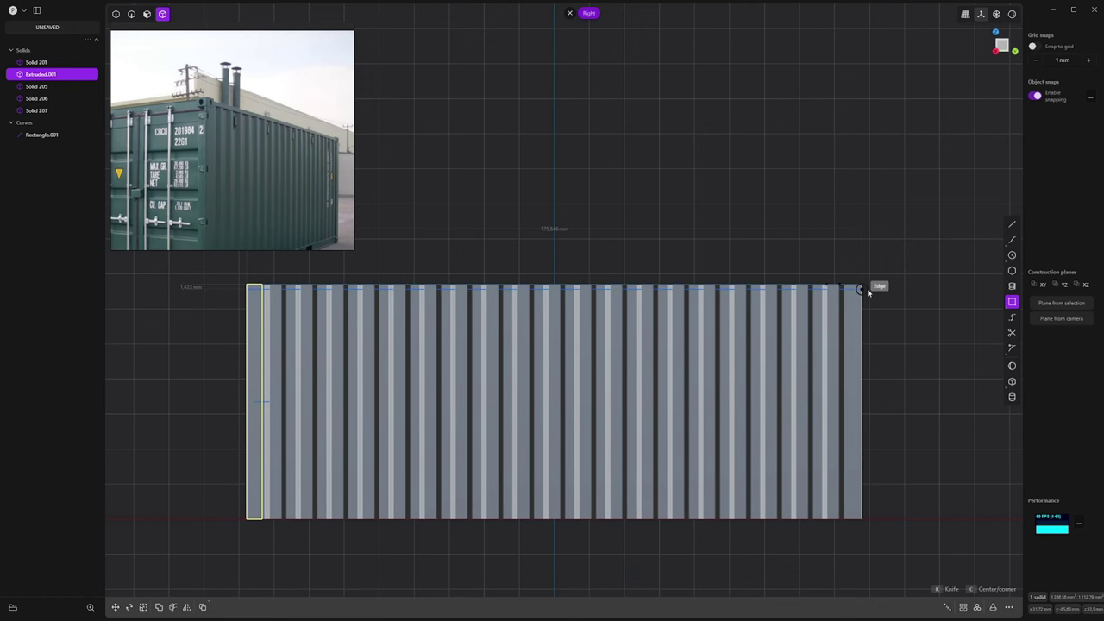
left_click(868, 292)
Step: Move the thin upper-edge rectangle slightly outward from the corrugated side wall along the X axis
middle_click_drag(869, 292, 530, 348)
key("e")
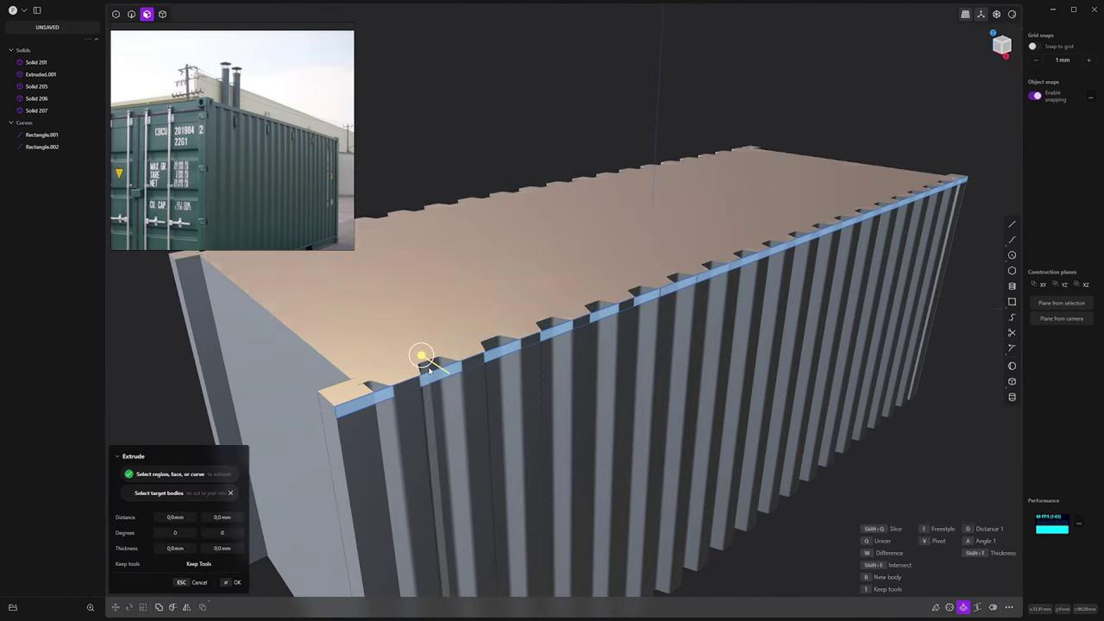
key("Escape")
key("shift+2")
key("g")
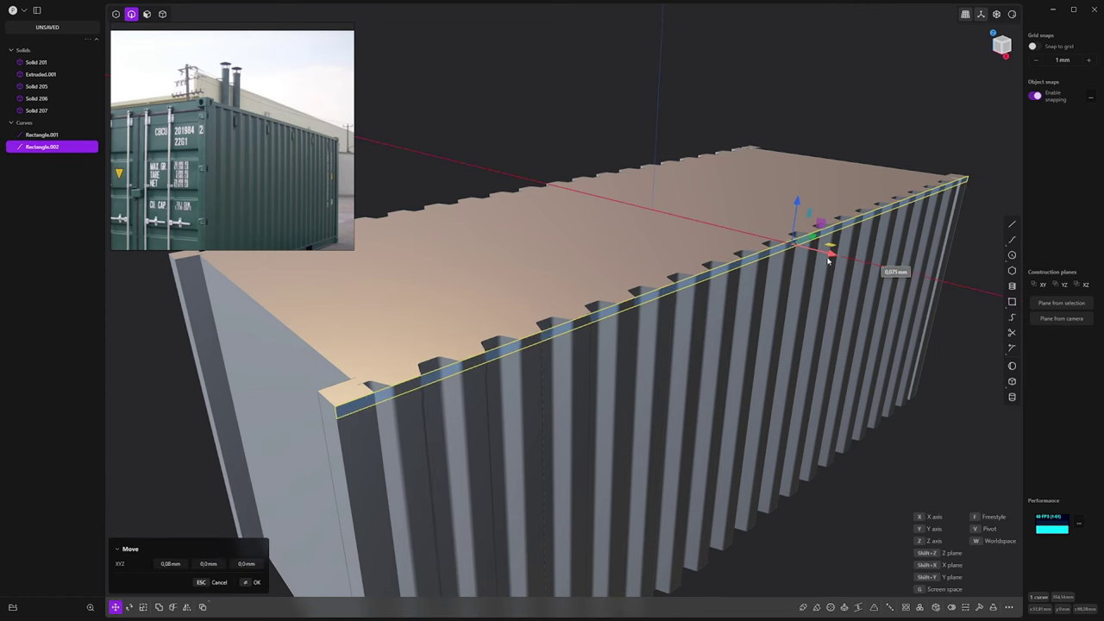
key("Escape")
Step: Extrude the thin rectangle inward into a top side rail and delete its profile curve
key("e")
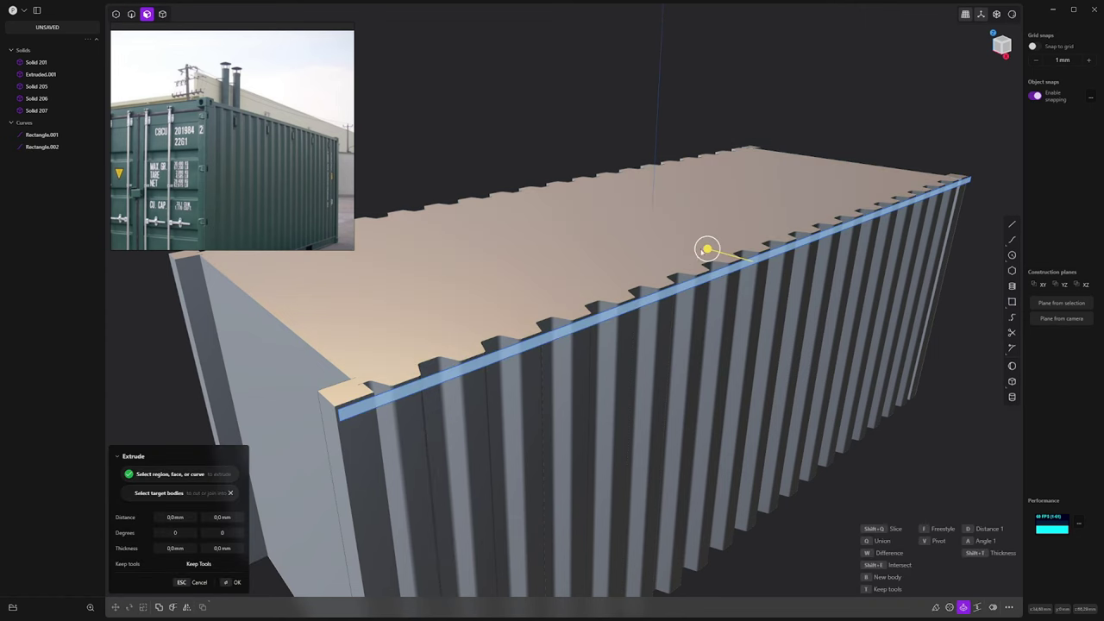
left_click_drag(707, 248, 711, 266)
key("Return")
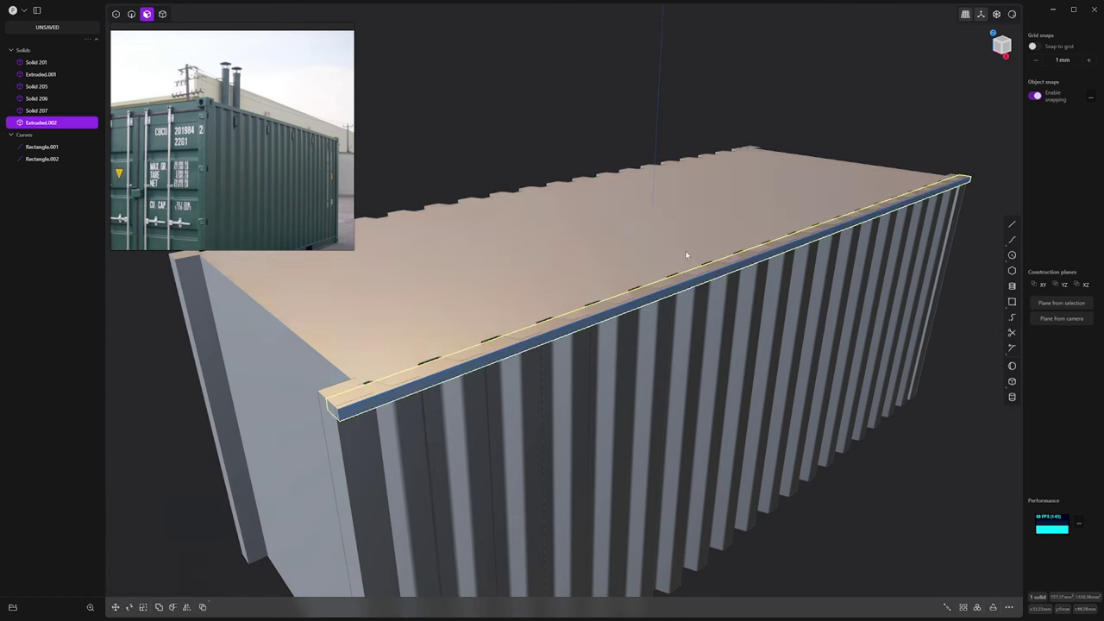
left_click(678, 248)
middle_click_drag(677, 249, 740, 280)
left_click(699, 333)
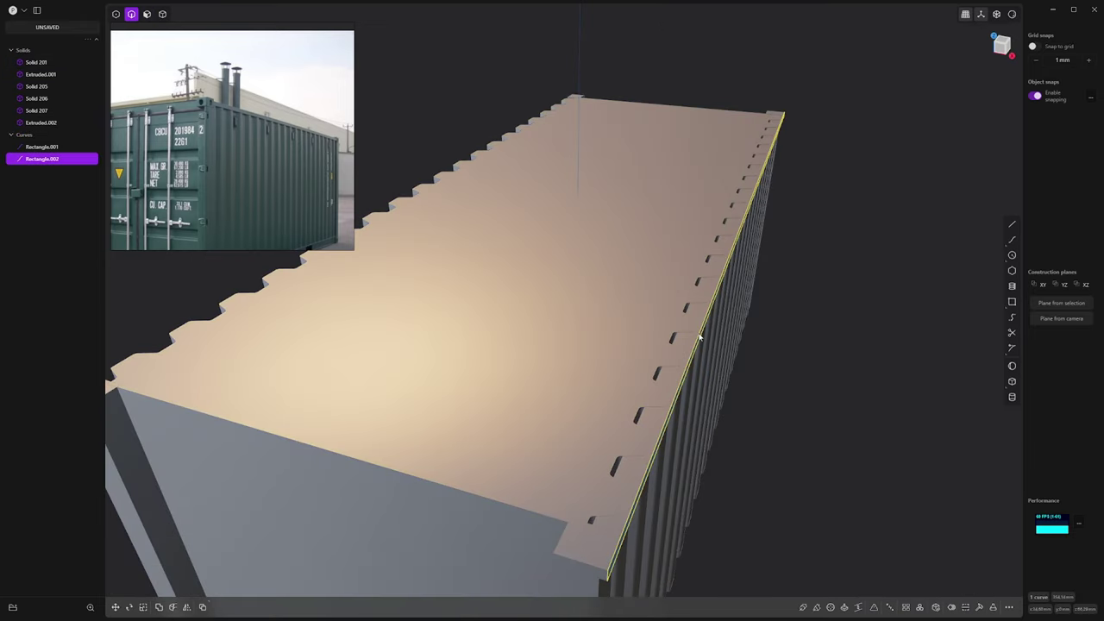
key("Delete")
Step: Match the top side rail's outer face to the container's side surface
middle_click_drag(700, 337, 673, 314)
key("4")
middle_click_drag(661, 381, 666, 369)
left_click(593, 410)
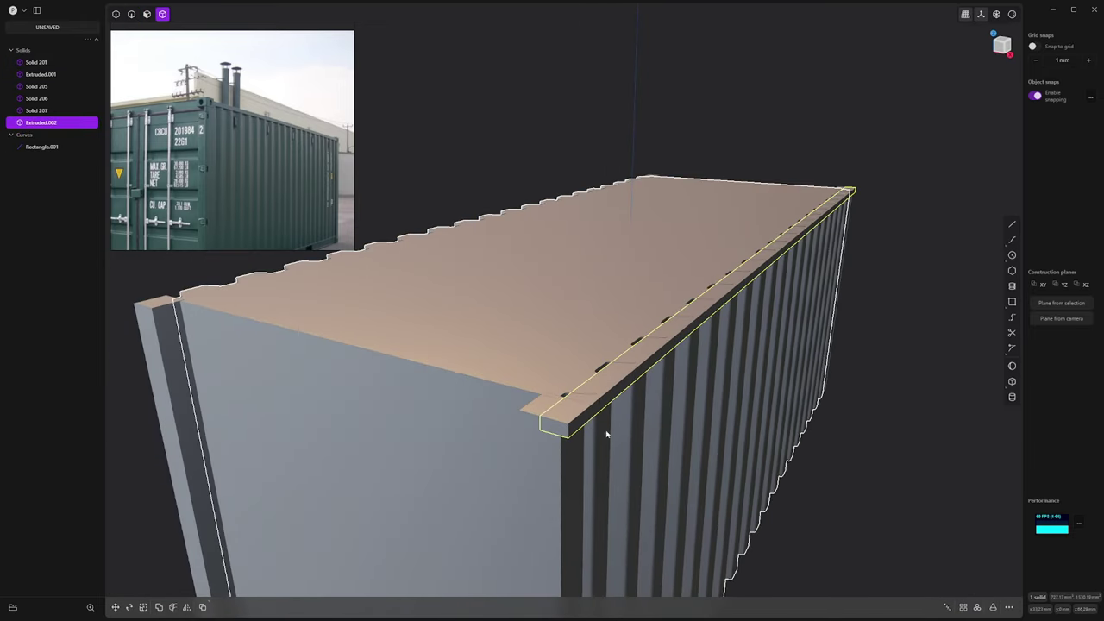
middle_click_drag(605, 429, 644, 296)
key("3")
left_click(628, 288)
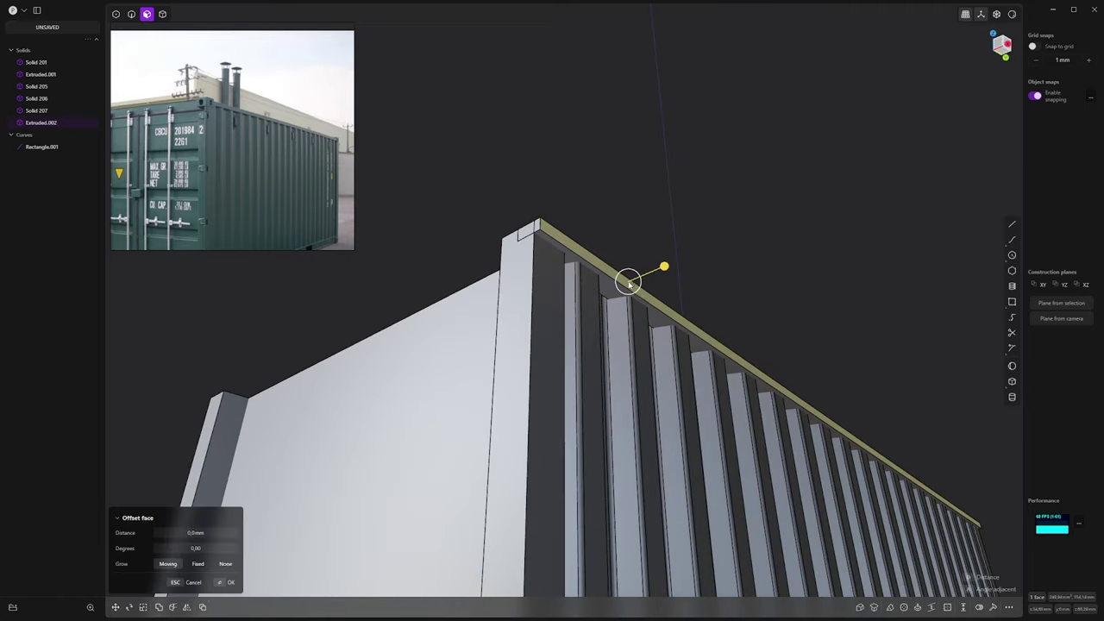
left_click(871, 610)
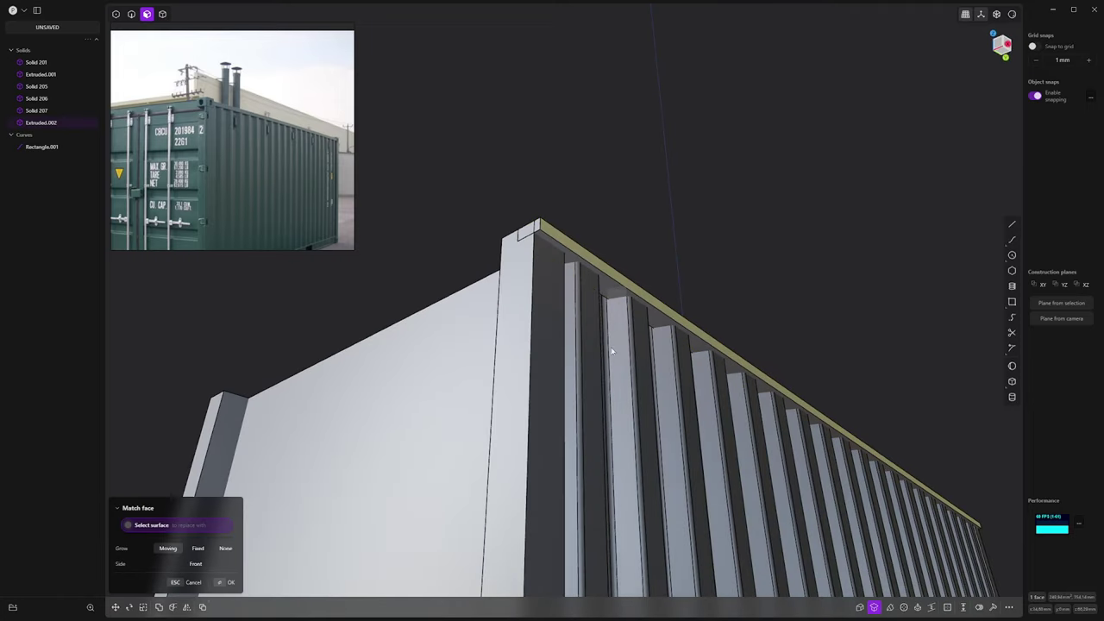
left_click(592, 317)
middle_click_drag(592, 317, 629, 335)
right_click(814, 266)
left_click(815, 268)
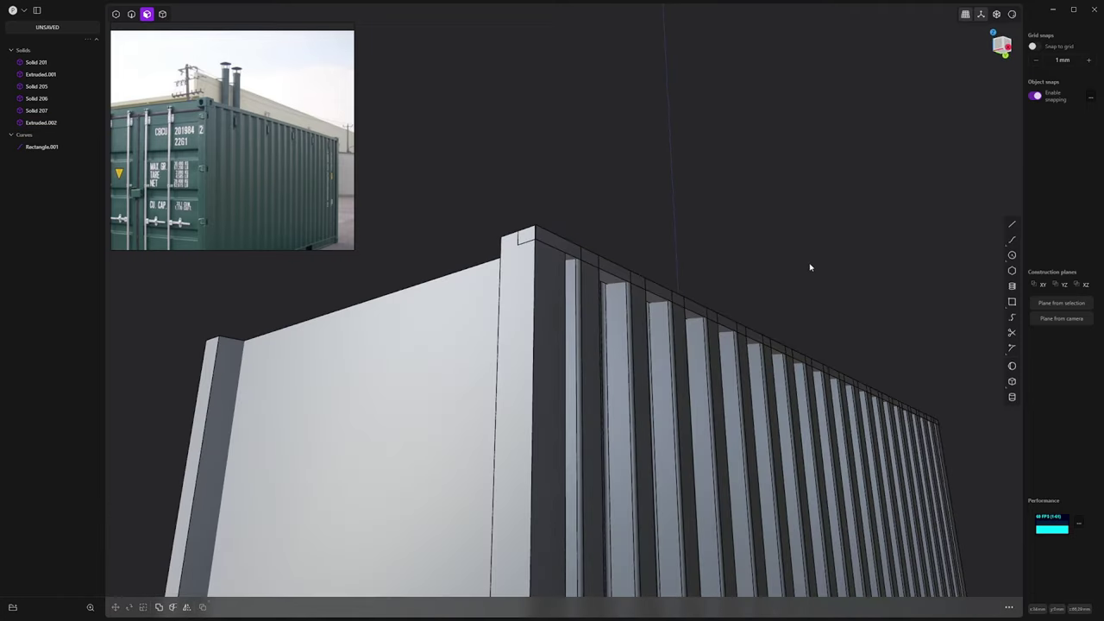
Step: Offset the top side rail's outer face slightly outward beyond the side wall, following the reference photo
mouse_move(807, 269)
middle_mouse_down()
mouse_move(744, 274)
mouse_move(715, 221)
mouse_move(798, 281)
middle_mouse_up()
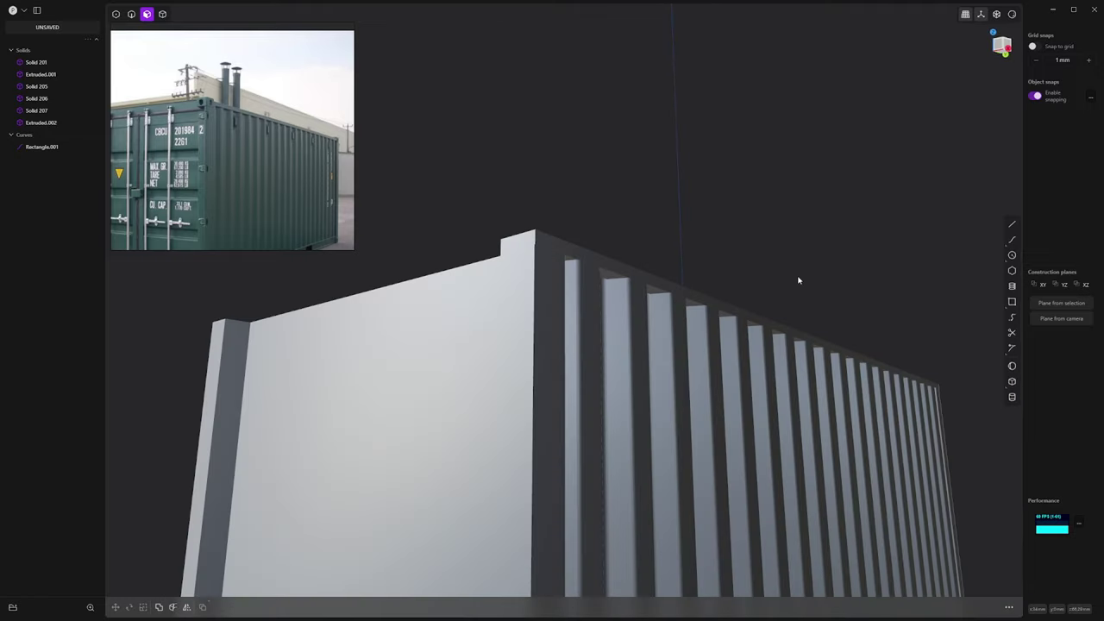
scroll(236, 106, "up", 5)
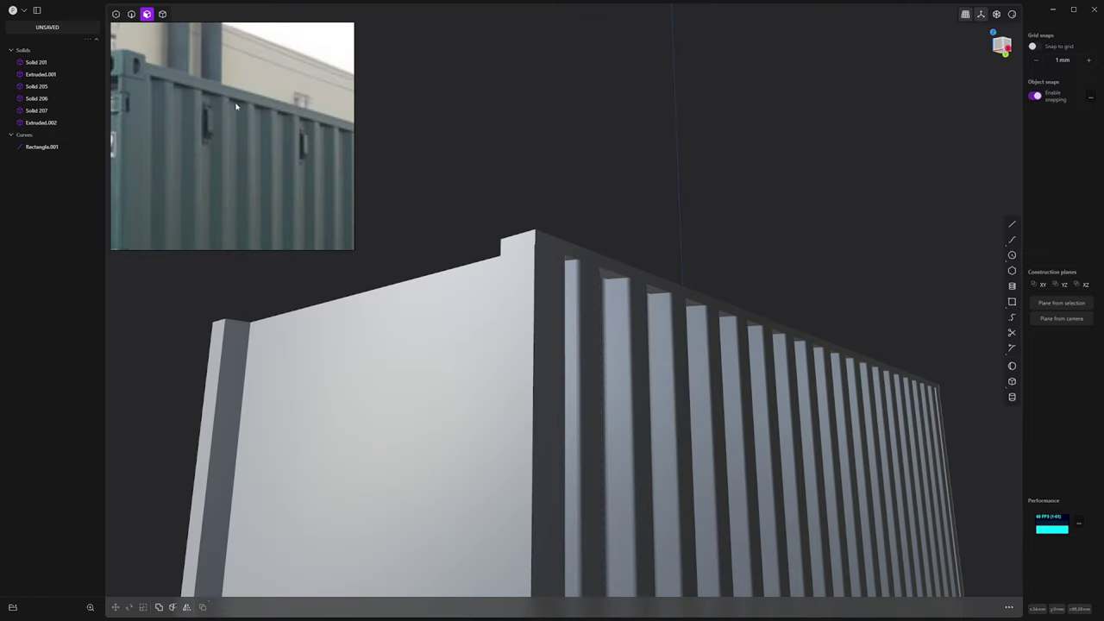
left_click(572, 250)
middle_click_drag(637, 252, 597, 219)
left_click_drag(587, 238, 591, 233)
middle_click_drag(614, 261, 680, 362)
left_click(726, 371)
scroll(192, 171, "down", 5)
Step: Offset the top side rail's inner face inward until it lines up with the corner post's inner side
middle_click_drag(614, 405, 514, 352)
middle_click_drag(518, 264, 569, 304)
key("4")
left_click(560, 272)
scroll(559, 273, "down", 2)
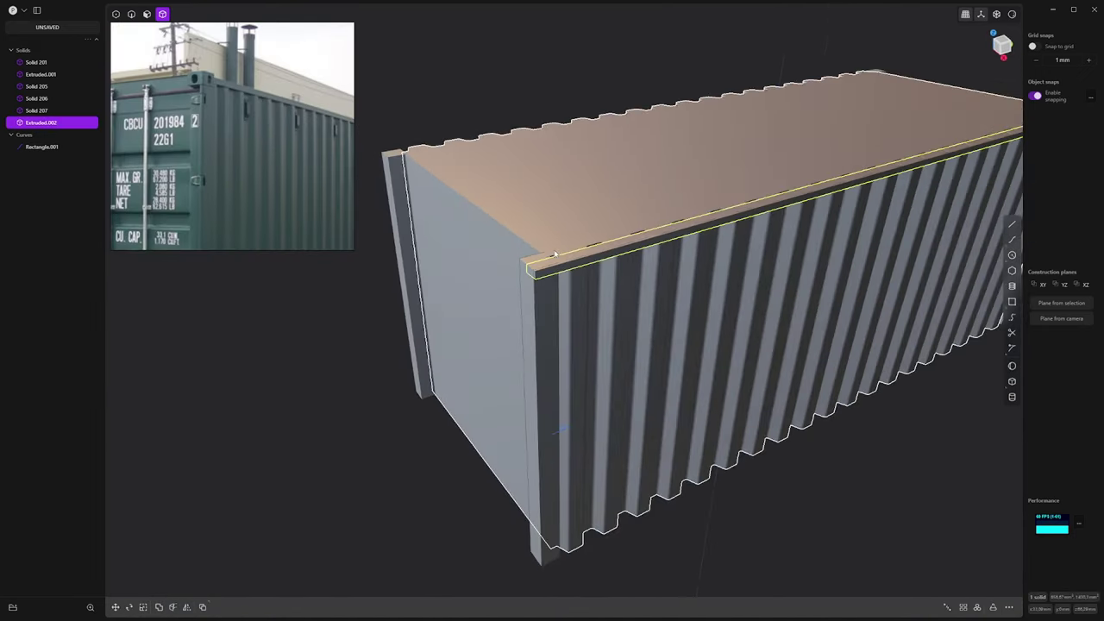
middle_click_drag(483, 259, 614, 276)
scroll(552, 255, "up", 3)
key("3")
key("4")
key("3")
left_click(552, 251)
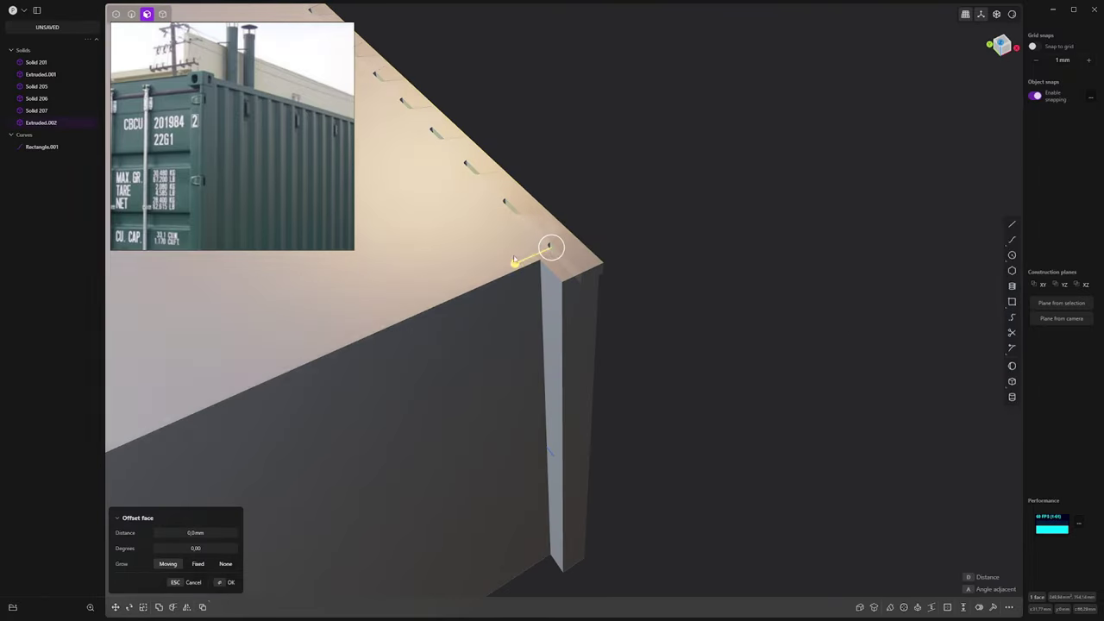
left_click_drag(516, 263, 561, 283)
Step: Mirror the widened top side rail across the X axis onto the opposite long side
key("4")
middle_click_drag(562, 283, 657, 264)
scroll(508, 248, "down", 3)
scroll(657, 264, "down", 1)
left_click(771, 141)
left_click(699, 197)
key("alt+x")
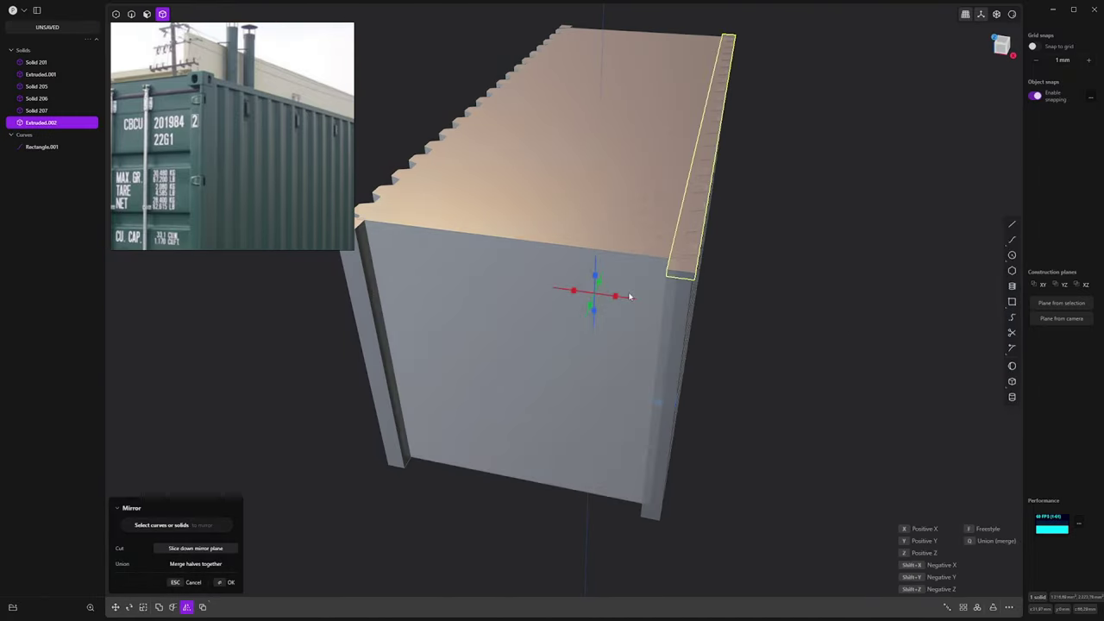
left_click(624, 298)
right_click(784, 250)
left_click(773, 247)
Step: Mirror the top side rail vertically about the side wall's mid-height centre point to make a matching bottom rail
middle_click_drag(771, 247, 725, 196)
scroll(830, 278, "down", 1)
middle_click_drag(831, 278, 697, 210, "shift")
scroll(697, 210, "down", 1)
left_click(700, 155)
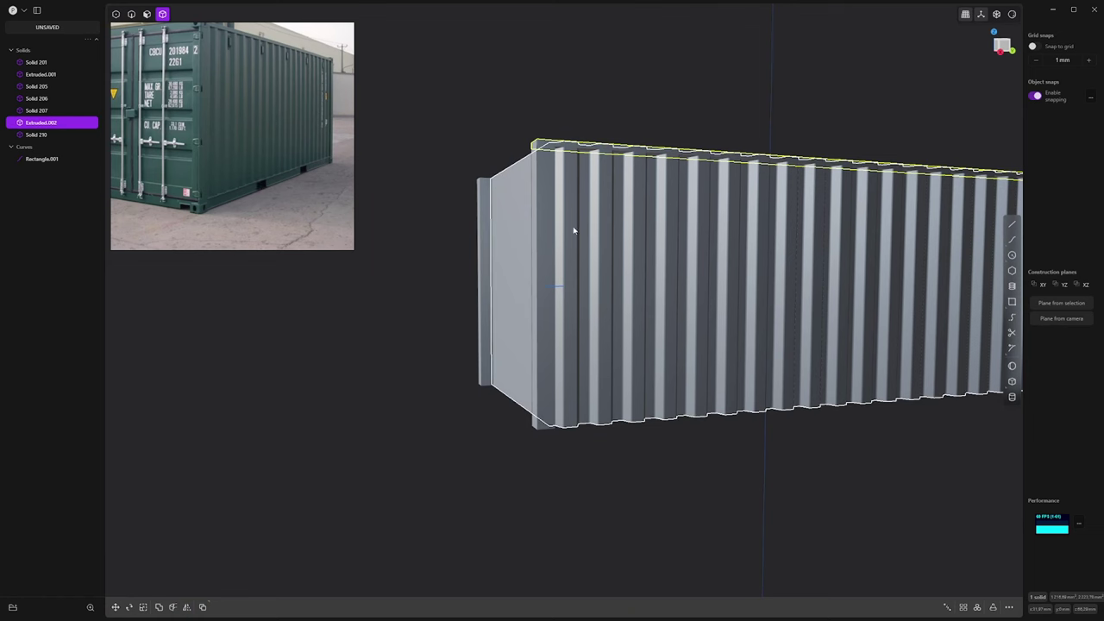
key("KP_3")
key("alt+x")
scroll(658, 311, "down", 3)
middle_click_drag(832, 353, 641, 347, "shift")
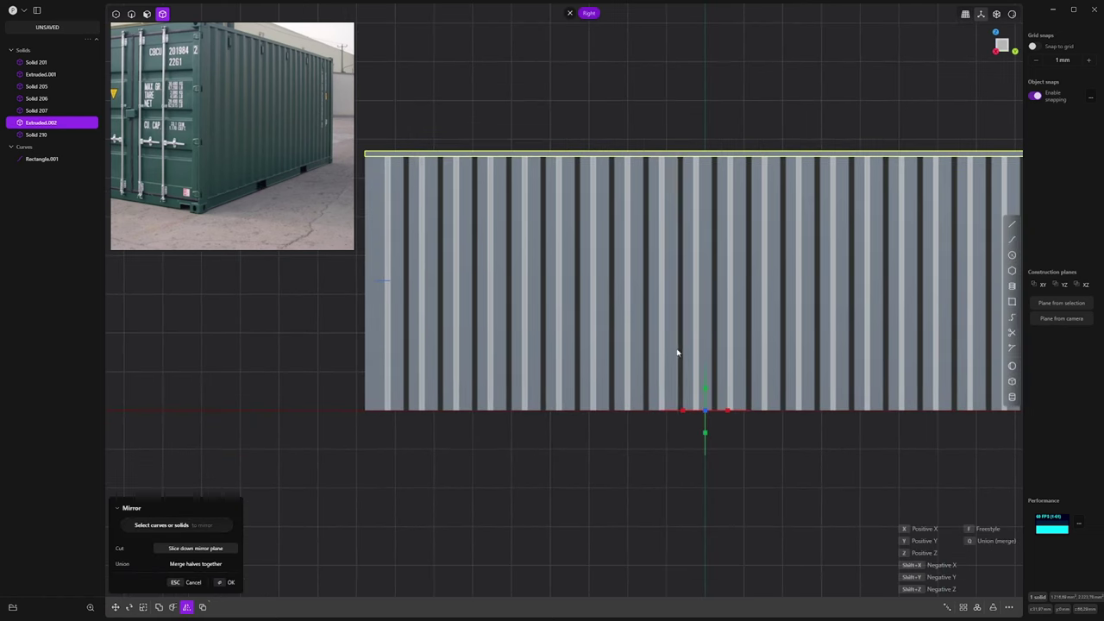
middle_click_drag(412, 308, 461, 323, "shift")
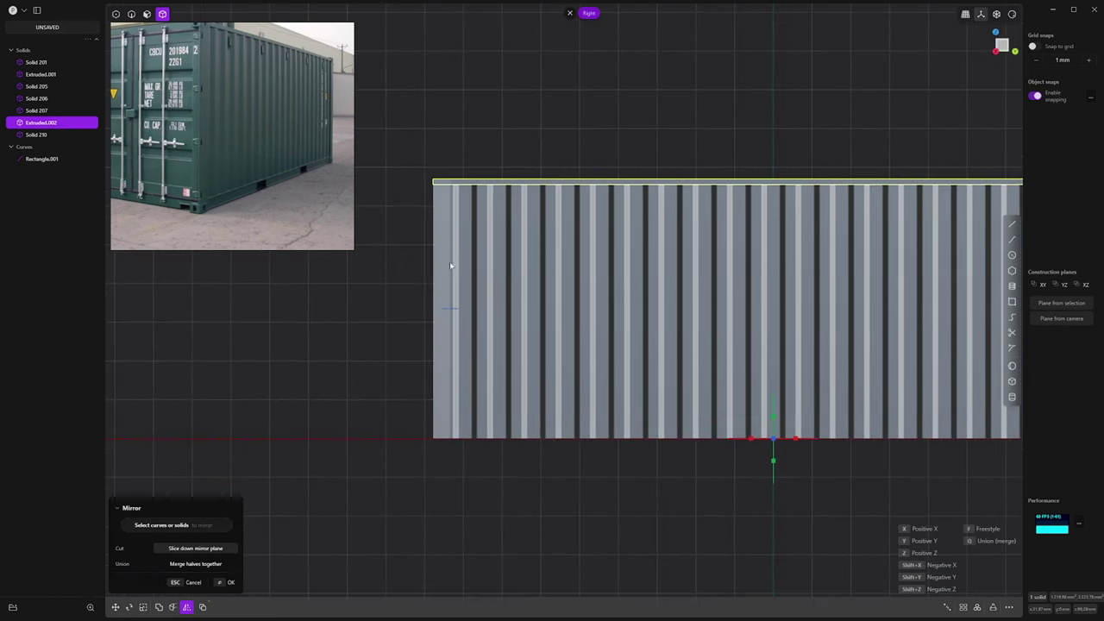
middle_click_drag(455, 305, 543, 316, "shift")
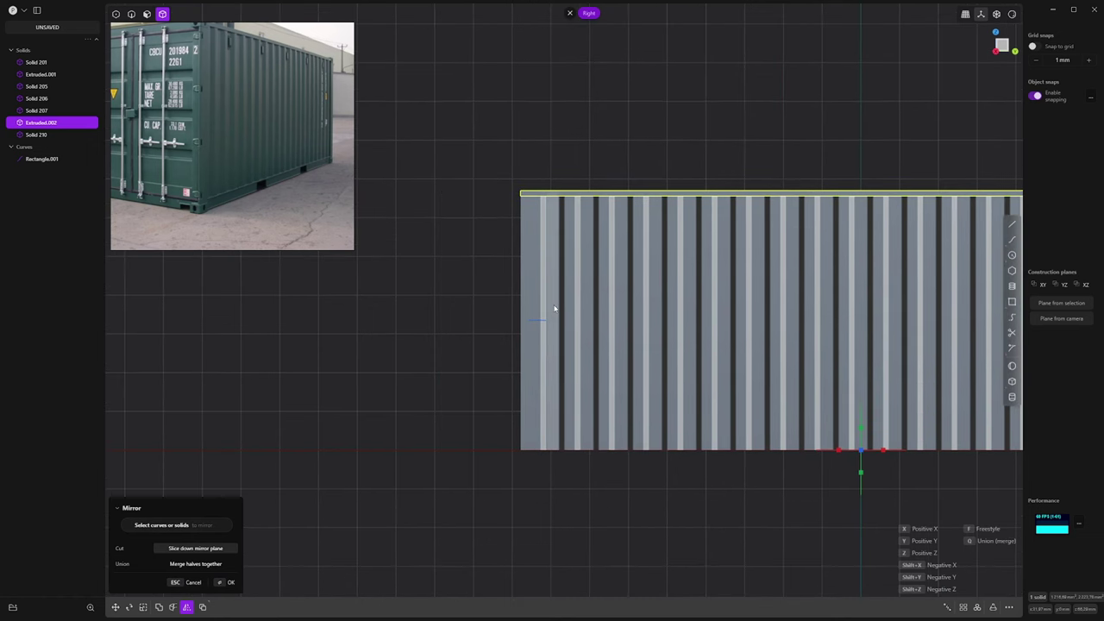
key("f")
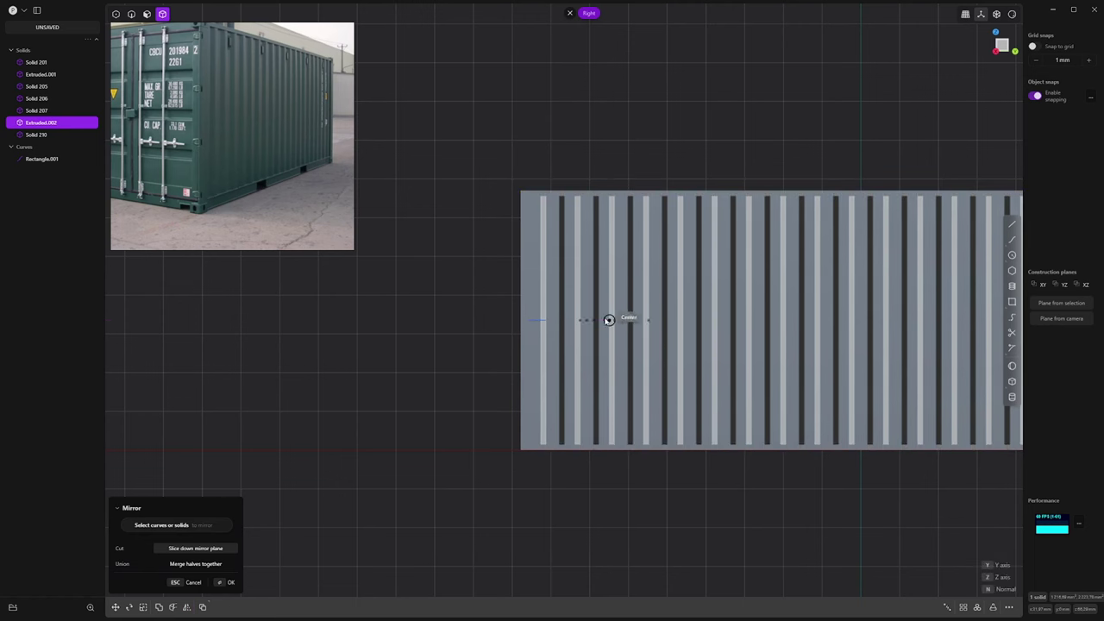
left_click(427, 320)
right_click(483, 345)
middle_click_drag(500, 350, 613, 384)
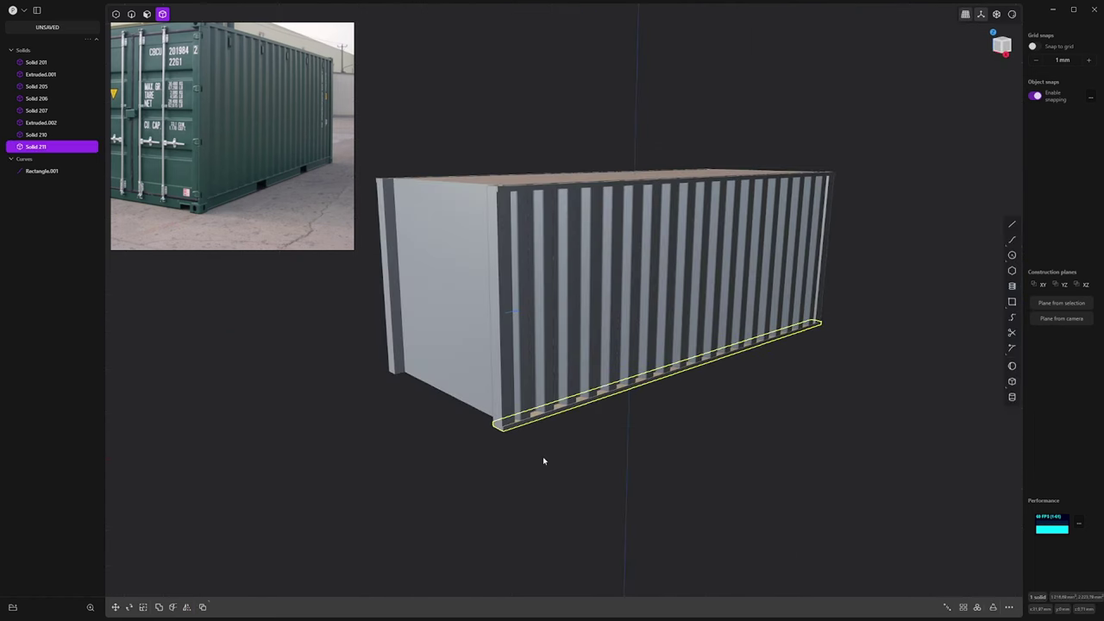
Step: Offset the bottom side rail's upper face upward by about 2.8 mm to make the rail taller
left_click(513, 431)
scroll(543, 453, "up", 5)
key("3")
left_click(556, 400)
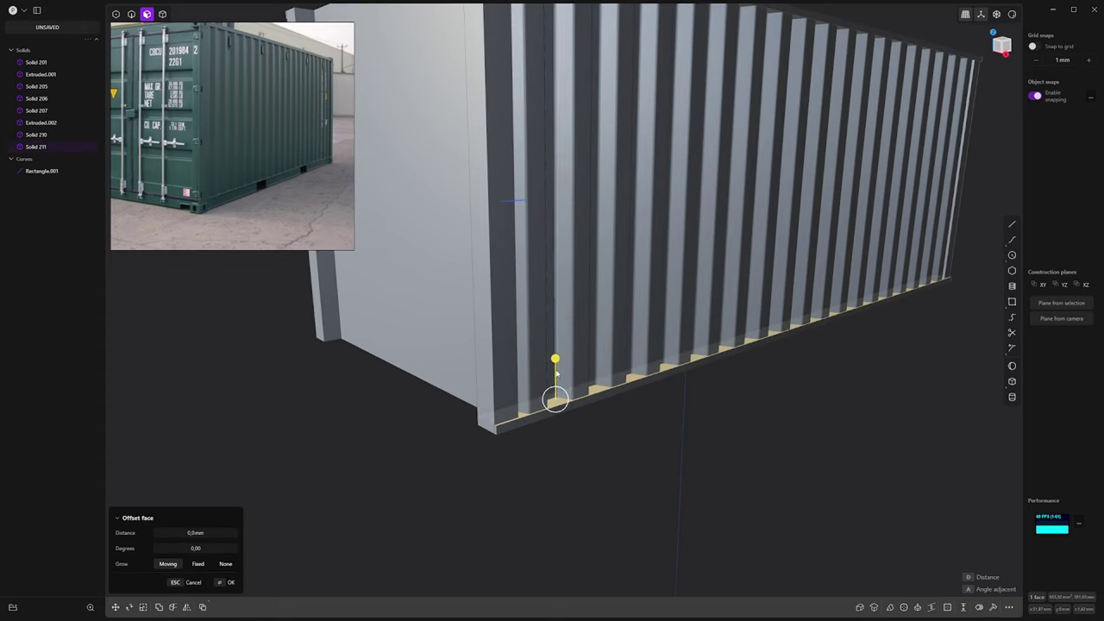
left_click_drag(556, 369, 555, 349)
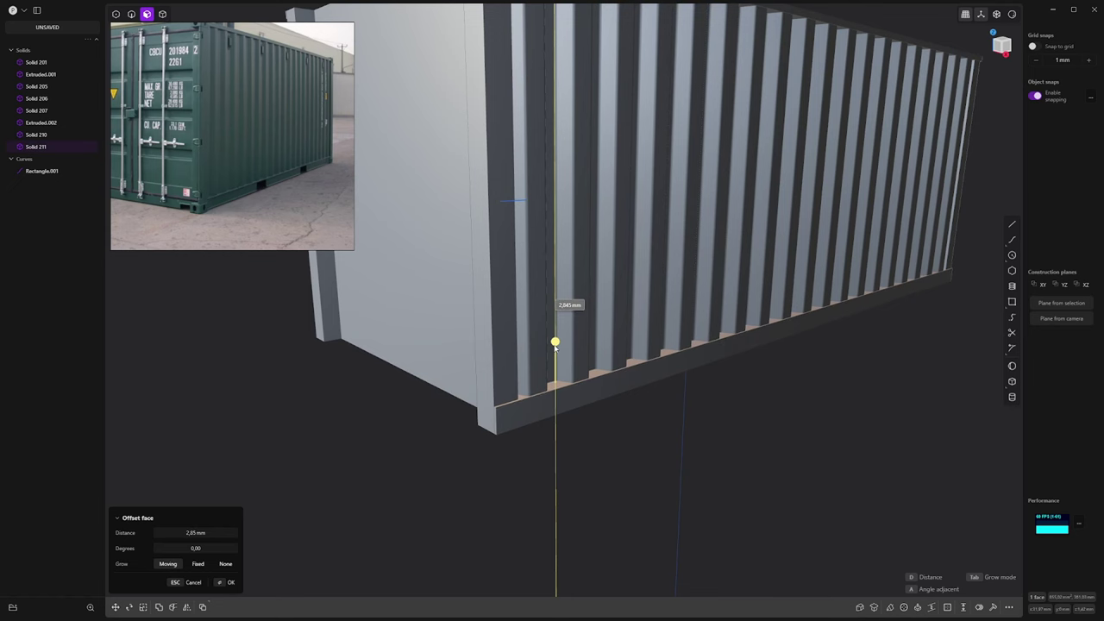
left_click_drag(555, 347, 556, 345)
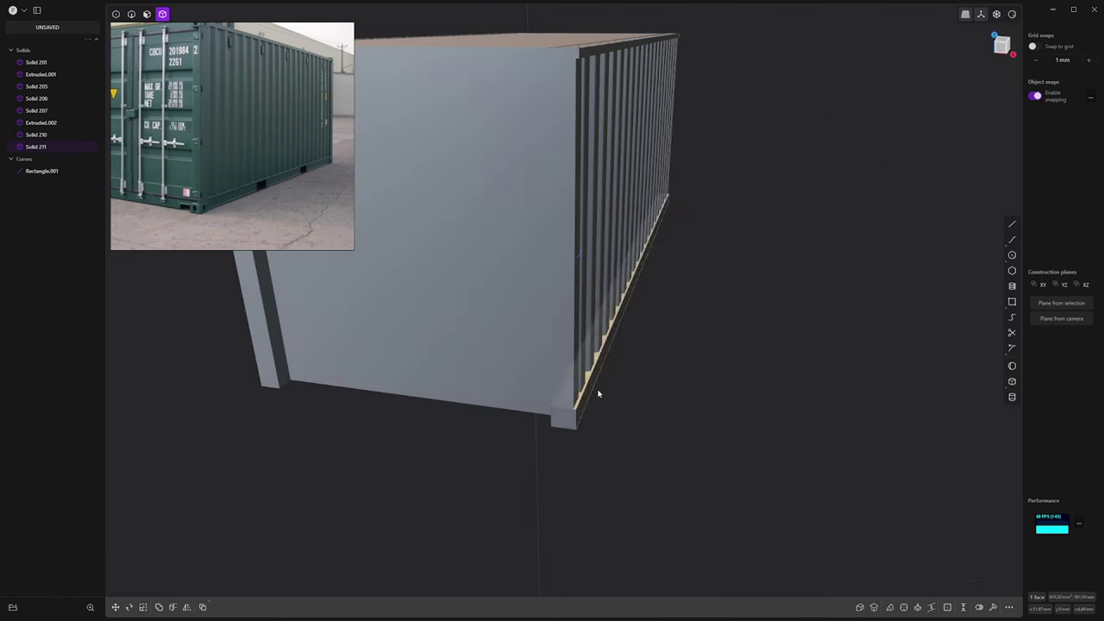
Step: Mirror the heightened bottom side rail across the X axis onto the opposite long side
left_click(596, 394)
left_click(595, 379)
middle_click_drag(594, 380, 675, 342)
key("alt+x")
left_click(642, 278)
right_click(790, 301)
left_click(756, 312)
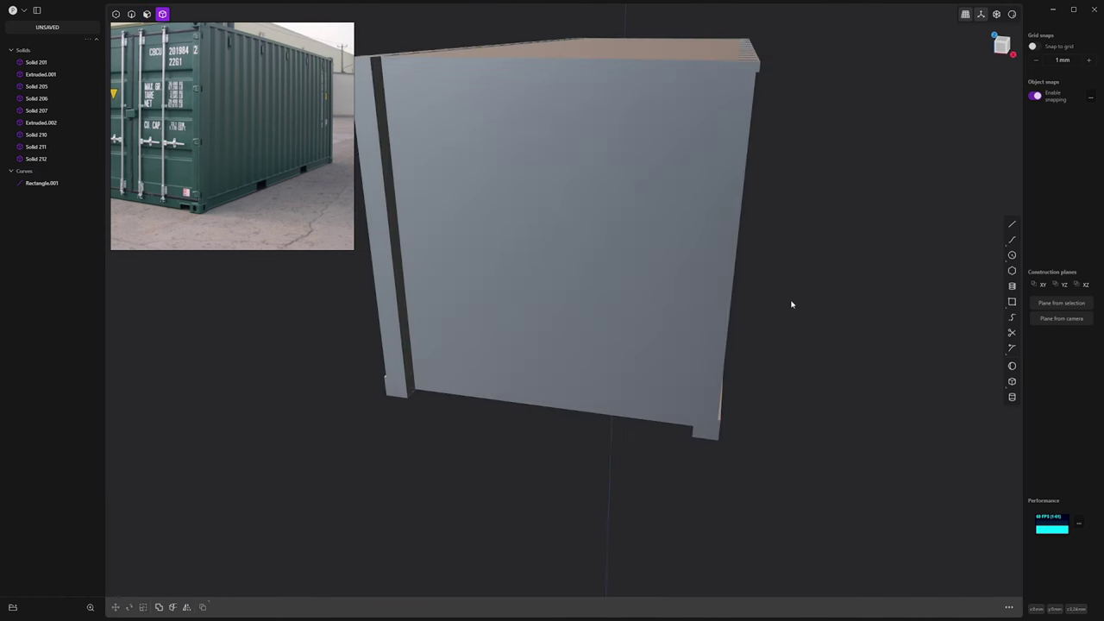
Step: Draw a corner rectangle on the upper end face of the corner post, spanning the post's full width
scroll(542, 314, "down", 3)
middle_click_drag(541, 313, 725, 429)
middle_click_drag(632, 429, 666, 413)
scroll(533, 407, "up", 4)
middle_click_drag(967, 267, 1044, 258)
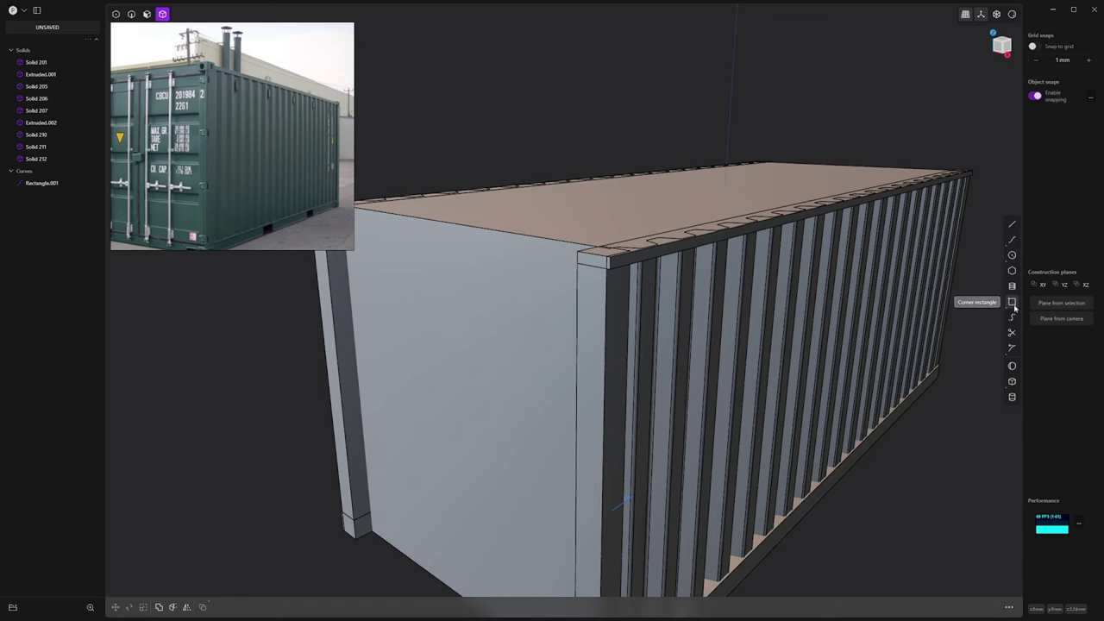
left_click(1013, 302)
middle_click_drag(761, 308, 598, 247)
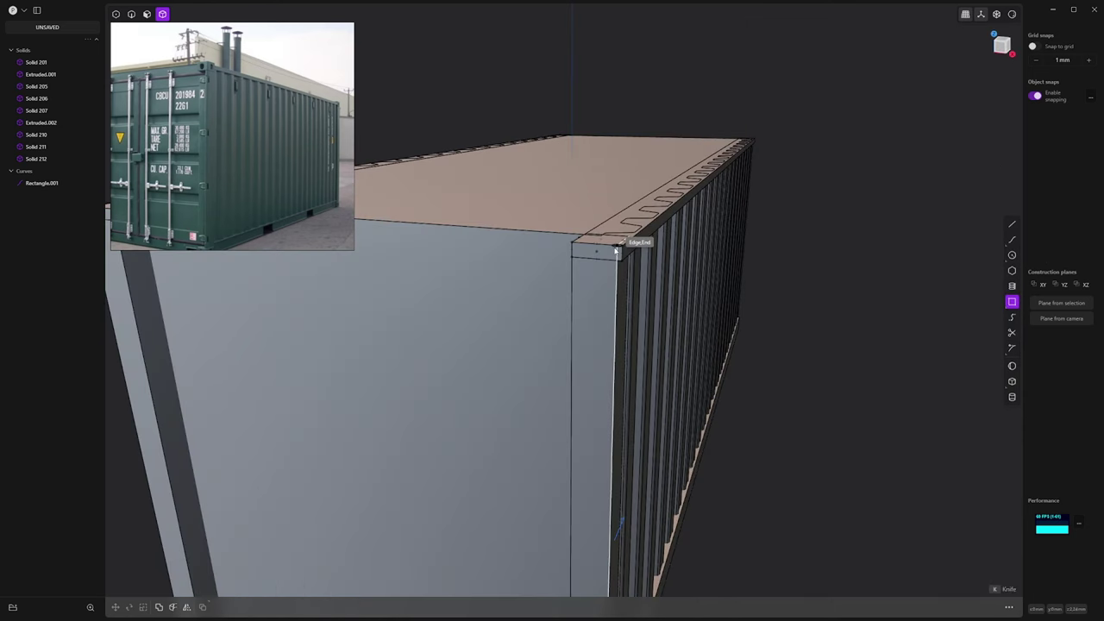
left_click(617, 250)
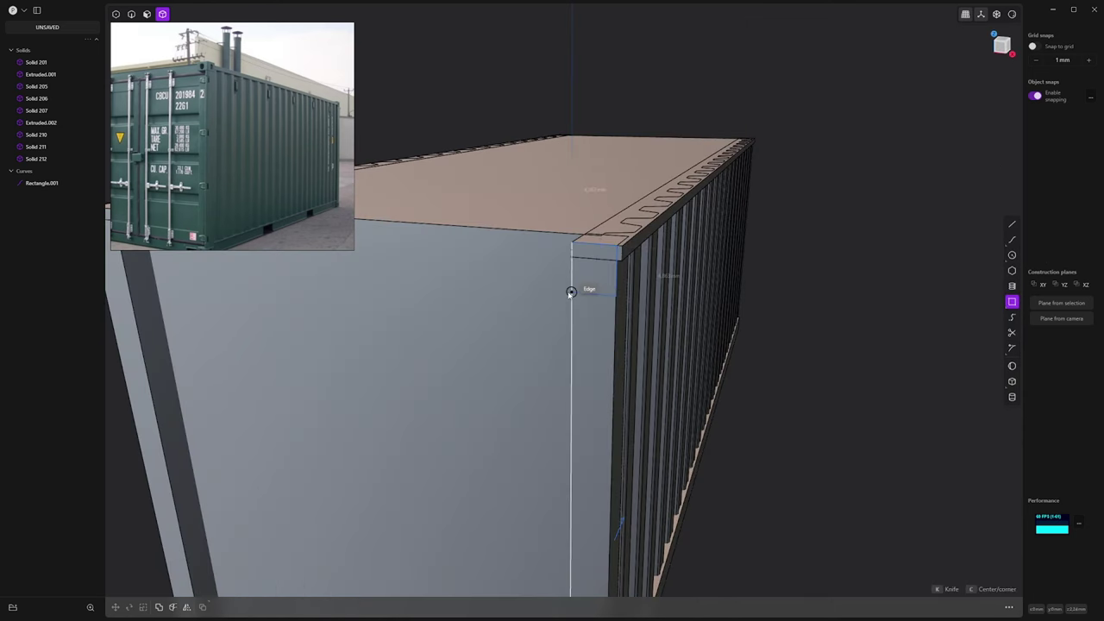
left_click(568, 295)
Step: Extrude the corner rectangle about 0.82 mm outward from the container's end into a corner block
middle_click_drag(569, 295, 625, 307)
key("3")
left_click(592, 288)
key("e")
left_click_drag(613, 313, 623, 327)
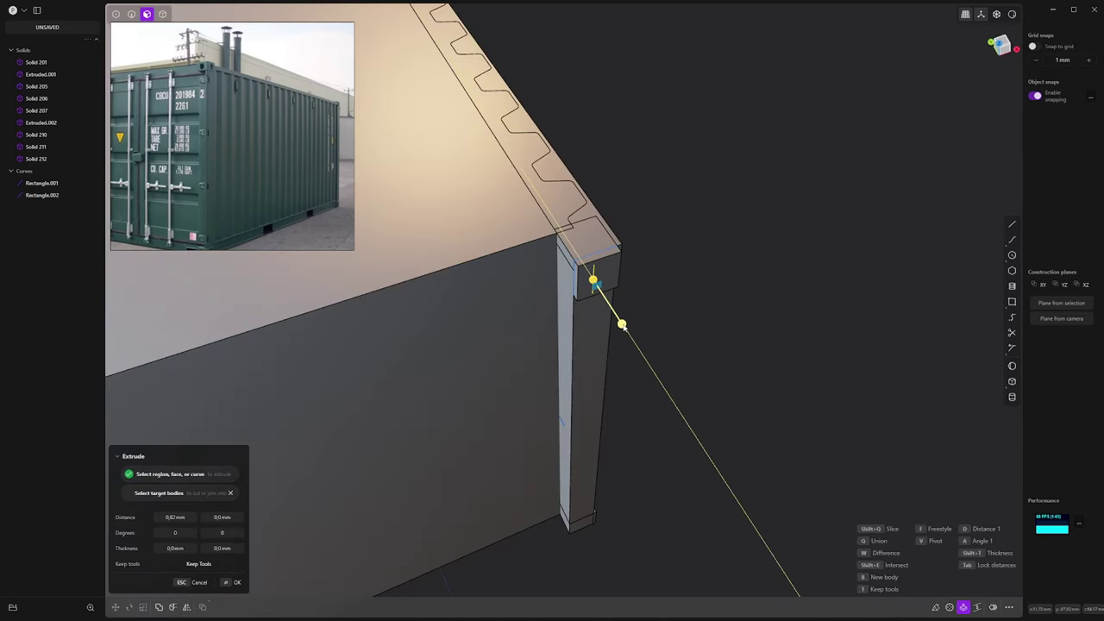
left_click(621, 322)
Step: Offset the corner block's inner side face inward by about 0.83 mm
middle_click_drag(621, 323, 637, 281)
left_click_drag(586, 289, 556, 316)
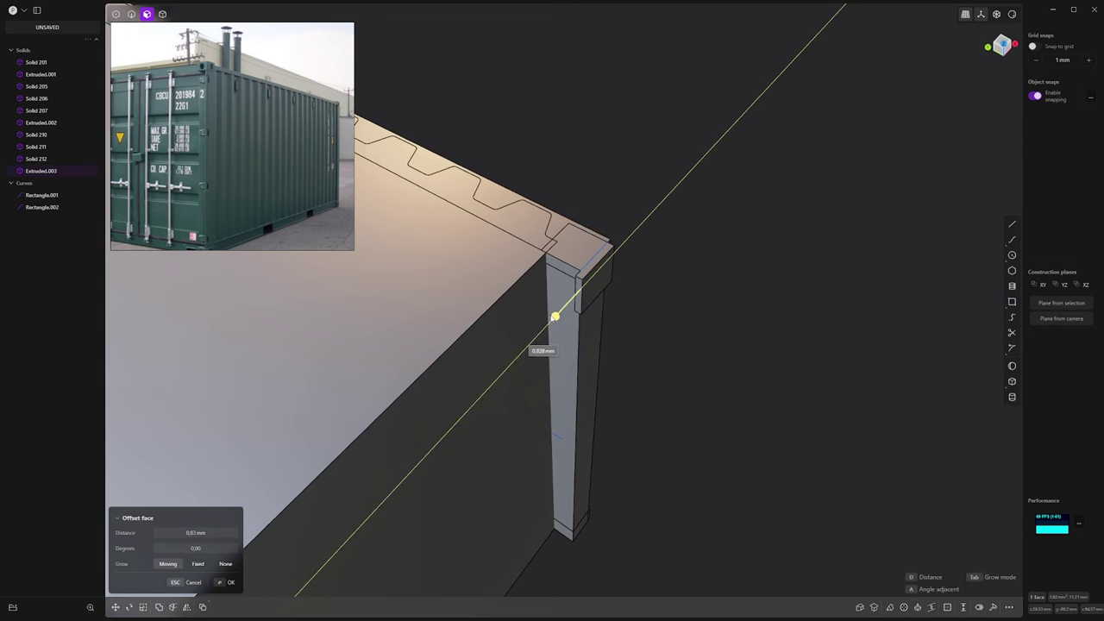
middle_click_drag(555, 317, 678, 284)
left_click(669, 280)
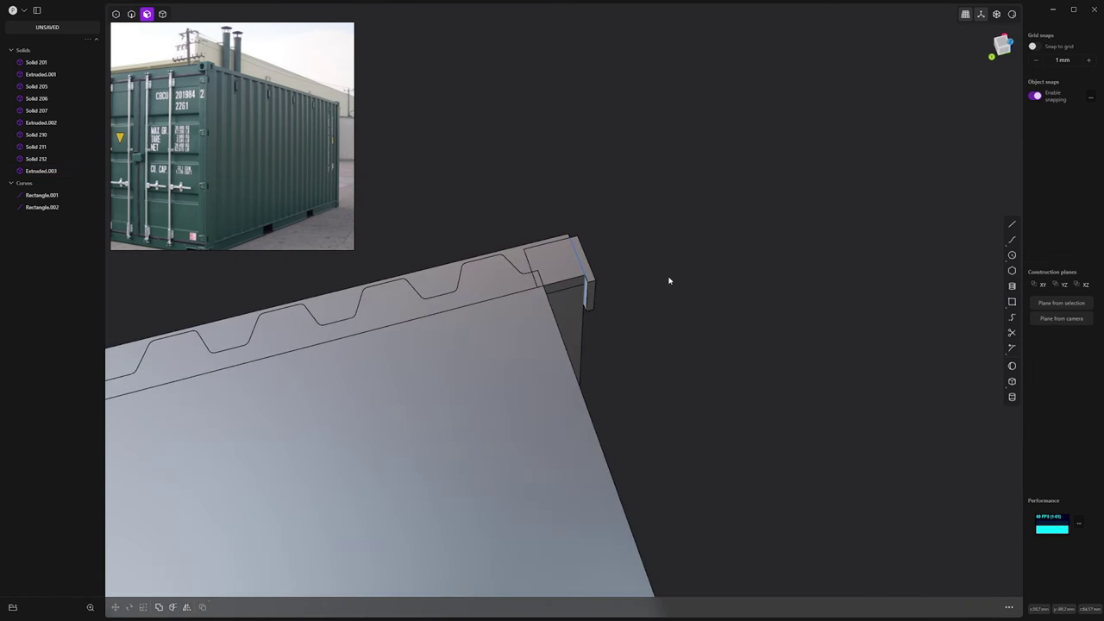
Step: Offset the corner block's rear face back along the container to deepen it into a cube-shaped corner fitting
left_click(586, 295)
middle_click_drag(646, 279, 493, 213)
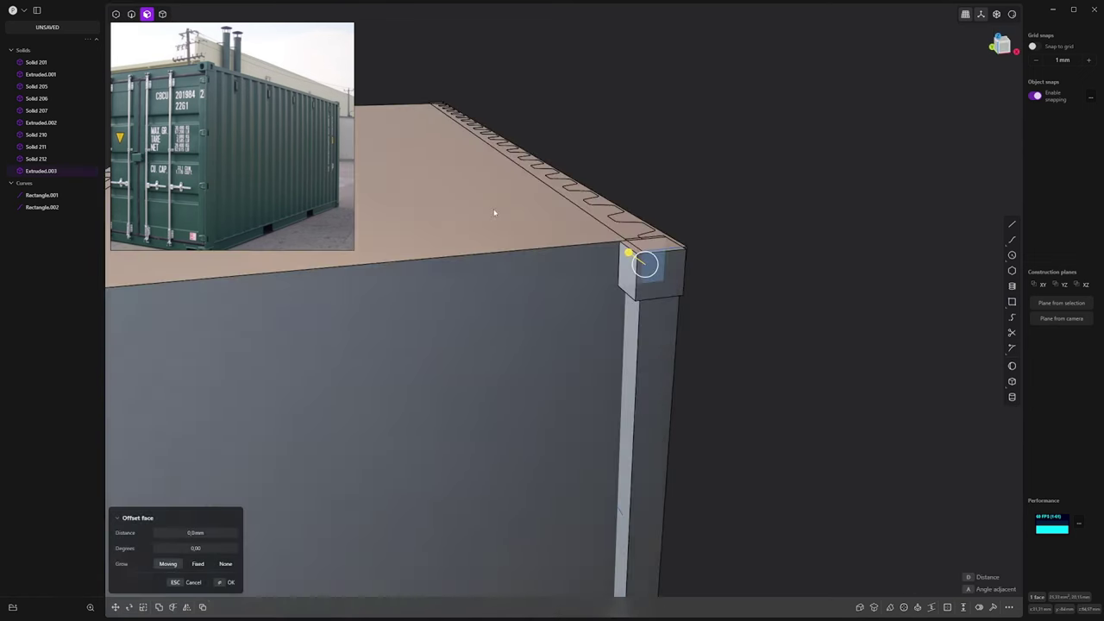
key("4")
left_click(719, 210)
Step: Split the corner block's inner side face with a vertical cut near its rear edge
middle_click_drag(674, 262, 786, 241, "shift")
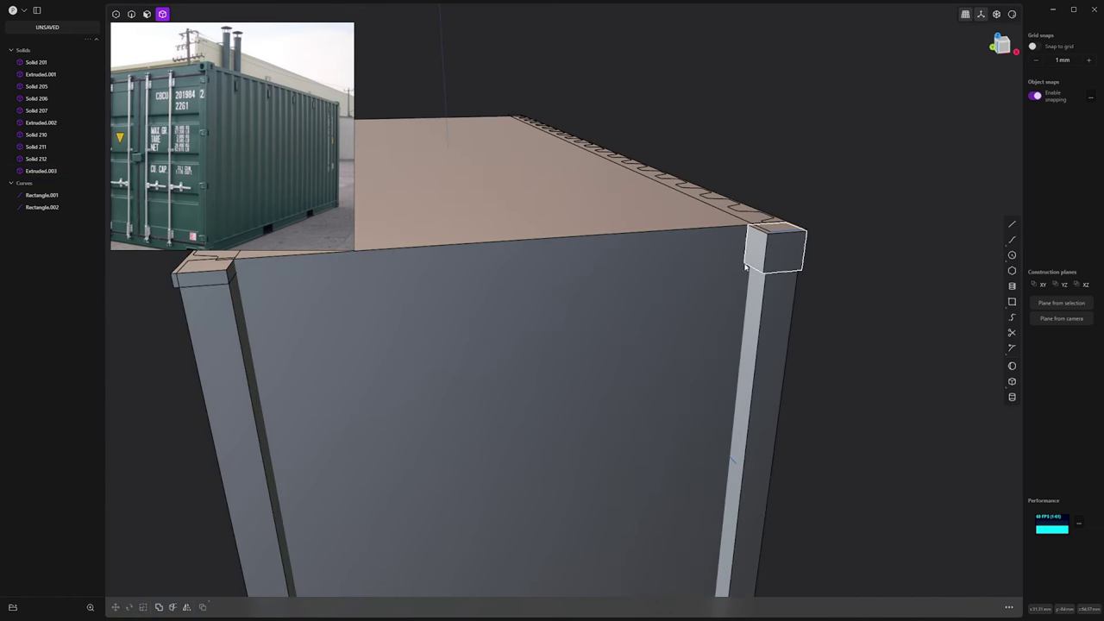
scroll(757, 237, "up", 1)
middle_click_drag(705, 215, 769, 247)
scroll(766, 250, "up", 3)
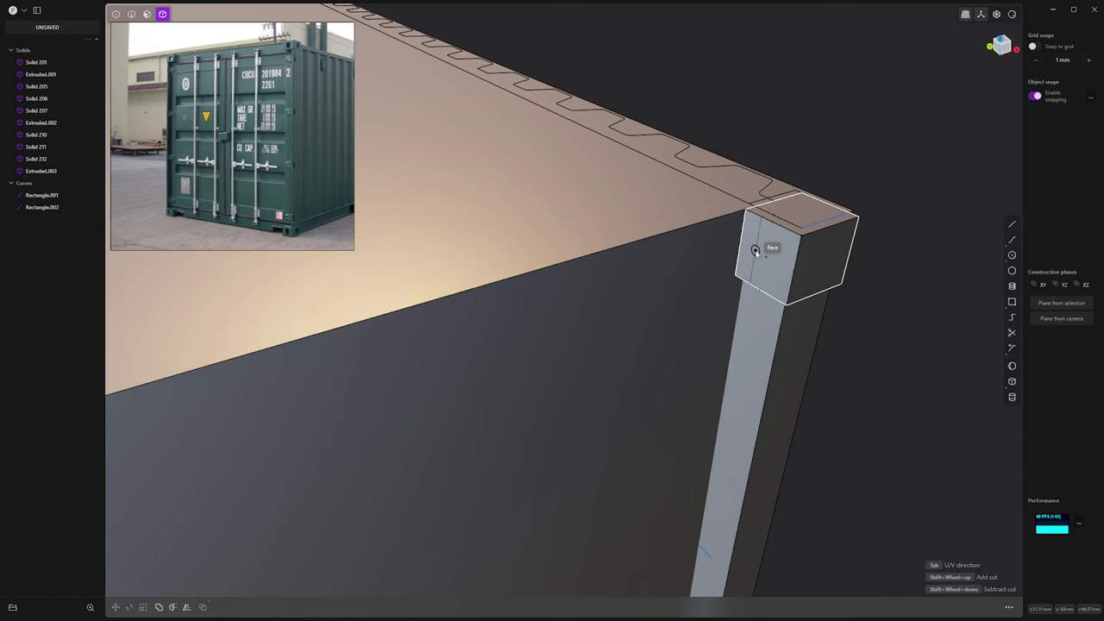
left_click(754, 250)
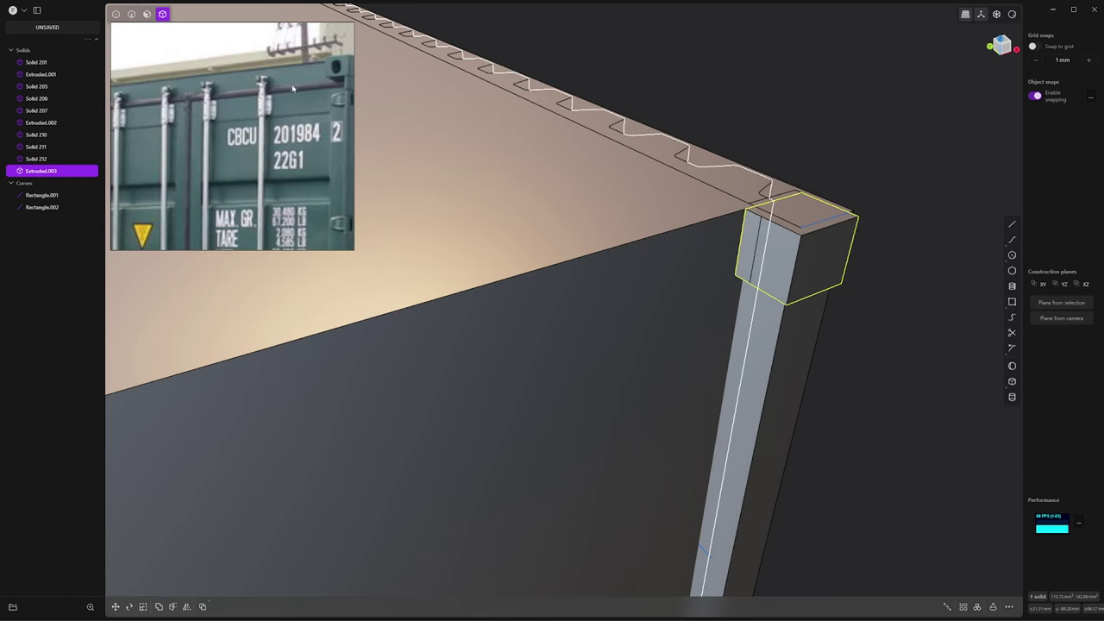
Step: Offset the narrow rear strip of the split face along the end wall to about its middle, forming half a header beam
key("3")
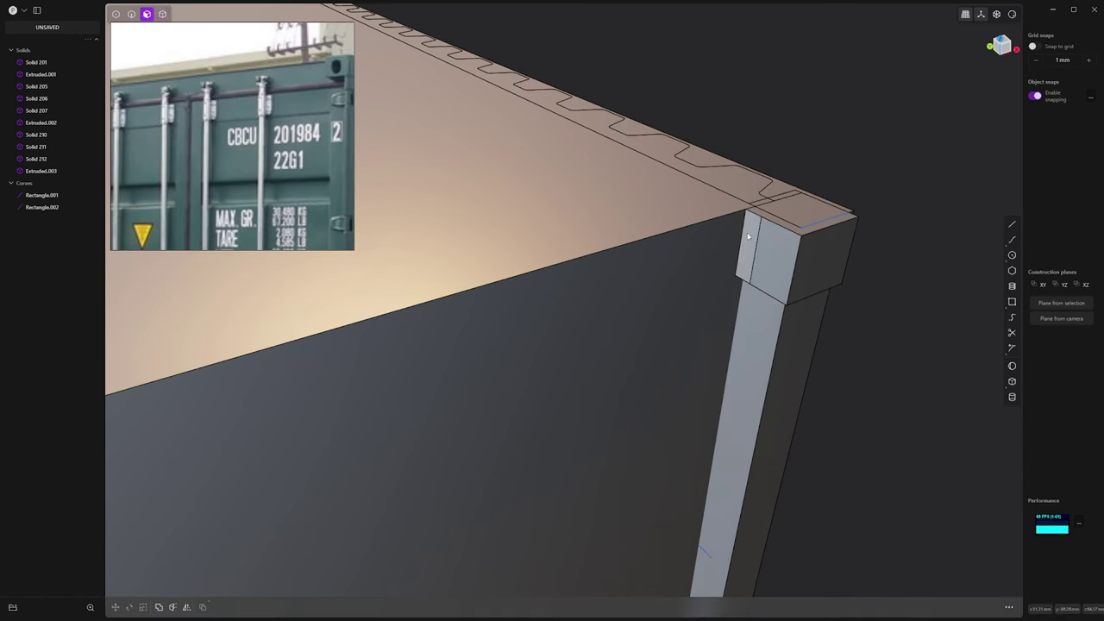
left_click(748, 247)
scroll(682, 262, "down", 4)
middle_click_drag(682, 262, 729, 226, "shift")
key("d")
left_click(579, 249)
scroll(688, 245, "down", 2)
Step: Mirror the corner block and half header beam across the X axis to complete the beam between both corner posts
key("4")
right_click(692, 241)
left_click(693, 240)
key("alt+x")
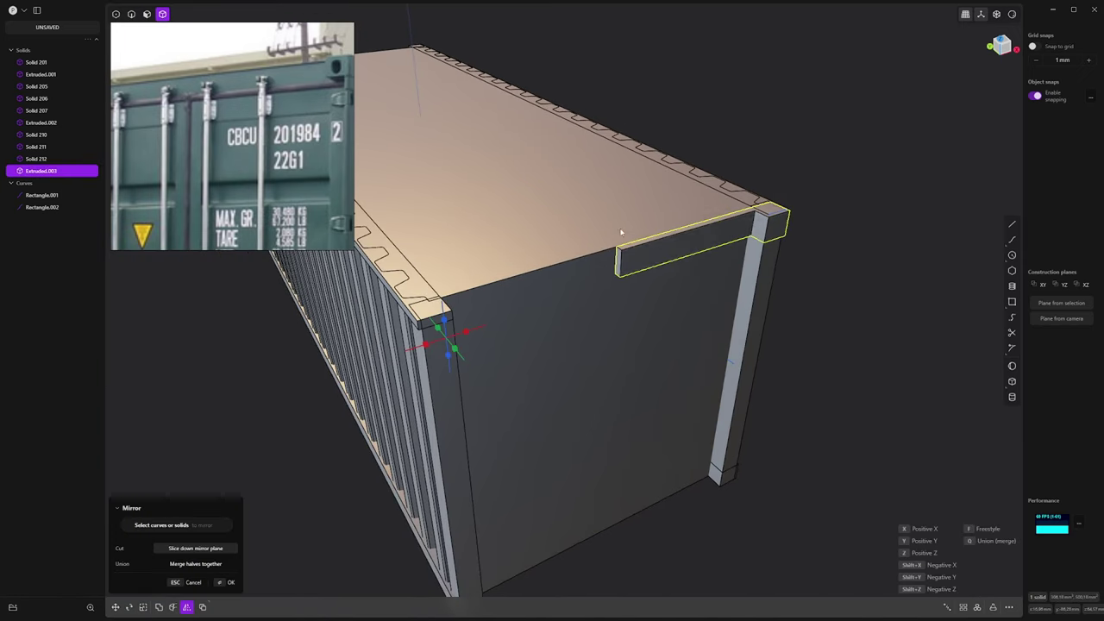
right_click(861, 176)
left_click(825, 168)
Step: Duplicate one corrugation's edges from the side wall's top as a separate curve, raised about 2.17 mm along Z
middle_click_drag(825, 168, 774, 221)
scroll(774, 222, "up", 1)
middle_click_drag(310, 147, 200, 107)
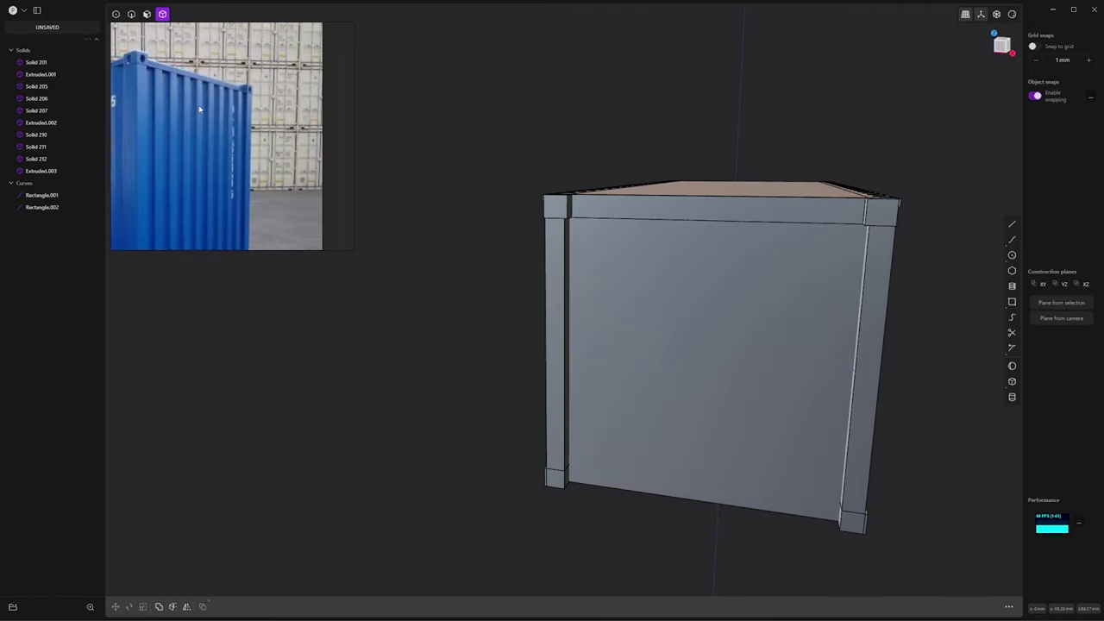
middle_click_drag(783, 259, 672, 239)
key("2")
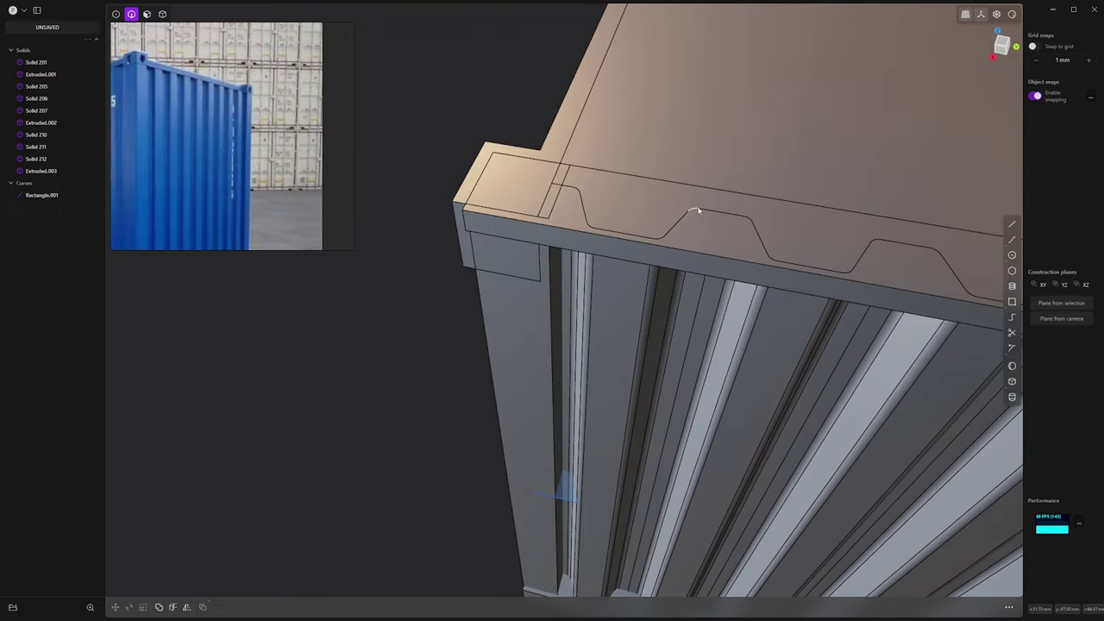
left_click(706, 211)
key("f")
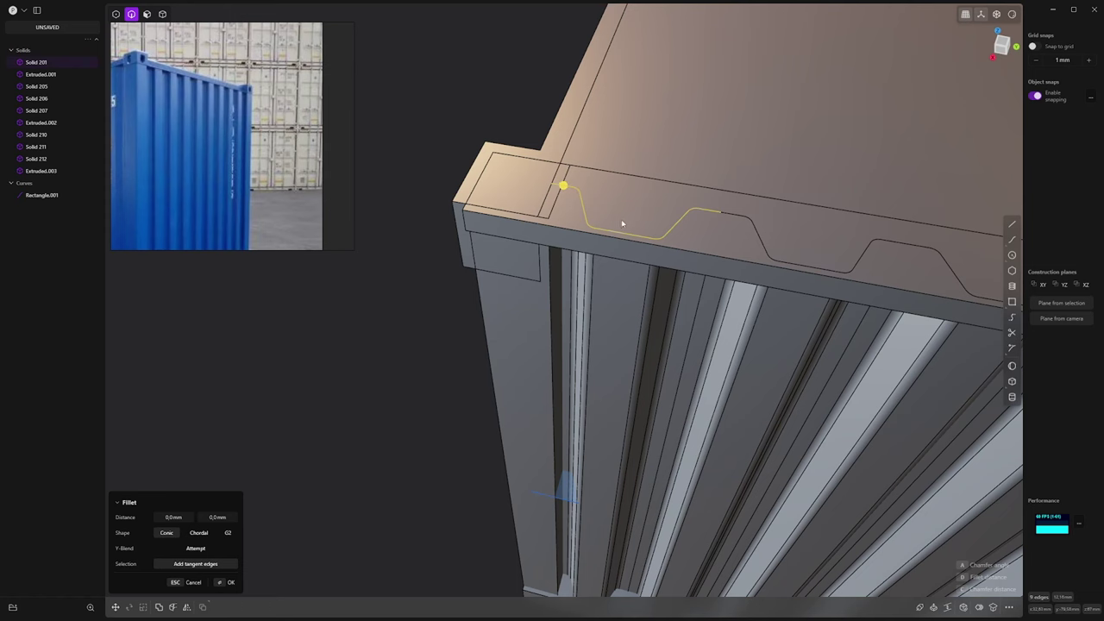
key("shift+d")
left_click_drag(620, 187, 622, 145)
middle_click_drag(621, 145, 733, 276)
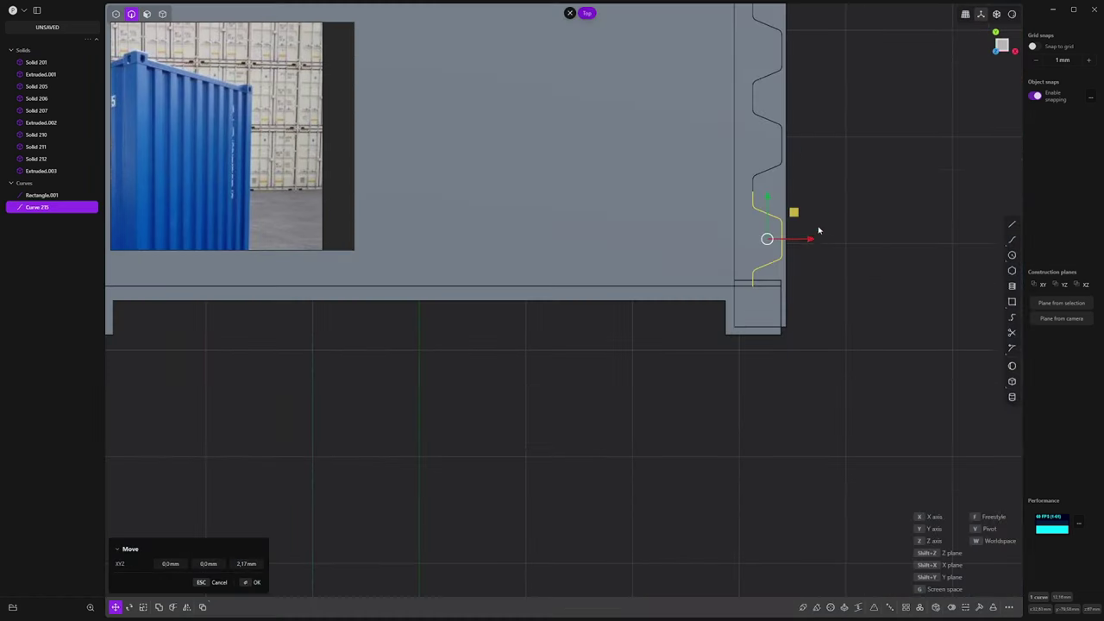
Step: Rotate the copied corrugation profile parallel to the end wall and move it beside the nearby corner post
key("r")
key("g")
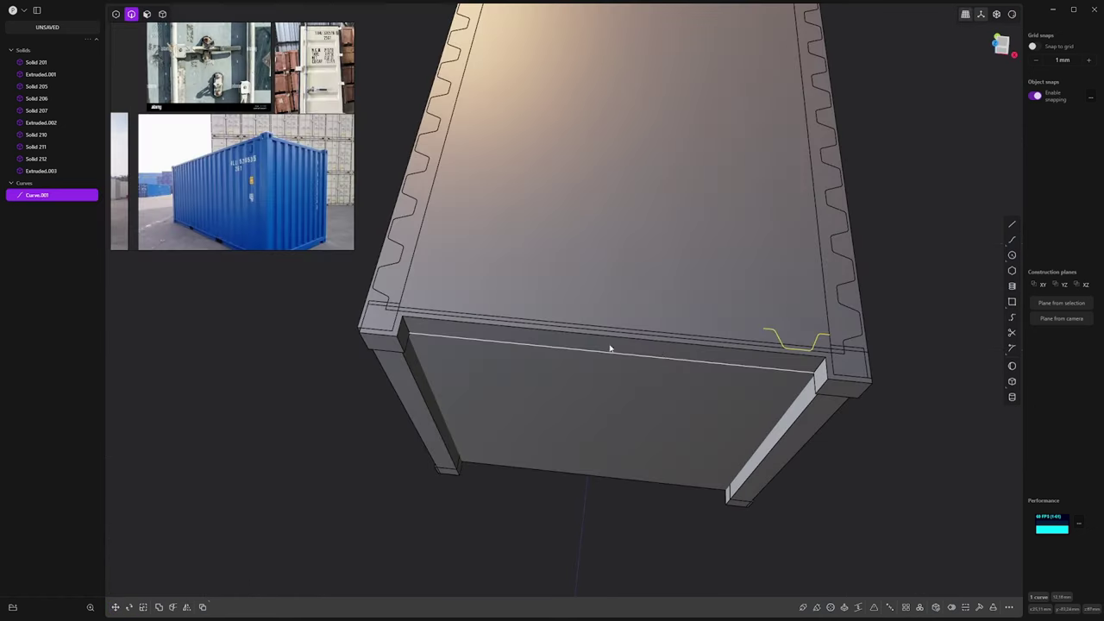
middle_click_drag(611, 350, 587, 316, "shift")
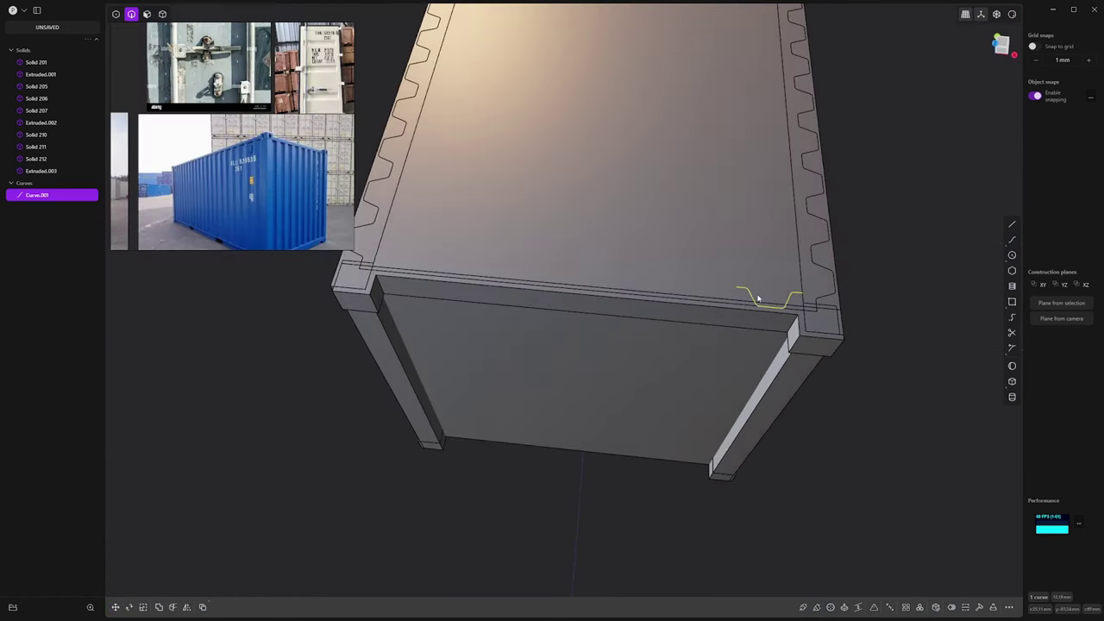
Step: Duplicate the corrugation profile and move the copy about 46 mm along negative X toward the opposite corner post
key("shift+d")
left_click_drag(808, 304, 458, 273)
middle_click_drag(458, 274, 617, 312, "shift")
scroll(617, 312, "up", 2)
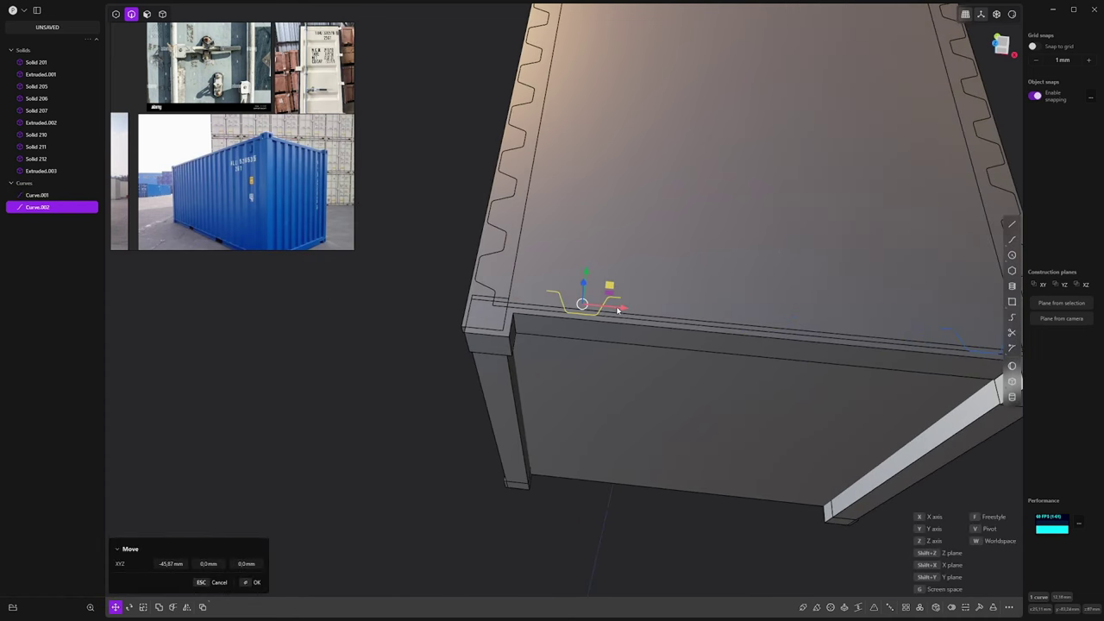
Step: Move the copied profile by its outer endpoint until it meets the opposite top rail's inner edge
key("f")
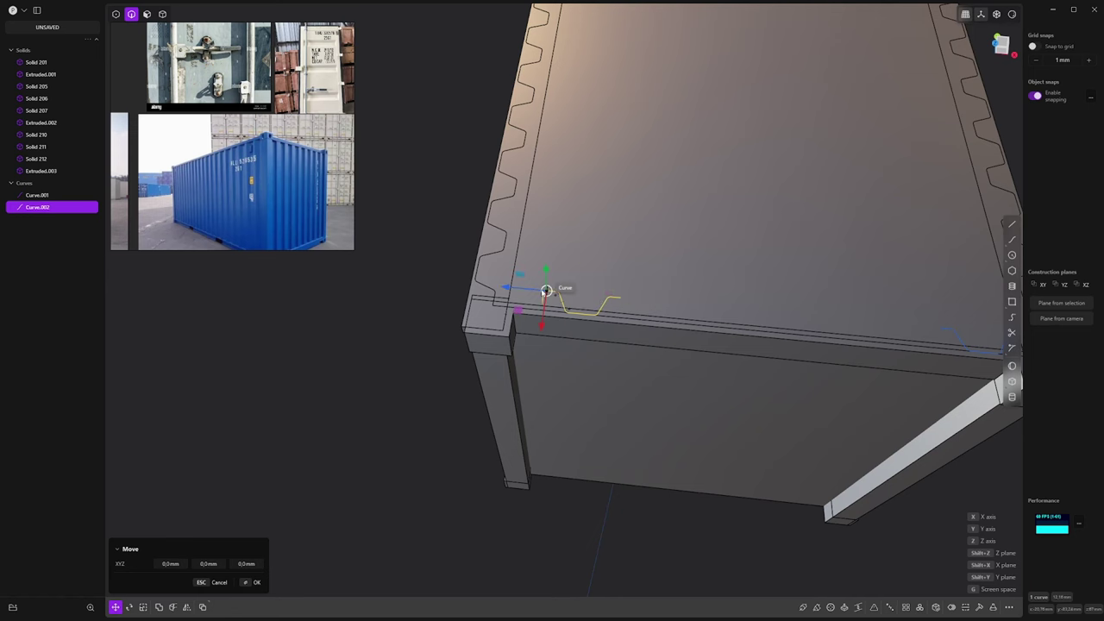
left_click_drag(511, 288, 516, 284)
key("Return")
middle_click_drag(818, 301, 728, 300, "shift")
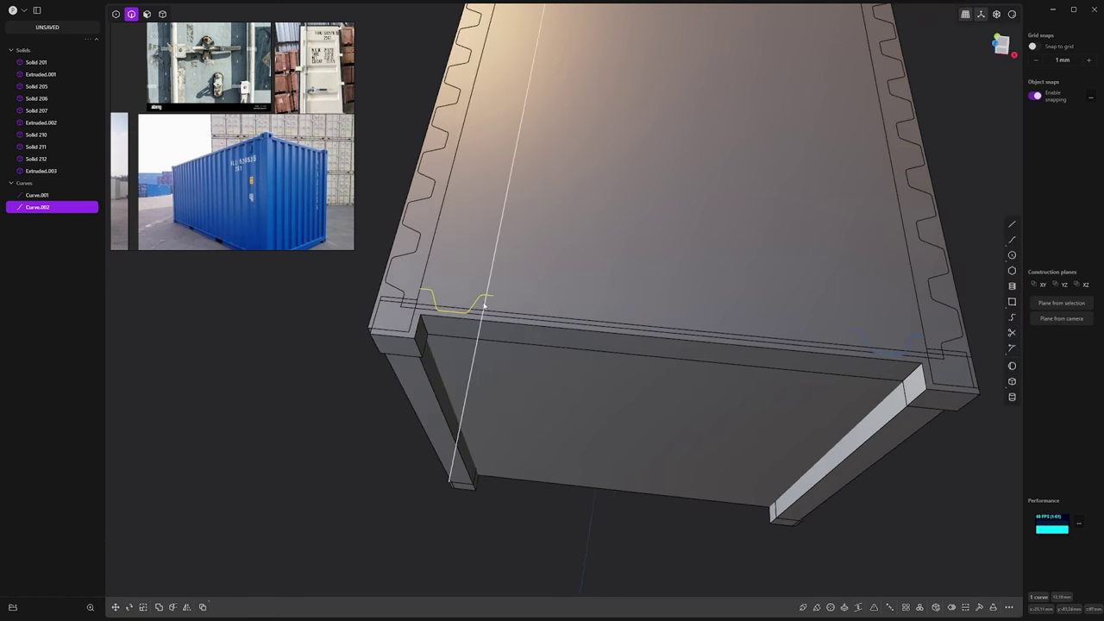
Step: Array the corrugation profile across the end wall to the opposite copy, with 7 instances over a 50.22 mm distance
key("KP_1")
key("KP_7")
middle_click_drag(726, 343, 662, 344, "shift")
left_click(772, 333)
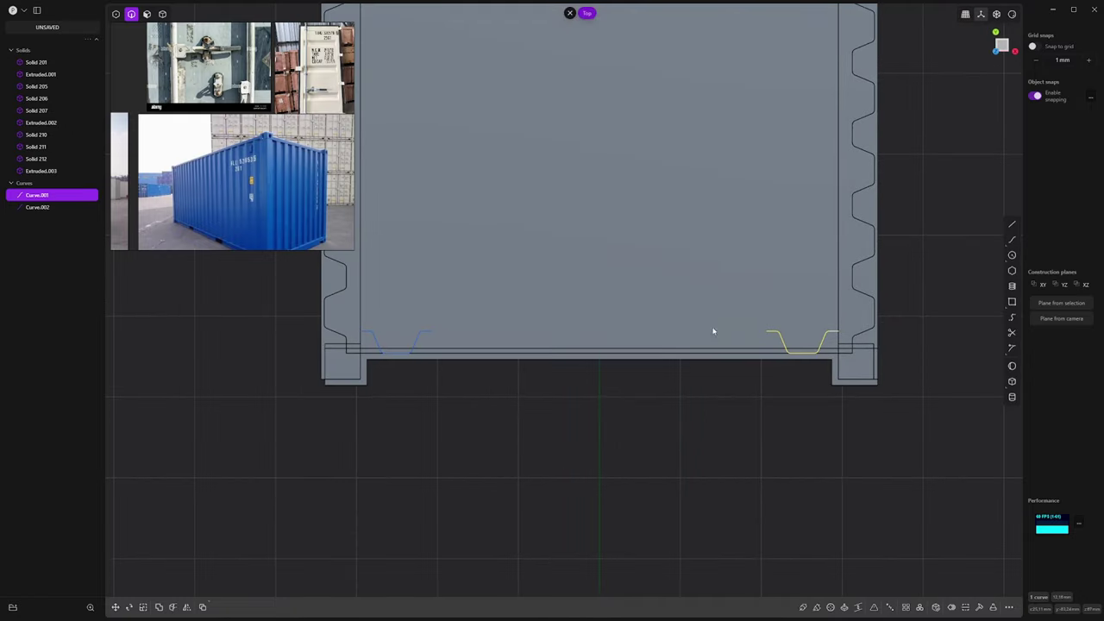
left_click(905, 608)
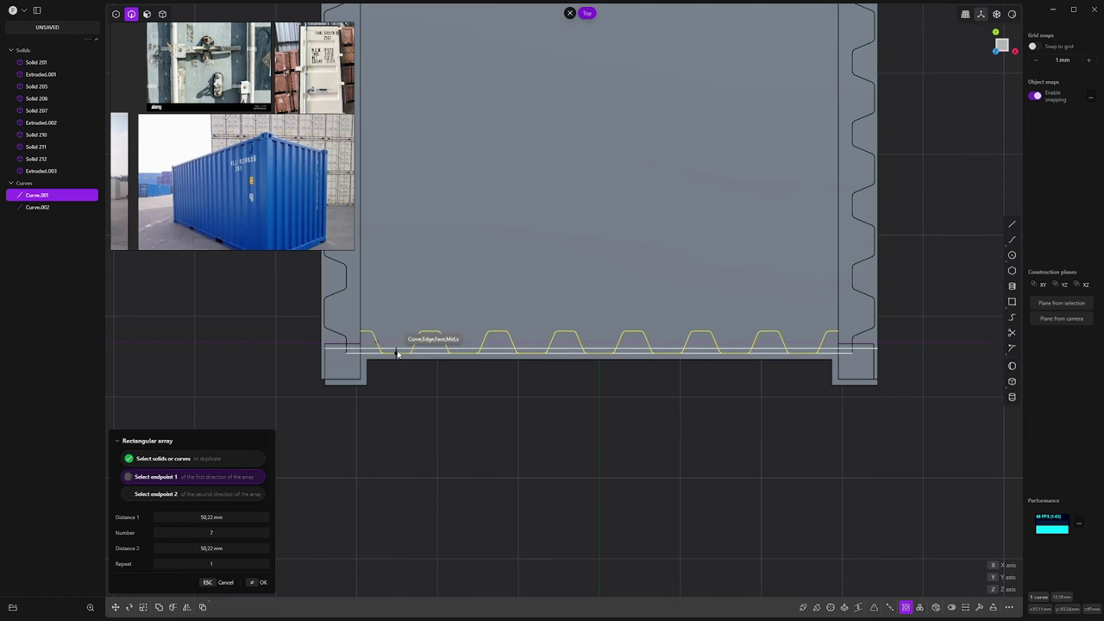
left_click(397, 352)
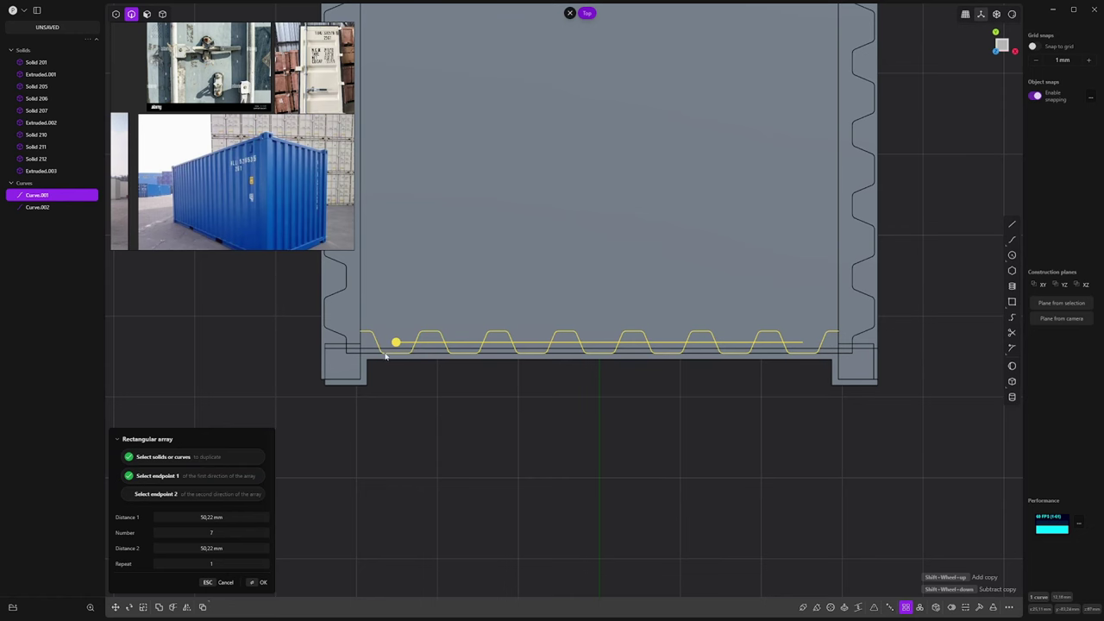
key("Return")
Step: Delete the leftover duplicate corrugation profile beside the opposite corner post
left_click(418, 394)
middle_click_drag(418, 394, 516, 317)
left_click(514, 318)
key("Delete")
scroll(508, 314, "up", 3)
Step: Try to join all seven arrayed corrugation profiles into one curve
left_click(535, 308)
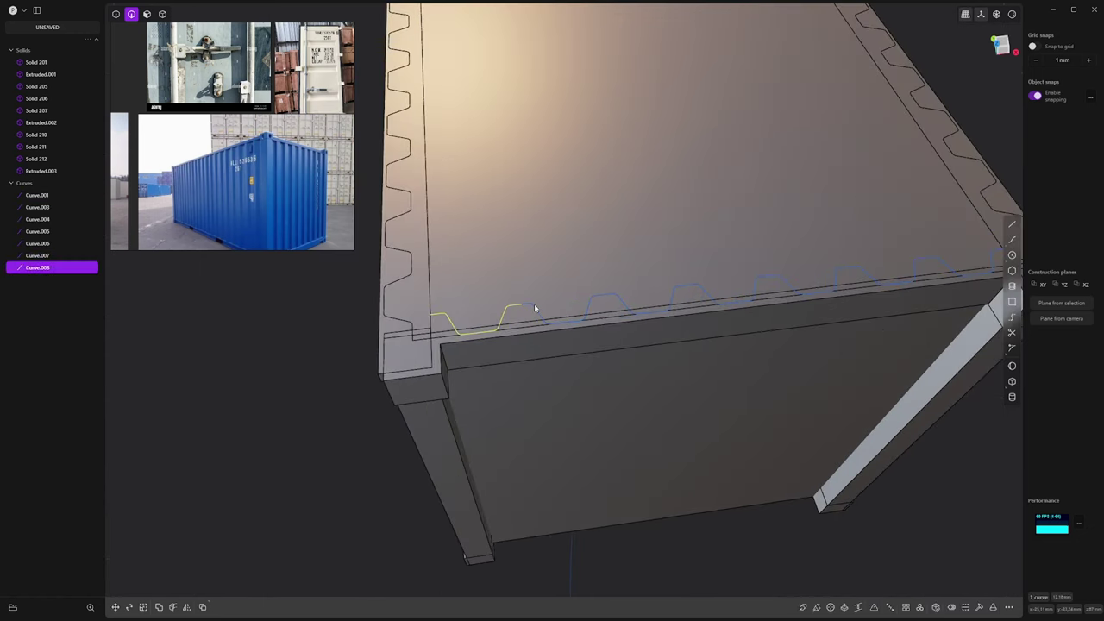
left_click(536, 308, "shift")
left_click(623, 298, "shift")
left_click(705, 289, "shift")
left_click(782, 278, "shift")
left_click(861, 269, "shift")
left_click(940, 259, "shift")
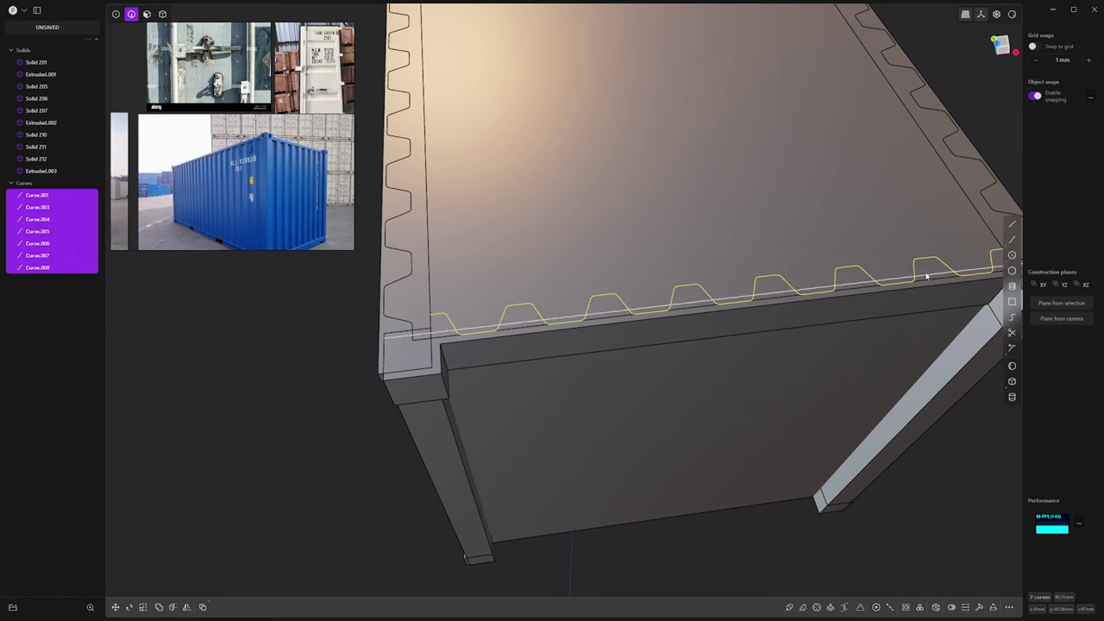
key("j")
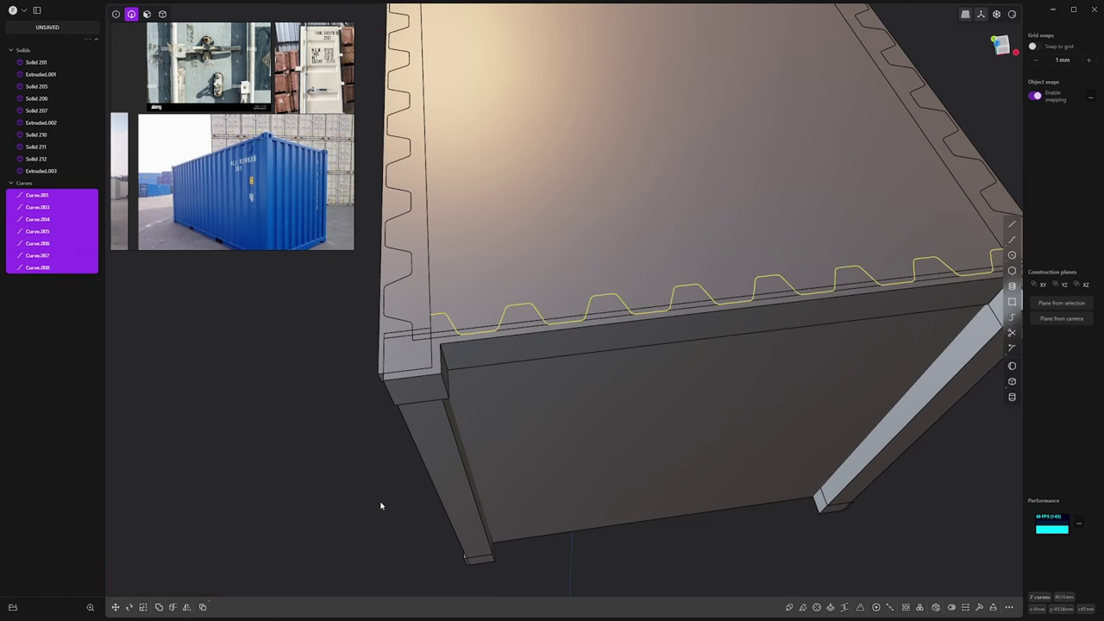
Step: Move the free endpoint of the second corrugation profile along X to meet the neighbouring profile
middle_click_drag(579, 331, 596, 372)
middle_click_drag(574, 276, 580, 325, "shift")
scroll(580, 325, "up", 2)
scroll(580, 326, "up", 4)
key("1")
key("g")
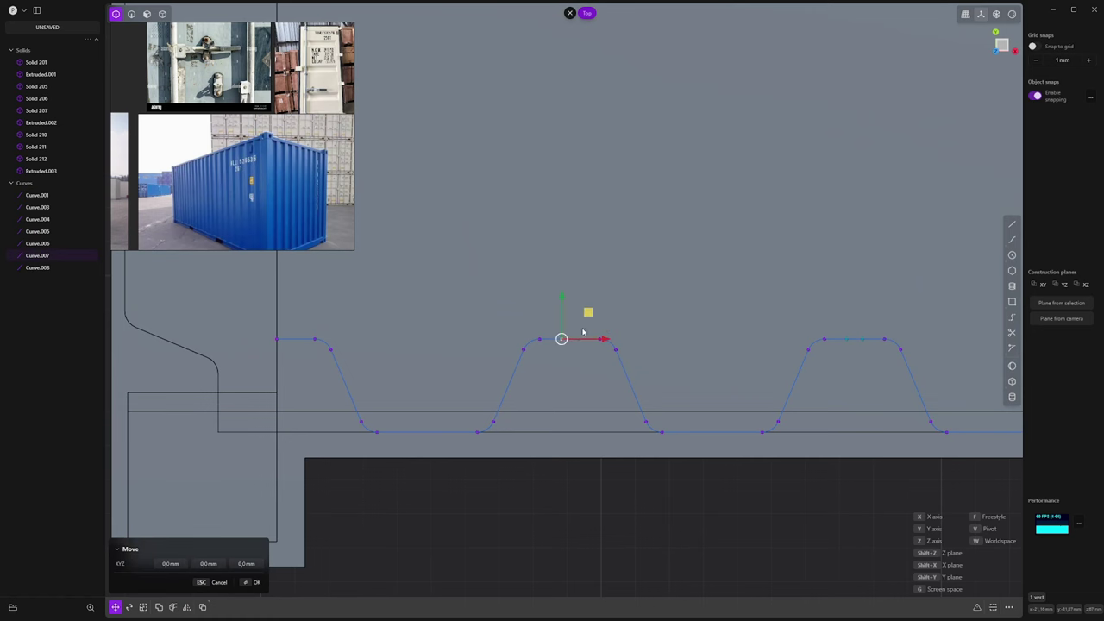
left_click_drag(581, 339, 592, 339)
right_click(572, 363)
left_click(684, 347)
Step: Bridge the open gap between two adjacent corrugation profiles with a straight segment and join it to them
middle_click_drag(612, 330, 569, 331, "shift")
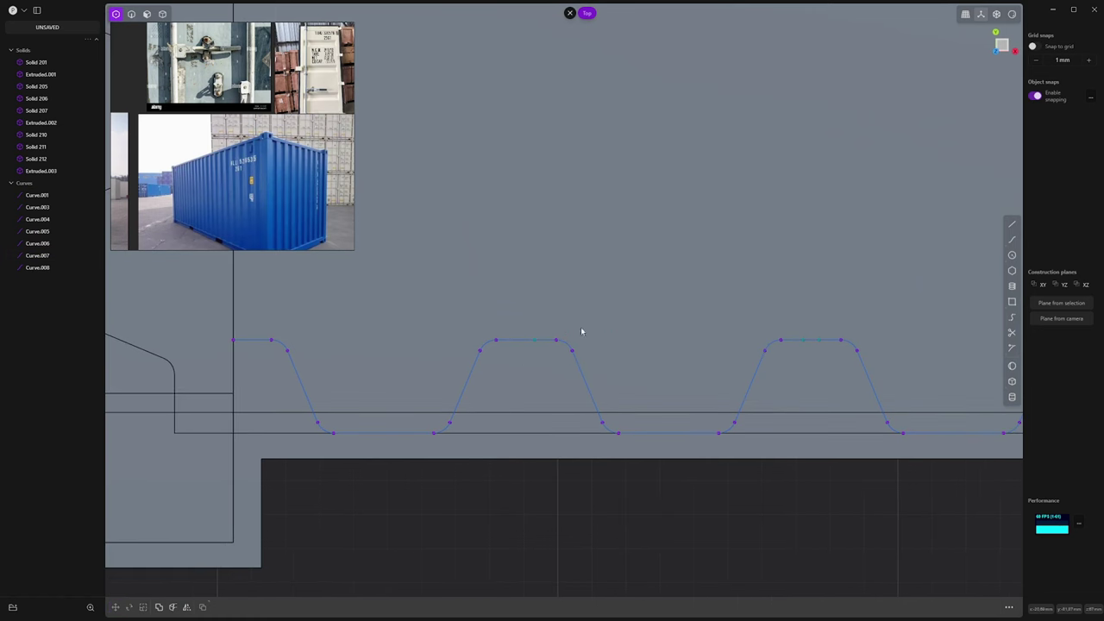
middle_click_drag(735, 328, 731, 326, "shift")
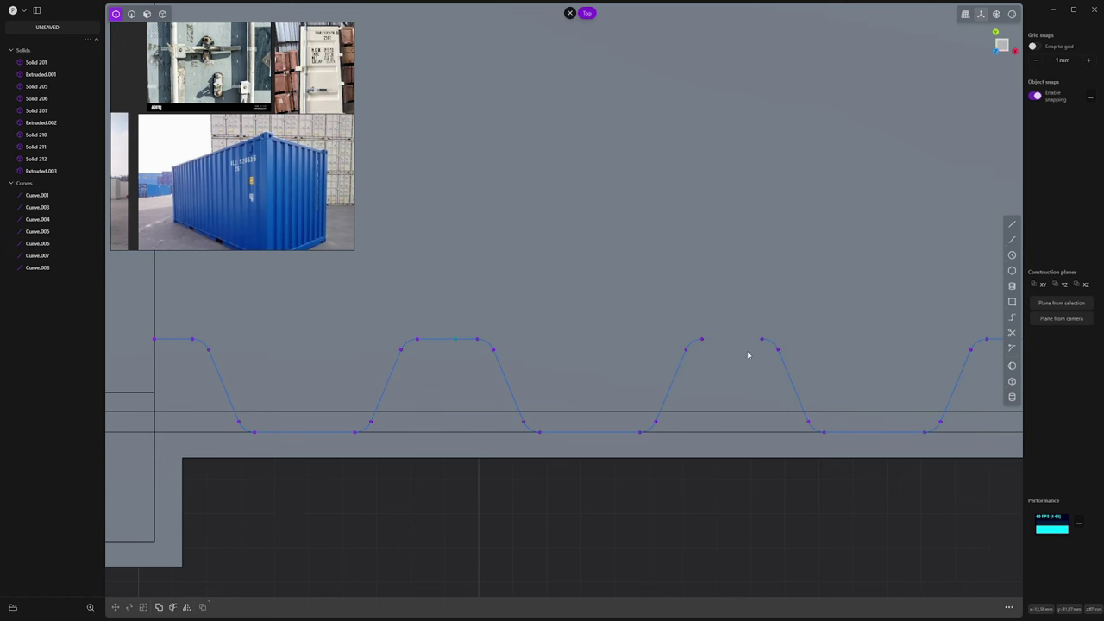
middle_click_drag(747, 352, 672, 344, "shift")
key("l")
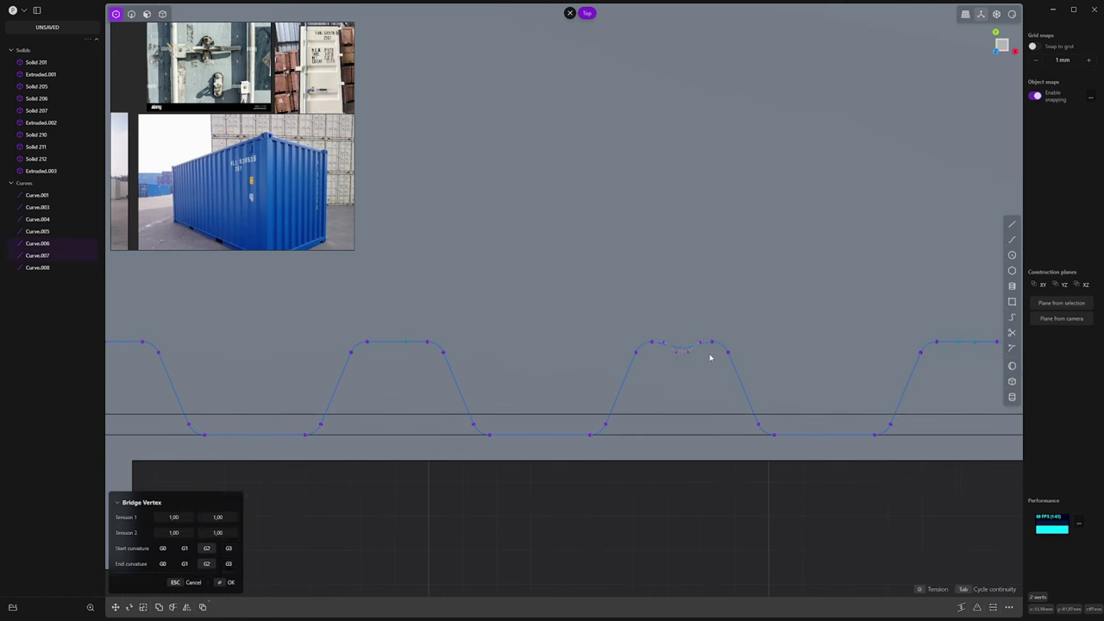
key("Tab")
key("Tab")
key("Return")
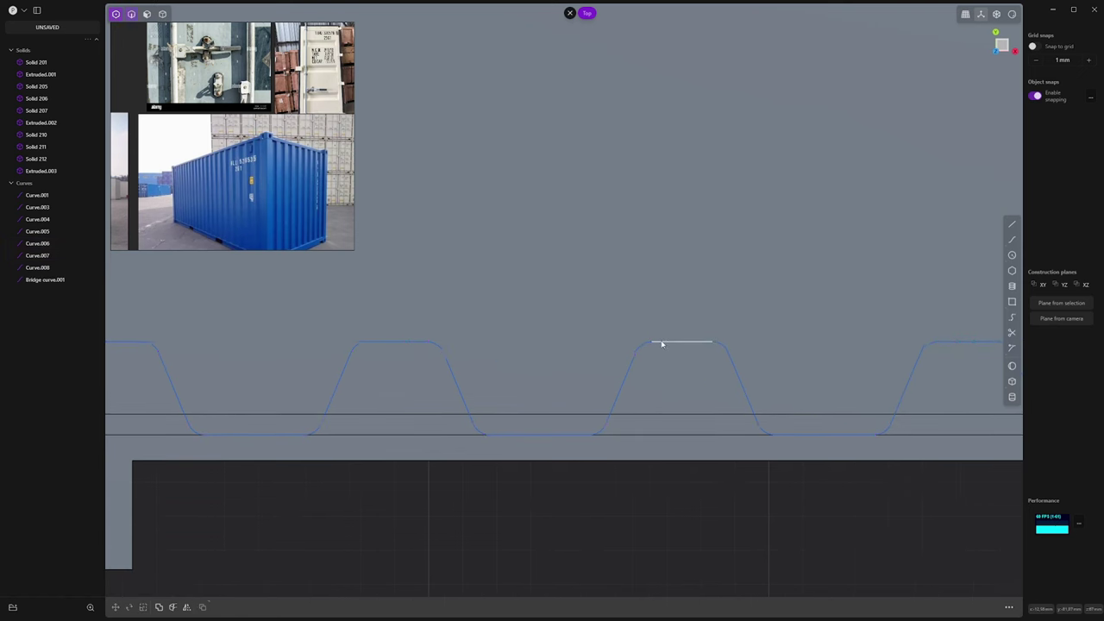
left_click(661, 344)
middle_click_drag(644, 350, 709, 345, "shift")
Step: Move the free endpoints of the next two corrugation profiles along X until they meet their neighbours
left_click(720, 341)
key("g")
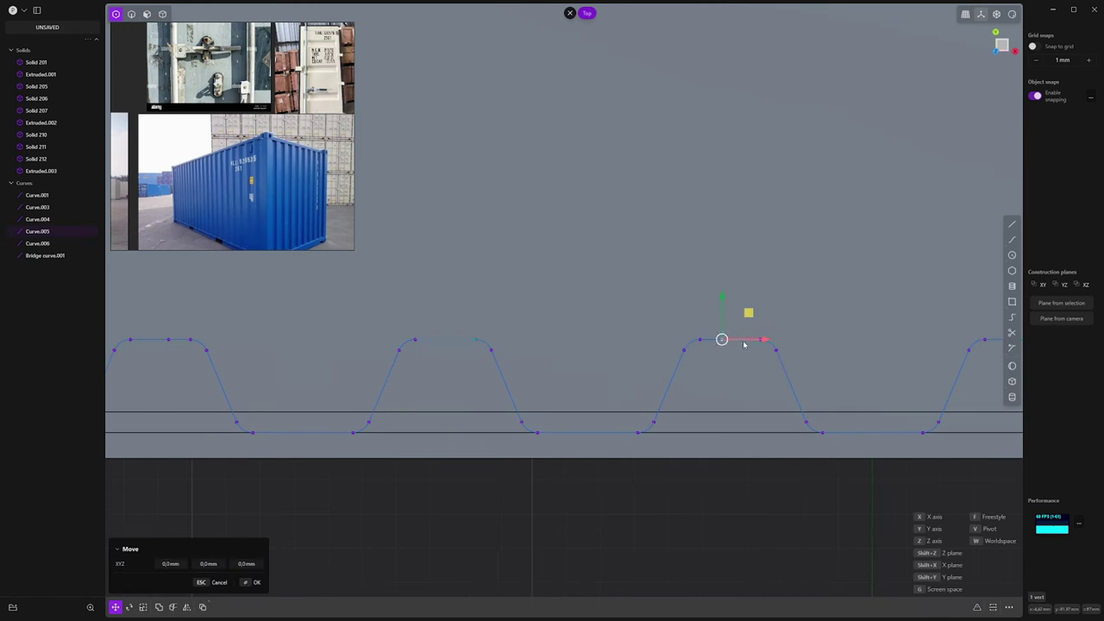
left_click_drag(721, 339, 738, 339)
right_click(739, 340)
middle_click_drag(851, 334, 647, 350, "shift")
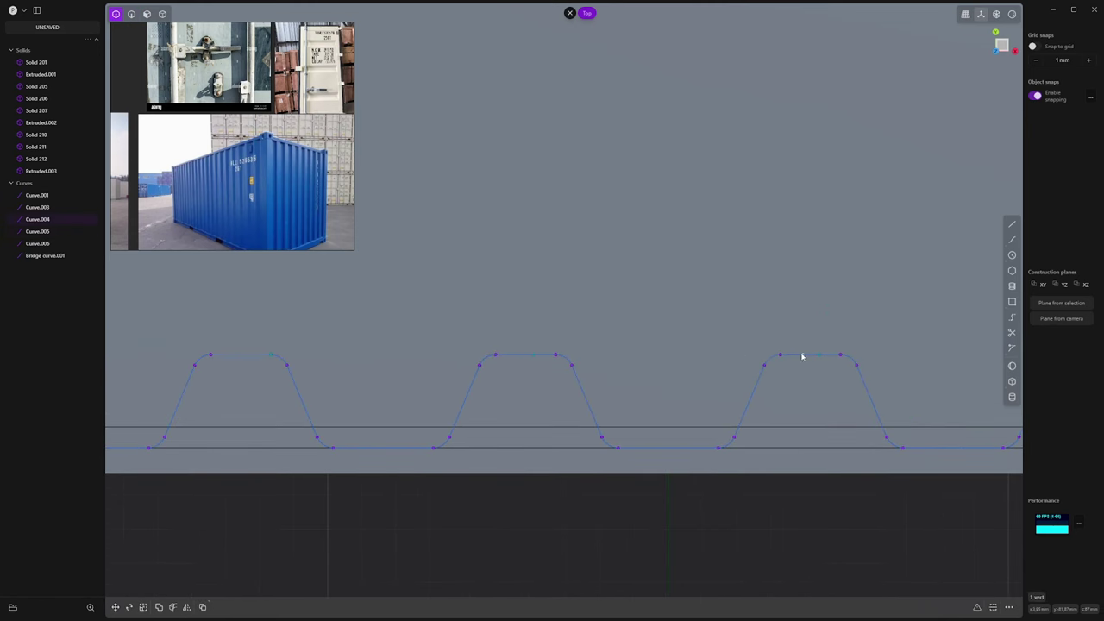
key("g")
key("x")
left_click(822, 356)
right_click(902, 334)
Step: Align the remaining corrugation profile endpoints near the other corner post with their neighbours along X
middle_click_drag(933, 324, 591, 316, "shift")
left_click(747, 347)
key("g")
key("x")
key("Escape")
middle_click_drag(703, 346, 683, 344, "shift")
left_click(726, 347)
key("g")
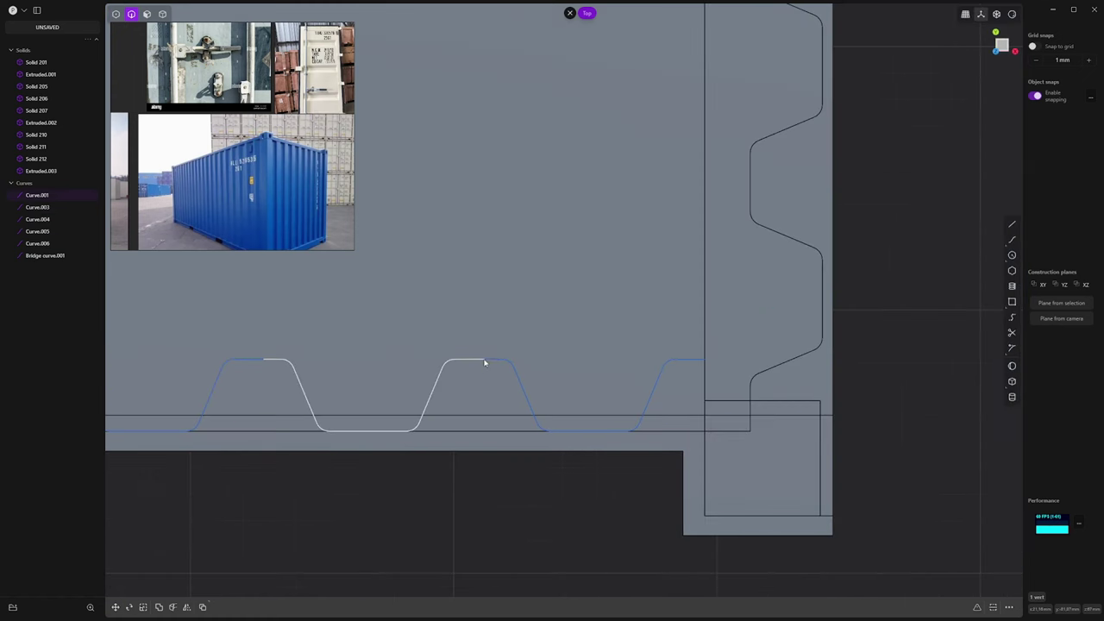
Step: Join all the end-wall corrugation profiles into a single continuous curve
left_click(485, 362)
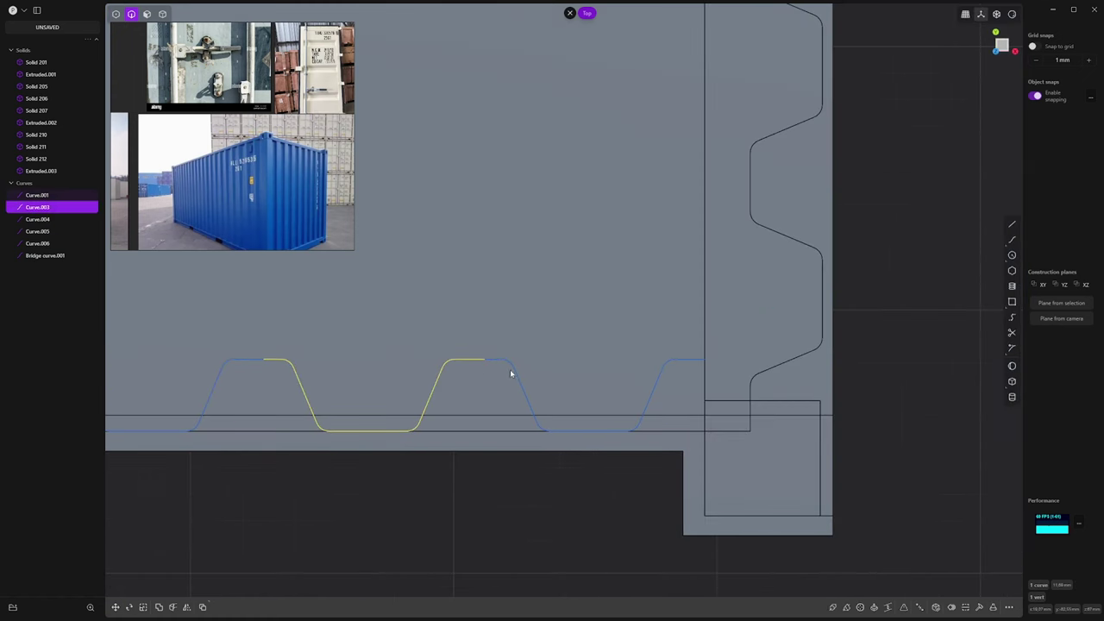
middle_click_drag(466, 366, 676, 347, "shift")
scroll(675, 348, "down", 1)
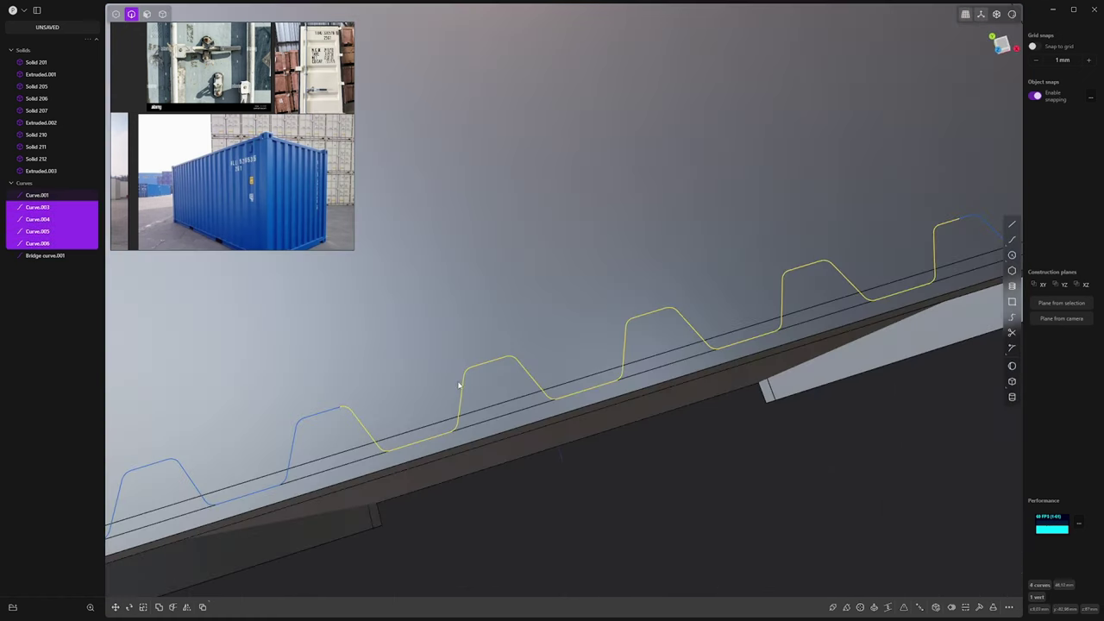
key("j")
scroll(460, 387, "down", 2)
middle_click_drag(461, 388, 628, 343, "shift")
Step: Isolate the container body together with the joined corrugation curve and view them from the top
left_click(631, 341)
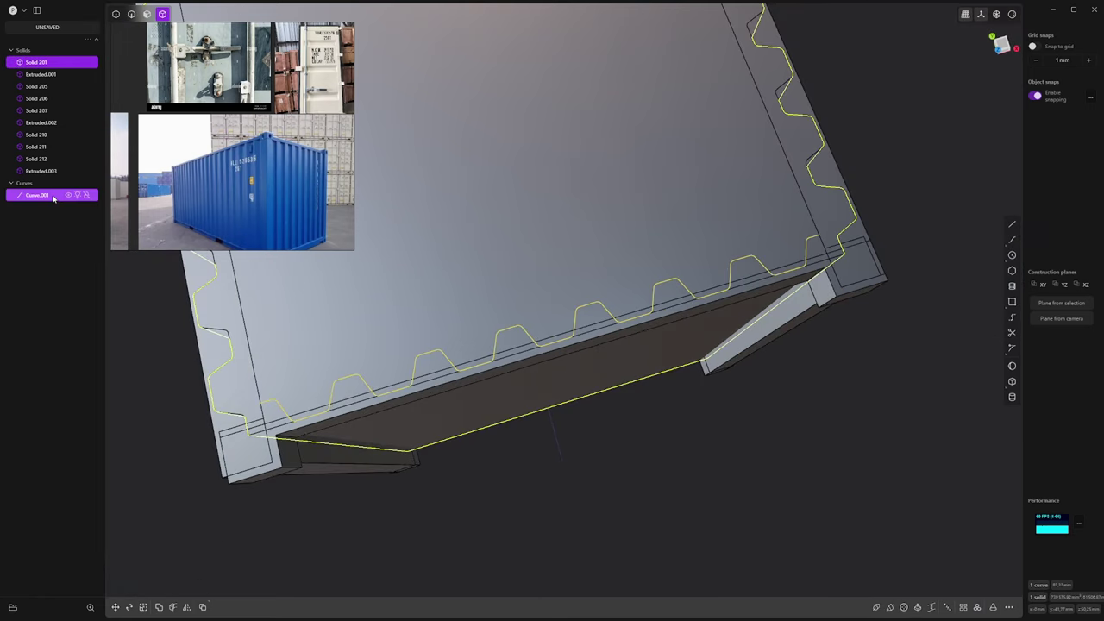
key("period")
middle_click_drag(596, 552, 560, 498)
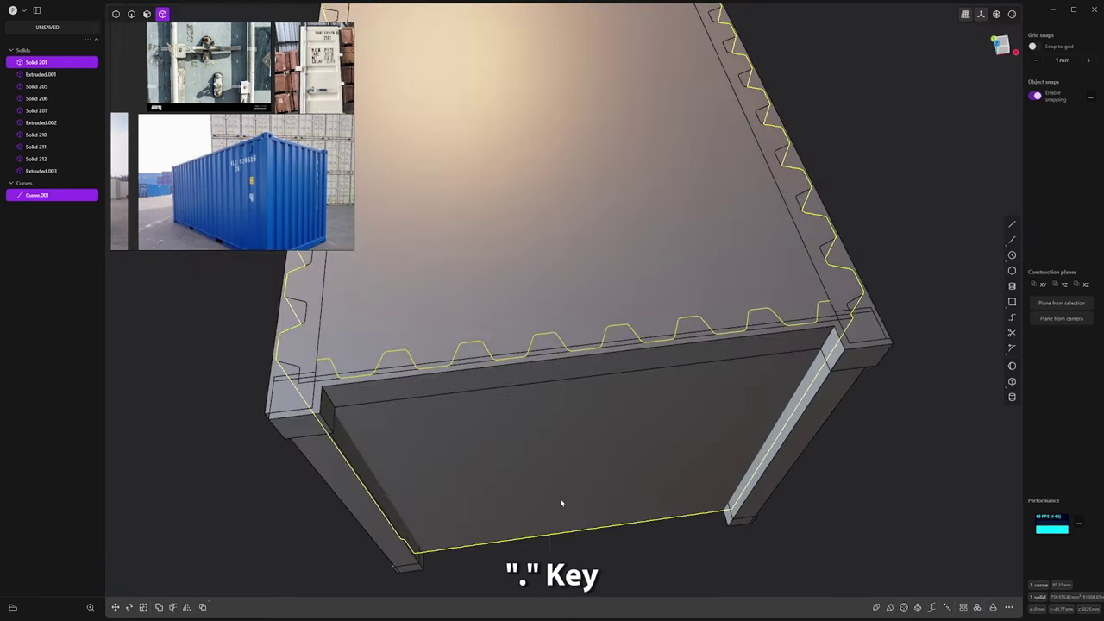
key("period")
key("KP_7")
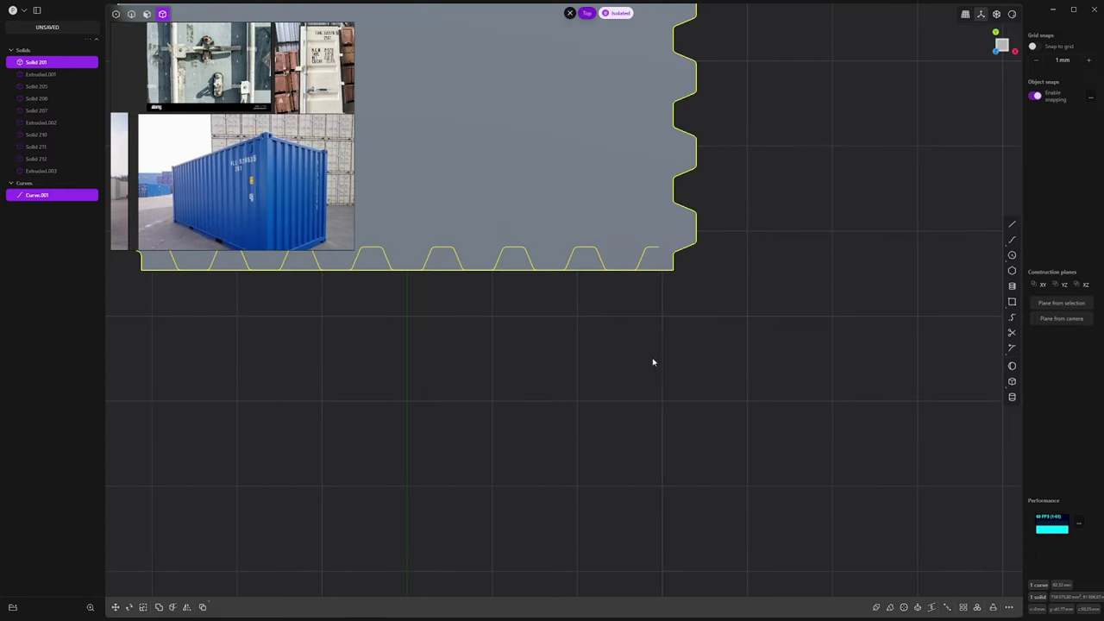
Step: Draw a line from one end of the corrugation curve outward past the end wall and join it to the curve
middle_click_drag(653, 362, 698, 415, "shift")
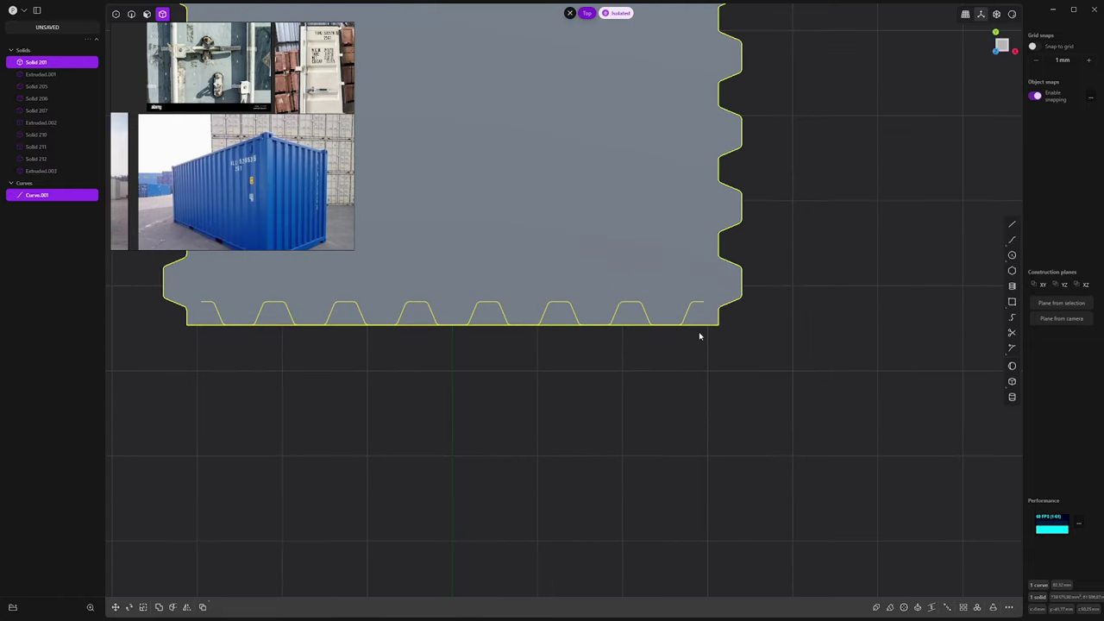
scroll(702, 308, "up", 3)
key("shift+a")
left_click(703, 297)
left_click(703, 347)
right_click(702, 348)
scroll(665, 355, "down", 1)
middle_click_drag(595, 370, 798, 359, "shift")
key("2")
left_click(941, 328, "shift")
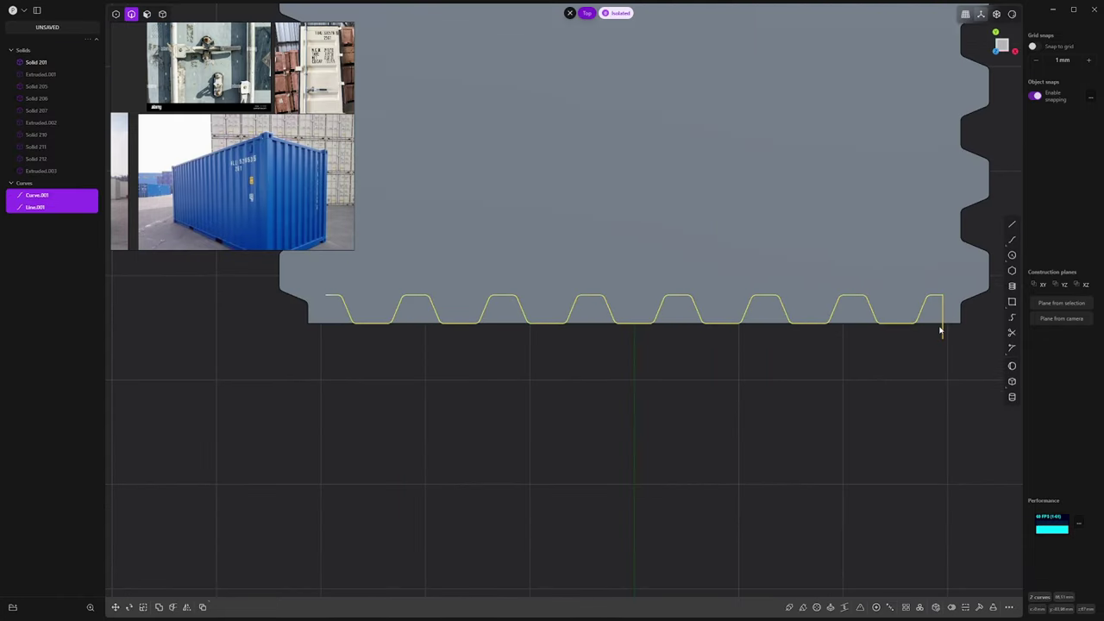
key("j")
Step: Draw a matching line from the curve's other end past the end wall and join it to the corrugation curve
left_click(326, 295)
left_click(326, 340)
right_click(326, 339)
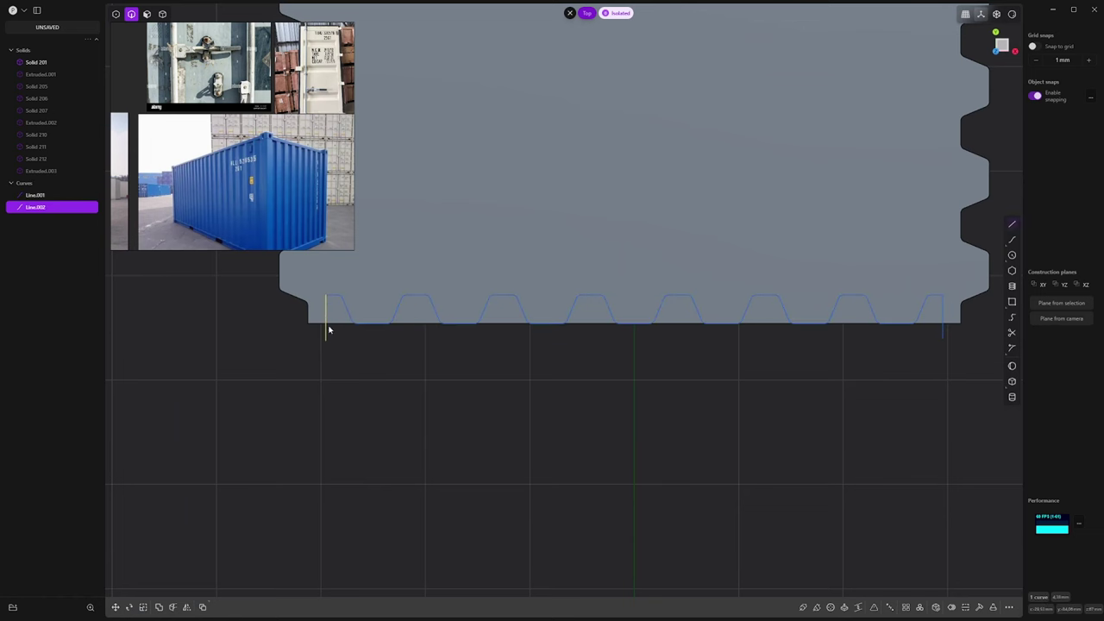
left_click(341, 300, "shift")
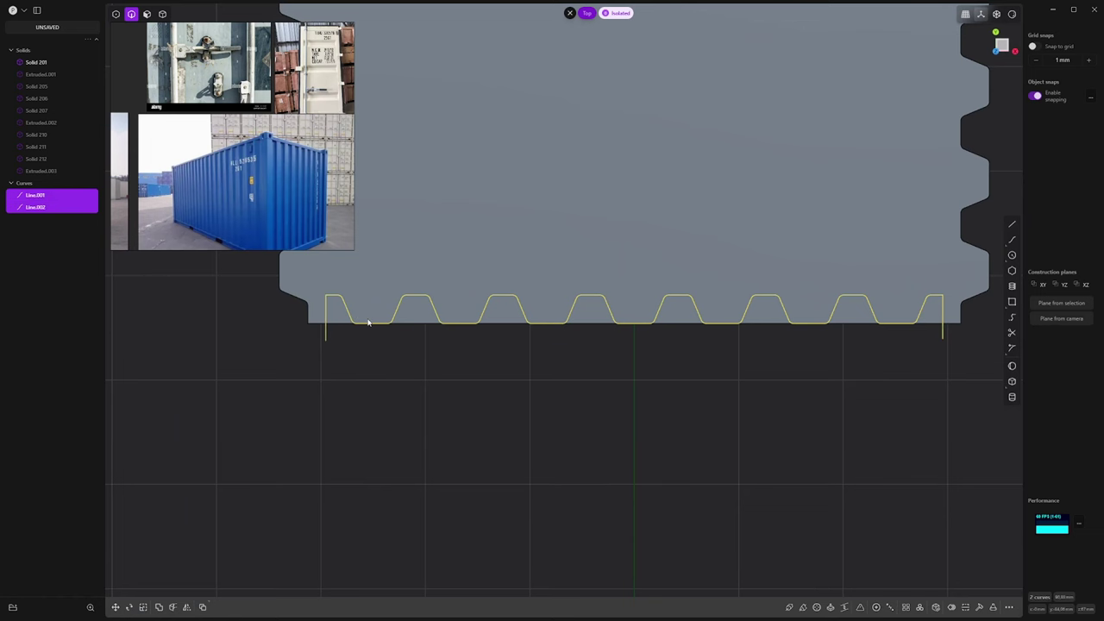
Step: Cut the container body with the corrugation curve, then delete the cut-off pieces and the cutting curve
key("c")
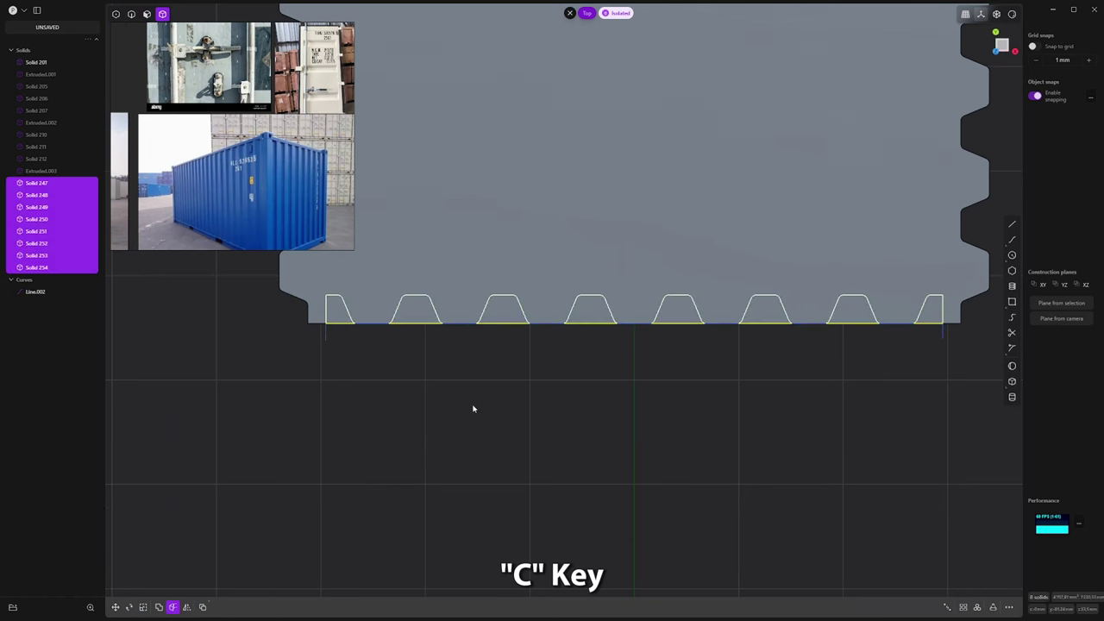
middle_click_drag(474, 409, 531, 291)
key("x")
scroll(530, 286, "down", 2)
key("2")
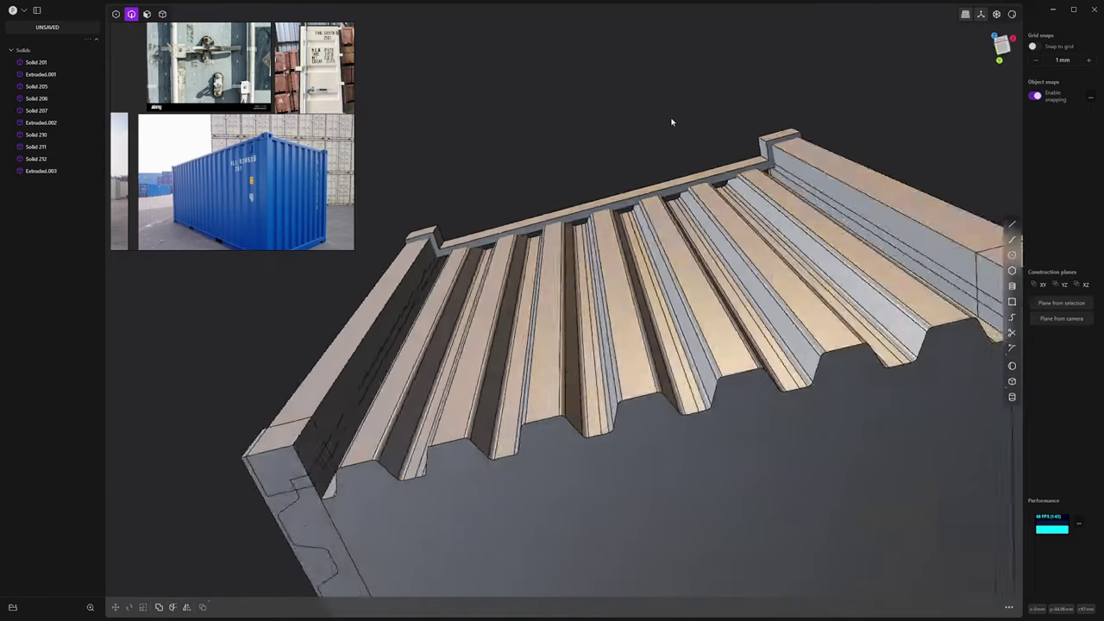
Step: Offset an end-frame face beside the new end-wall corrugations
middle_click_drag(671, 120, 573, 345)
scroll(604, 297, "up", 4)
key("3")
left_click(612, 272)
left_click_drag(639, 283, 616, 278)
left_click(426, 344)
Step: Mirror the end header about the corner post's mid-height to create a matching bottom header
key("4")
middle_click_drag(427, 343, 523, 212)
scroll(646, 185, "down", 3)
left_click(490, 107)
key("KP_1")
key("alt+x")
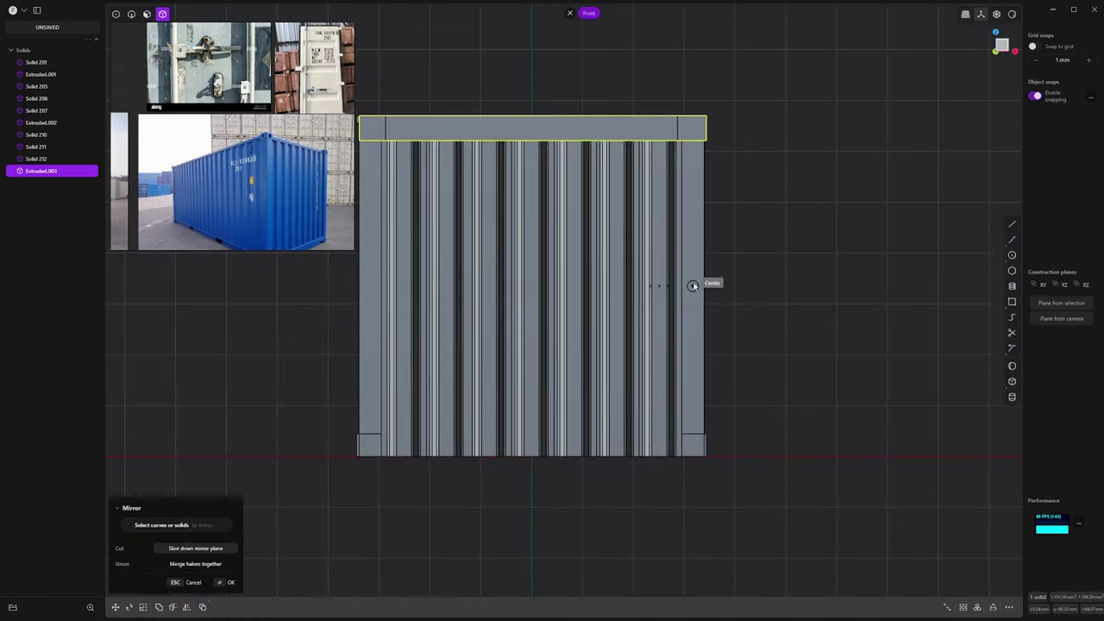
left_click(693, 286)
right_click(766, 288)
middle_click_drag(766, 287, 699, 368)
scroll(818, 335, "down", 3)
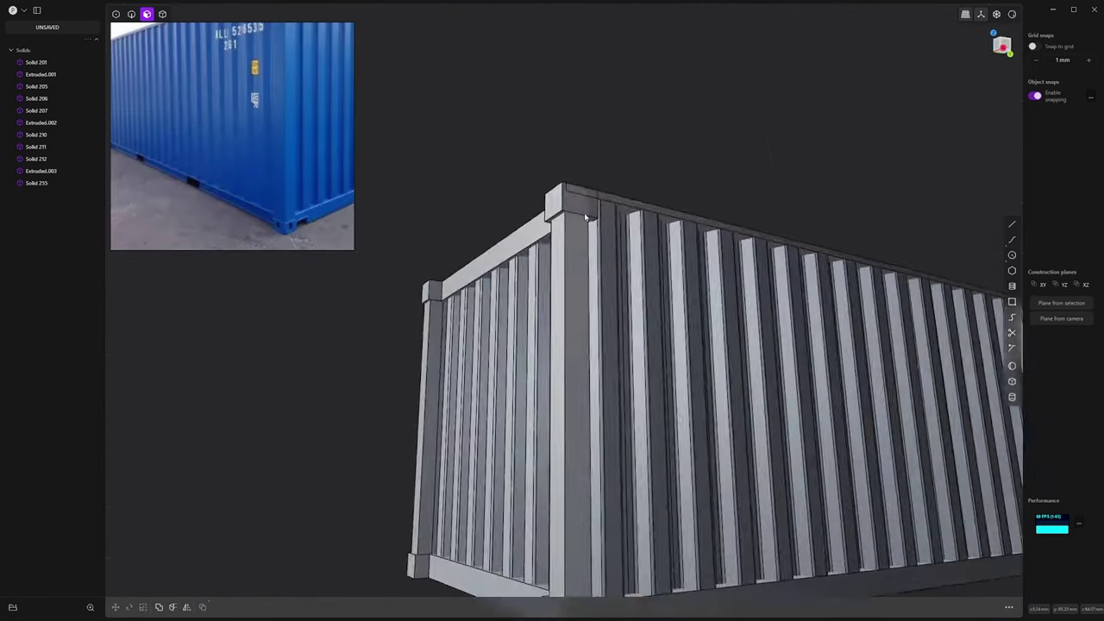
Step: Offset the upper corner fitting's long-side face outward by about 0.56 mm
middle_click_drag(589, 216, 590, 195)
scroll(589, 195, "up", 3)
left_click(581, 212)
left_click_drag(585, 176, 589, 170)
middle_click_drag(589, 170, 525, 230)
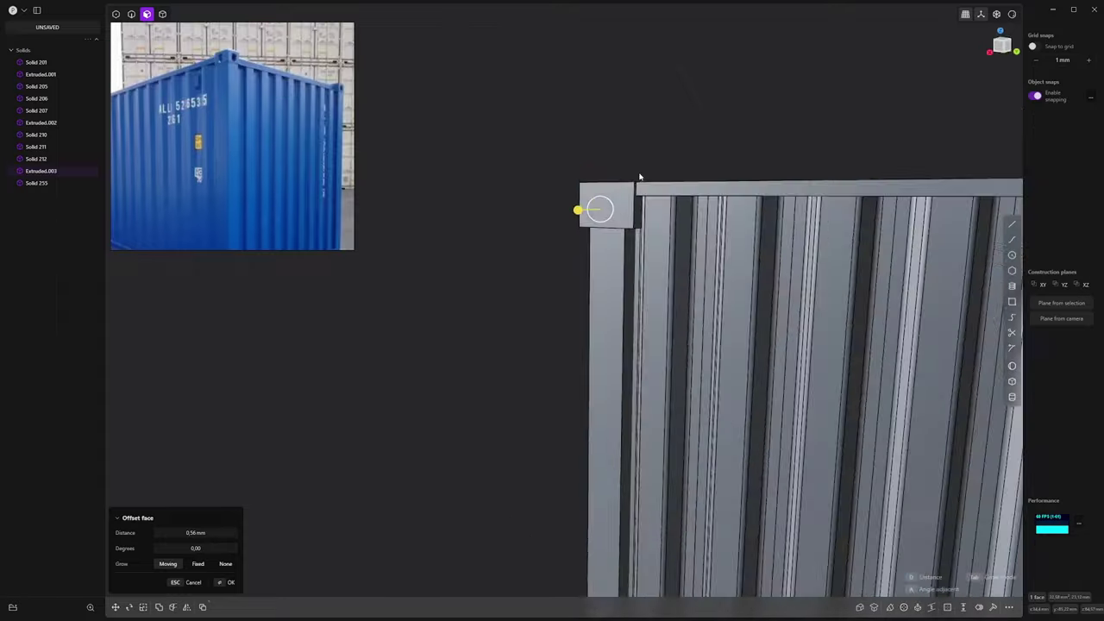
middle_click_drag(639, 177, 630, 183)
right_click(626, 175)
left_click(620, 170)
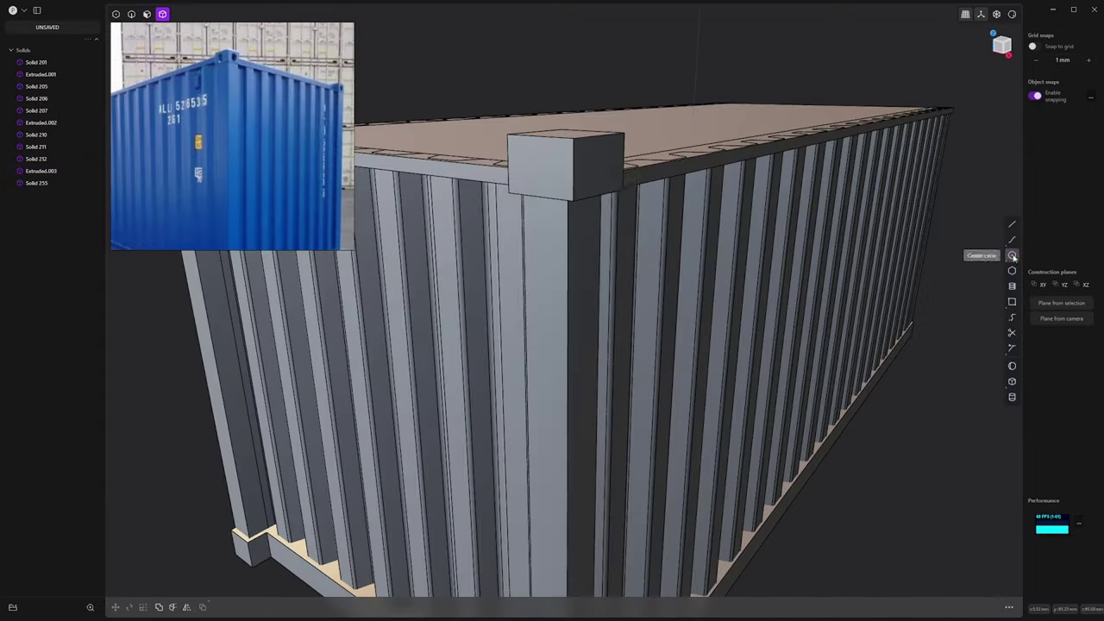
Step: Draw a circle of about 1.75 mm radius centred on the upper corner fitting's long-side face
left_click(1012, 256)
middle_click_drag(629, 183, 661, 205)
left_click(621, 188)
left_click(641, 197)
Step: Extrude the circle about 0.63 mm into the corner fitting as a difference cut
key("3")
left_click(629, 193)
left_click_drag(661, 205, 652, 201)
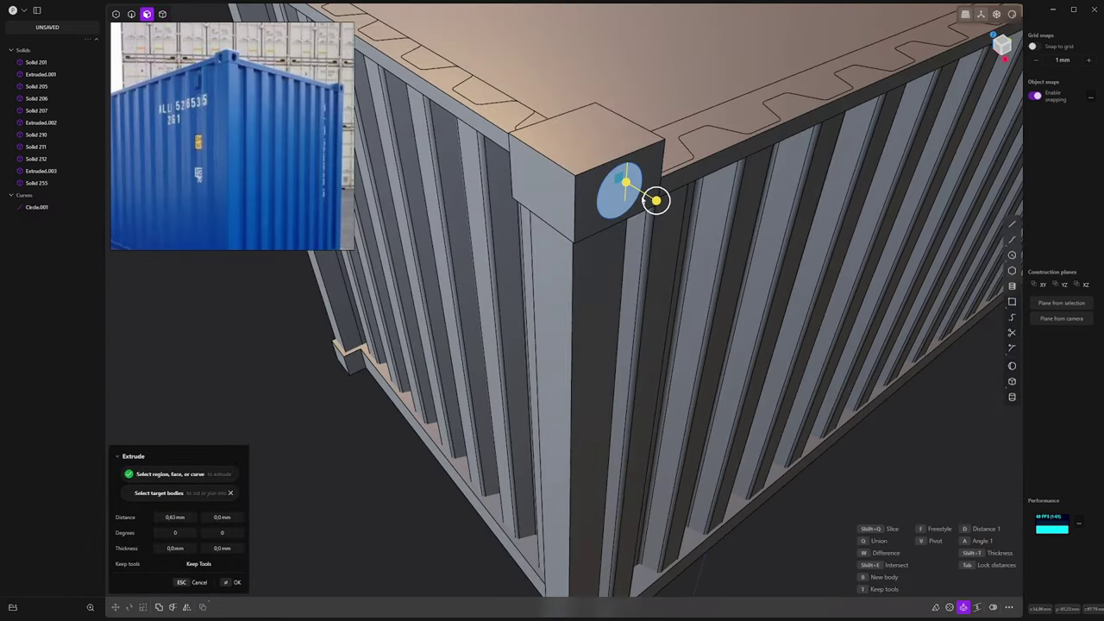
key("w")
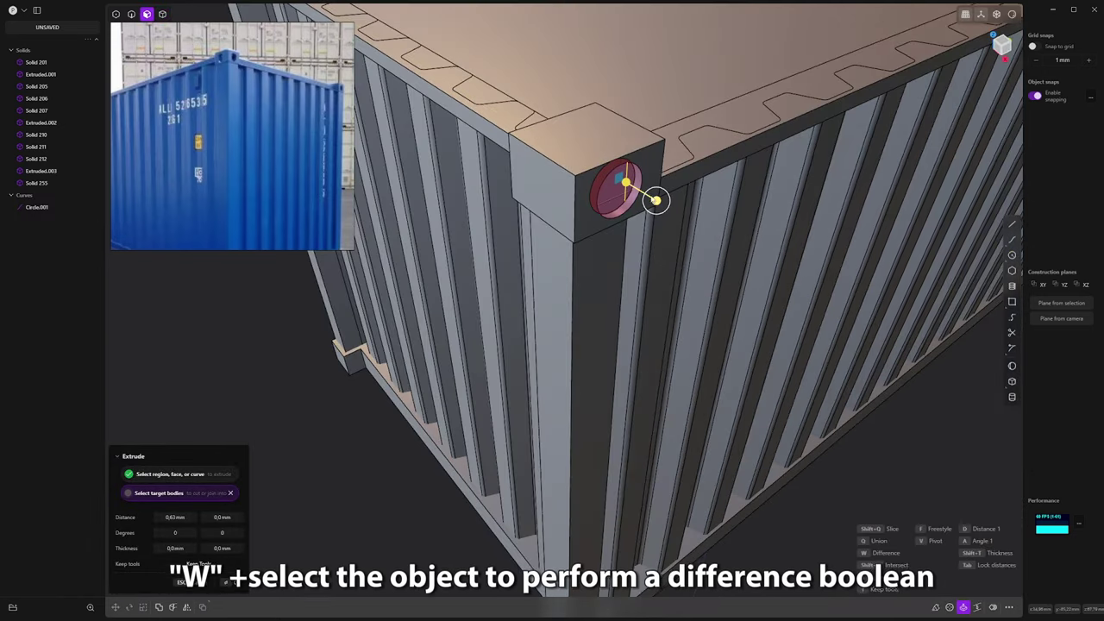
mouse_move(653, 197)
middle_mouse_down()
mouse_move(678, 121)
mouse_move(702, 120)
mouse_move(645, 201)
middle_mouse_up()
right_click(702, 121)
Step: Duplicate the hole's circle onto the corner fitting's end face and rotate the copy about Z to match that face
key("2")
left_click(639, 160)
key("x")
key("ctrl+z")
key("shift+d")
left_click(544, 179)
key("r")
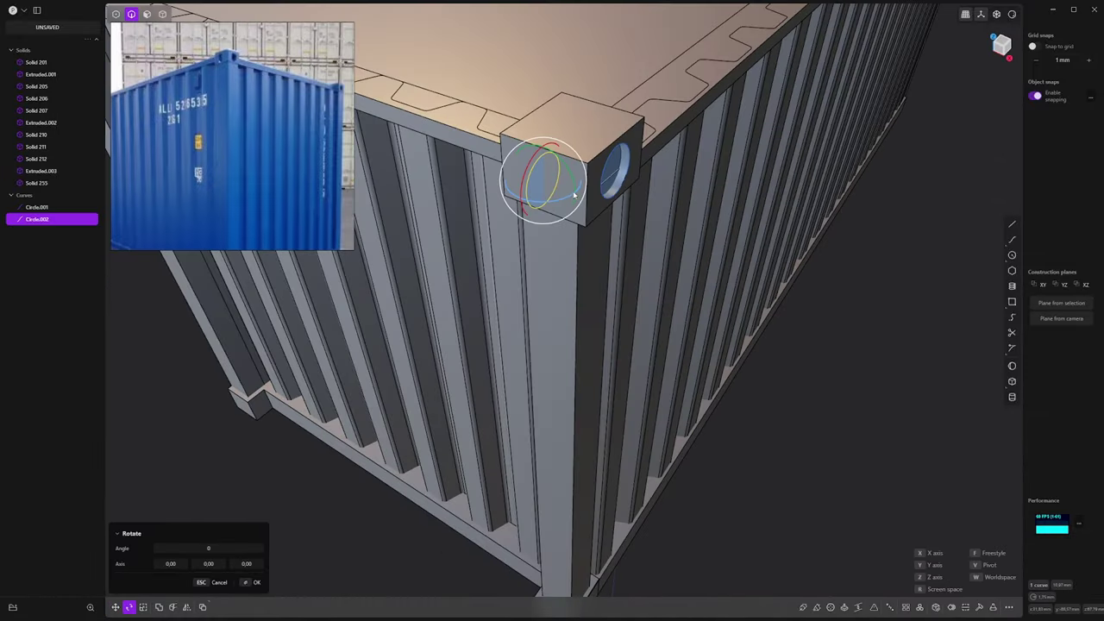
key("z")
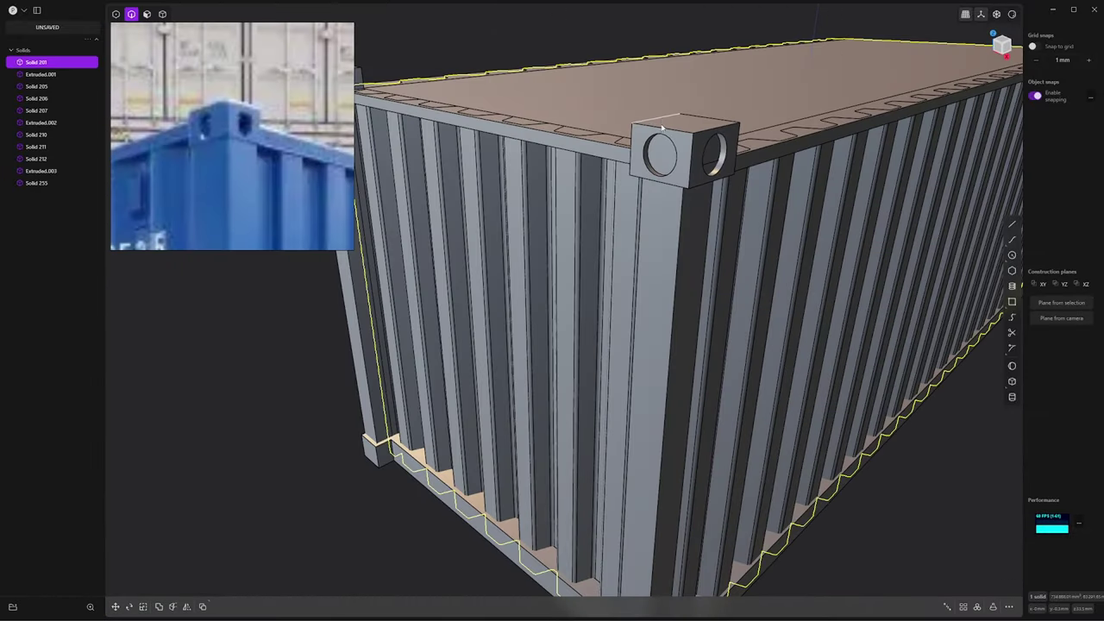
Step: Fillet the outer edges of the upper corner fitting's end face with a small radius
scroll(662, 127, "up", 2)
left_click(630, 137)
key("f")
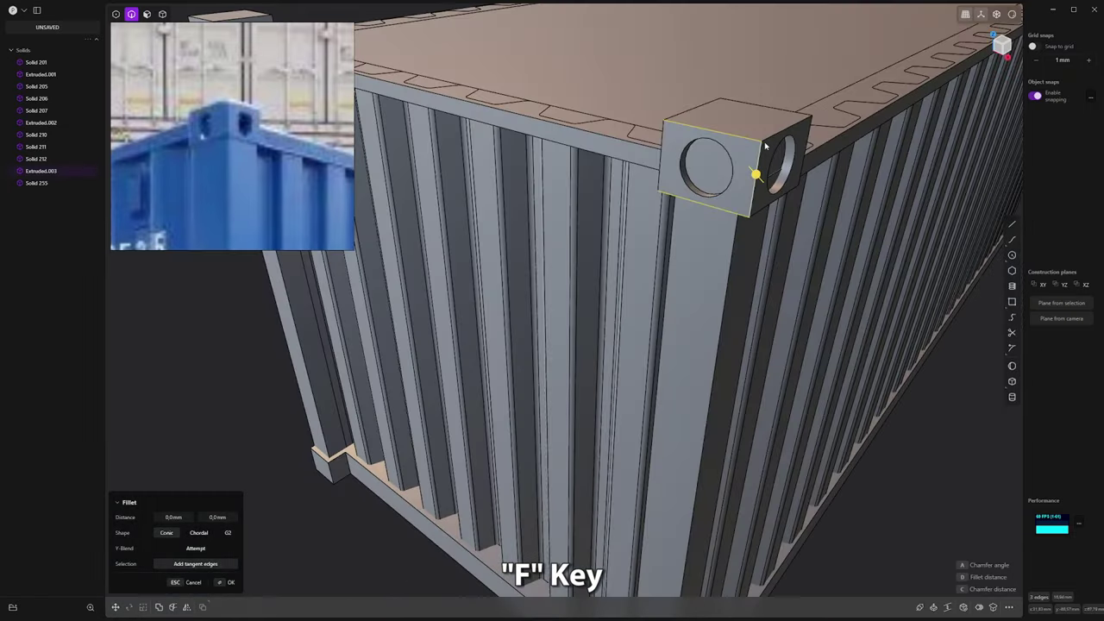
left_click(762, 197)
left_click_drag(764, 207, 773, 209)
right_click(773, 209)
middle_click_drag(773, 209, 890, 207)
left_click(890, 207)
scroll(816, 220, "down", 3)
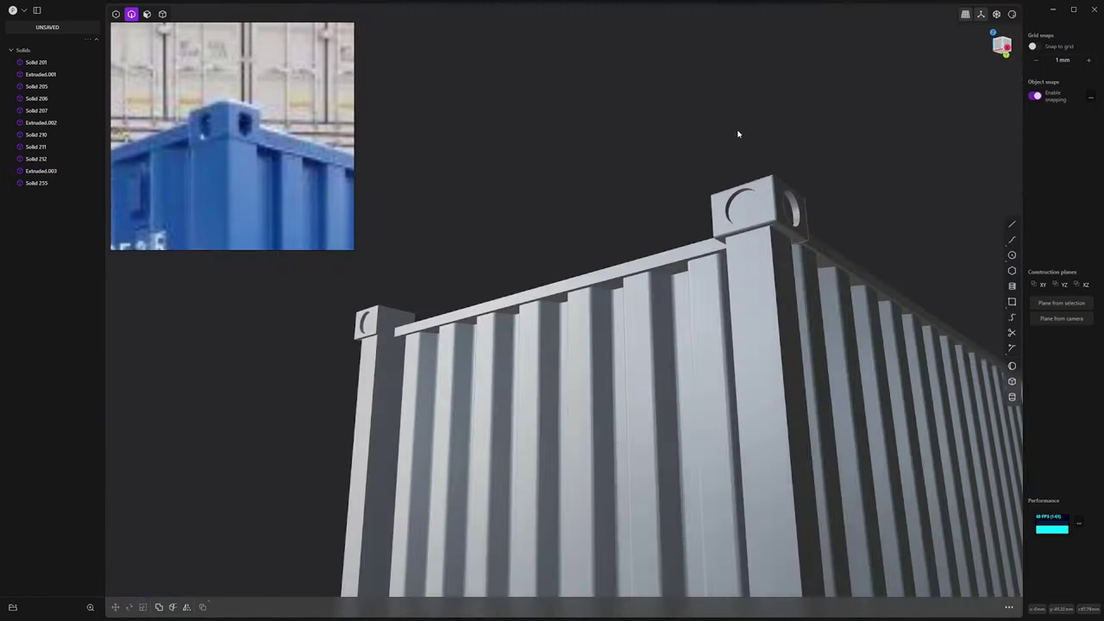
Step: Boolean-union all of the container's separate solids into one solid
middle_click_drag(738, 133, 717, 140)
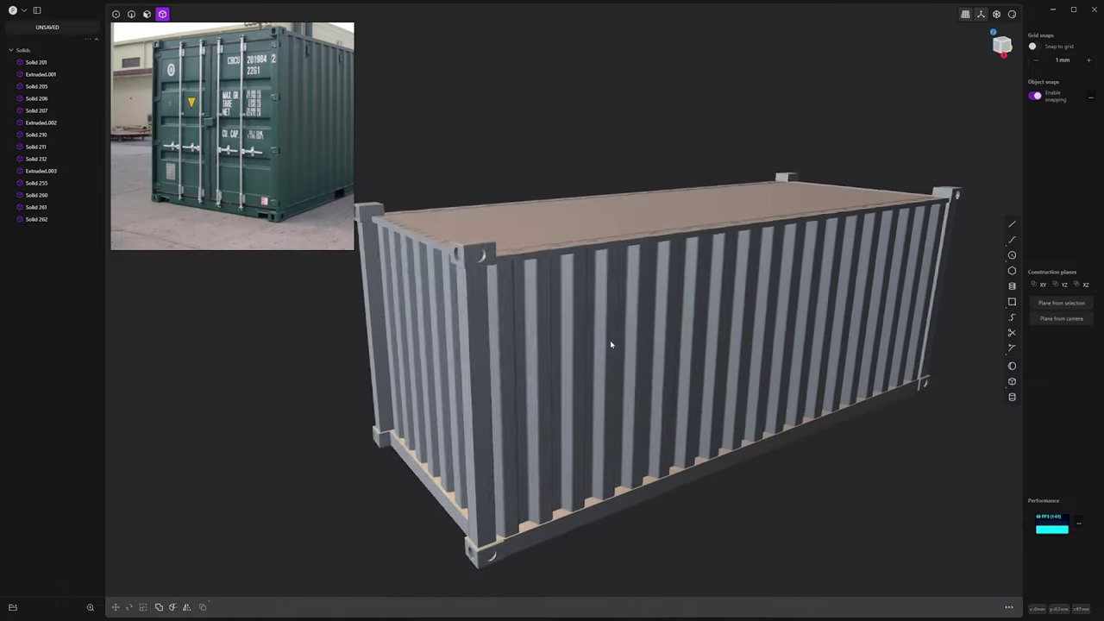
middle_click_drag(612, 345, 630, 325)
middle_click_drag(631, 326, 772, 331, "shift")
mouse_move(772, 332)
middle_mouse_down()
mouse_move(641, 316)
mouse_move(785, 332)
middle_mouse_up()
middle_click_drag(785, 333, 669, 345)
middle_click_drag(703, 421, 782, 235)
scroll(749, 250, "down", 3)
left_click(695, 276)
left_click(628, 282, "shift")
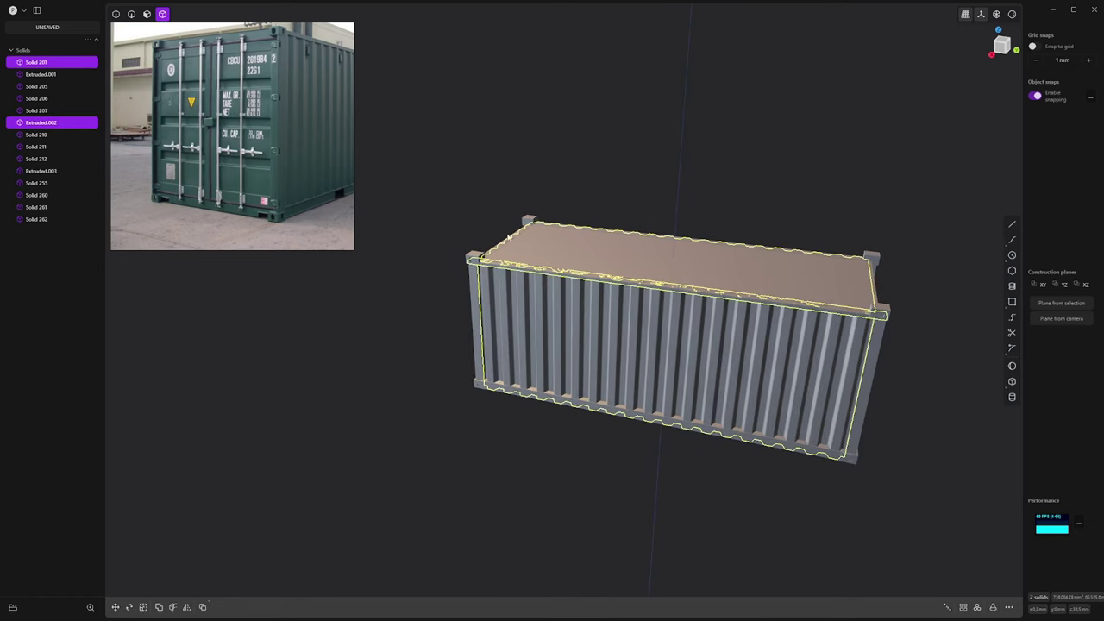
left_click_drag(915, 176, 402, 570)
key("q")
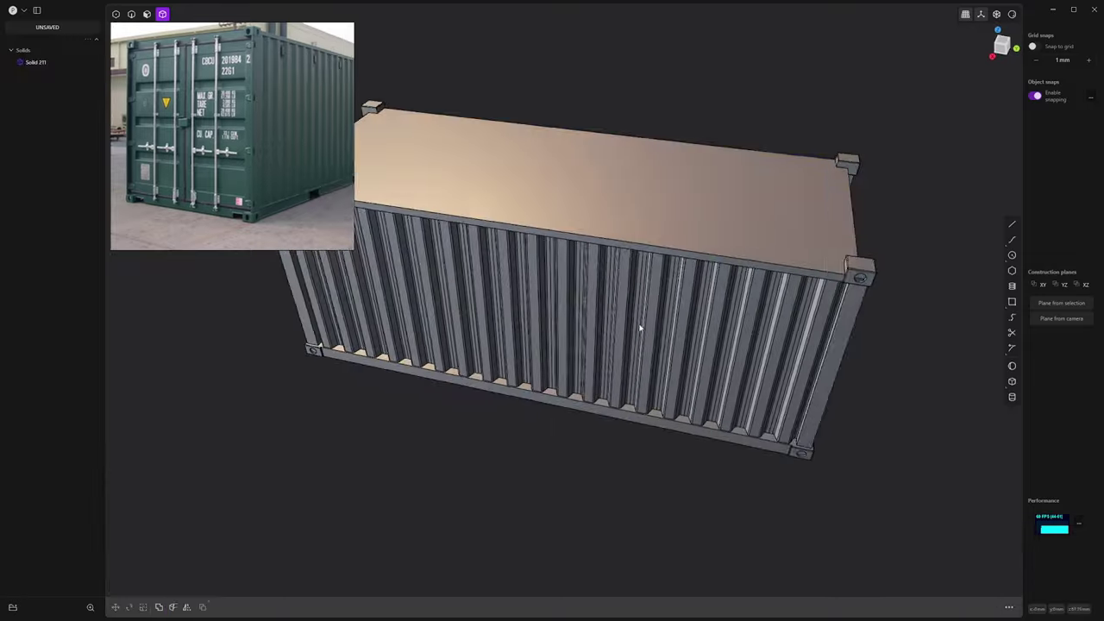
middle_click_drag(641, 327, 662, 327, "shift")
middle_click_drag(639, 285, 650, 323)
scroll(574, 338, "up", 3)
key("ctrl+r")
key("Tab")
left_click(646, 305)
key("ctrl+r")
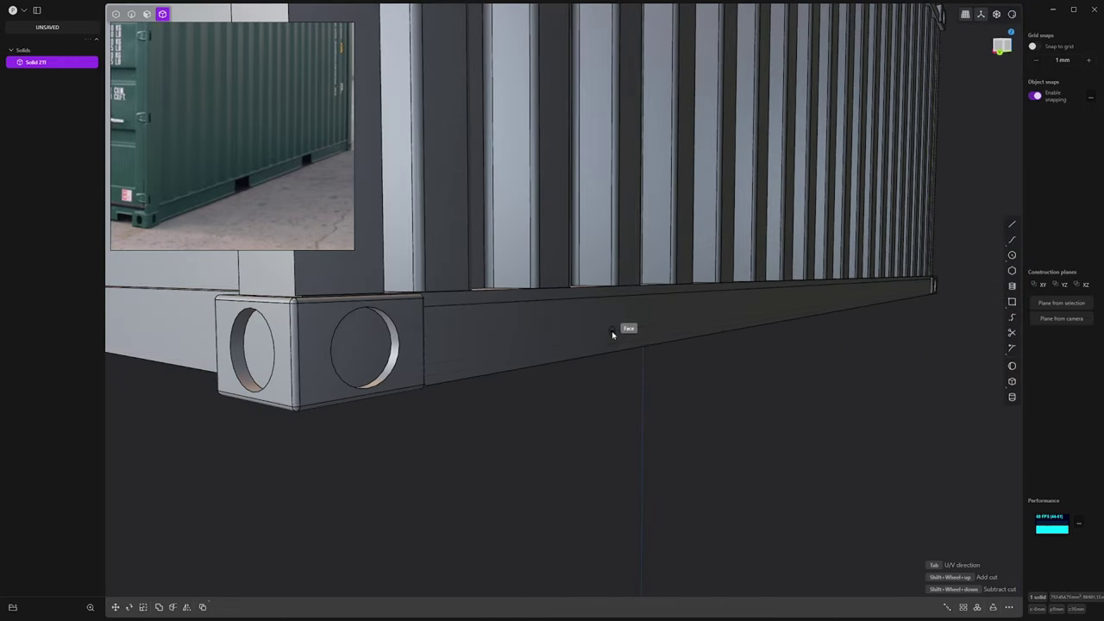
left_click(477, 366)
Step: Draw a rectangle about 12 mm wide on the long side's bottom rail, spanning the rail's height
key("3")
left_click(523, 333)
middle_click_drag(523, 333, 587, 349)
left_click_drag(642, 354, 628, 354)
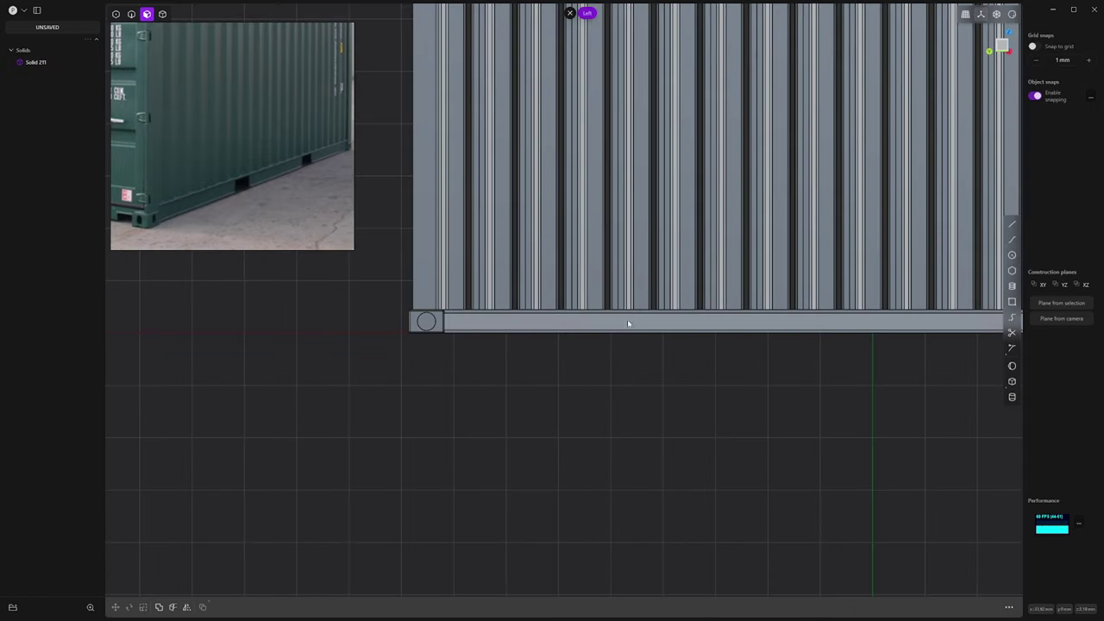
scroll(642, 320, "up", 3)
key("k")
scroll(500, 354, "down", 5)
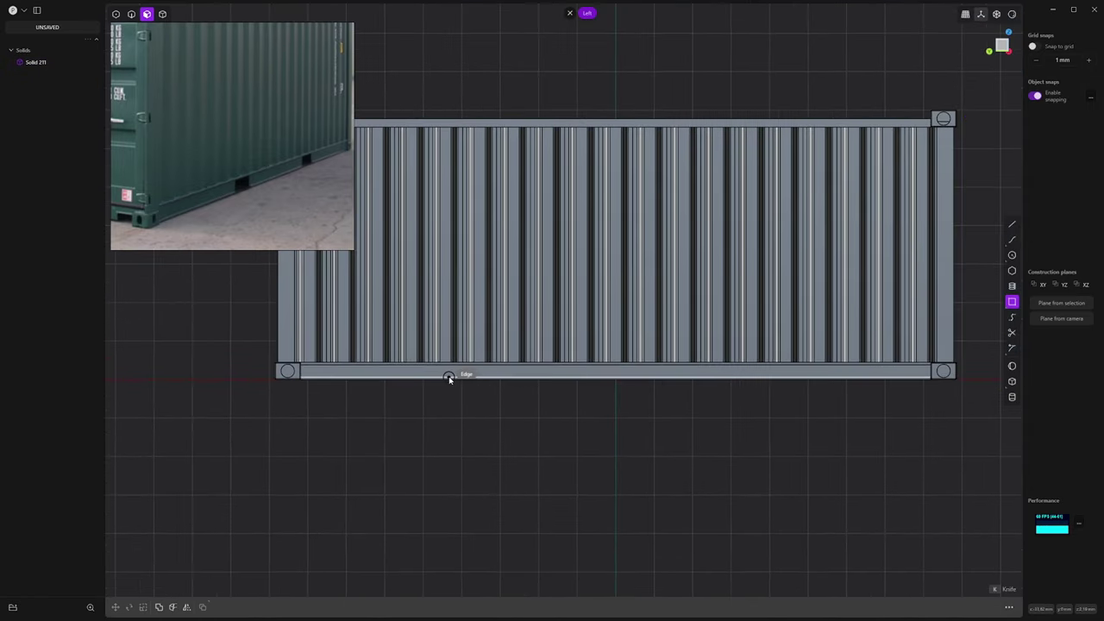
left_click(445, 379)
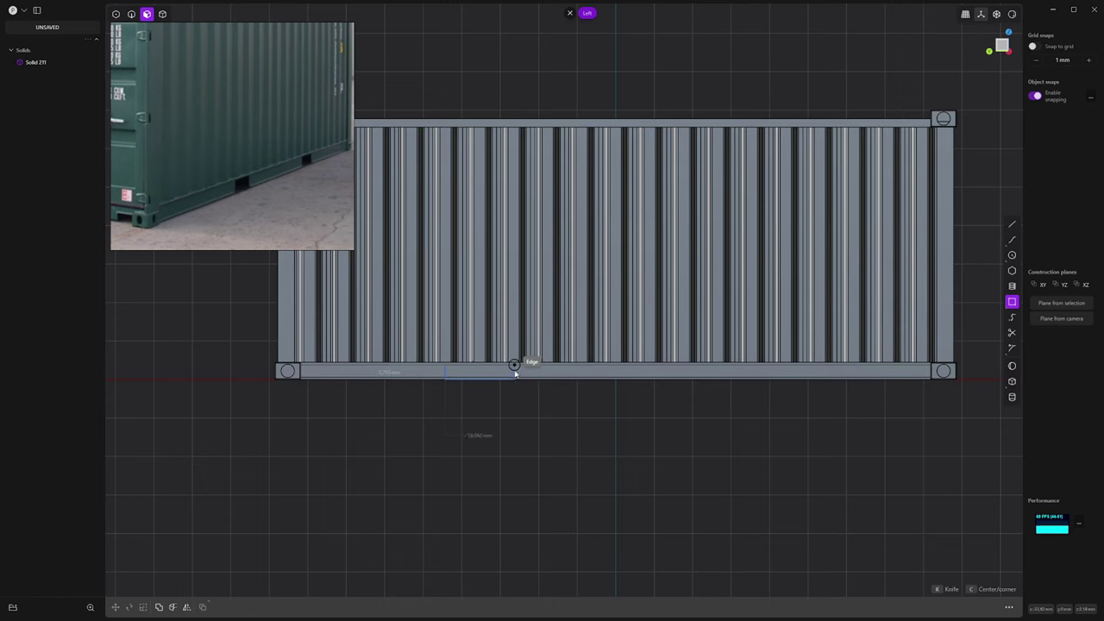
scroll(490, 373, "up", 1)
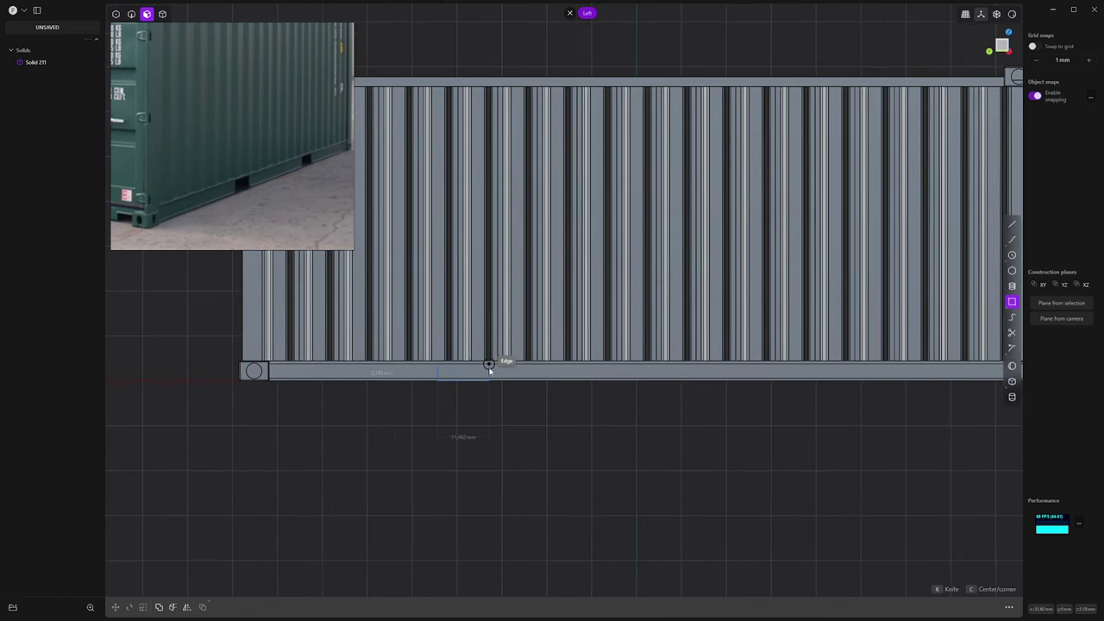
left_click(490, 371)
Step: Extrude the rectangle into the bottom side rail as a difference cut to make a forklift notch
middle_click_drag(490, 373, 511, 353)
left_click(483, 370)
key("e")
scroll(471, 372, "up", 1)
left_click_drag(515, 363, 498, 369)
middle_click_drag(498, 368, 564, 357, "shift")
key("w")
left_click(545, 413)
scroll(545, 409, "up", 3)
left_click_drag(550, 345, 545, 347)
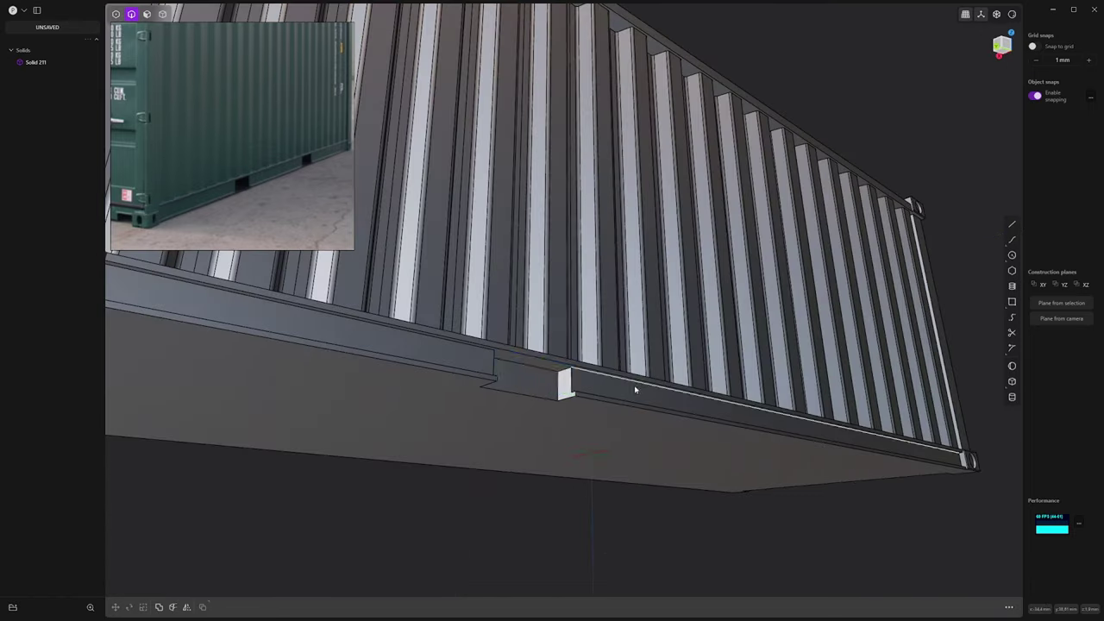
Step: Mirror the notch rectangle to the other half of the side rail and extrude the copy inward as a difference cut
left_click(517, 383)
key("x")
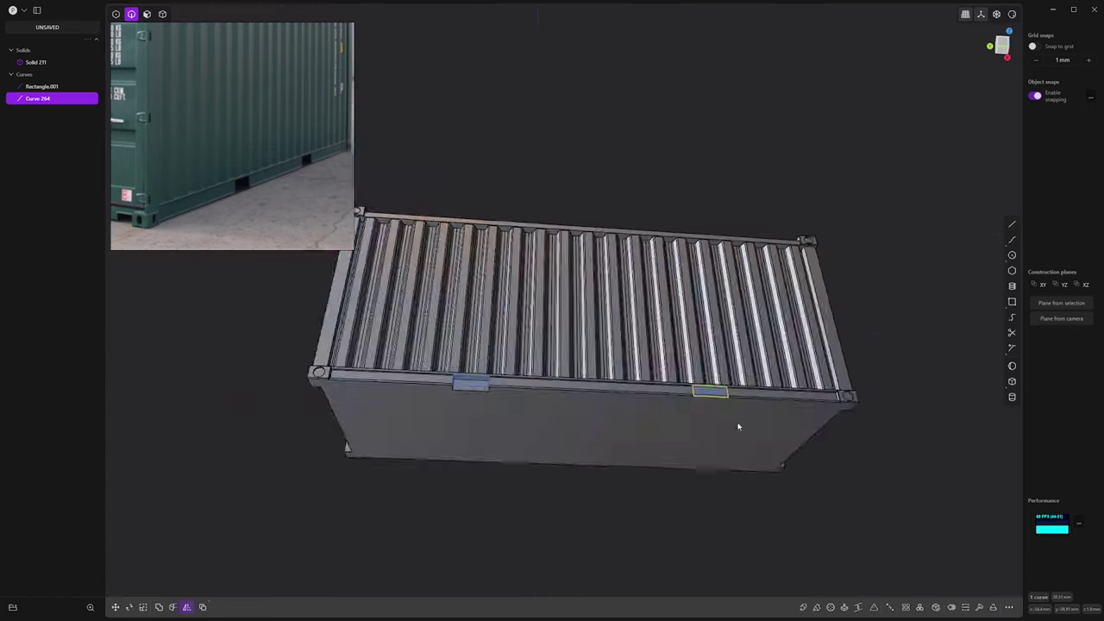
scroll(736, 419, "up", 4)
left_click(693, 382)
key("e")
middle_click_drag(691, 385, 669, 369)
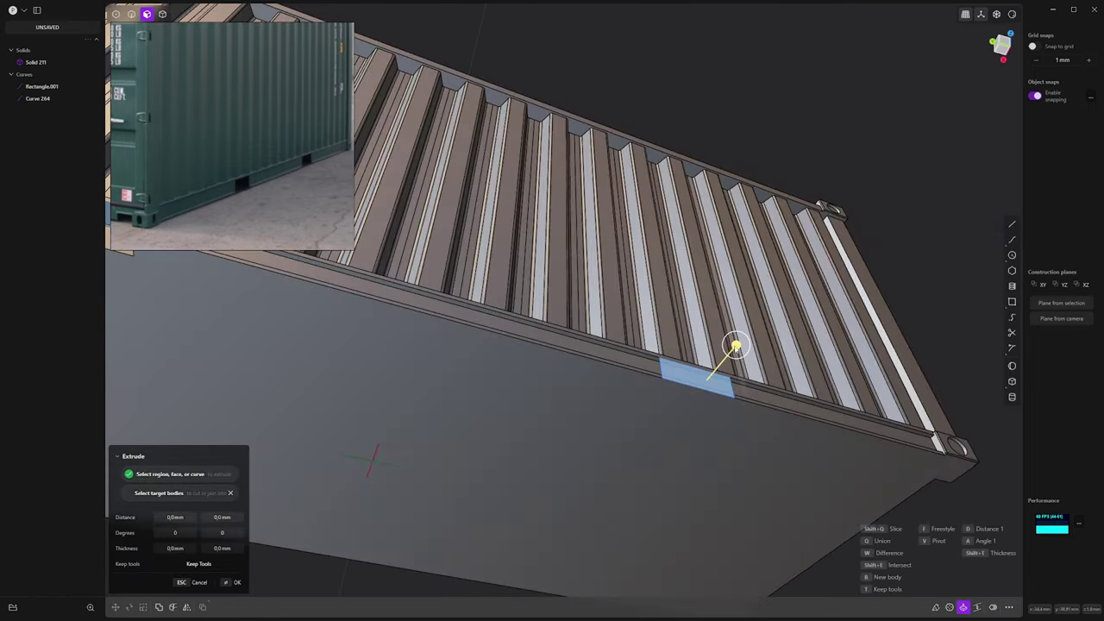
left_click_drag(734, 349, 730, 354)
key("w")
key("Return")
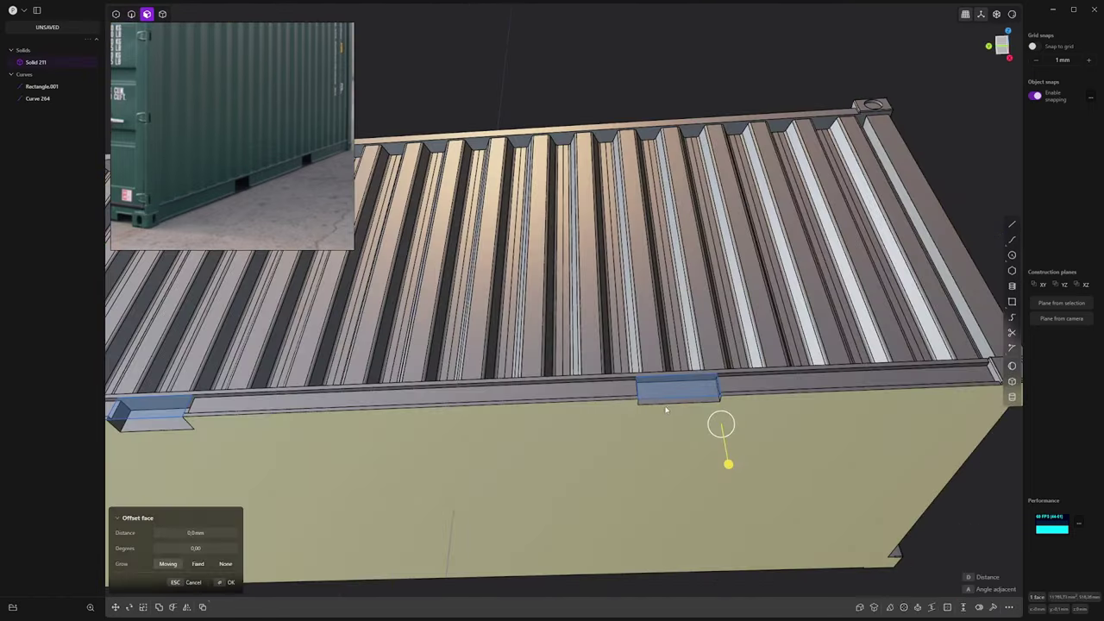
Step: Delete the mirrored rectangle curve and match the second notch's inner face to the first notch's inner face
key("2")
left_click(679, 398)
key("x")
key("3")
left_click(680, 394)
middle_click_drag(733, 542, 875, 523, "shift")
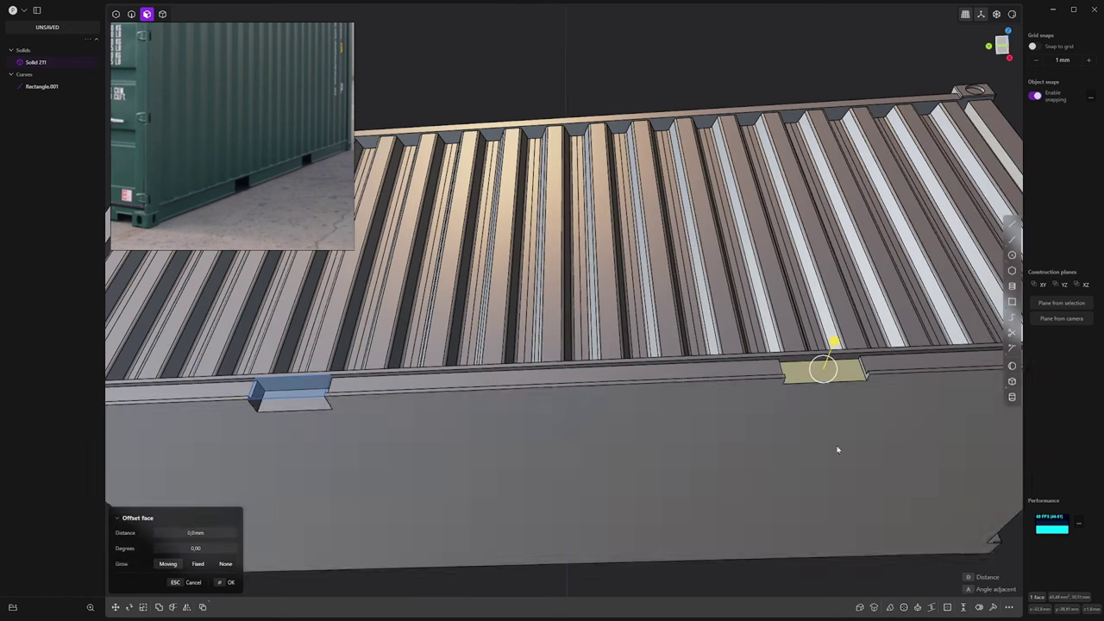
left_click(875, 607)
left_click(294, 404)
key("Return")
middle_click_drag(866, 390, 882, 387)
key("Escape")
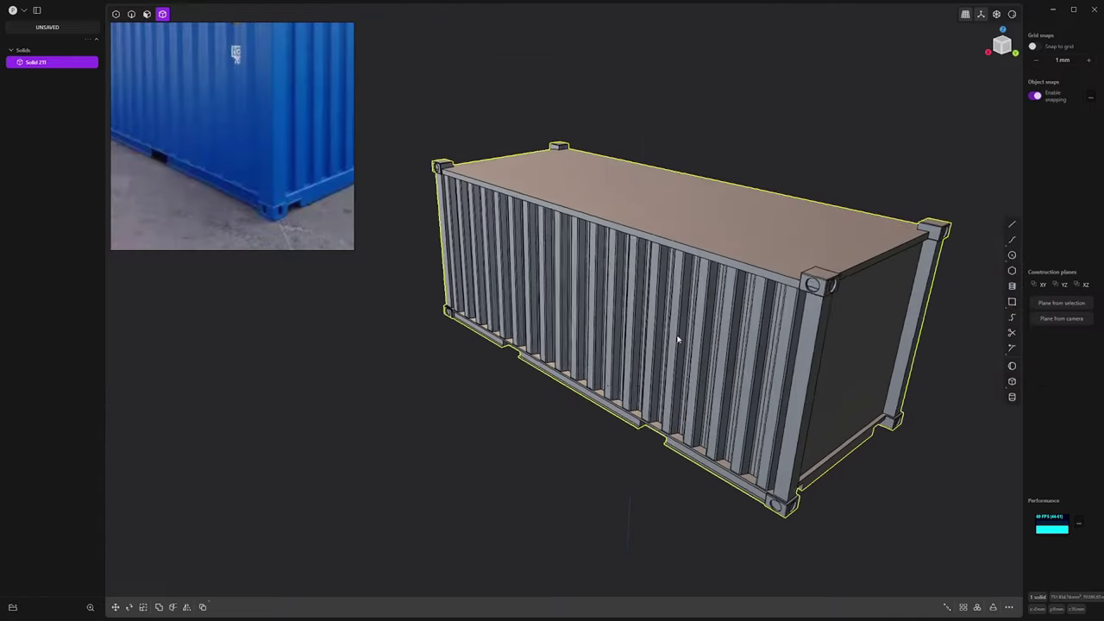
Step: Offset the inner side faces of both door-end corner posts to narrow the posts
middle_click_drag(759, 345, 506, 296)
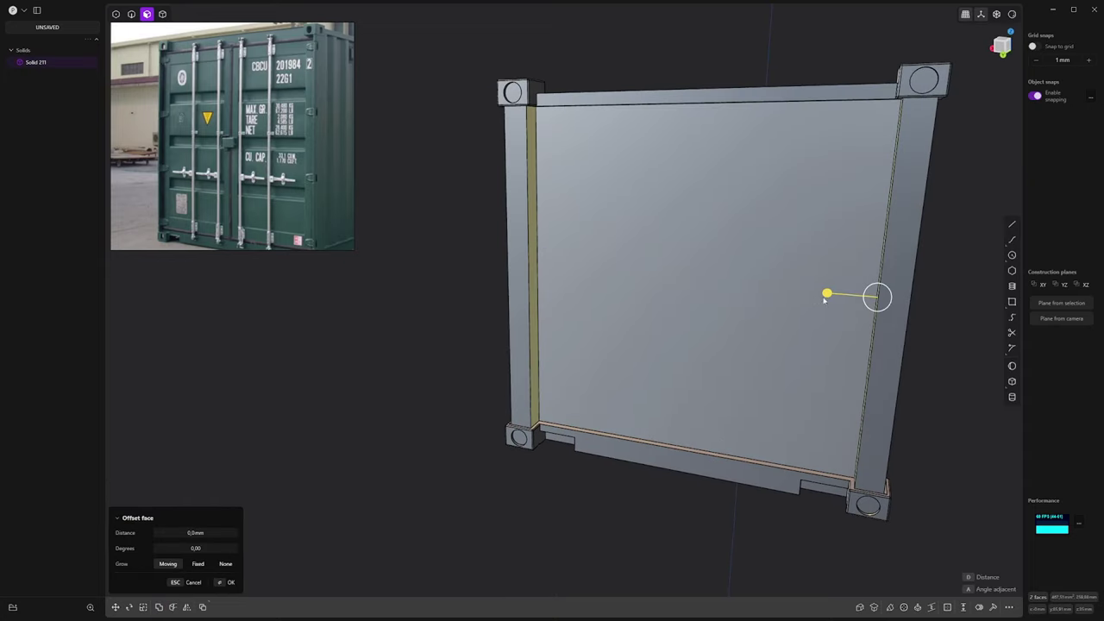
left_click_drag(880, 296, 845, 305)
middle_click_drag(910, 179, 789, 209, "shift")
right_click(586, 231)
Step: Draw a centre rectangle about 63 mm wide from the middle of the door-end wall's face
scroll(529, 212, "up", 3)
scroll(483, 259, "down", 2)
mouse_move(1009, 304)
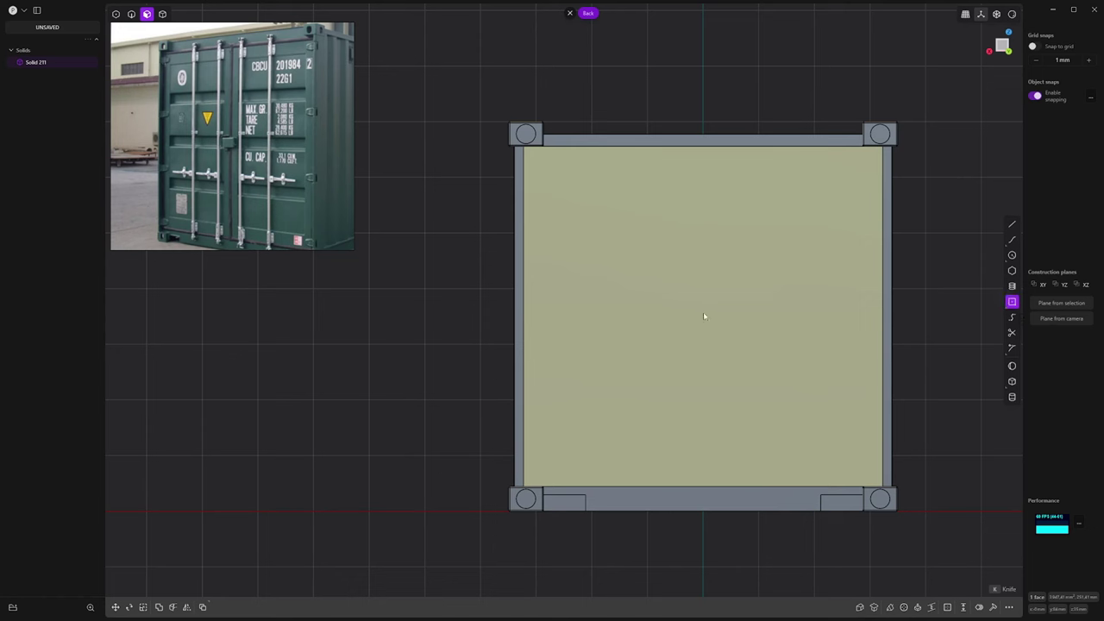
left_click(702, 316)
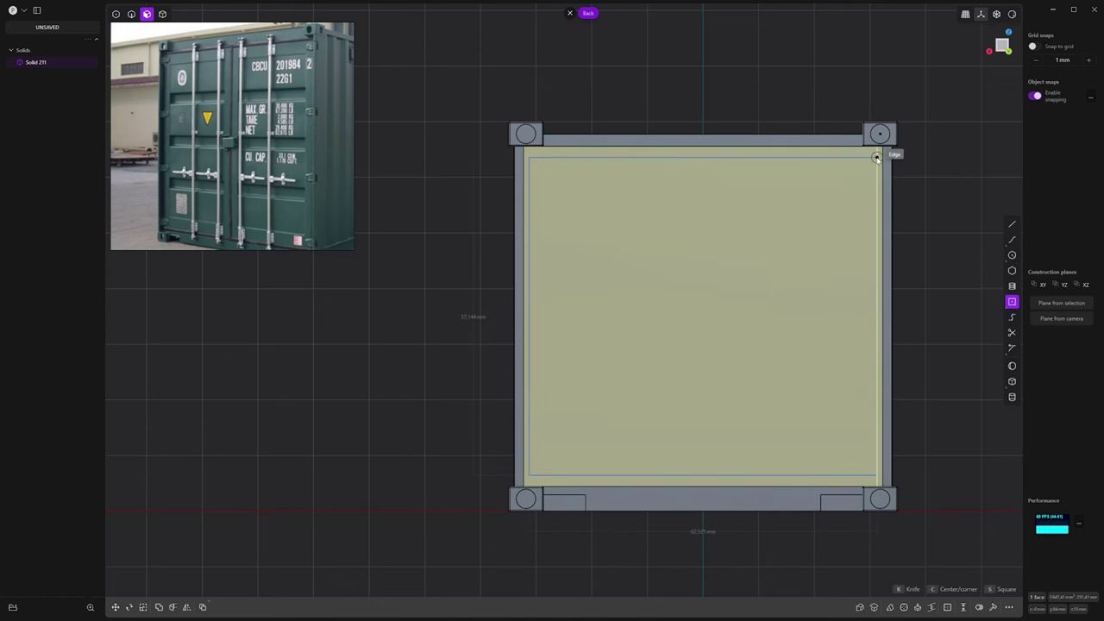
left_click(877, 157)
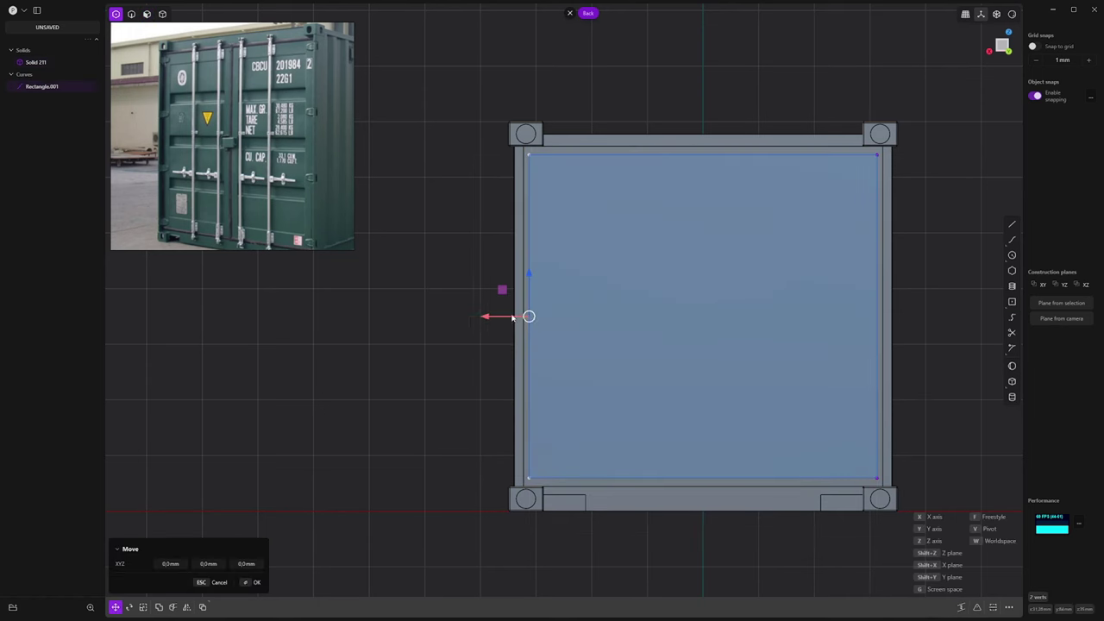
Step: Move both vertical sides of the door rectangle along X out to the inner edges of the corner posts
left_click_drag(511, 316, 526, 314)
left_click(524, 308)
right_click(842, 229)
left_click(877, 173)
key("g")
key("x")
left_click(884, 301)
left_click(883, 298)
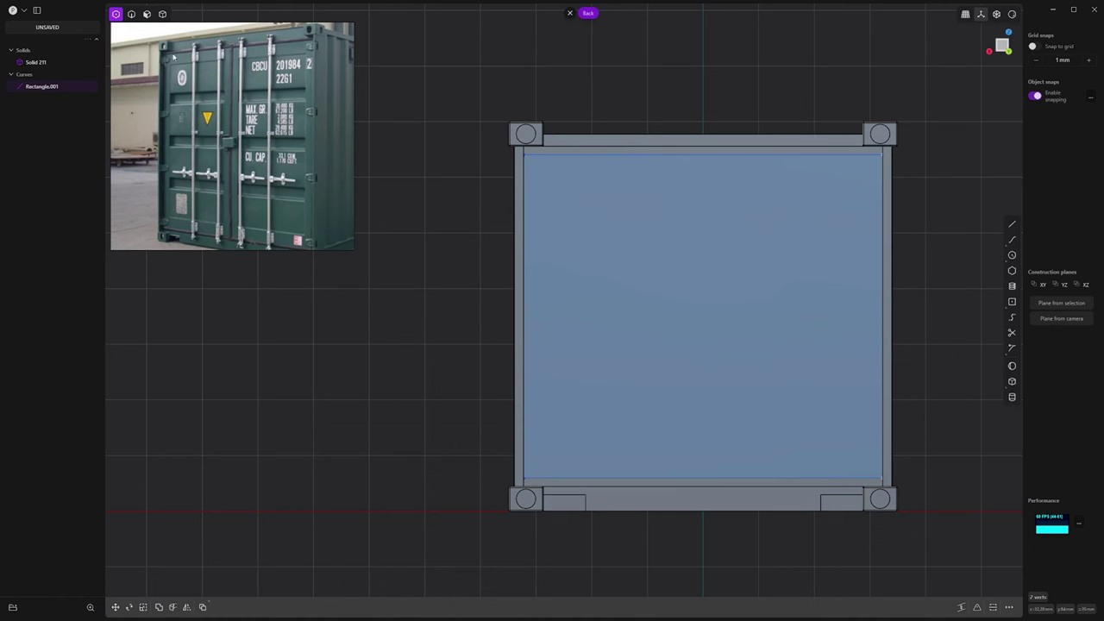
Step: Move the door rectangle's upper edge up toward the header and its lower edge down to the sill
left_click_drag(481, 146, 921, 205)
key("g")
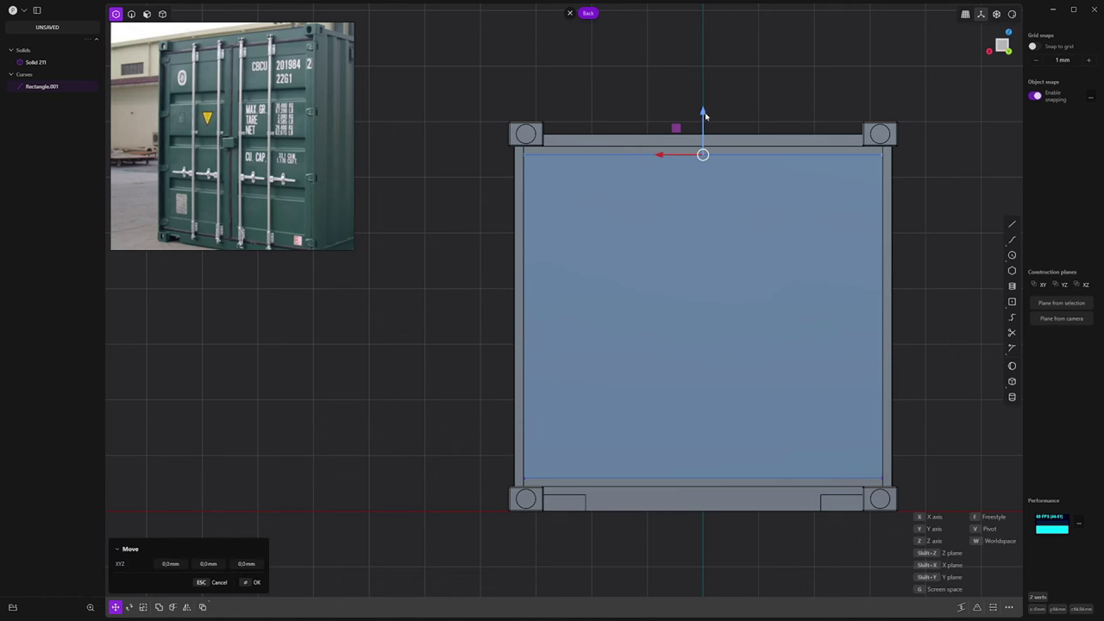
left_click_drag(704, 113, 704, 111)
left_click_drag(702, 441, 696, 488)
right_click(697, 488)
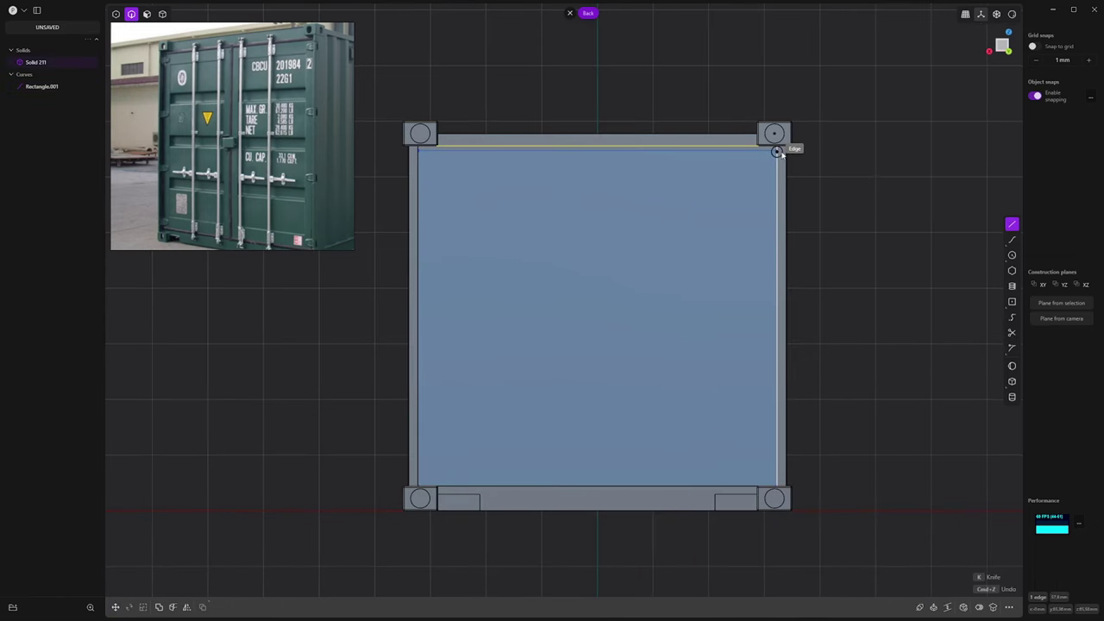
Step: Draw a horizontal guide line outward from the door rectangle's upper corner and array it downward as 5 lines over 60.15 mm
left_click_drag(773, 153, 848, 151)
left_click(906, 608)
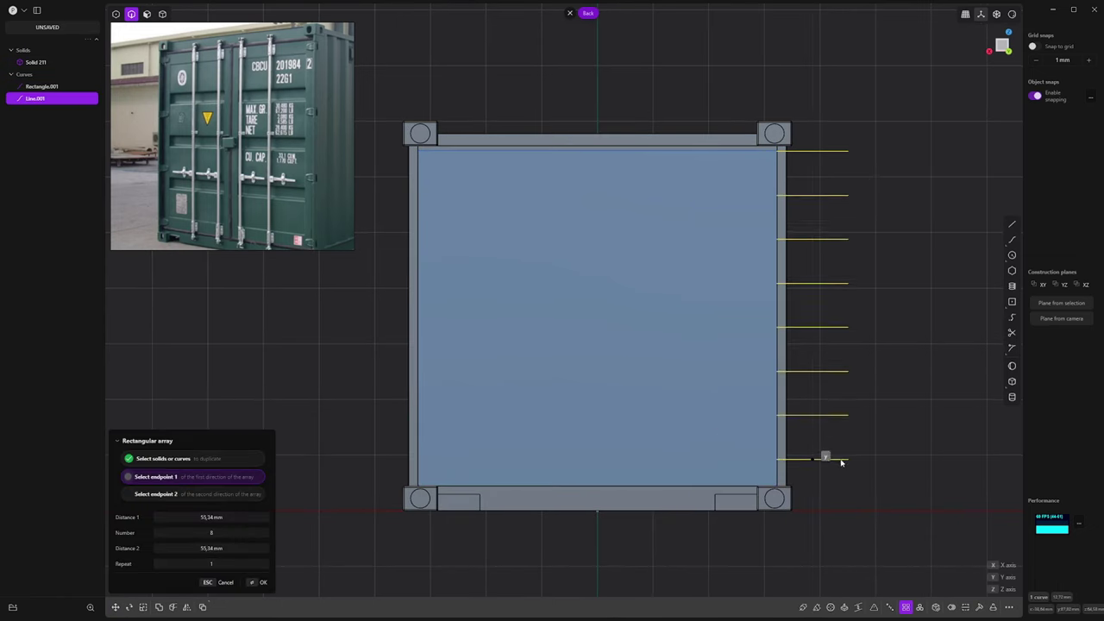
left_click(811, 485)
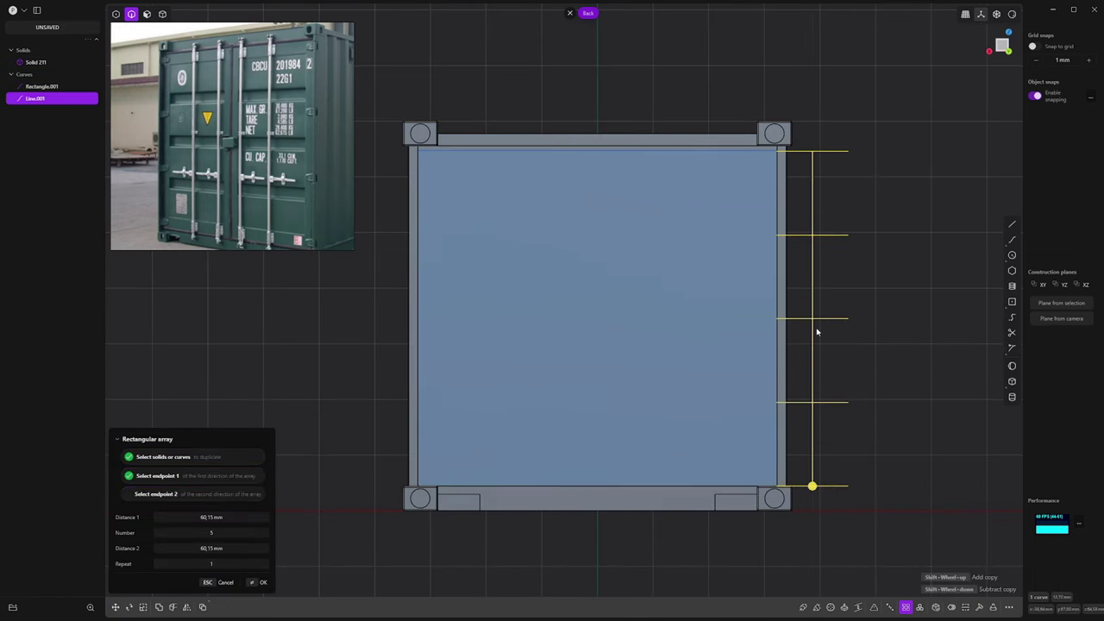
key("Return")
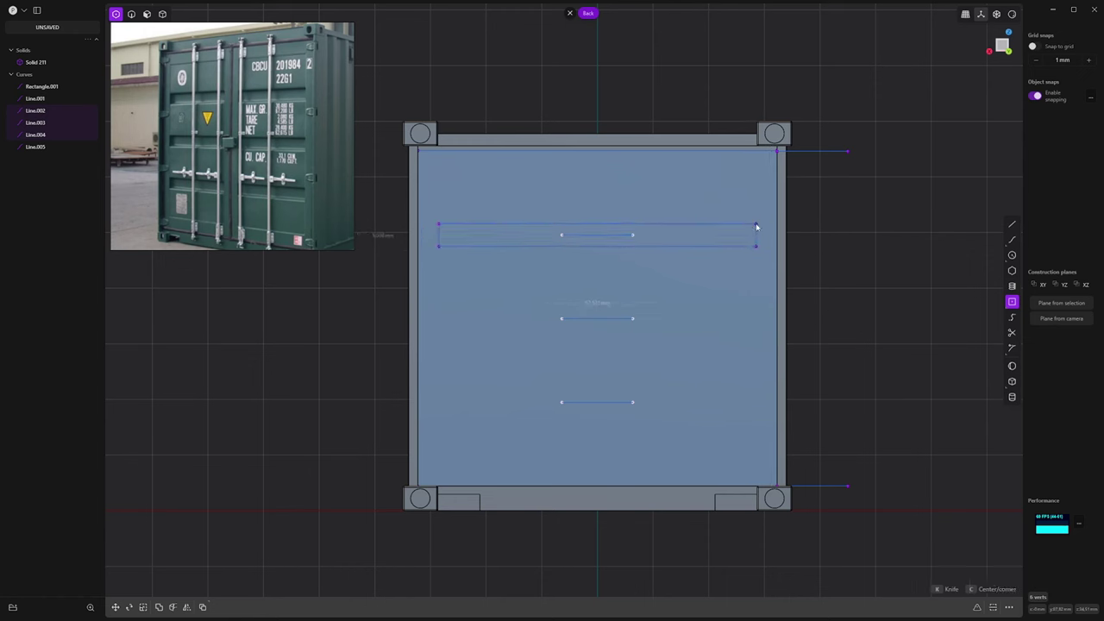
Step: Draw a long, narrow centre rectangle on the upper central guide line and duplicate it down onto the other two at 15.04 mm spacing
left_click(757, 227)
left_click(622, 239)
left_click(656, 245)
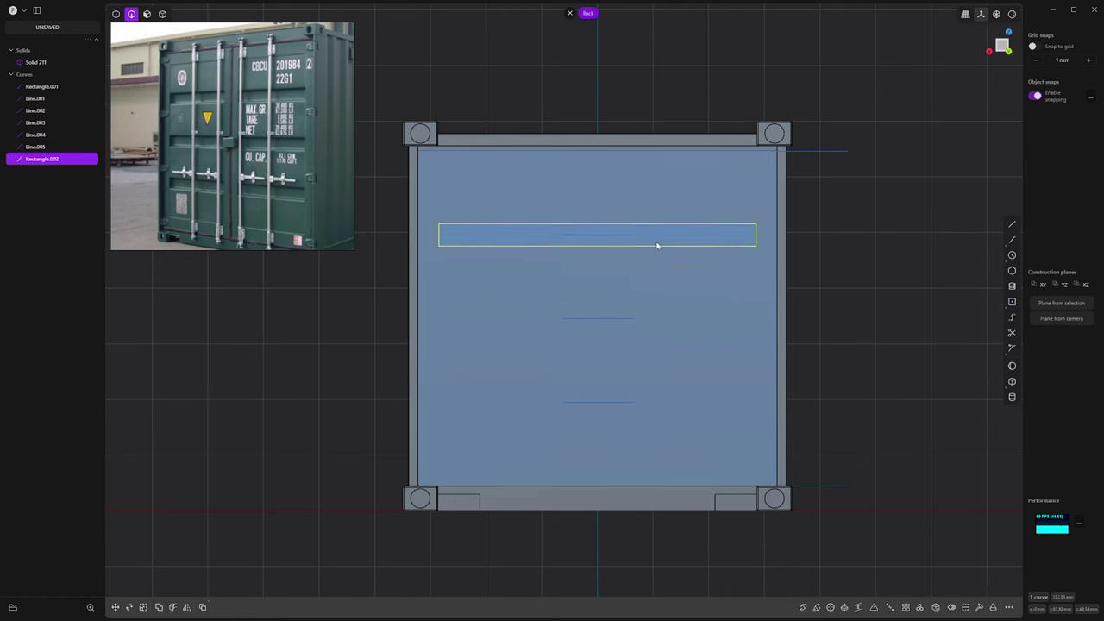
key("ctrl+d")
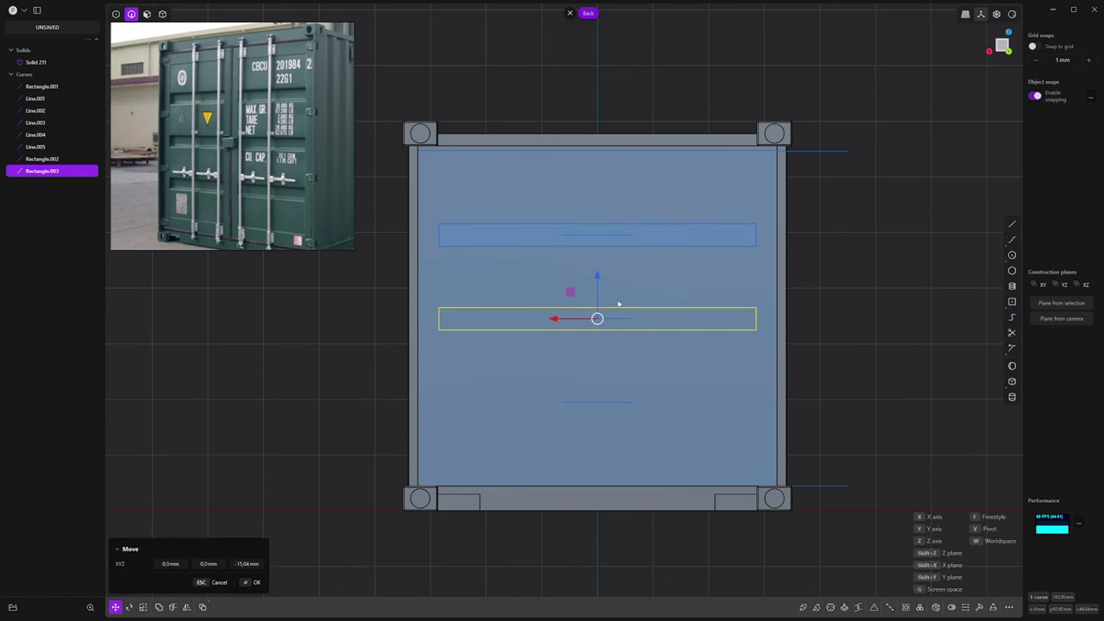
left_click(605, 285)
key("ctrl+d")
left_click(597, 402)
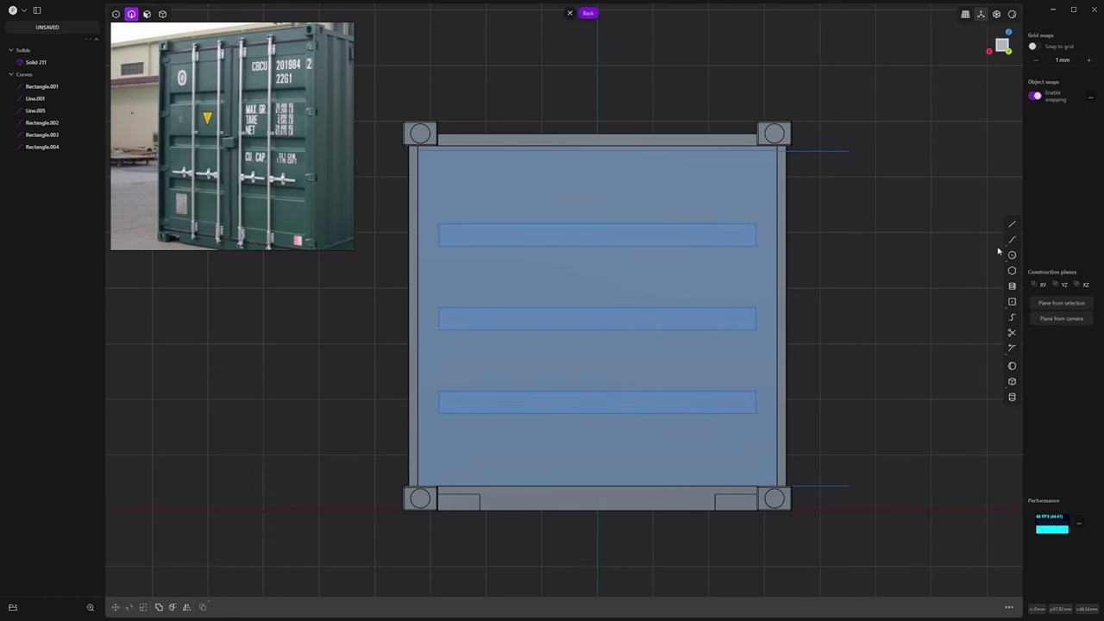
Step: Draw a tall, narrow centre rectangle across the three bars and trim the overlapping segments to split each bar in two
left_click(1013, 302)
left_click(597, 308)
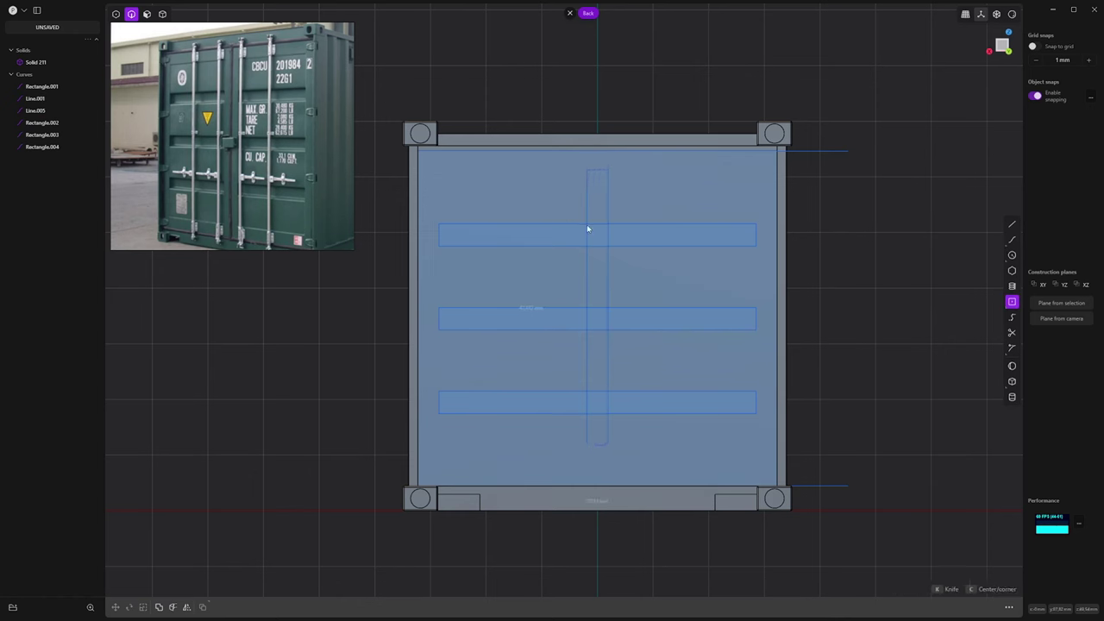
key("t")
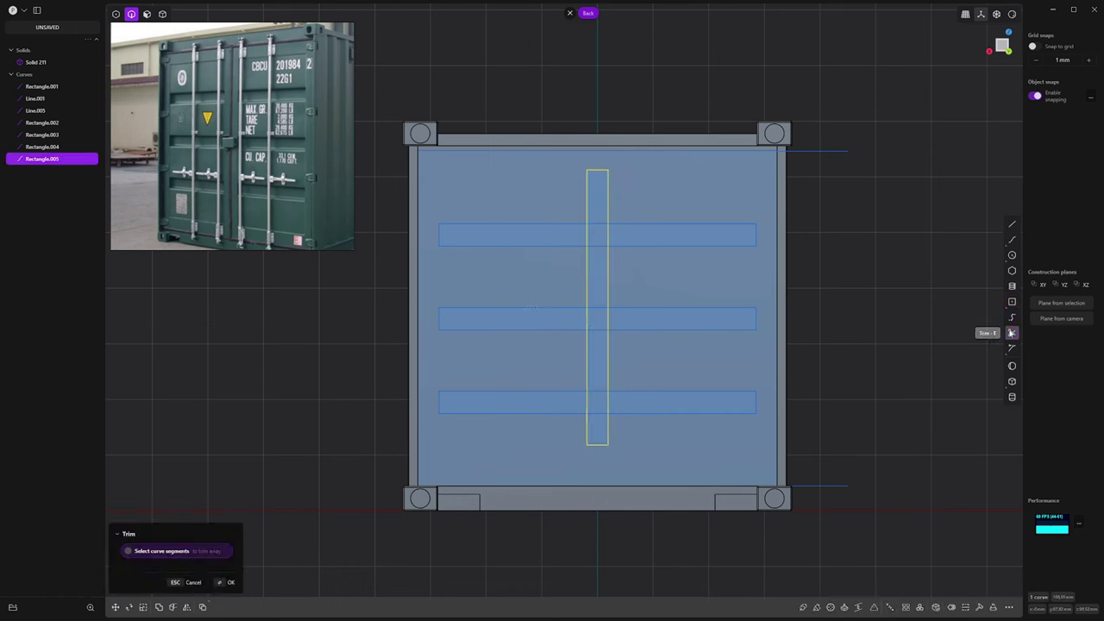
left_click(590, 212)
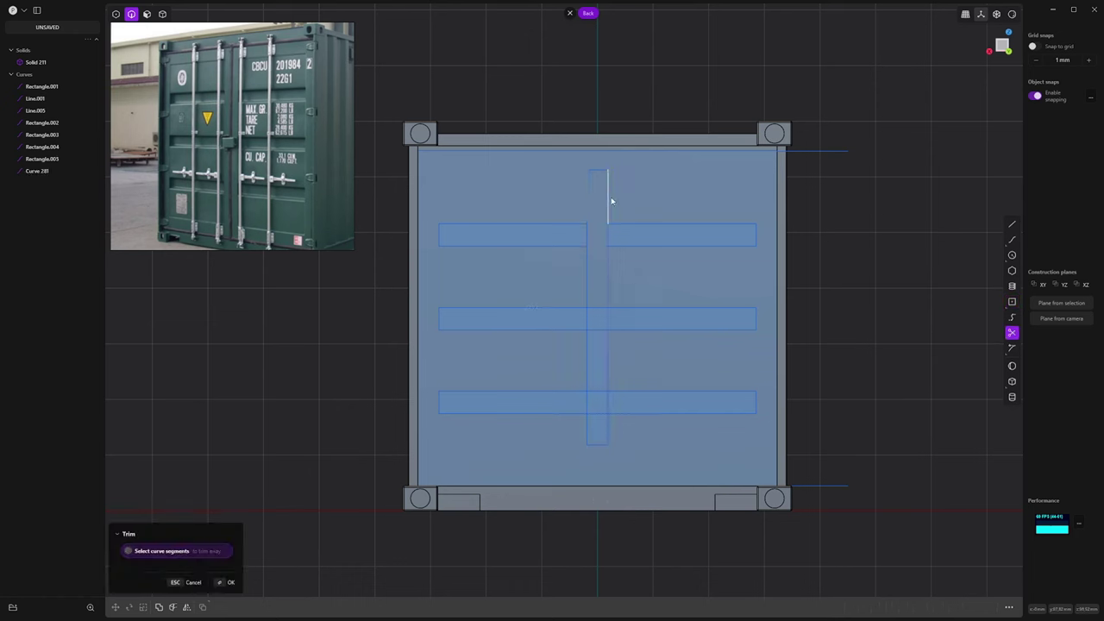
left_click(586, 272)
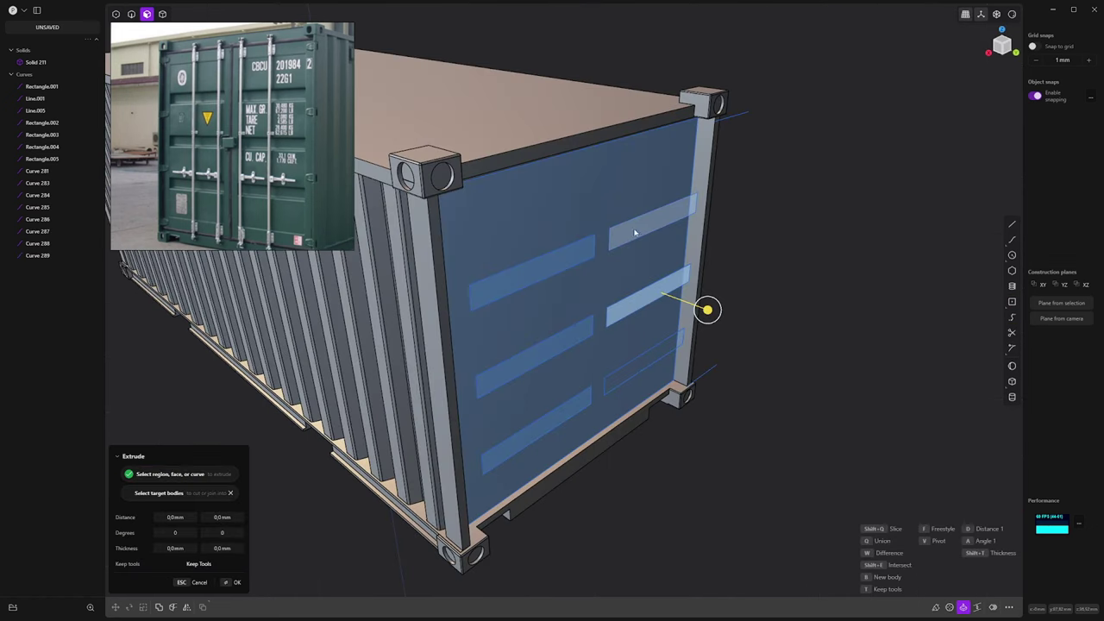
Step: Extrude the six bar regions into the door-end wall as a difference cut to form recesses
left_click(652, 220)
left_click(531, 269)
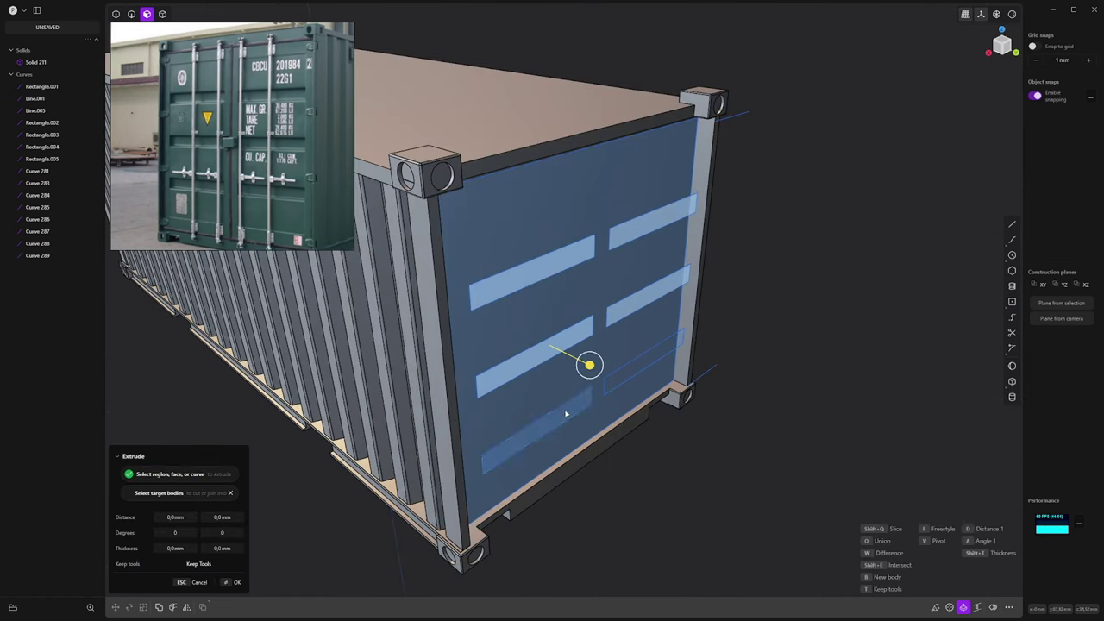
left_click(551, 349)
left_click(564, 416)
left_click(641, 385)
left_click(641, 385)
left_click(641, 366)
mouse_move(645, 362)
left_mouse_down()
mouse_move(665, 369)
mouse_move(659, 360)
left_mouse_up()
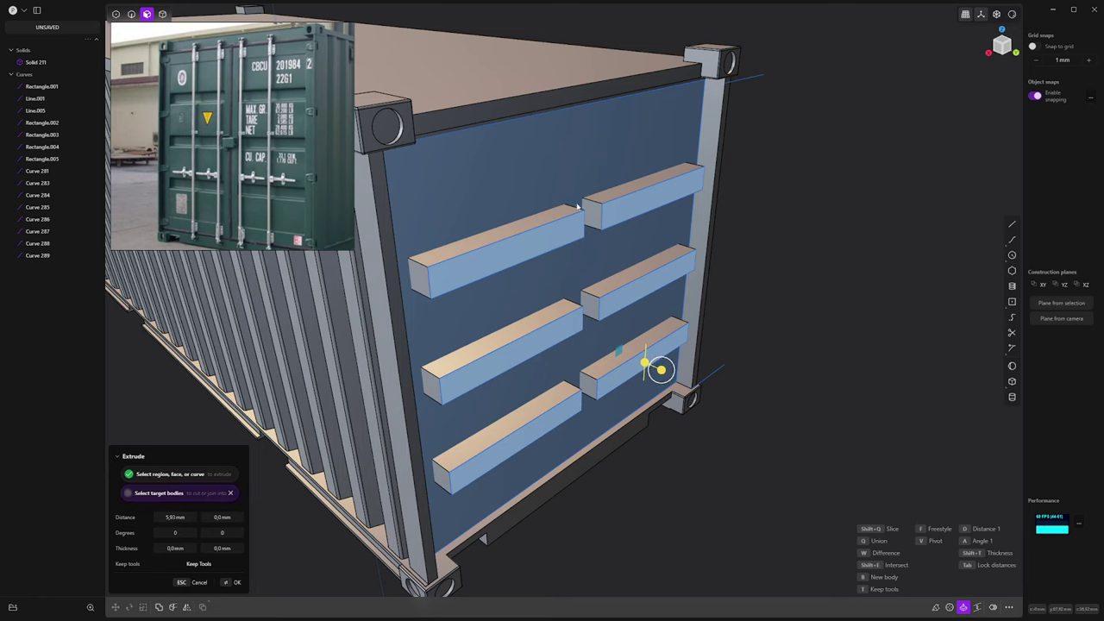
key("w")
middle_click_drag(572, 168, 686, 370)
left_click_drag(720, 394, 721, 396)
Step: Delete the leftover bar and divider curves from the door end
key("Delete")
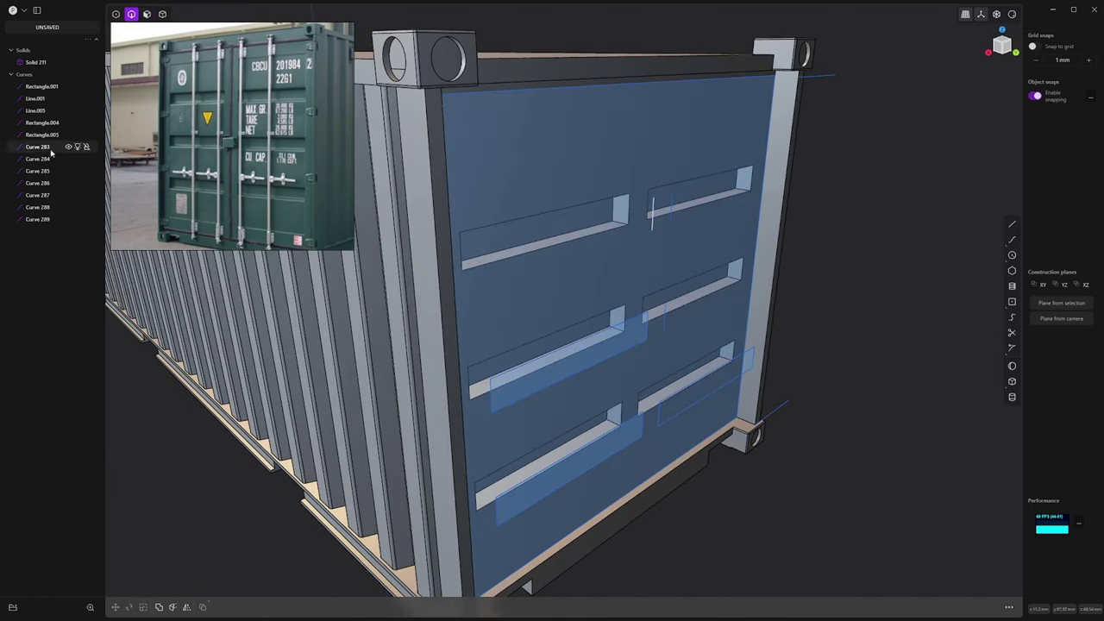
left_click(50, 135)
left_click(42, 123, "shift")
key("Delete")
middle_click_drag(585, 269, 517, 203)
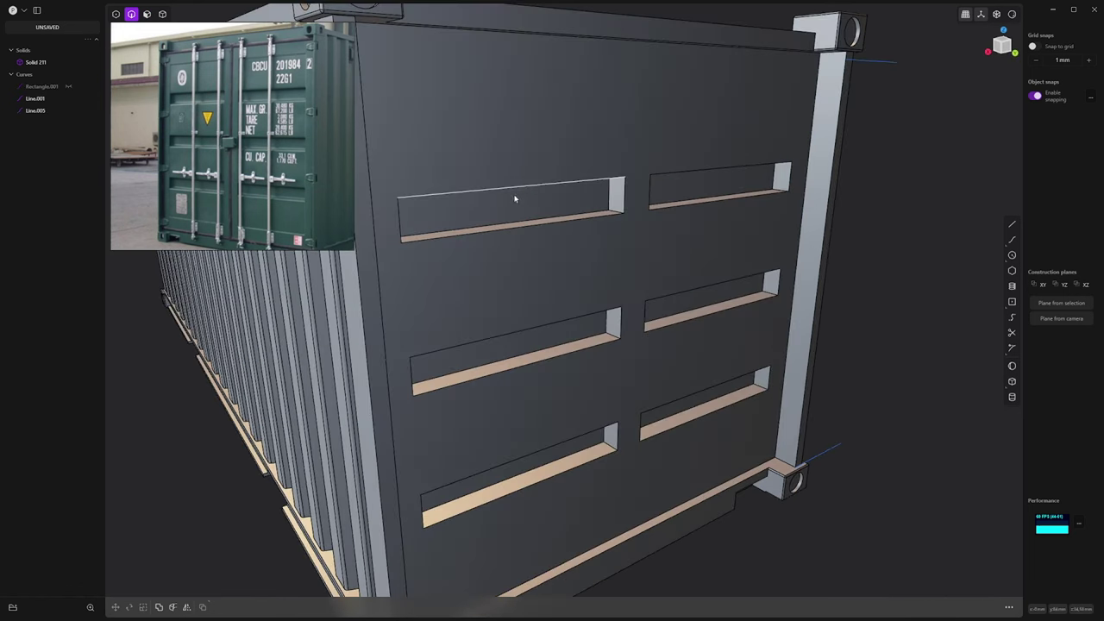
Step: Fillet the long horizontal edges of all six recesses in the door end
left_click(517, 188)
key("b")
left_click(536, 224)
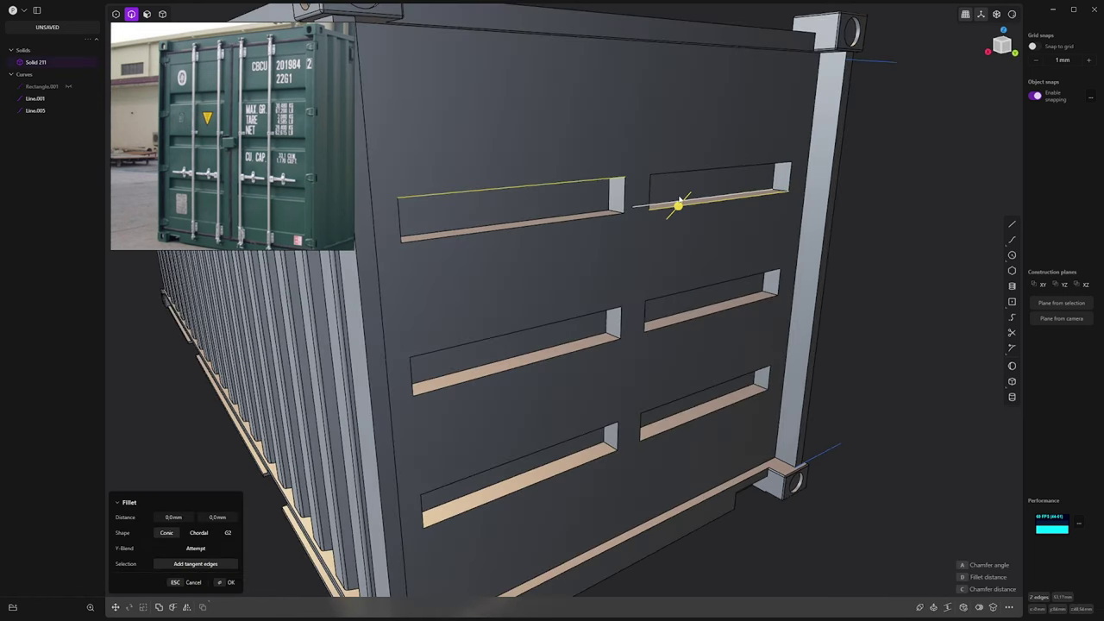
middle_click_drag(673, 191, 567, 197)
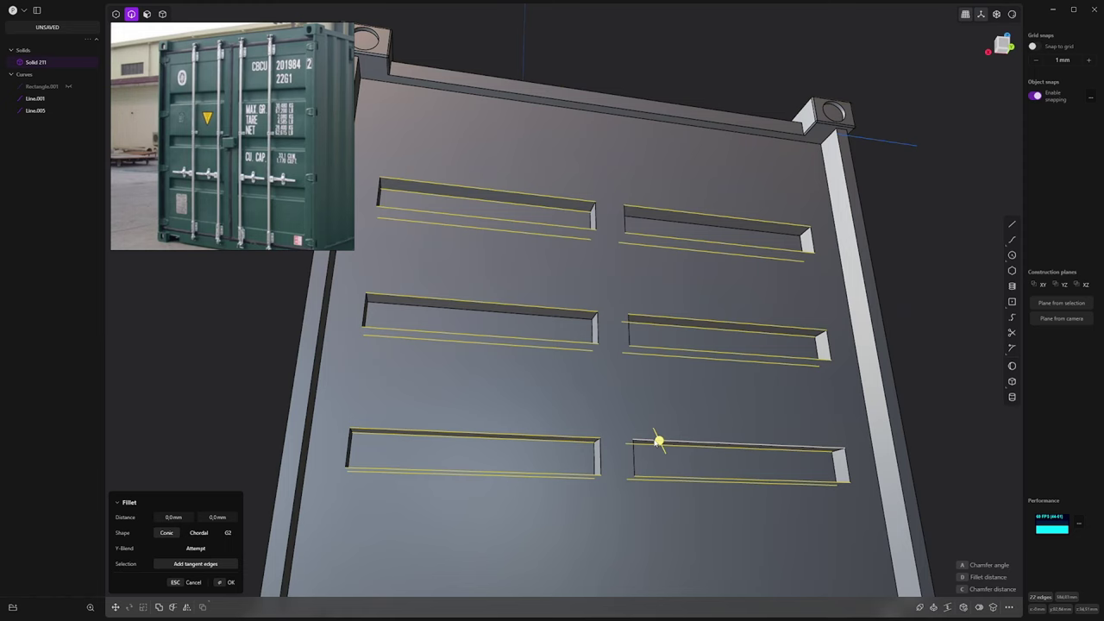
left_click_drag(658, 444, 660, 442)
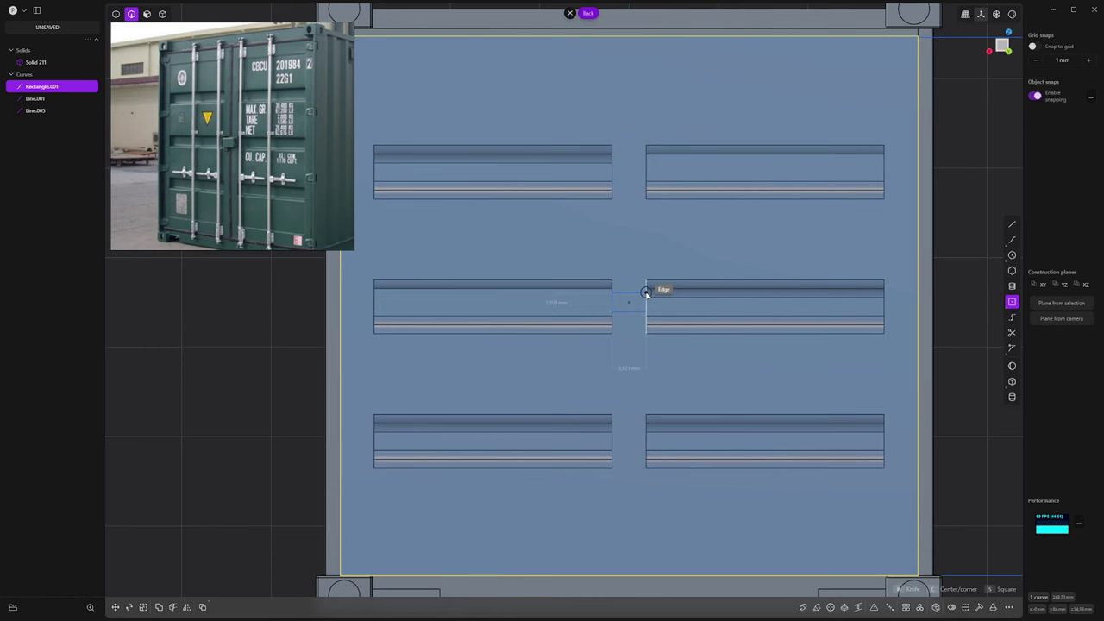
Step: Draw a small rectangle bridging the gap between the two middle recesses and narrow it by moving its left side slightly inward
left_click(645, 293)
scroll(645, 291, "up", 2)
left_click_drag(667, 344, 671, 346)
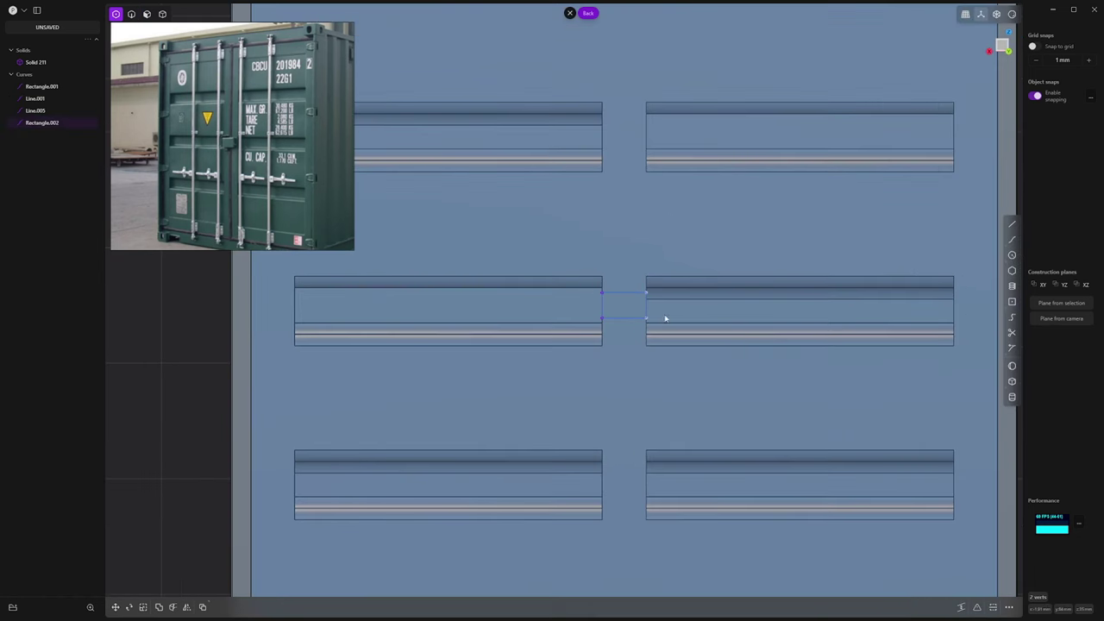
key("g")
left_click_drag(576, 307, 585, 308)
right_click(617, 299)
Step: Extrude the small rectangle outward from the door end as a separate latch block
middle_click_drag(618, 298, 622, 313)
left_click(621, 312)
key("e")
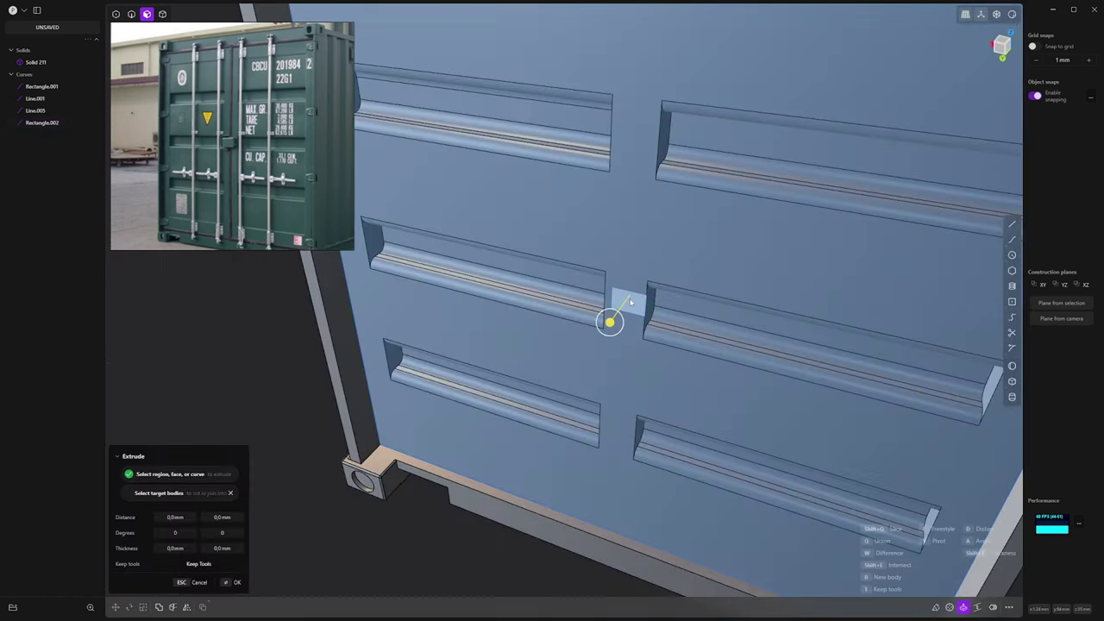
left_click_drag(604, 333, 604, 332)
right_click(605, 332)
Step: Fillet the latch block's outer right vertical edge by about 0.35 mm
scroll(629, 309, "up", 2)
key("2")
left_click(645, 318)
key("b")
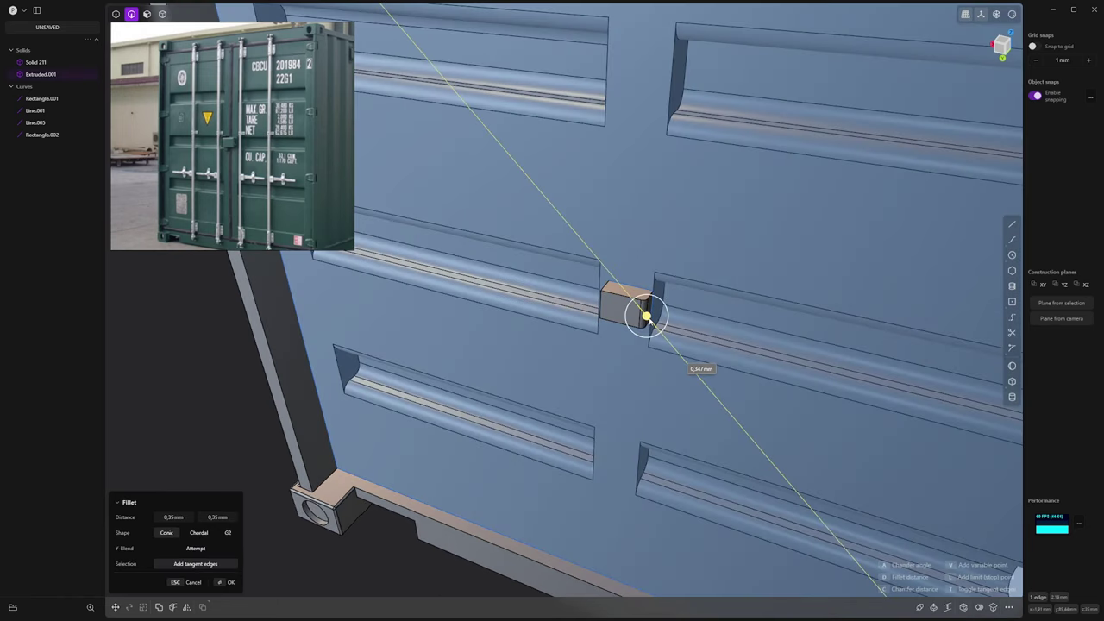
left_click(649, 320)
right_click(649, 319)
Step: Duplicate the latch block's top, left and bottom faces as a sheet and thicken it into a C-shaped bracket
middle_click_drag(569, 291, 624, 269)
key("3")
left_click(635, 271)
left_click(617, 291, "shift")
left_click(628, 318, "shift")
key("shift+d")
middle_click_drag(702, 312, 717, 367)
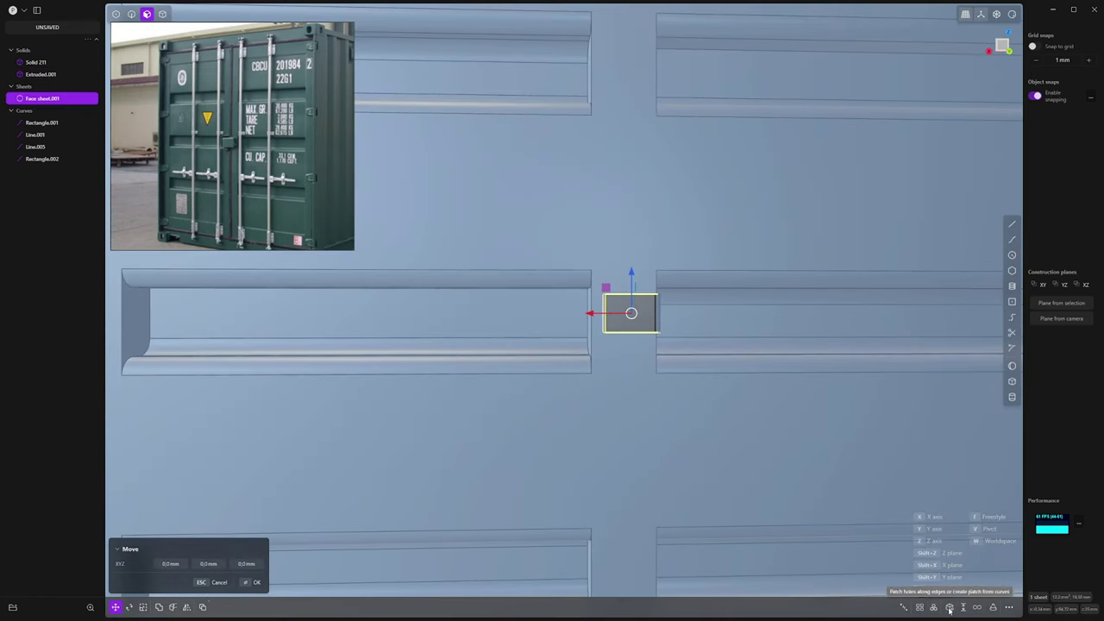
left_click(964, 609)
left_click_drag(634, 332, 635, 335)
key("Return")
Step: Delete the unwanted face on the bracket and offset the end faces of its two arms to shorten them
middle_click_drag(635, 336, 612, 285)
key("alt+z")
scroll(650, 287, "up", 3)
left_click(638, 323)
key("Delete")
left_click(635, 259)
left_click(639, 320, "shift")
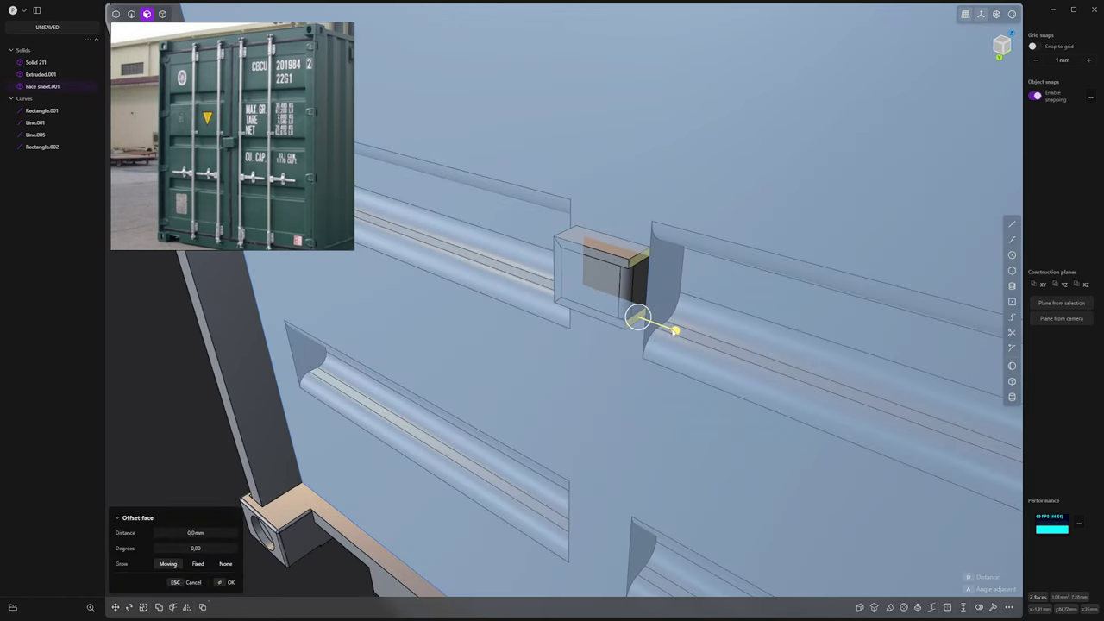
left_click_drag(641, 316, 642, 318)
key("Return")
Step: Union the C-shaped bracket with the latch block
key("4")
middle_click_drag(641, 318, 712, 282)
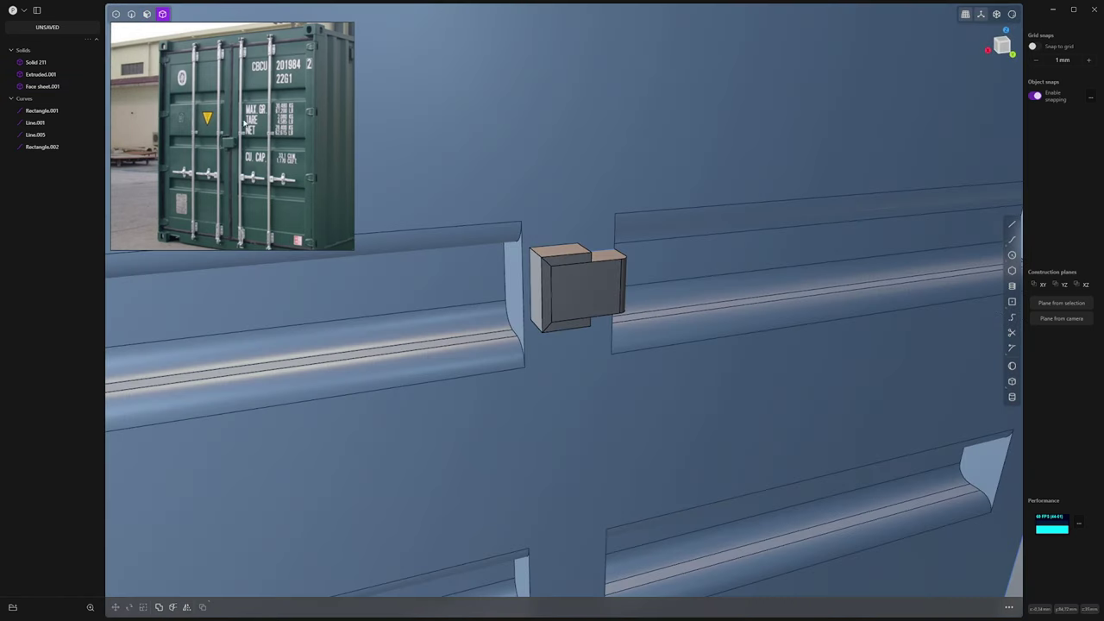
middle_click_drag(545, 236, 652, 290)
left_click(670, 320)
left_click(675, 289)
key("q")
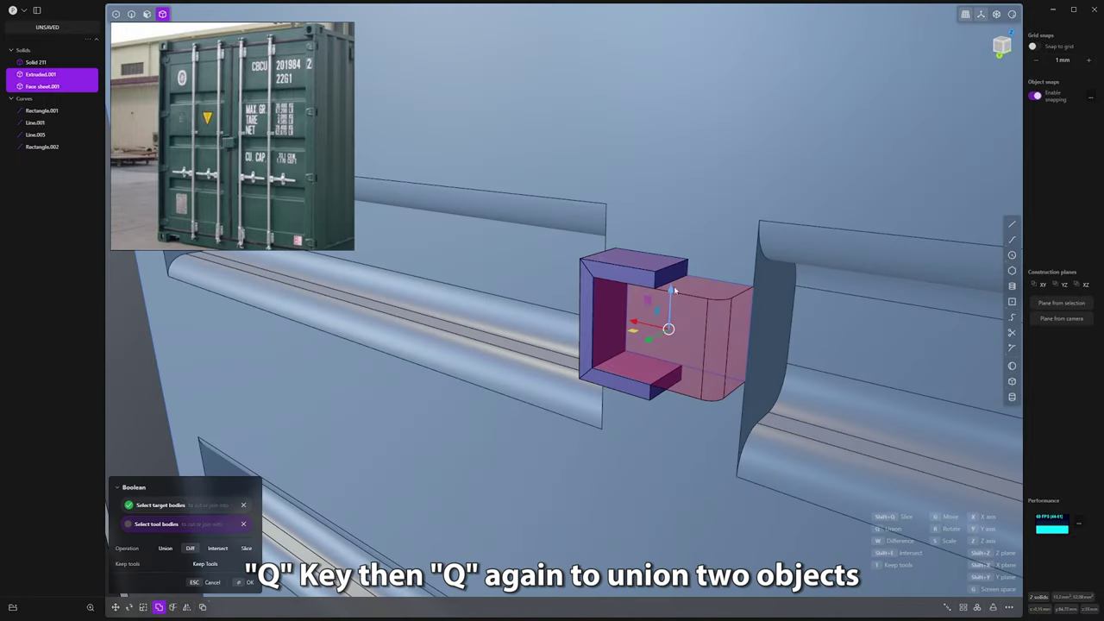
key("q")
key("Return")
Step: Create a pipe with a section size of about 0.22 mm as a new body along the latch's rear left vertical edge
middle_click_drag(669, 285, 766, 306)
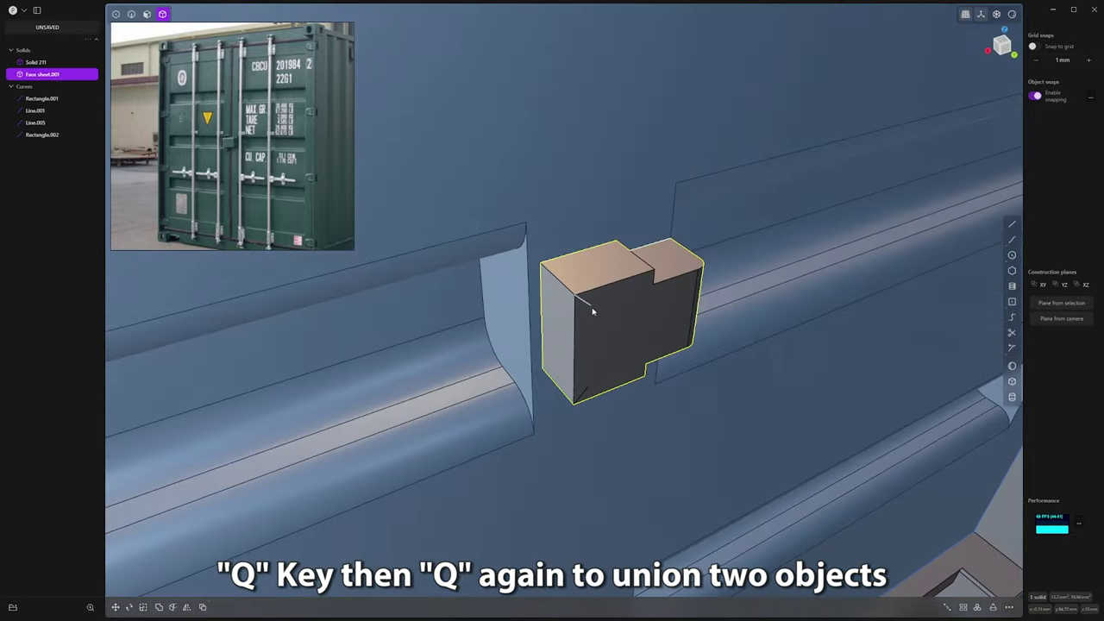
key("2")
left_click(536, 309)
key("p")
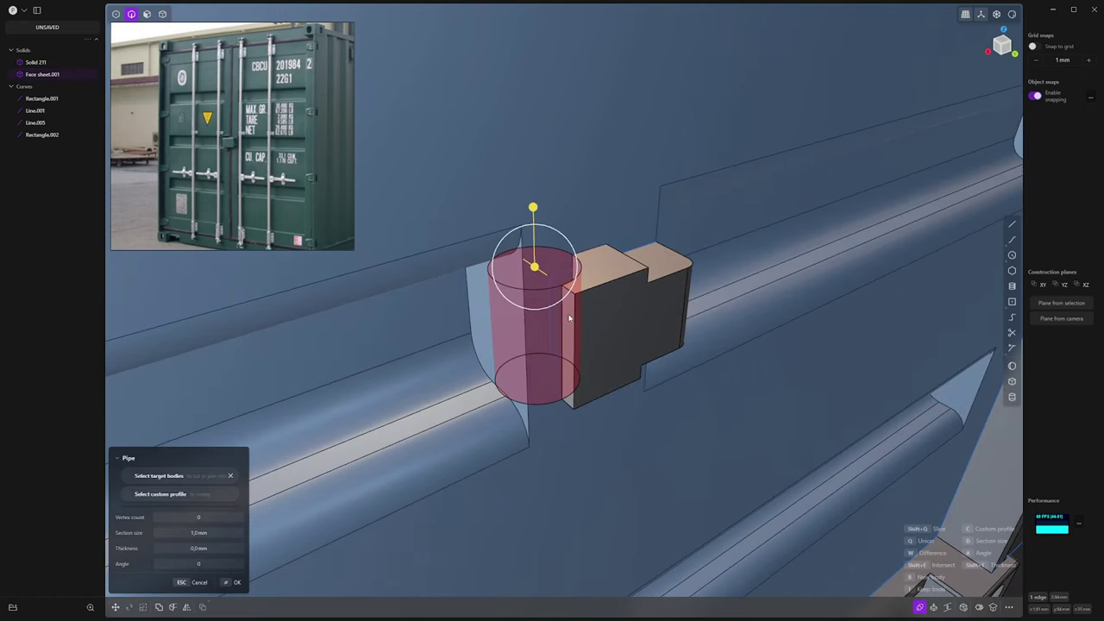
key("b")
middle_click_drag(587, 291, 606, 186)
left_click_drag(607, 186, 611, 209)
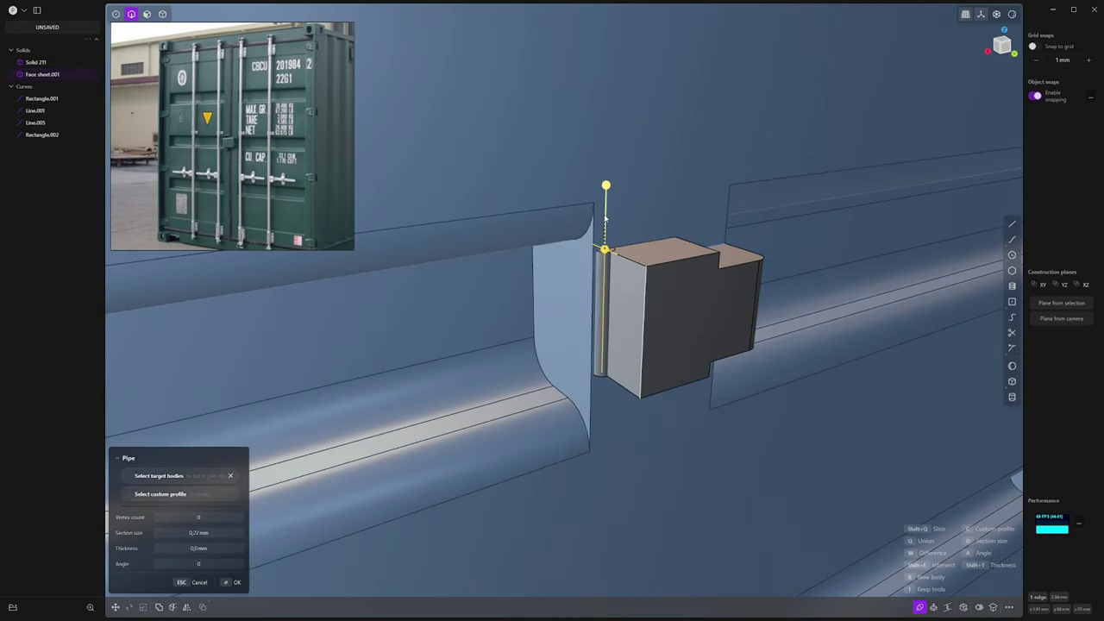
right_click(609, 224)
Step: Scale the hinge pipe vertically to about 0.58 of its length
scroll(609, 225, "up", 2)
key("s")
middle_click_drag(610, 226, 609, 207)
left_click_drag(606, 295, 607, 309)
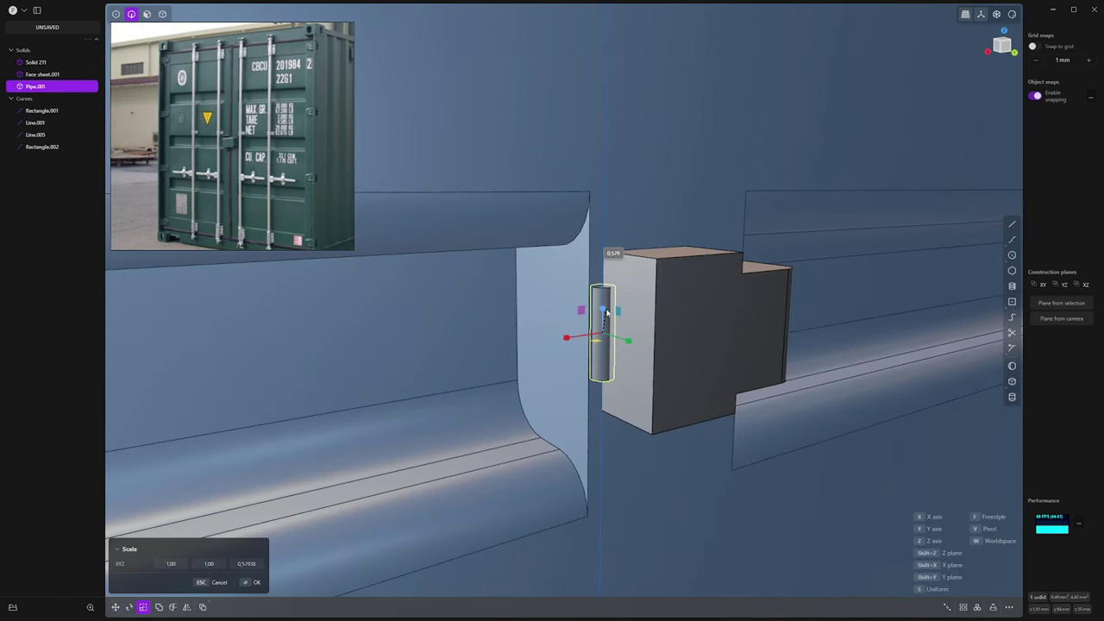
right_click(610, 310)
left_click(624, 294)
middle_click_drag(623, 294, 653, 345)
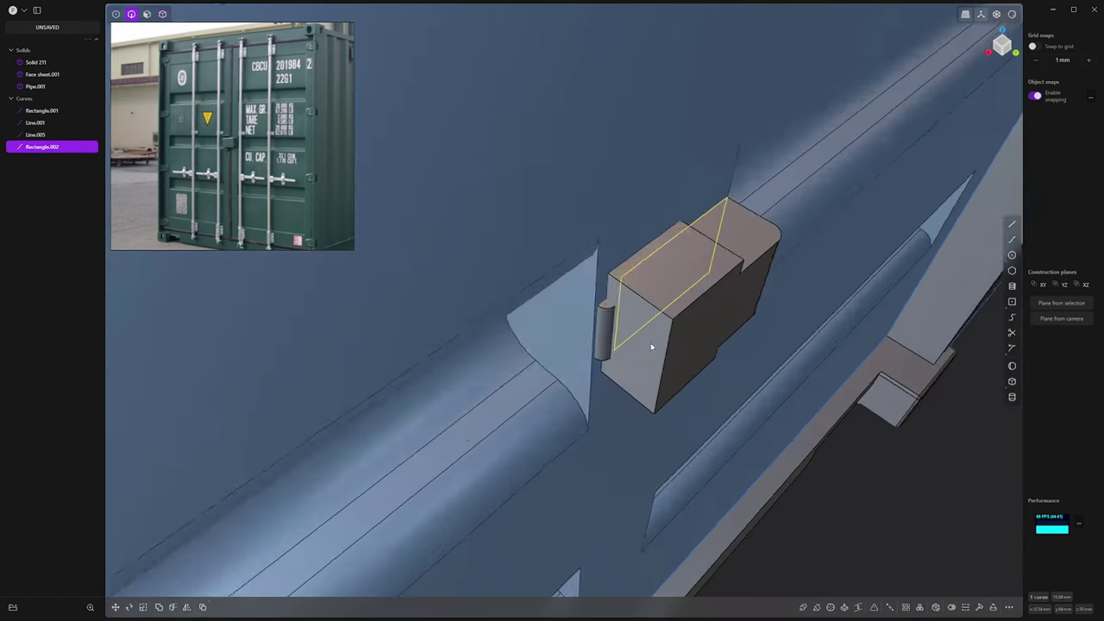
scroll(653, 345, "down", 1)
left_click(892, 475)
key("4")
middle_click_drag(892, 475, 717, 431)
scroll(658, 268, "down", 3)
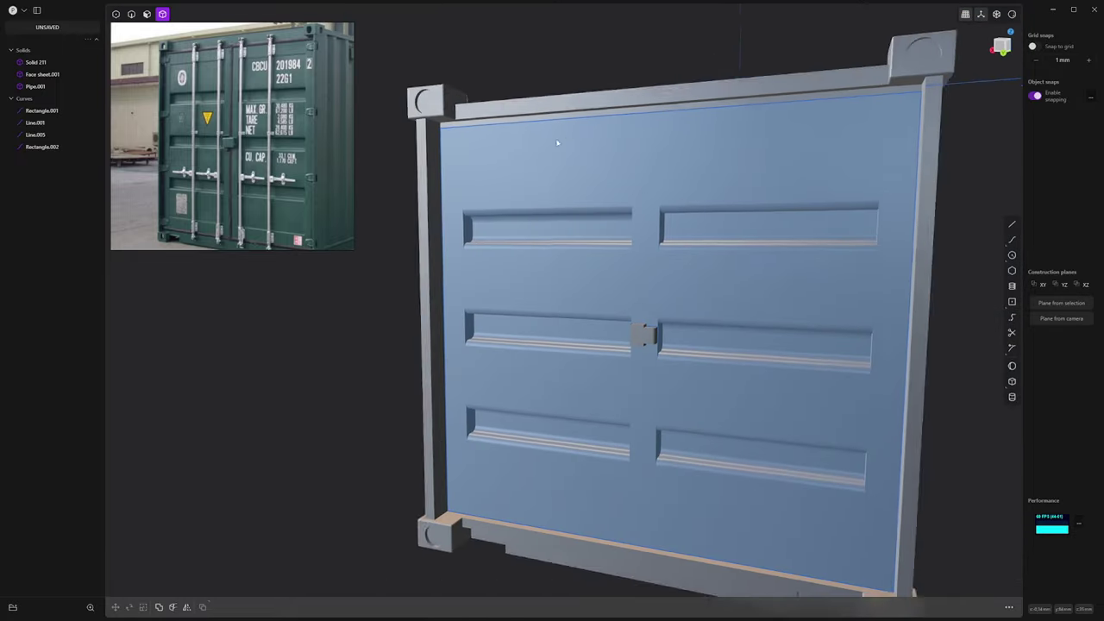
Step: Delete the leftover line near the upper edge of the door end
key("2")
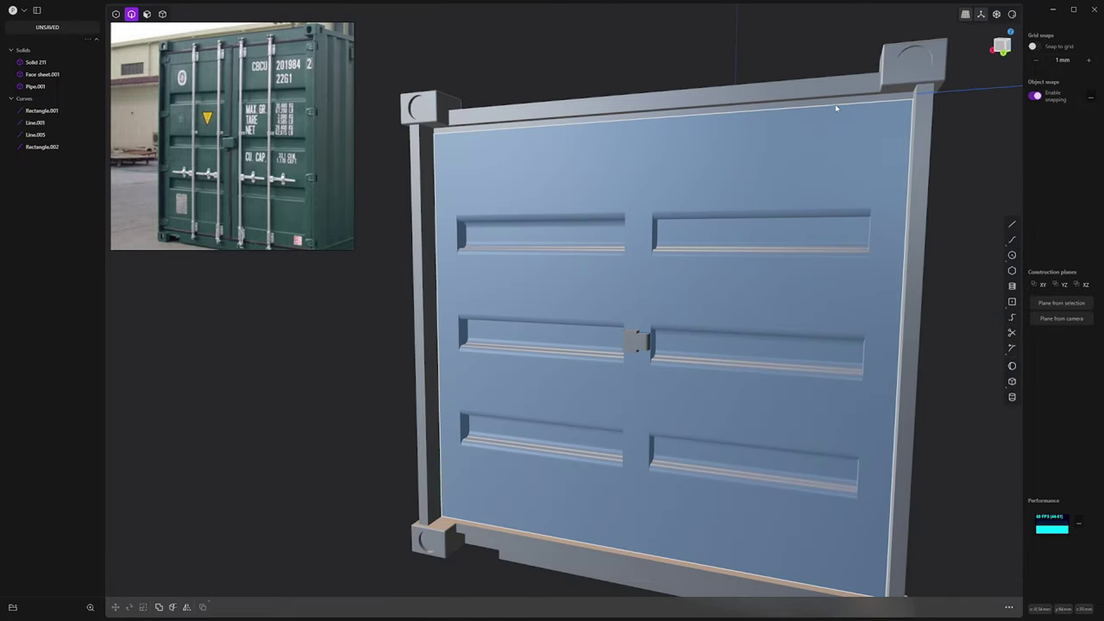
middle_click_drag(836, 108, 867, 155)
key("ctrl+KP_3")
key("ctrl+KP_1")
left_click(876, 165)
key("Delete")
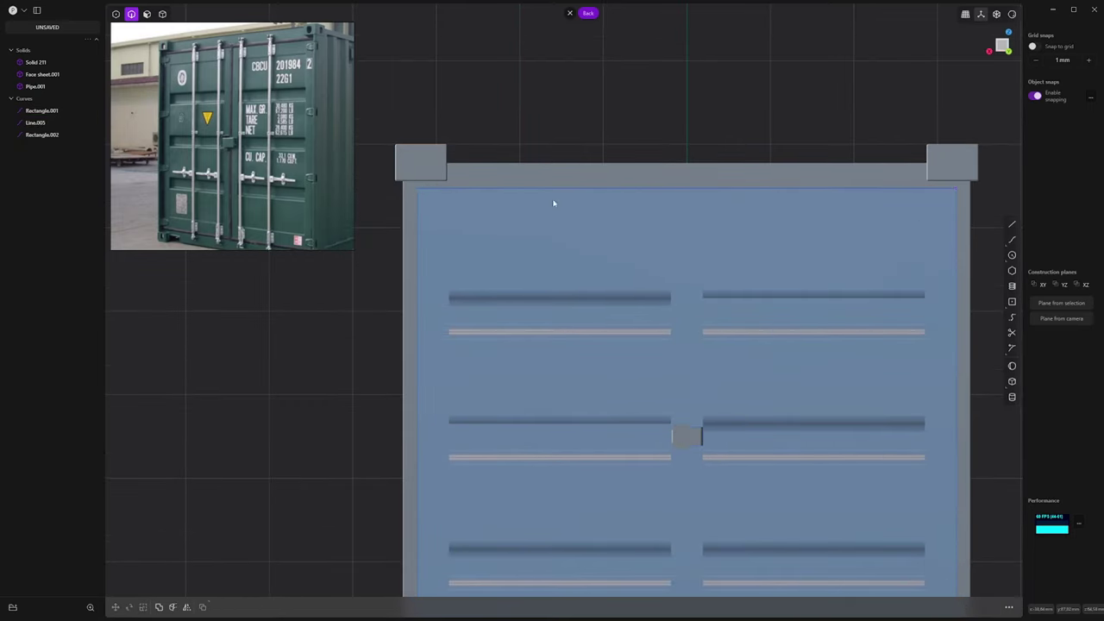
Step: Draw a straight line along the upper edge of the door wall from one corner to the other
left_click(1012, 224)
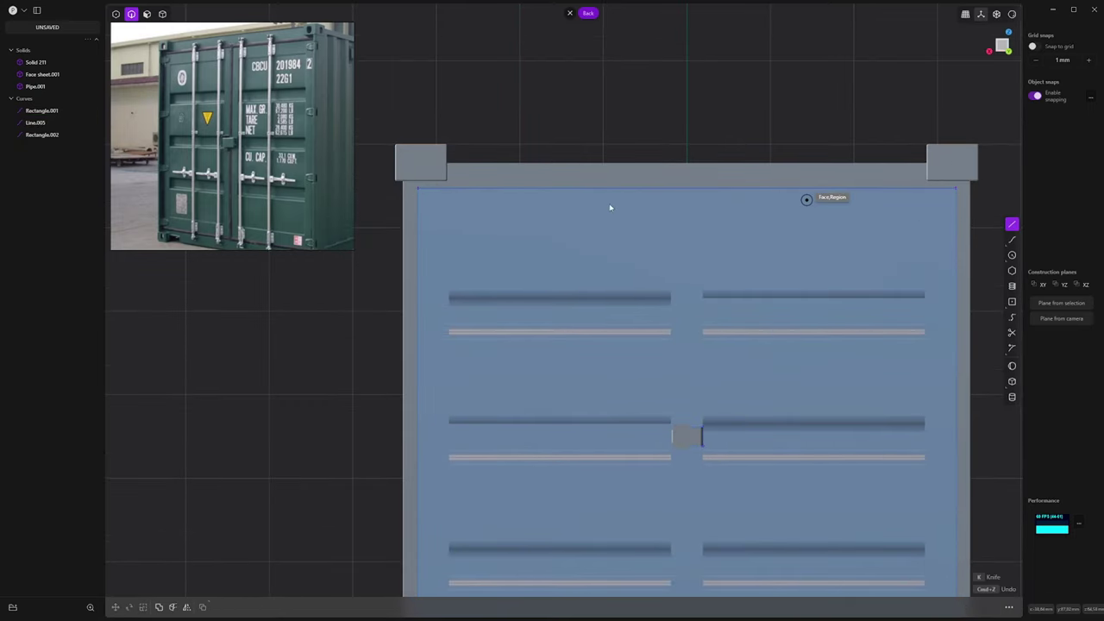
left_click(417, 188)
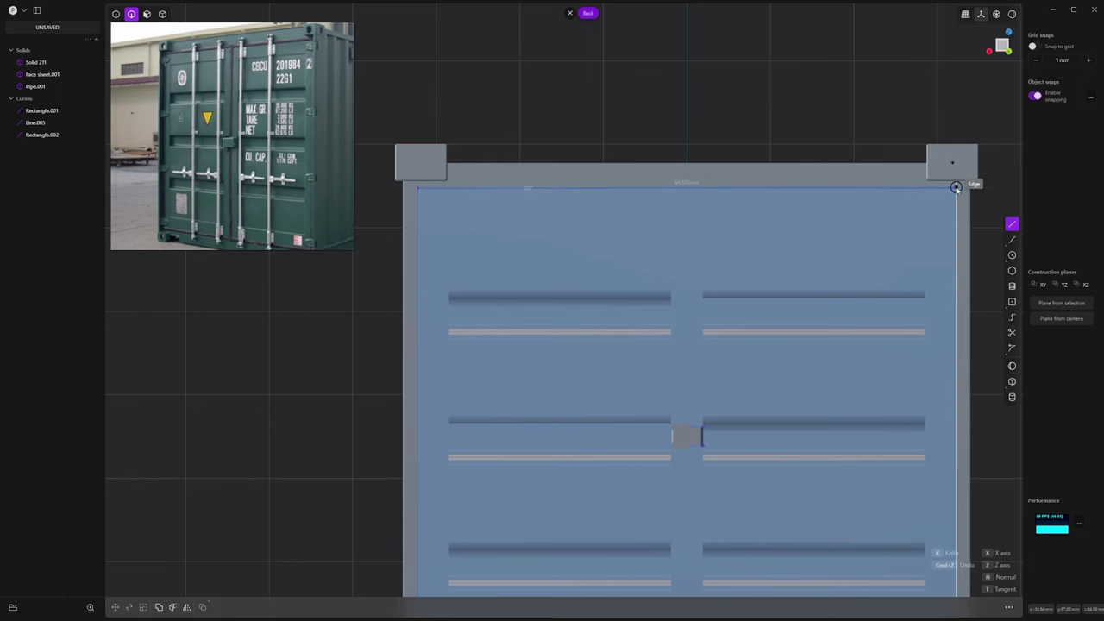
left_click(956, 188)
middle_click_drag(956, 187, 829, 249)
Step: Cut a groove into the container body with a difference pipe of 0.2 mm section size along the upper door line
left_click(779, 182)
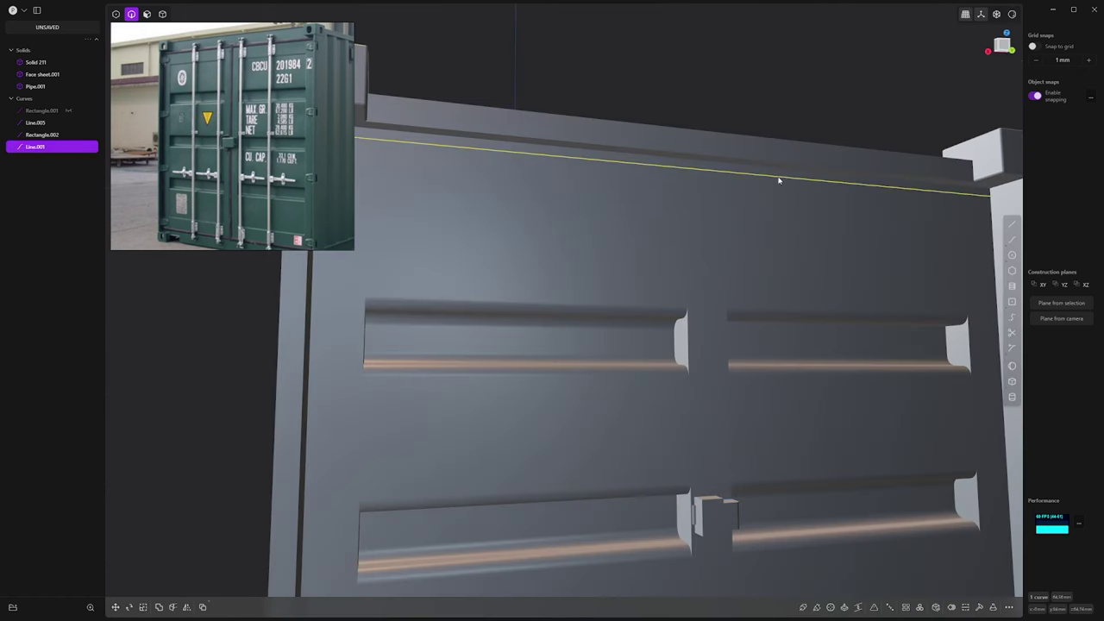
key("p")
middle_click_drag(608, 225, 774, 327)
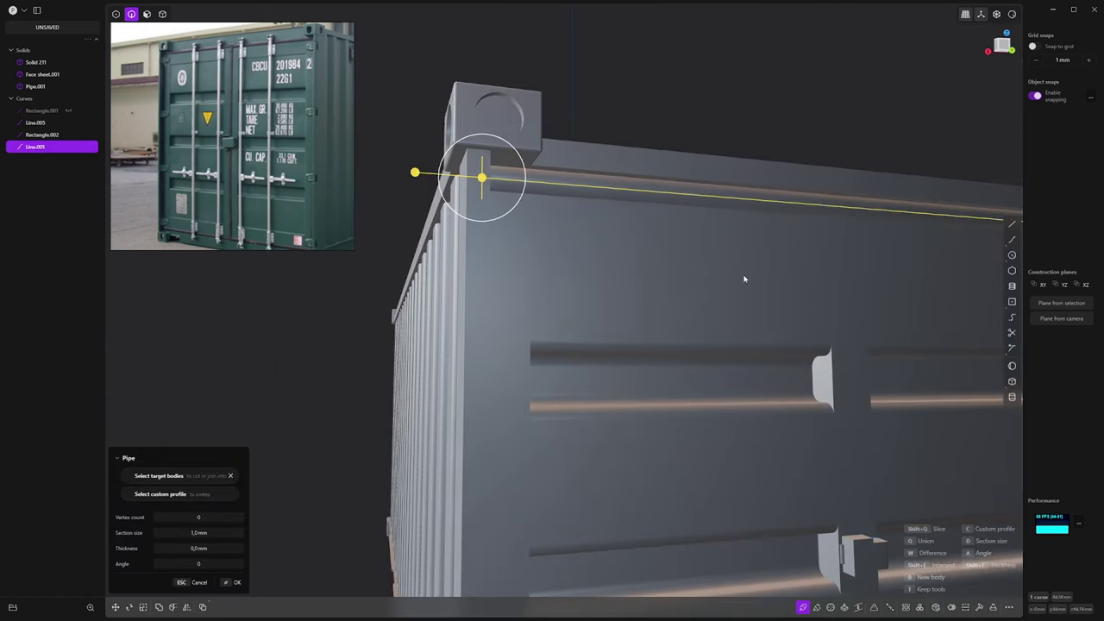
middle_click_drag(732, 279, 534, 228)
key("w")
left_click(578, 243)
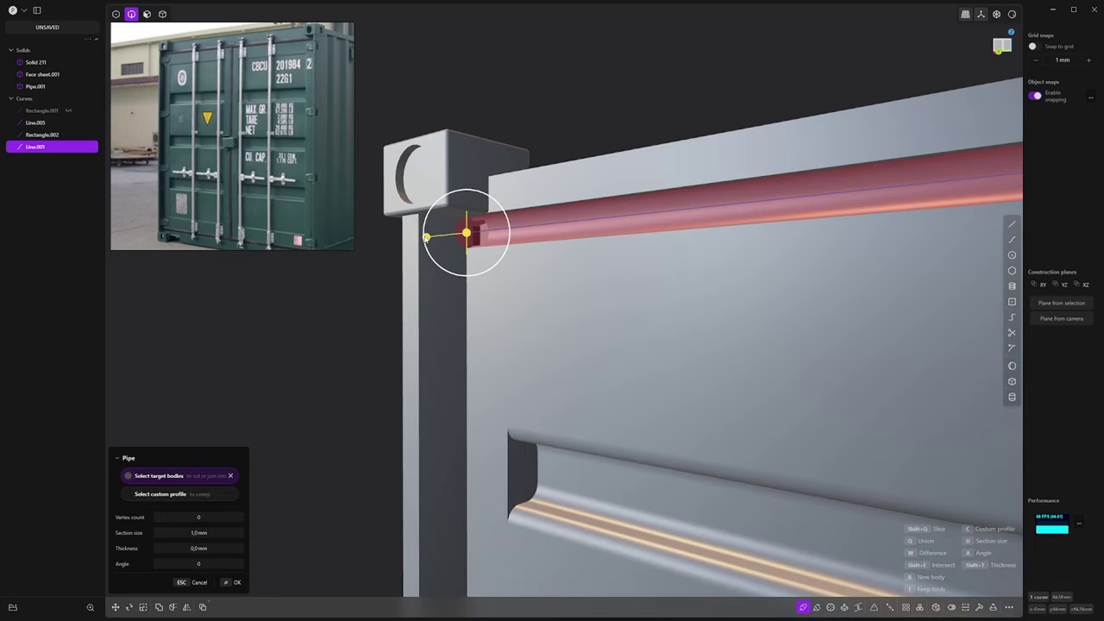
left_click(198, 534)
type("0,2")
key("Return")
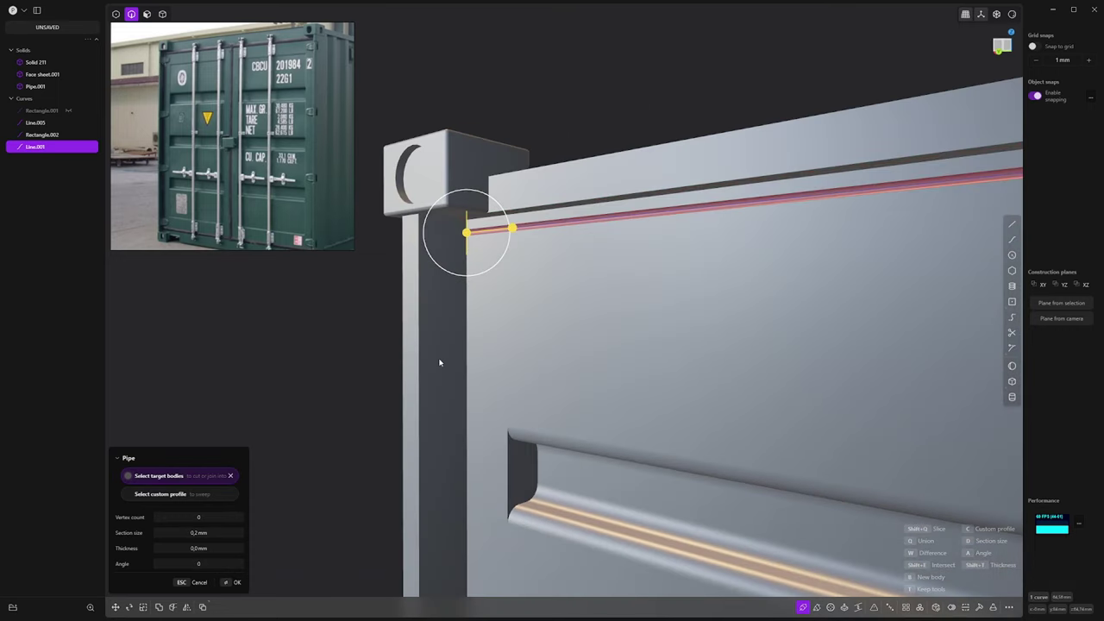
middle_click_drag(469, 356, 613, 353)
middle_click_drag(640, 178, 606, 234)
right_click(652, 164)
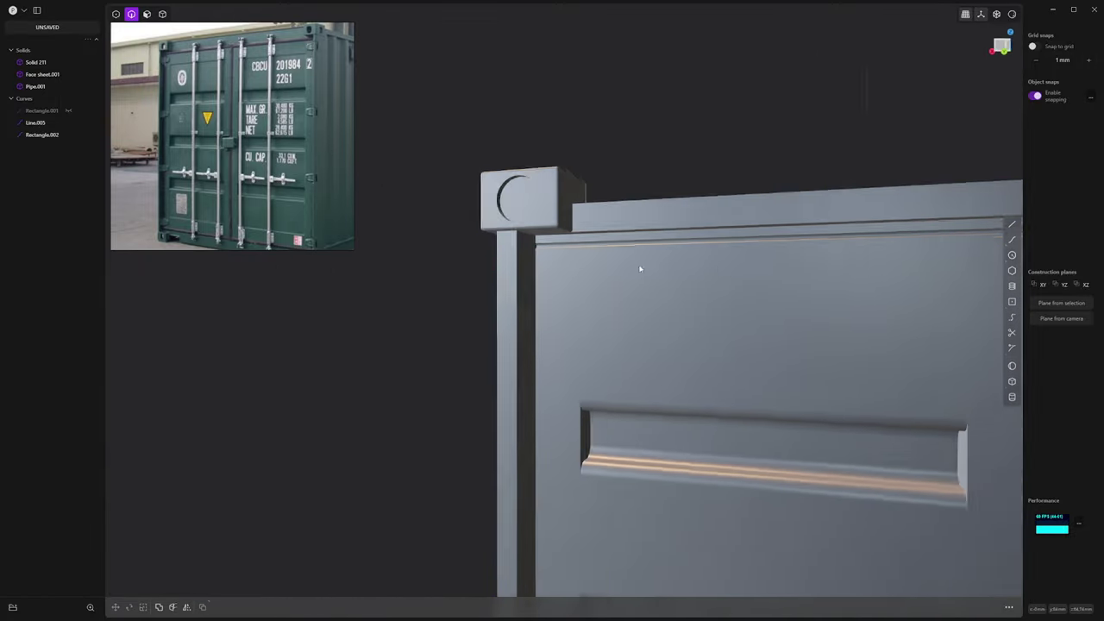
middle_click_drag(641, 267, 682, 190)
scroll(577, 281, "down", 5)
scroll(673, 261, "up", 3)
middle_click_drag(473, 147, 601, 201, "alt")
key("ctrl+KP_1")
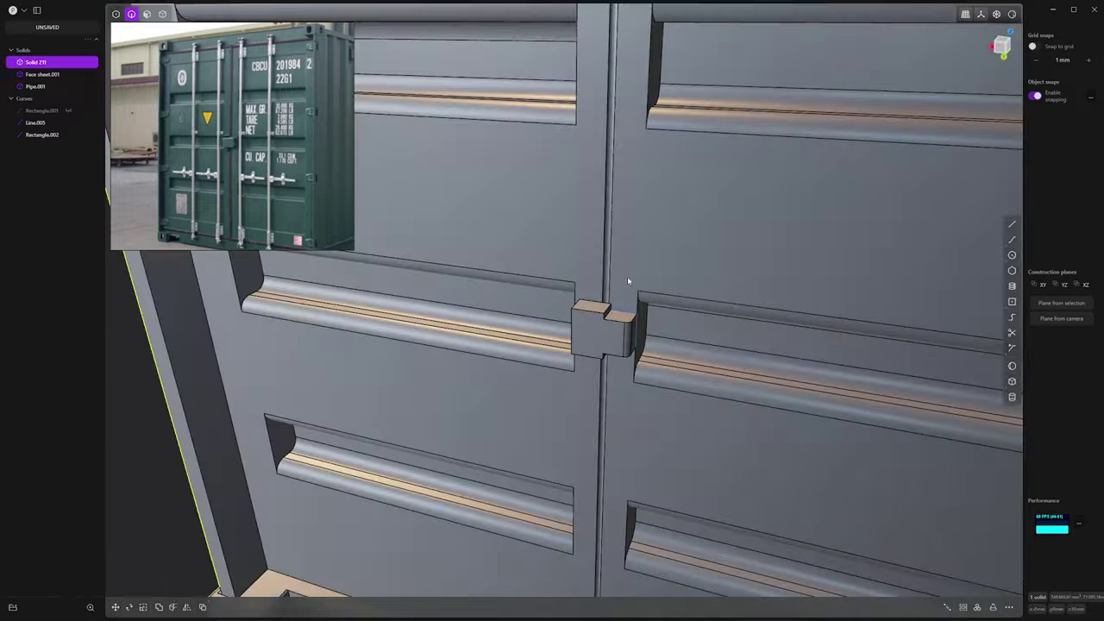
Step: Extend the central latch block into the door wall by offsetting its back face
middle_click_drag(627, 276, 579, 397)
key("3")
scroll(562, 401, "down", 3)
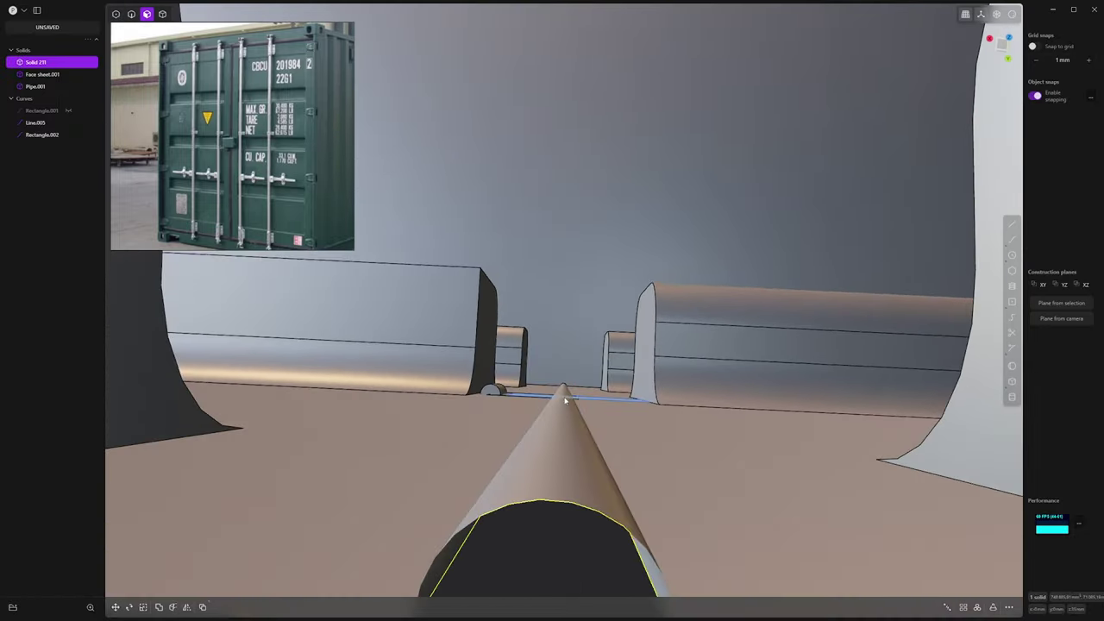
scroll(566, 391, "up", 3)
left_click(566, 391)
left_click_drag(567, 347, 570, 316)
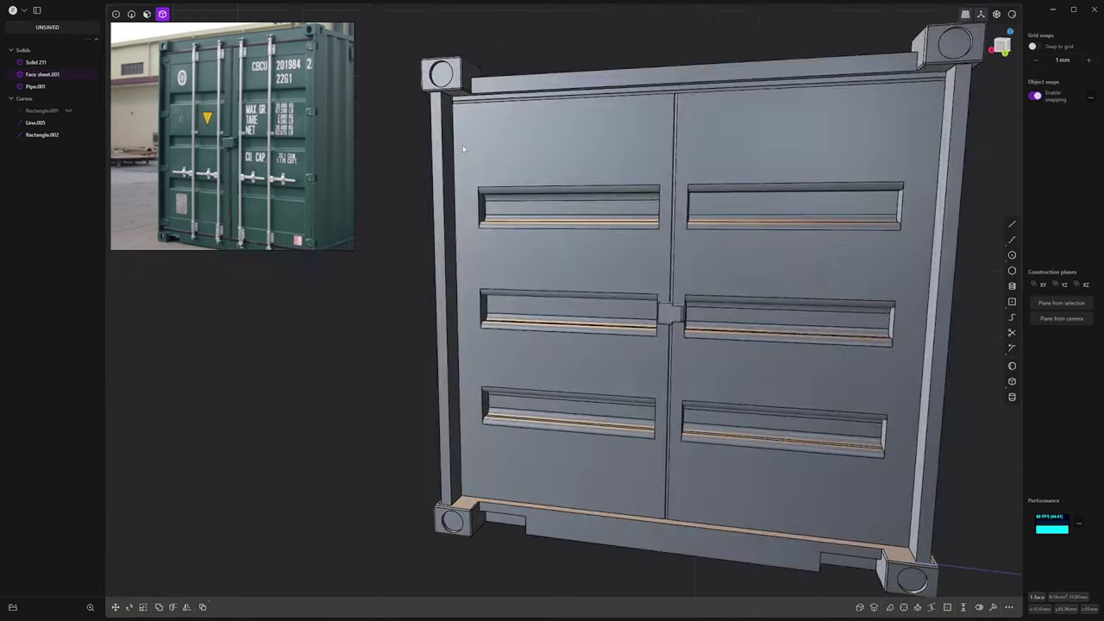
Step: Draw a tall corner rectangle over the left door, spanning the width of its recesses from above the first to below the last
key("ctrl+KP_1")
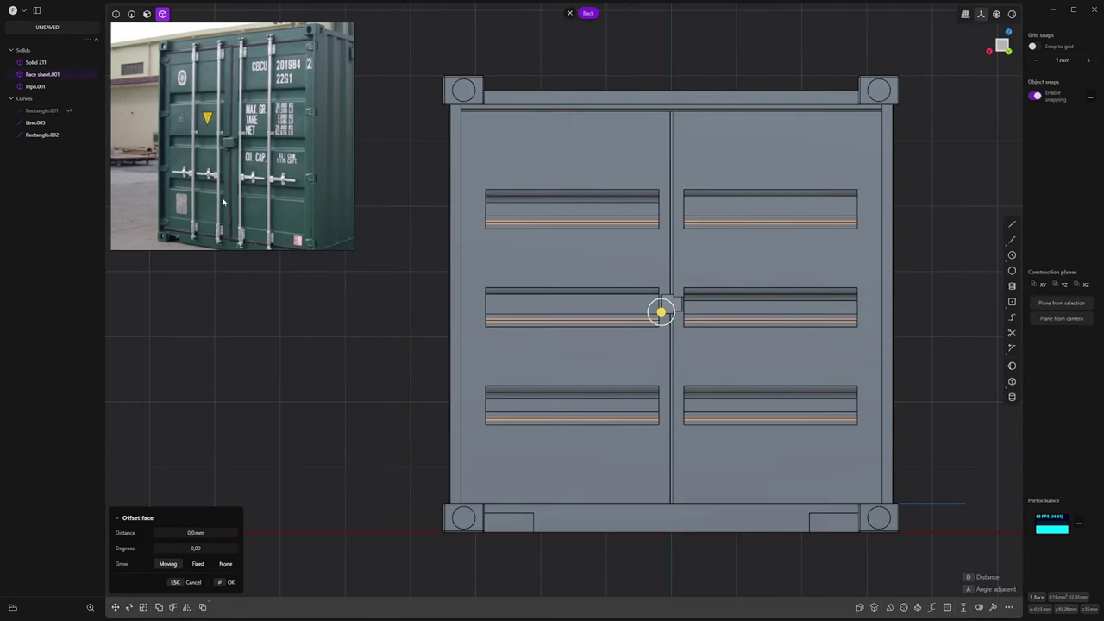
left_click(1012, 302)
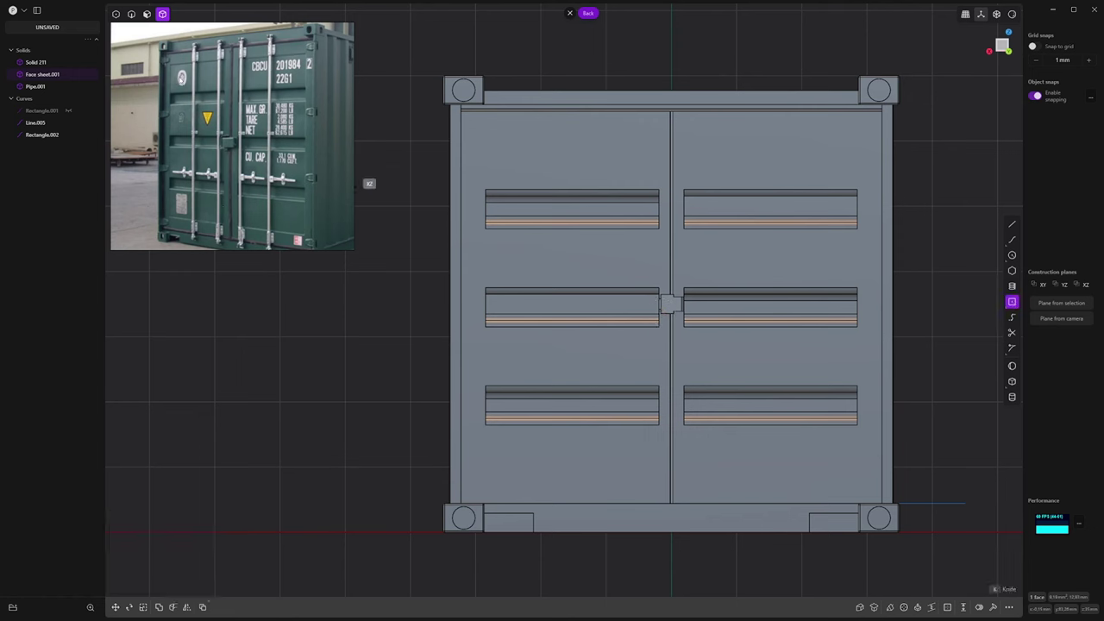
key("shift")
key("shift")
left_click(998, 15)
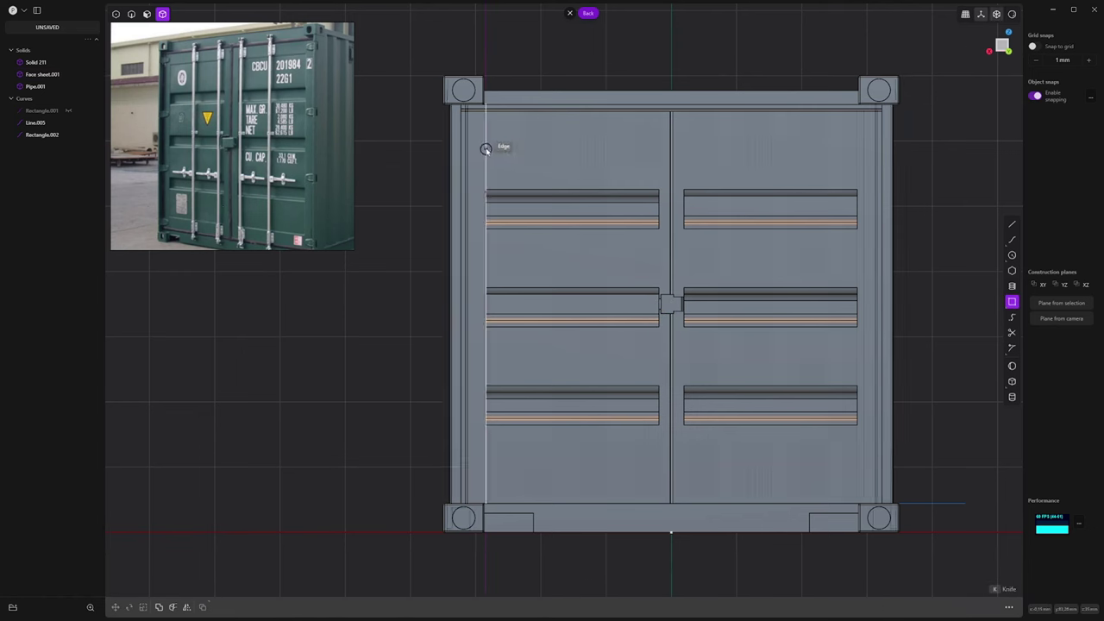
left_click(485, 138)
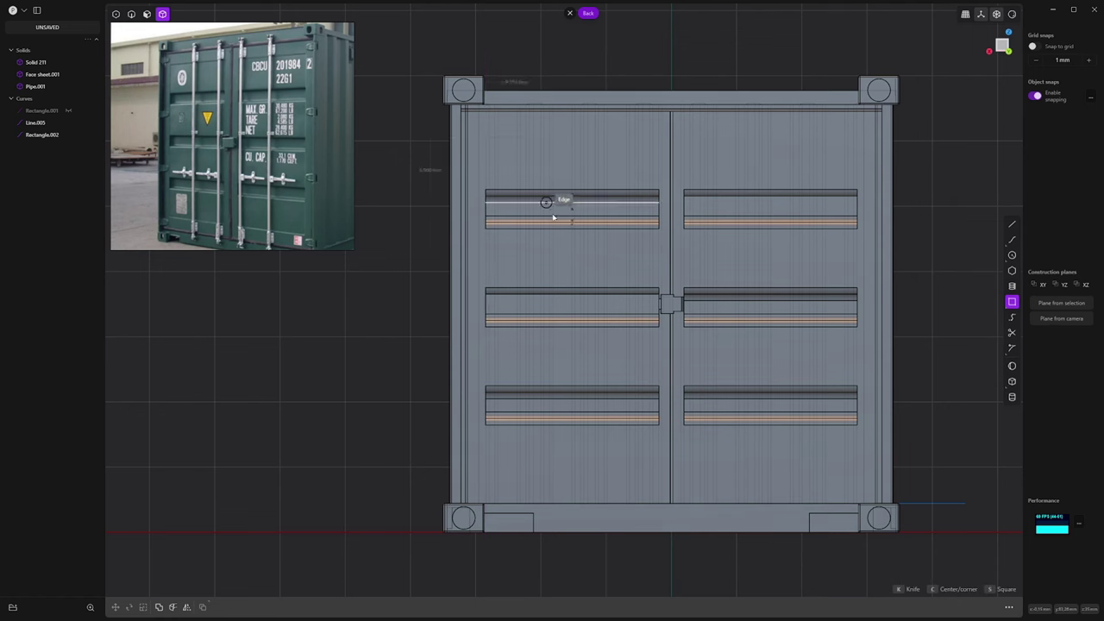
left_click(659, 478)
Step: Move the rectangle along Y onto the door surface and adjust the position of its left side along X
middle_click_drag(659, 478, 681, 418)
key("g")
key("y")
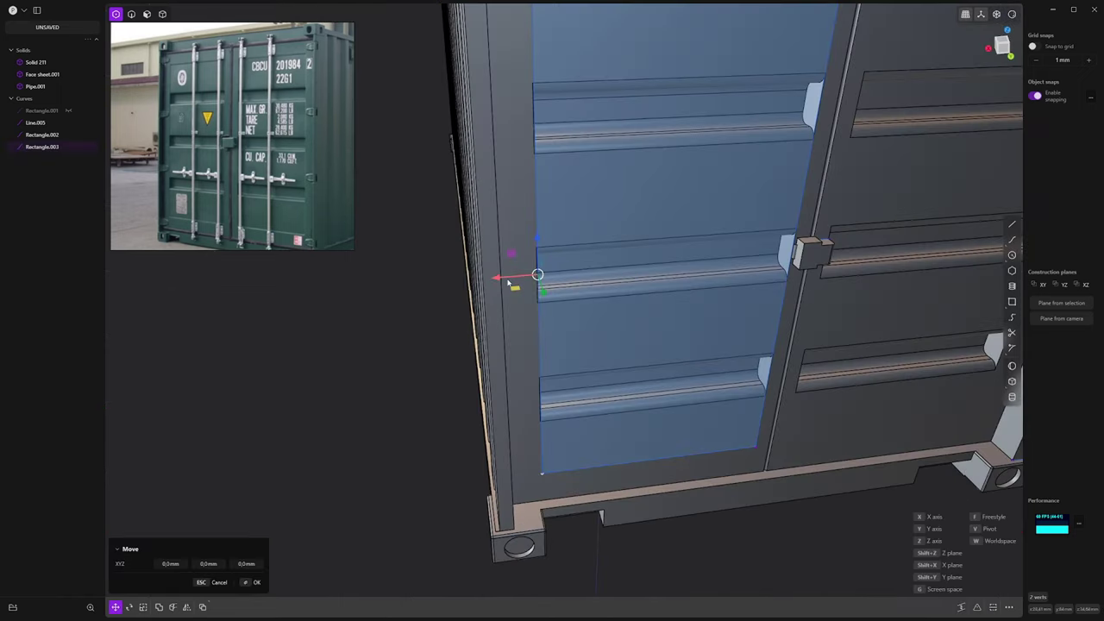
left_click_drag(506, 280, 536, 255)
left_click(537, 249)
middle_click_drag(661, 251, 732, 250)
Step: Try to cut a groove into the left door along the tall rectangle with a difference pipe, then undo it
middle_click_drag(850, 96, 766, 138, "shift")
key("2")
scroll(755, 86, "down", 1)
left_click(753, 46)
scroll(756, 121, "up", 1)
key("p")
scroll(694, 188, "up", 1)
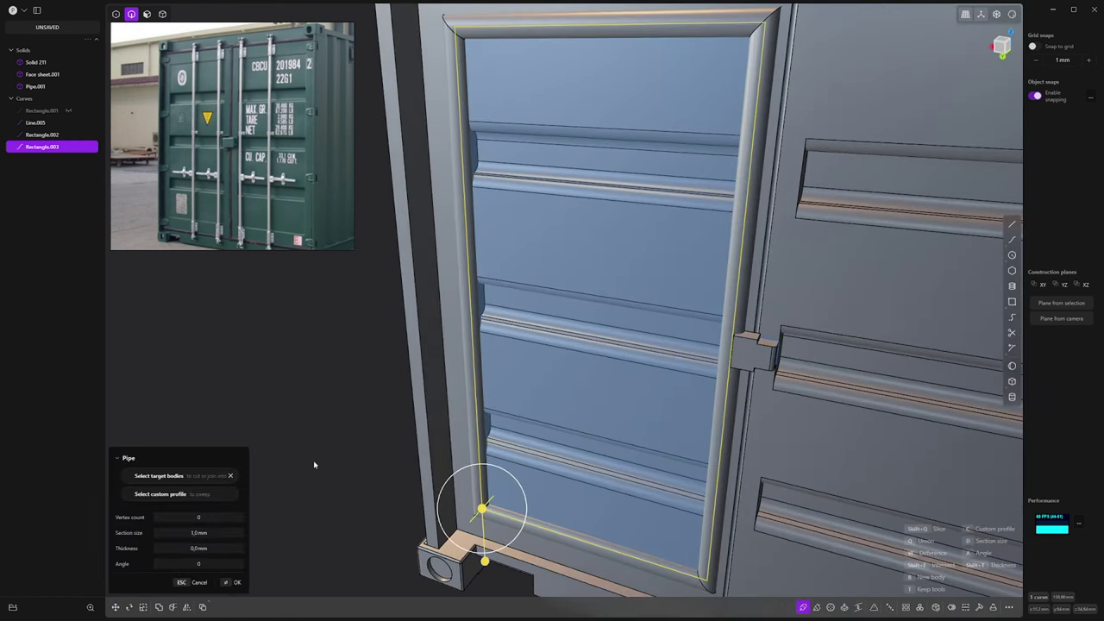
middle_click_drag(452, 292, 528, 303)
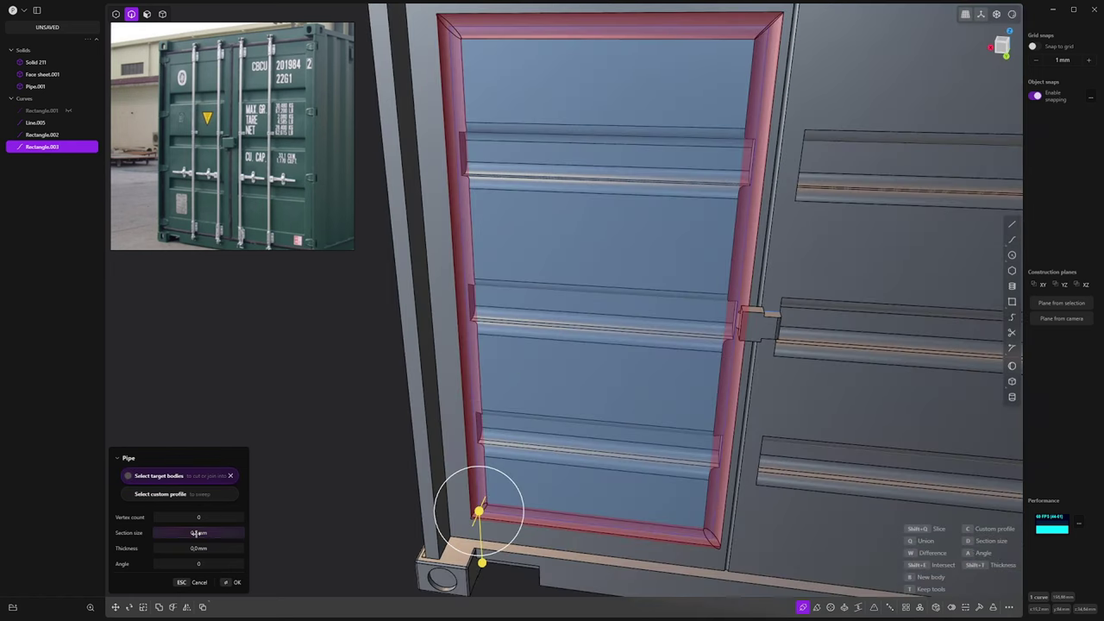
key("Escape")
key("ctrl+z")
middle_click_drag(502, 226, 192, 128)
key("ctrl+z")
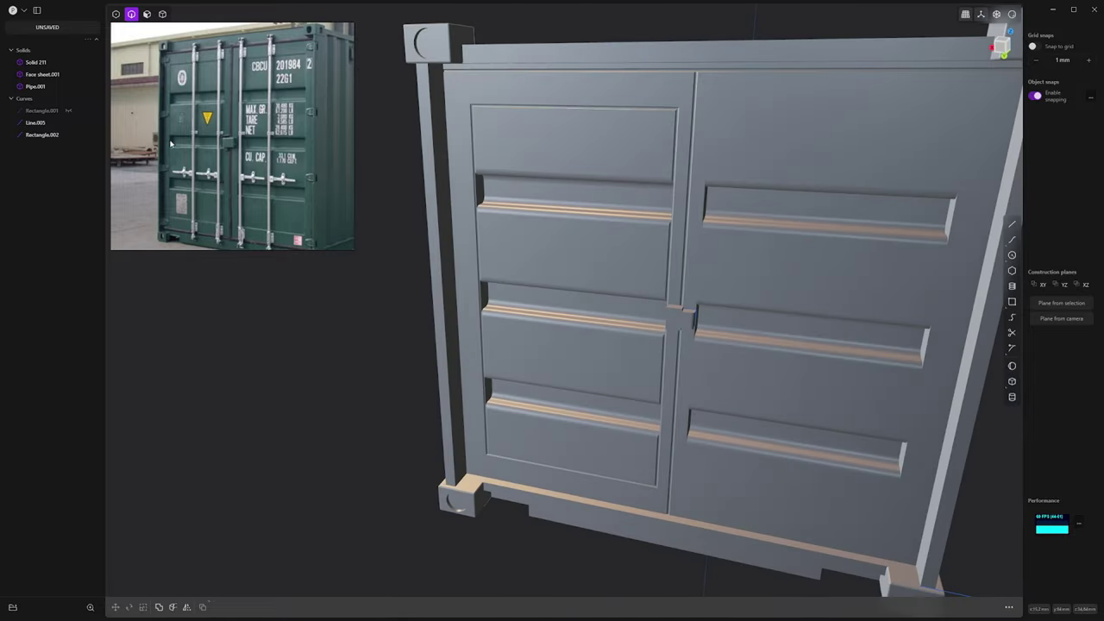
scroll(315, 175, "up", 2)
scroll(443, 323, "up", 10)
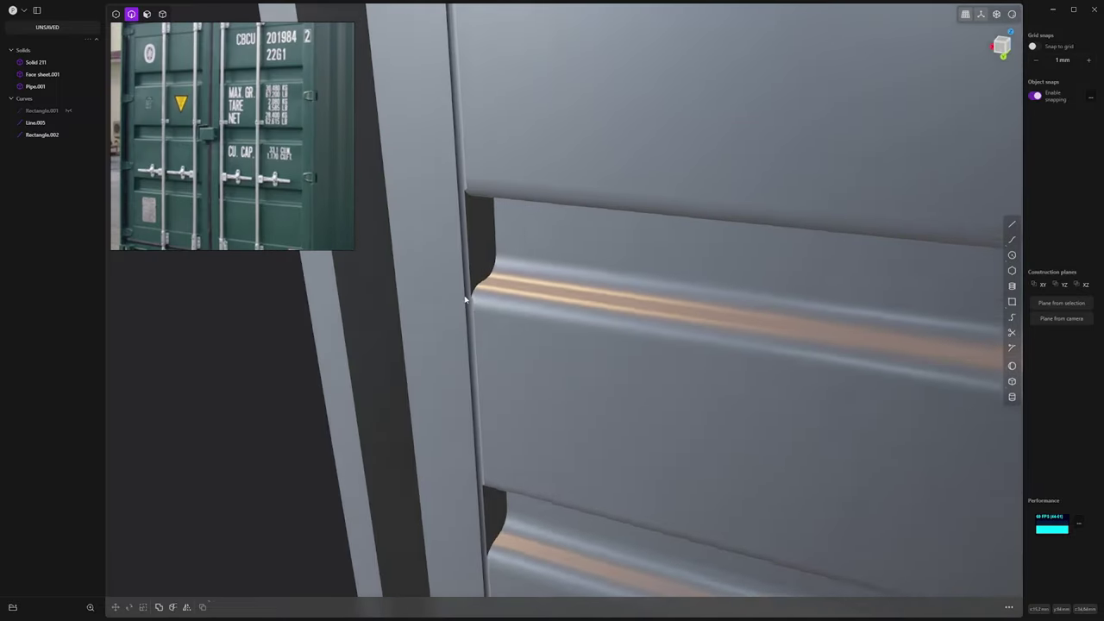
middle_click_drag(465, 300, 489, 200)
key("ctrl+shift+z")
Step: Offset the tall door rectangle outward by 0.2 mm
left_click(475, 269)
scroll(523, 264, "down", 10)
middle_click_drag(523, 264, 534, 371)
scroll(542, 362, "up", 3)
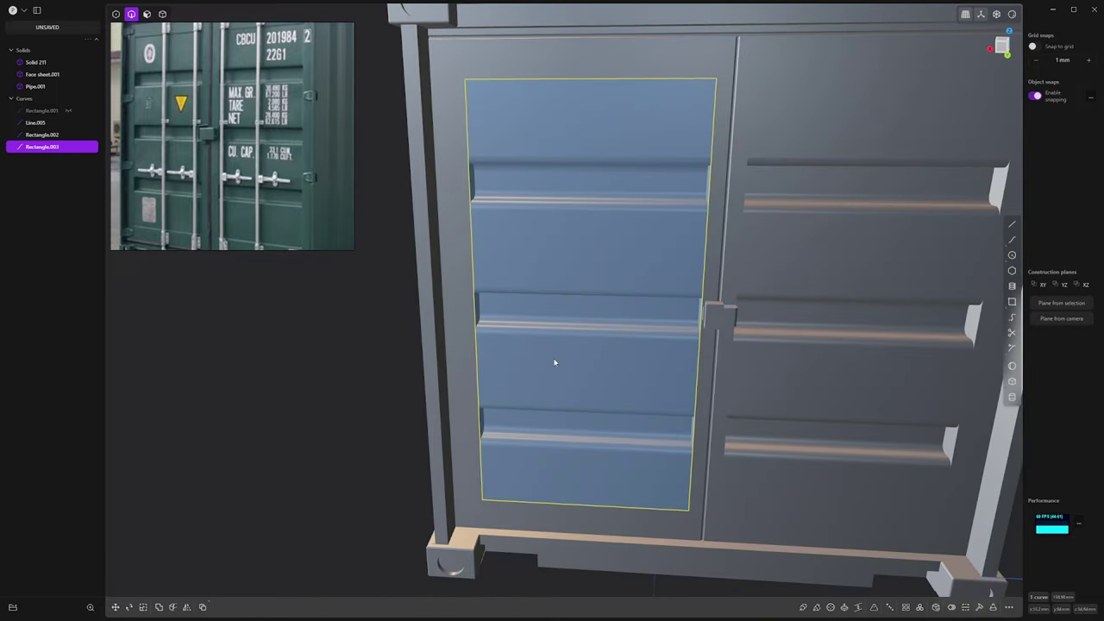
key("o")
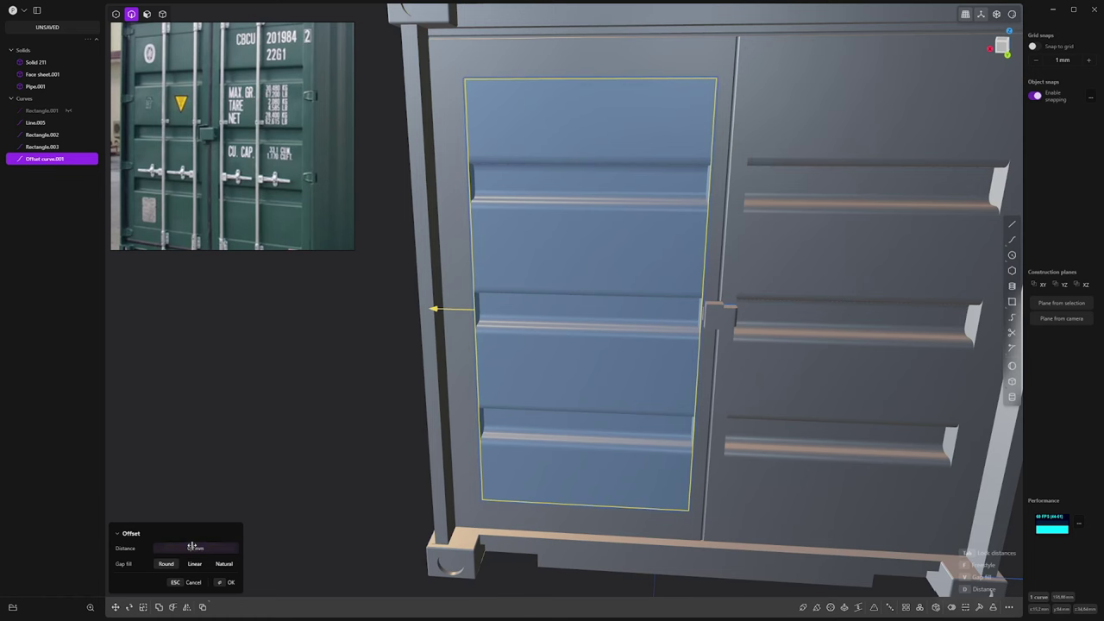
middle_click_drag(524, 275, 485, 282)
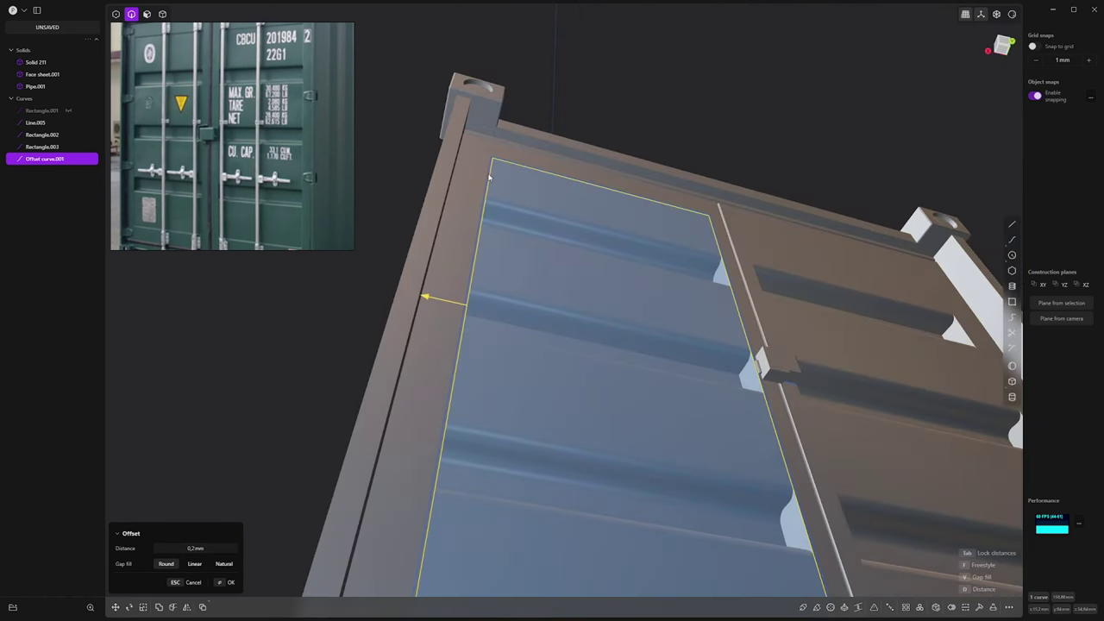
middle_click_drag(685, 201, 859, 360)
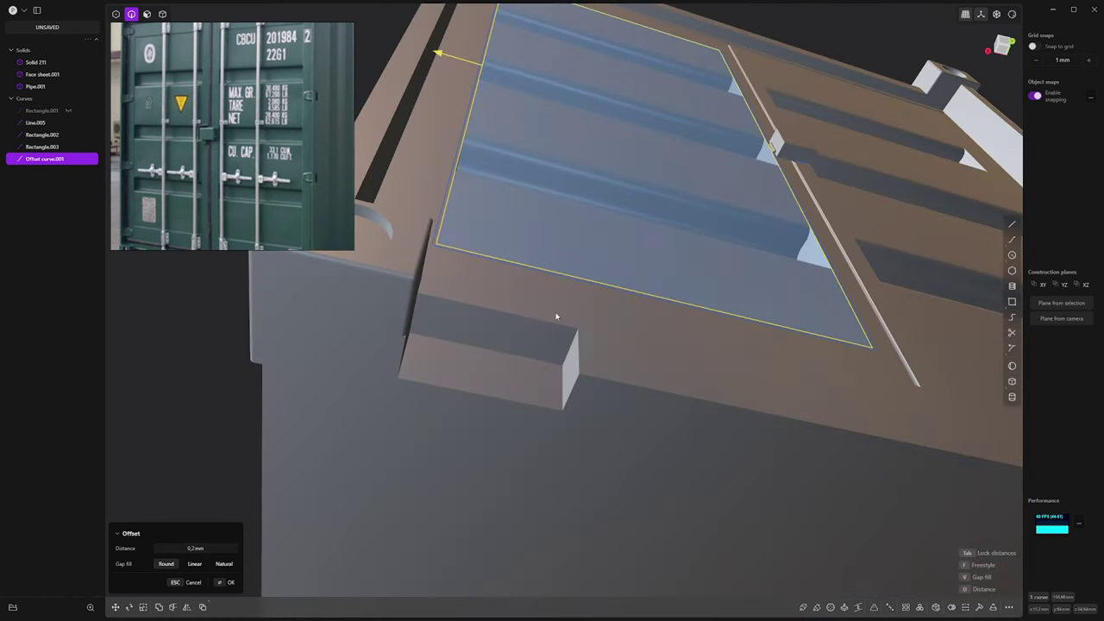
key("Return")
Step: Extrude the thin strip between the door rectangle and its offset into the container as a difference, and hide the curves
middle_click_drag(478, 262, 466, 296)
key("3")
left_click(462, 248)
key("e")
left_click_drag(464, 295, 465, 297)
middle_click_drag(464, 299, 426, 351)
left_click(434, 264)
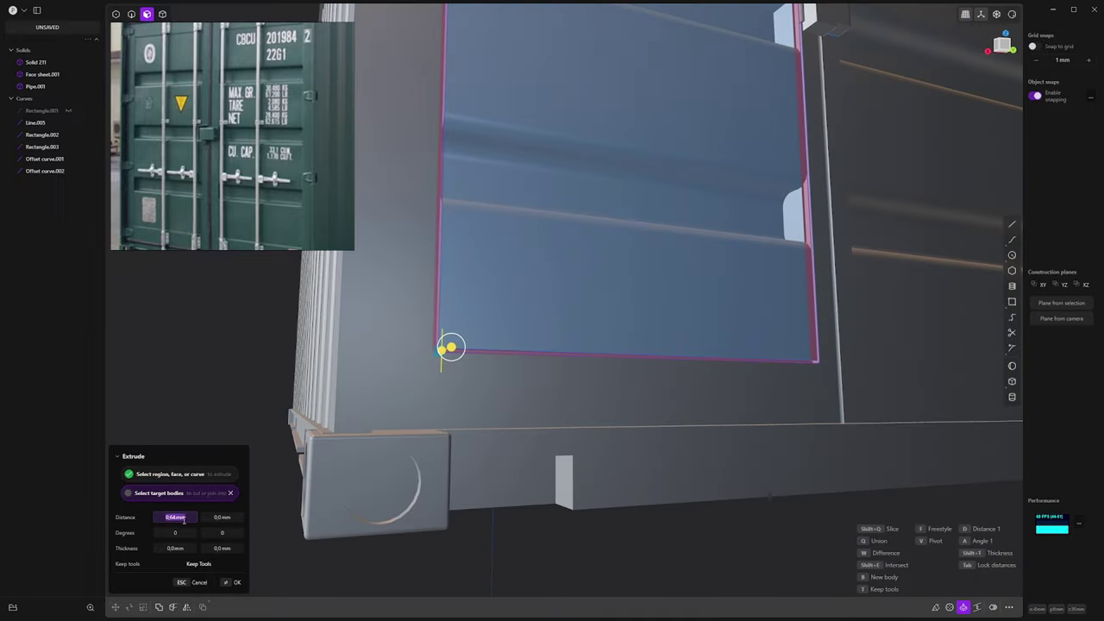
key("Return")
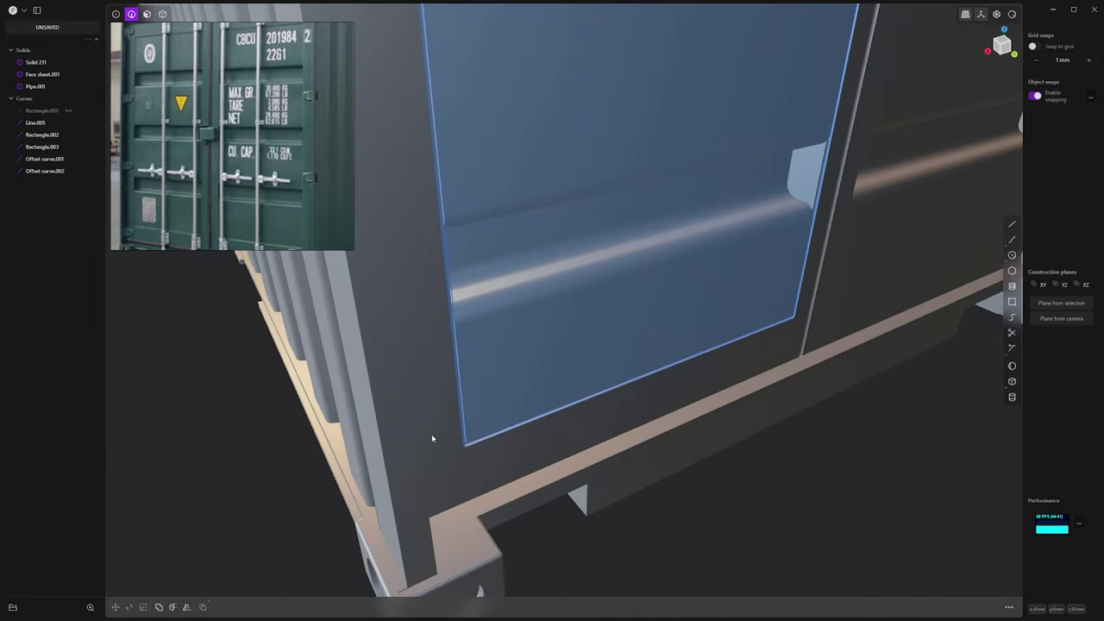
left_click(461, 429)
key("b")
left_click(78, 98)
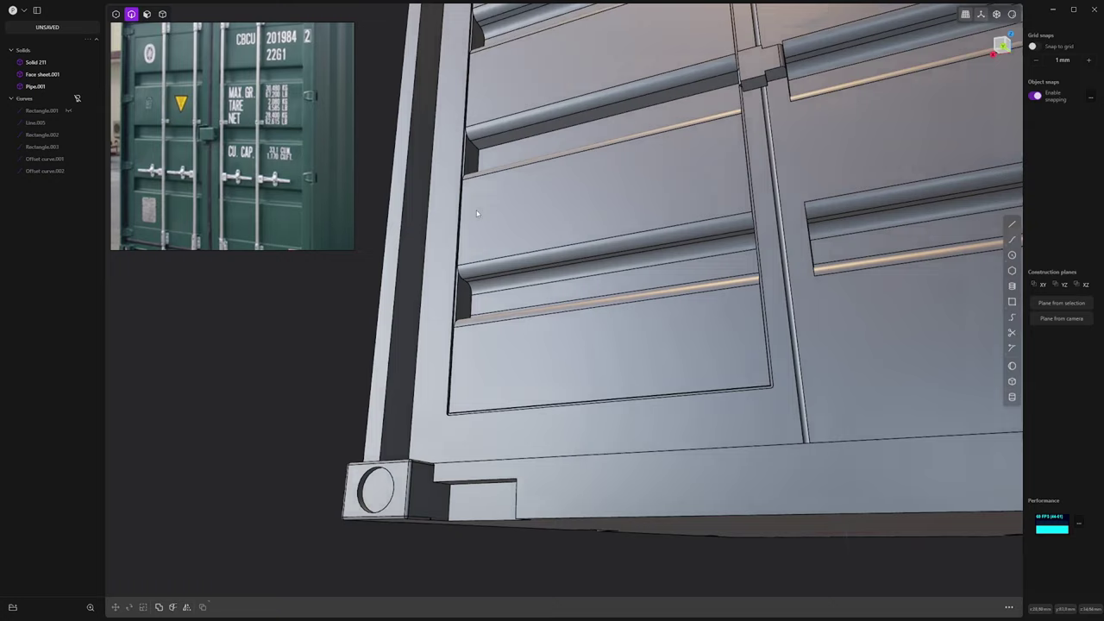
Step: Undo the thin groove cut and the 0.2 mm offset of the door rectangle
middle_click_drag(492, 222, 557, 315)
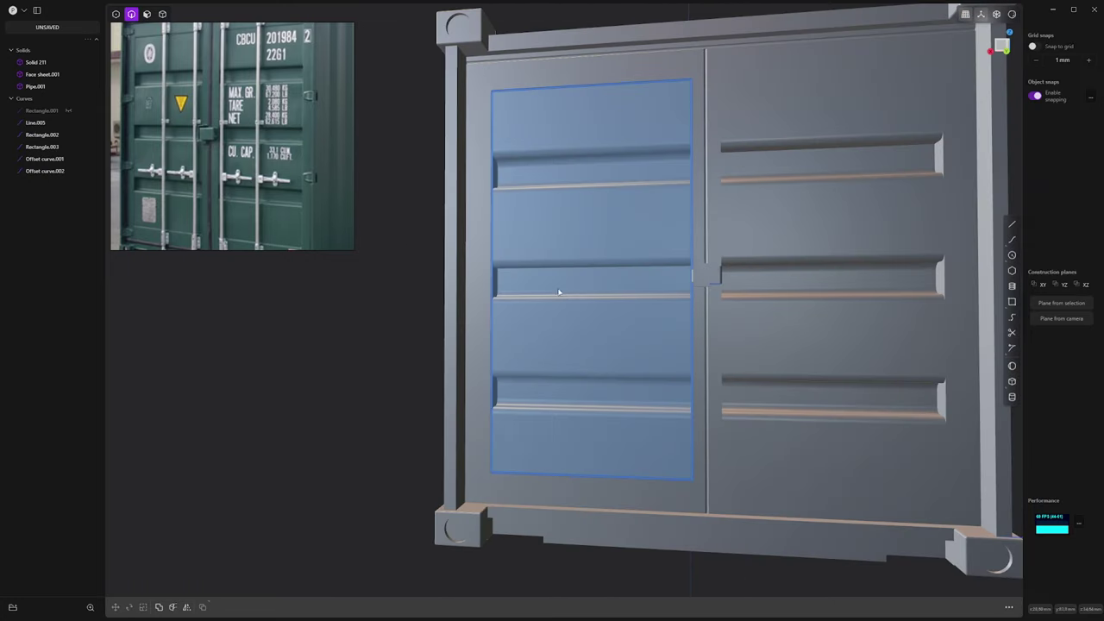
scroll(595, 372, "up", 2)
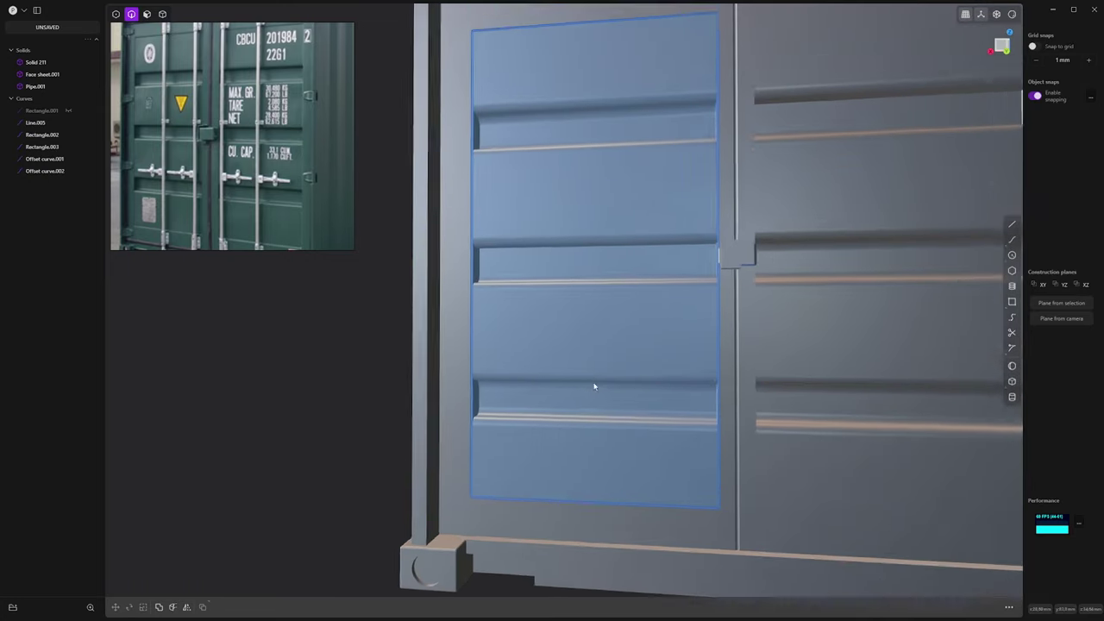
middle_click_drag(599, 379, 612, 341)
scroll(593, 370, "up", 2)
left_click(570, 405)
key("e")
key("Escape")
left_click(561, 405)
key("e")
key("Escape")
key("ctrl+z")
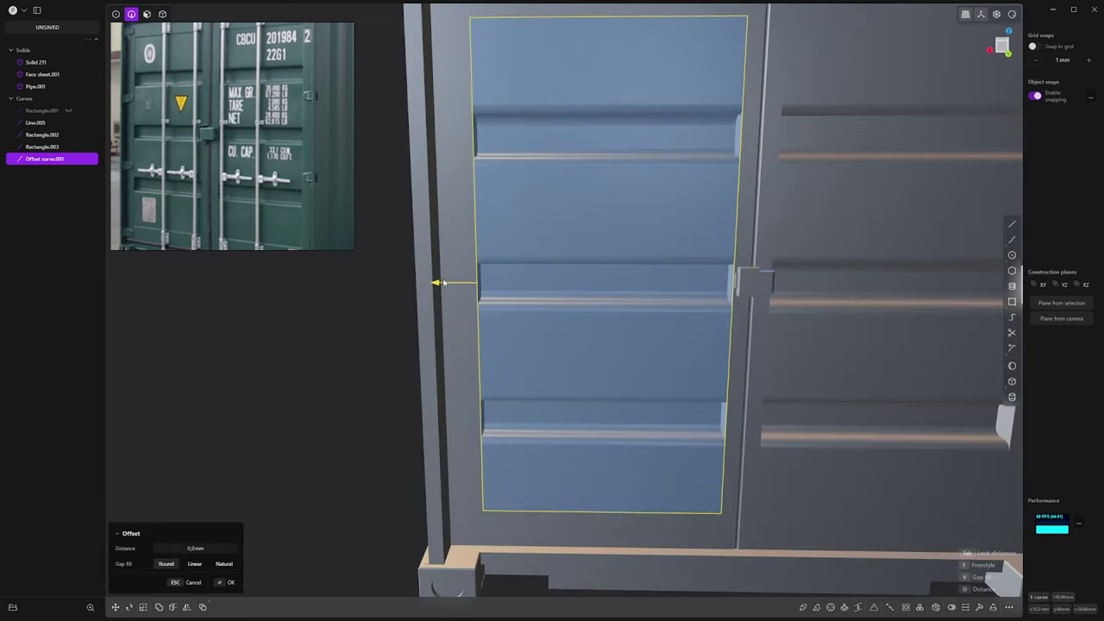
Step: Offset the tall door rectangle outward by 0.4 mm with linear gap fill
left_click_drag(441, 283, 433, 284)
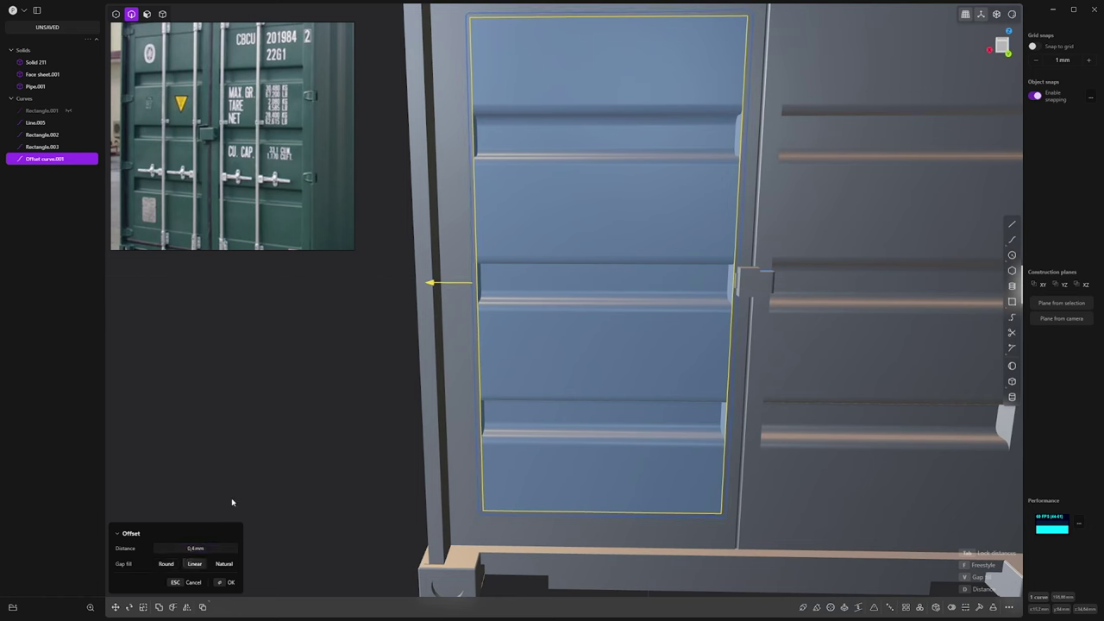
middle_click_drag(452, 97, 481, 165, "shift")
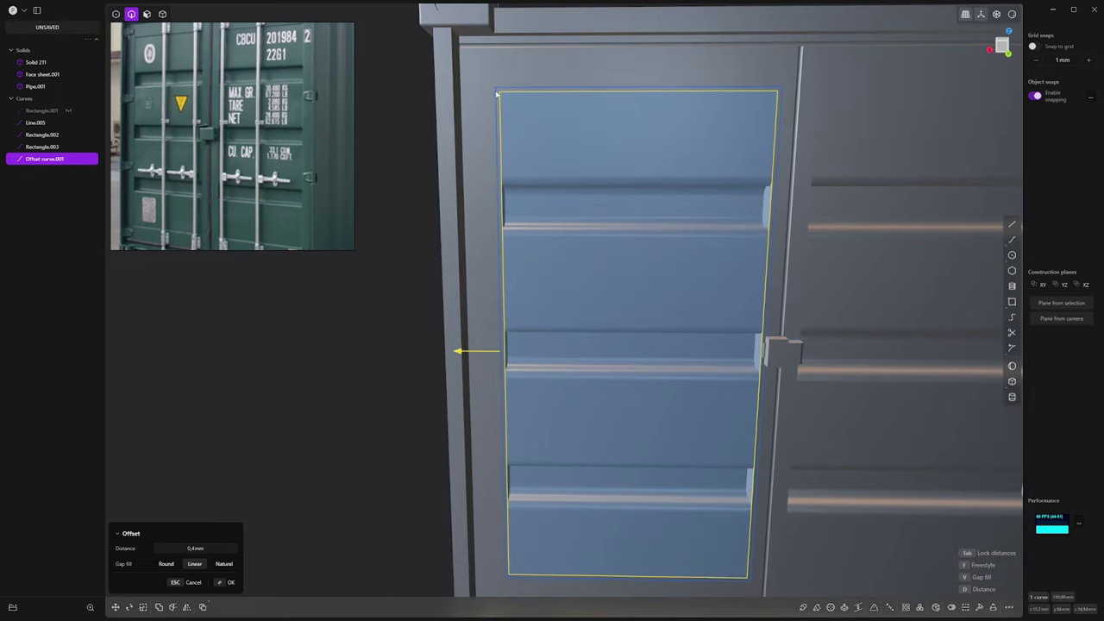
left_click(226, 582)
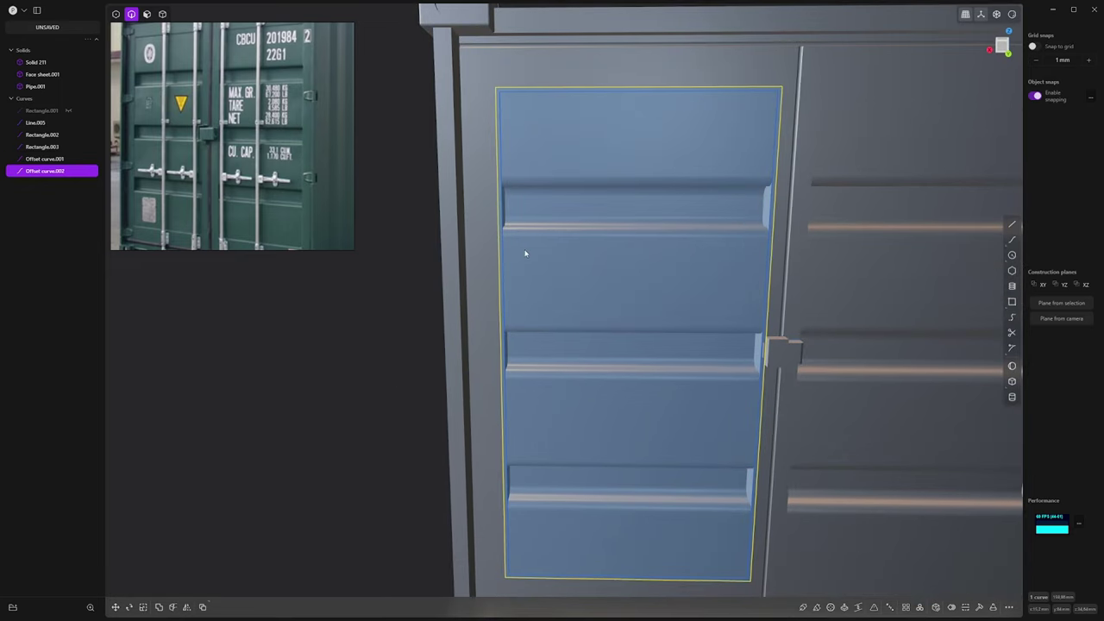
Step: Cut a panel groove into the left door by extruding the strip between the two rectangles 0.2 mm as a difference
key("3")
left_click(499, 96)
key("e")
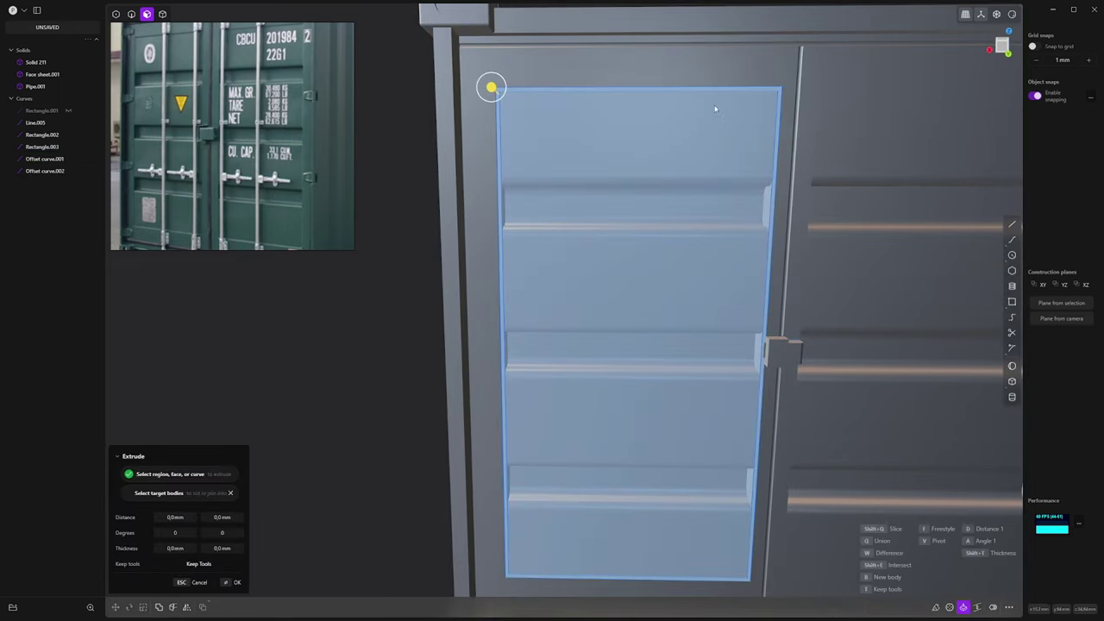
middle_click_drag(654, 356, 552, 155, "shift")
left_click_drag(489, 45, 485, 40)
key("w")
left_click(485, 139)
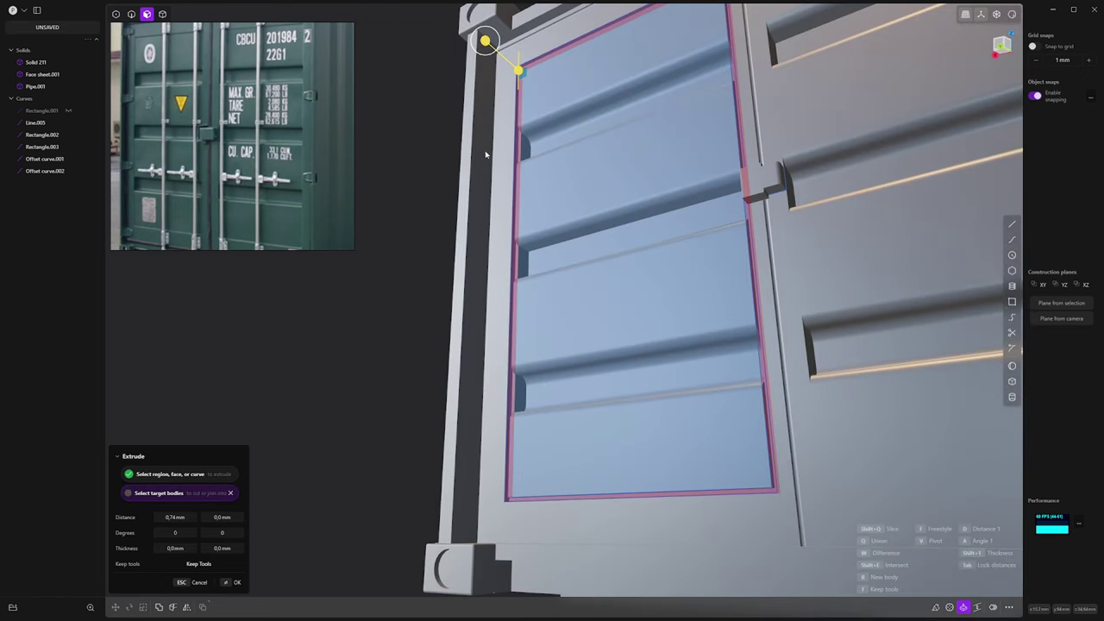
mouse_move(490, 173)
middle_mouse_down()
mouse_move(569, 157)
mouse_move(509, 172)
middle_mouse_up()
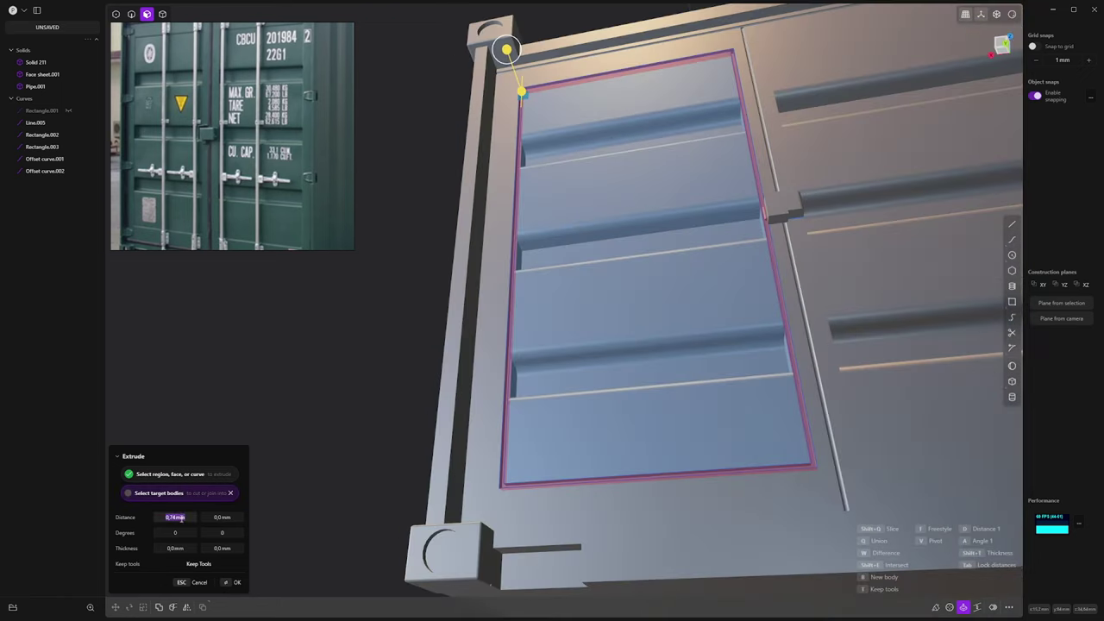
type("0,2")
key("Return")
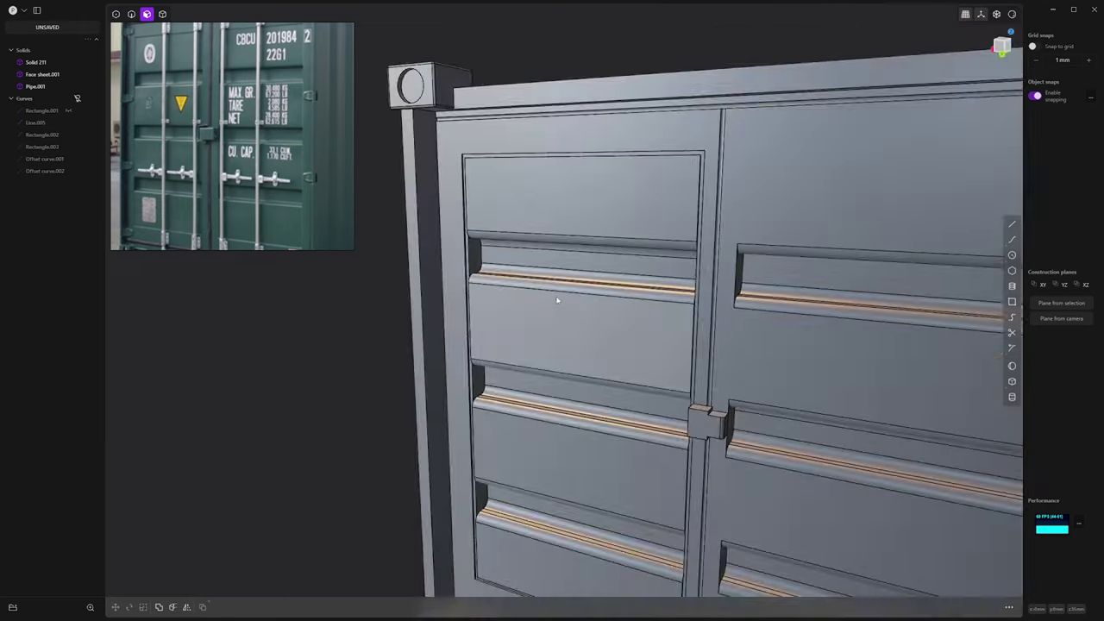
Step: Mirror the container solid along X with the halves merged, repeating the left door's panel groove on the right door
middle_click_drag(557, 299, 680, 251)
key("4")
left_click(651, 270)
key("alt+x")
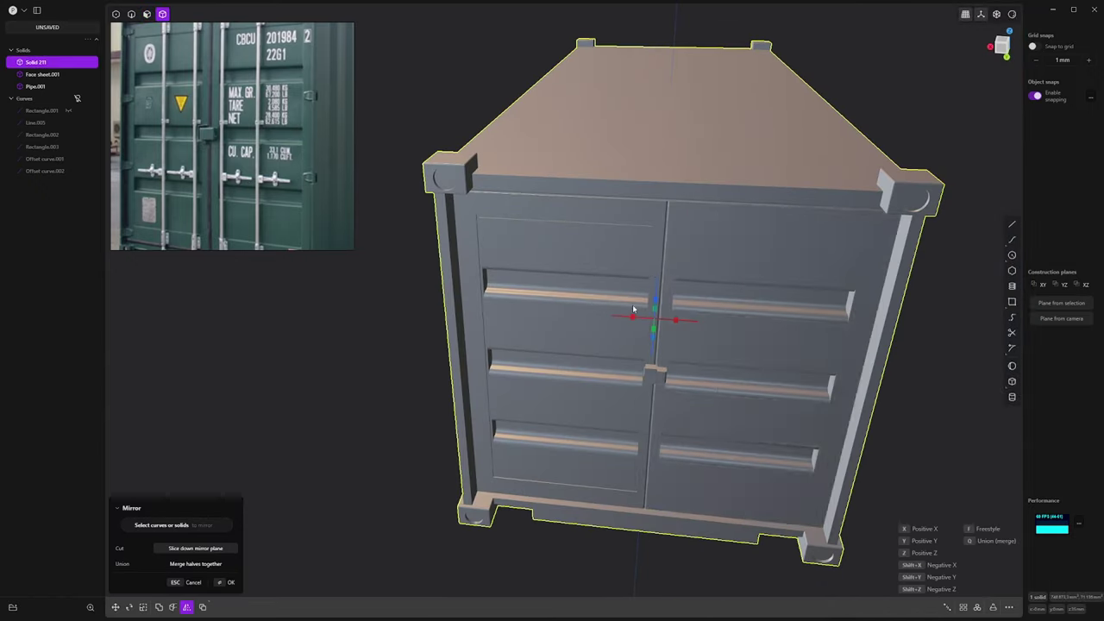
left_click(632, 315)
key("q")
right_click(633, 315)
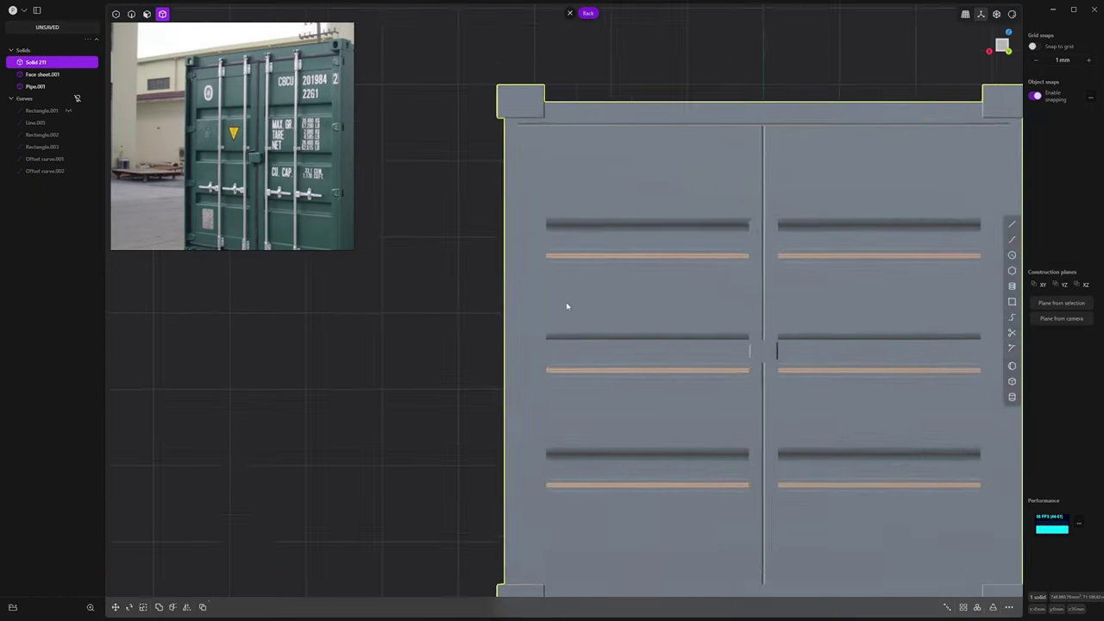
Step: Draw a three-point rectangle for a hinge near the top of the left door, from its outer edge towards the panel groove
scroll(572, 302, "up", 3)
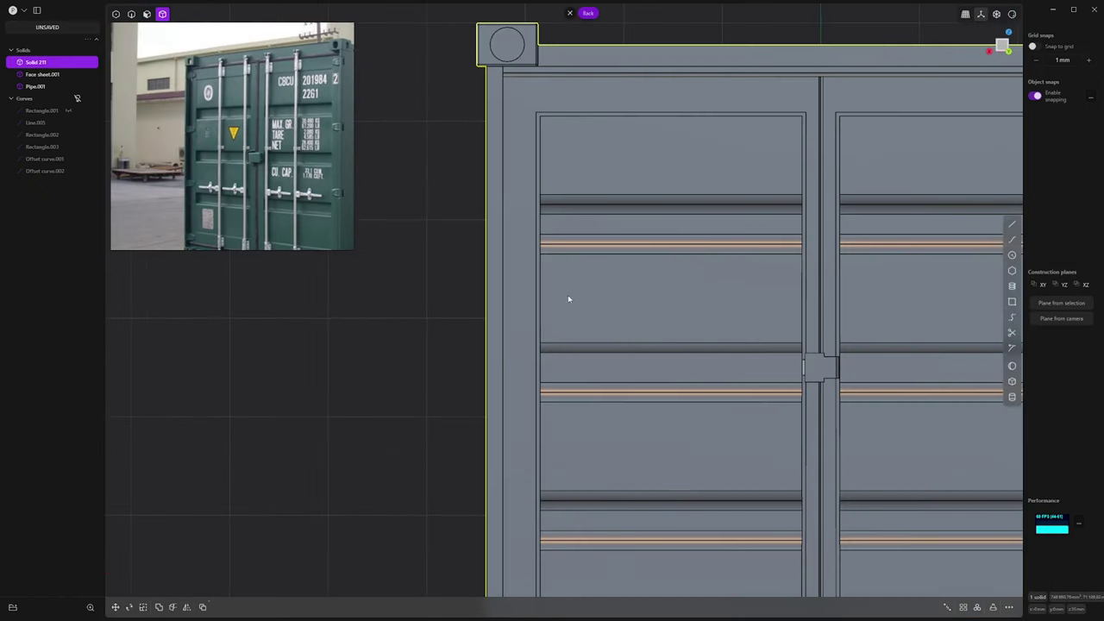
middle_click_drag(576, 298, 608, 338, "shift")
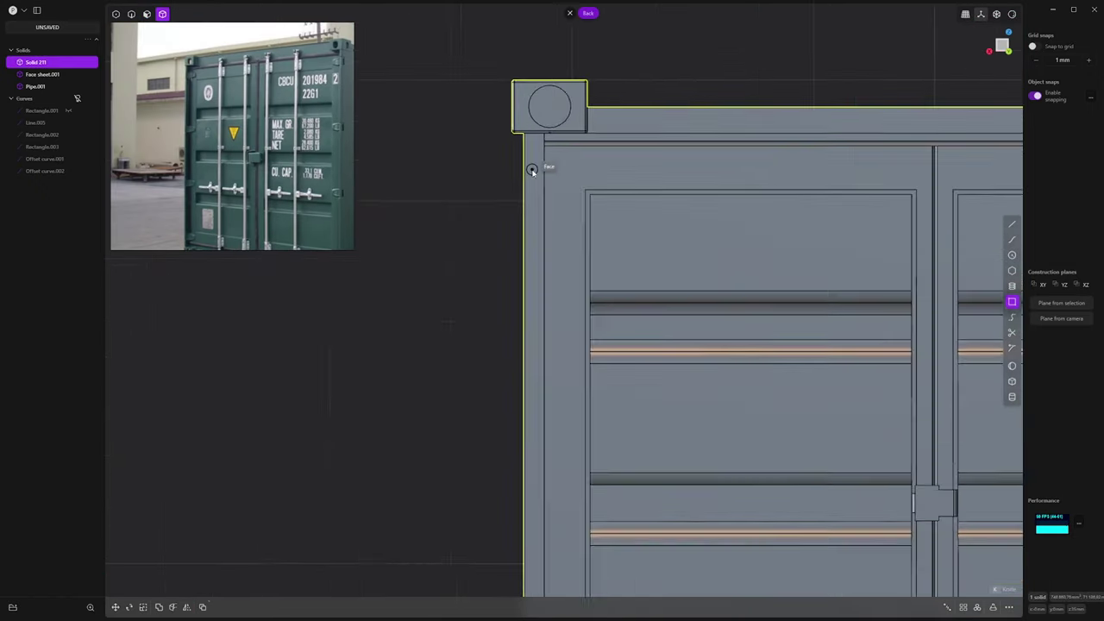
middle_click_drag(498, 181, 542, 206)
scroll(328, 82, "up", 3)
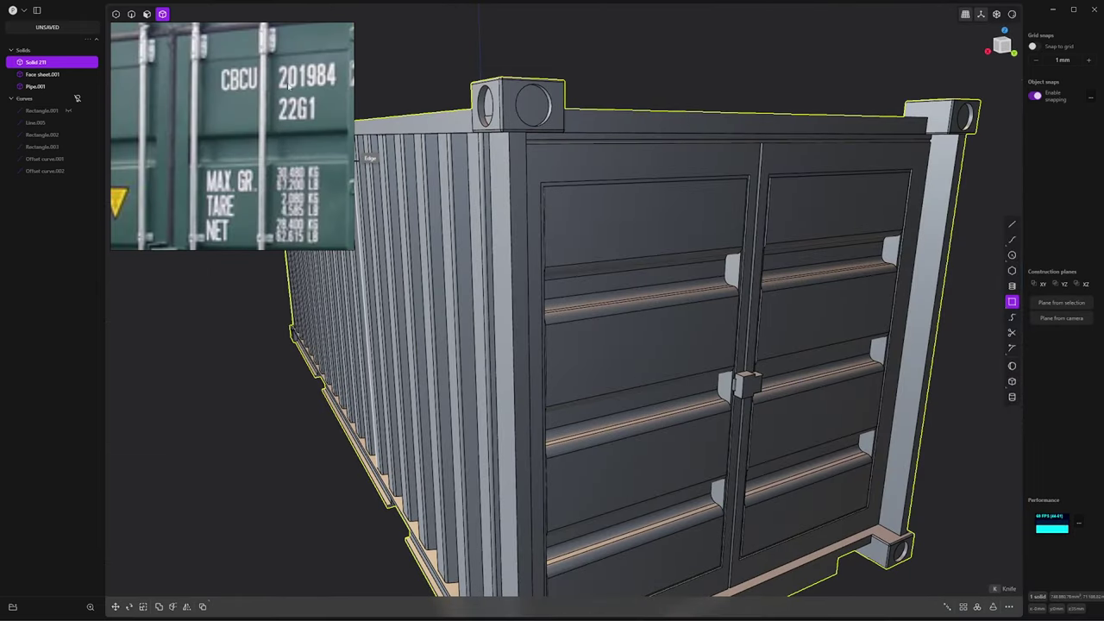
middle_click_drag(291, 147, 210, 131)
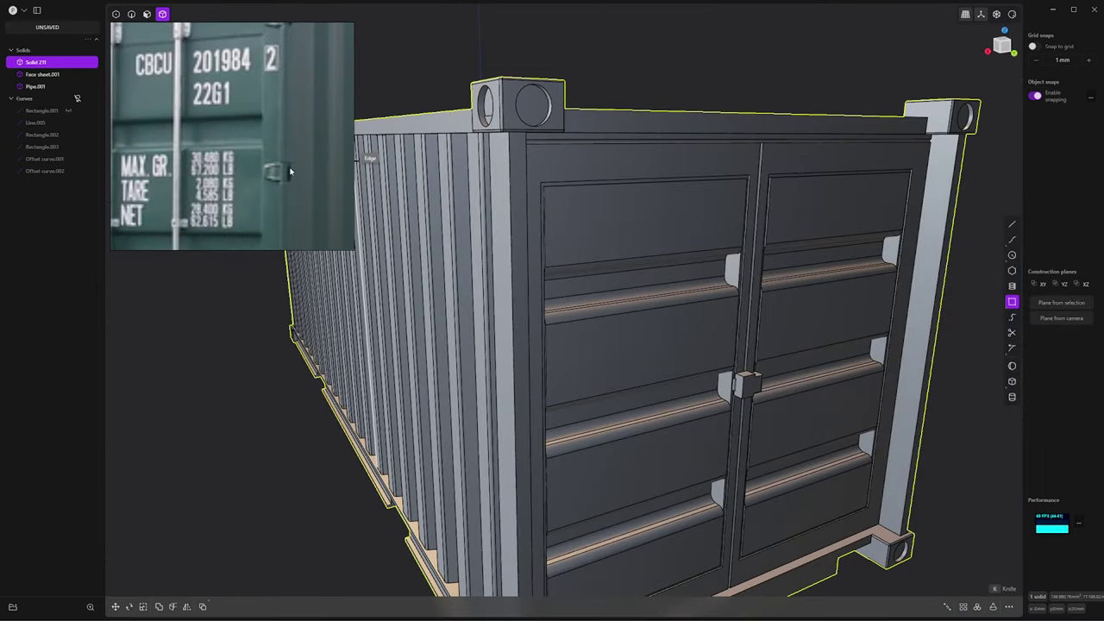
scroll(283, 170, "up", 1)
scroll(277, 123, "down", 3)
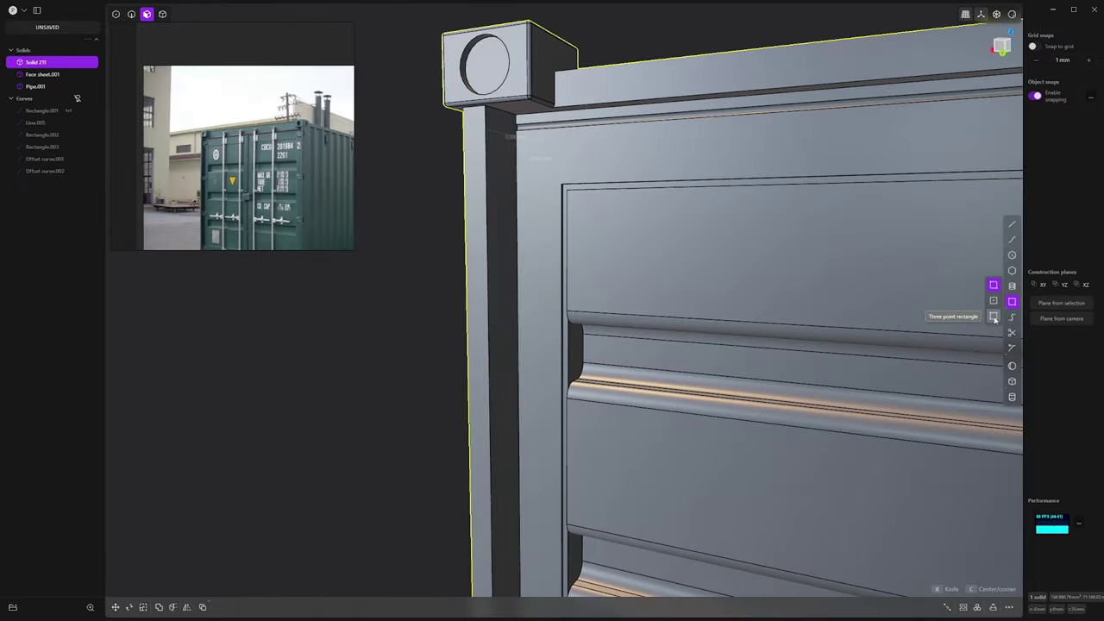
left_click(994, 317)
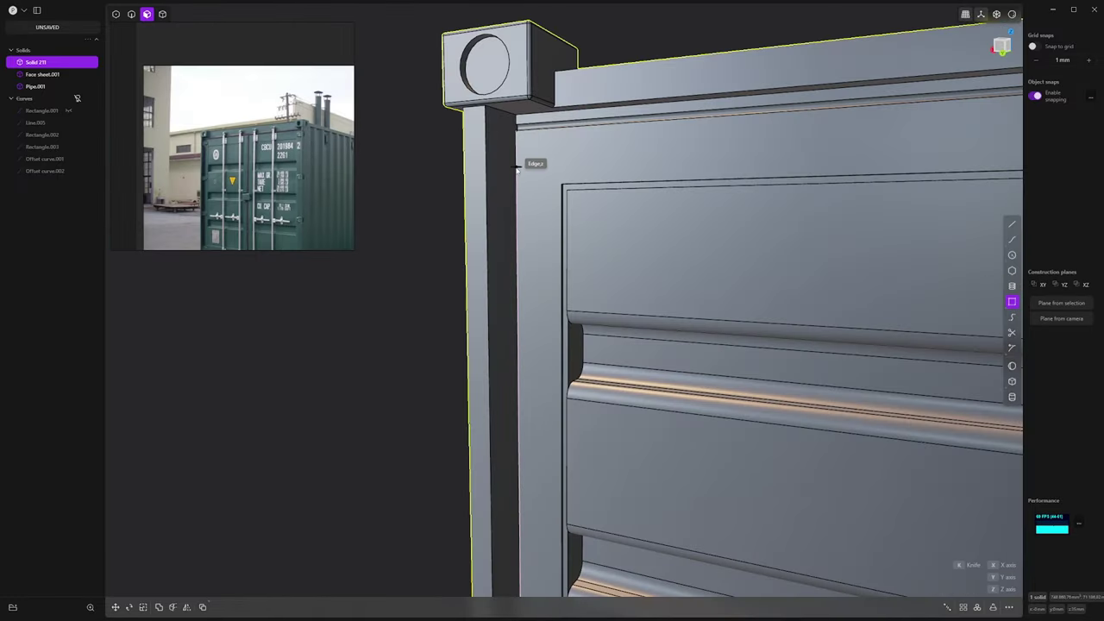
left_click(577, 164)
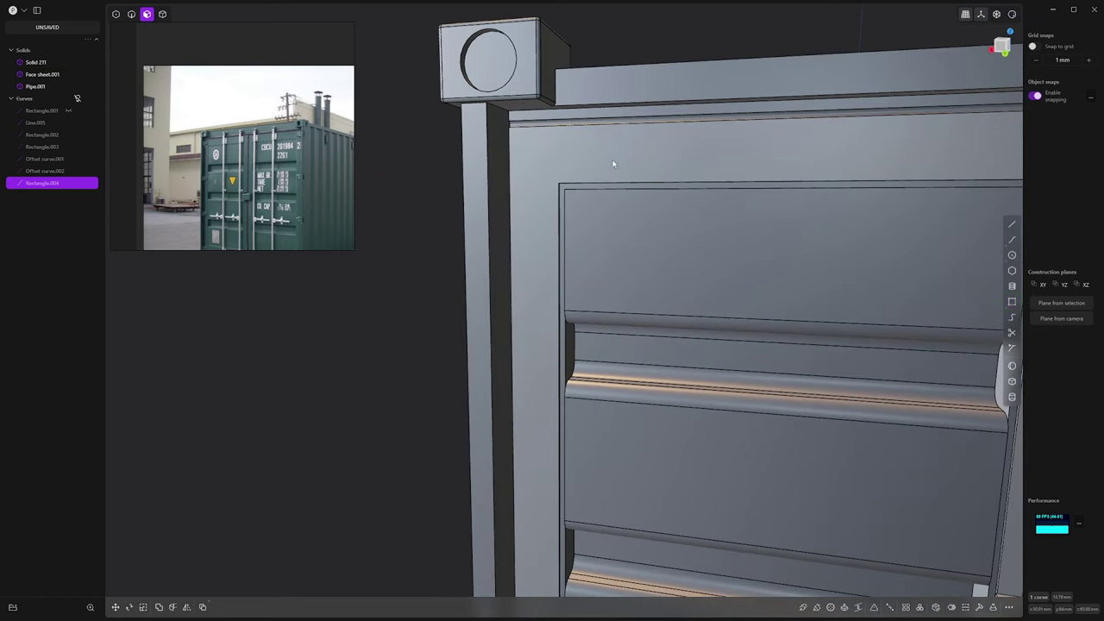
Step: Adjust the hinge rectangle's position and taper its inner end by scaling two vertices along Z
key("g")
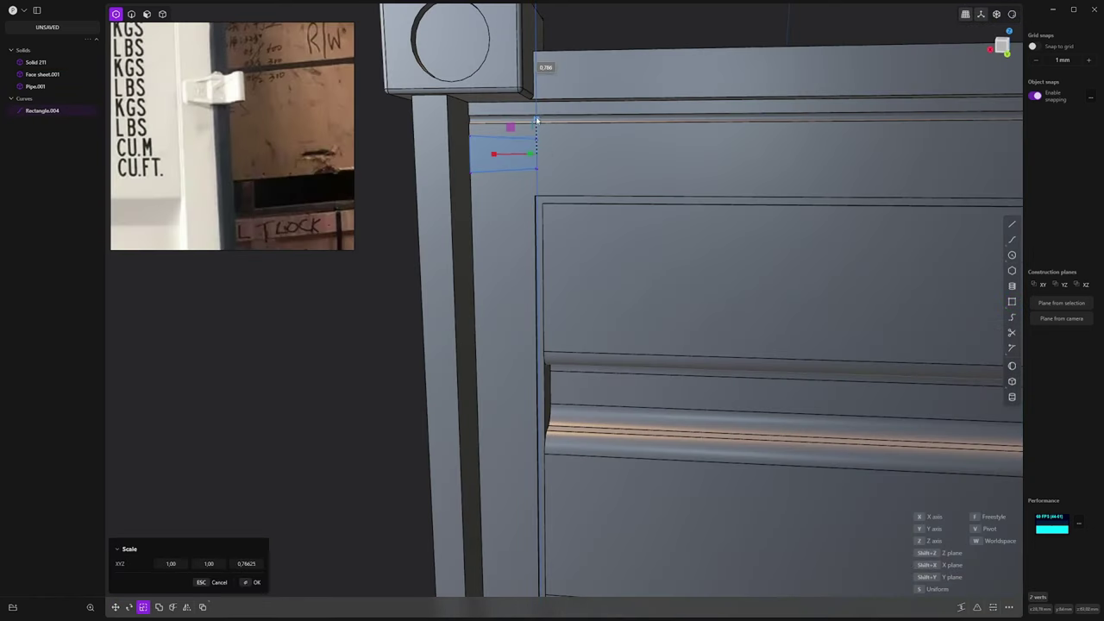
left_click_drag(508, 157, 497, 157)
key("Return")
Step: Extrude the tapered profile into a hinge block and rotate one of its faces about Z by about 9.3 degrees
middle_click_drag(496, 156, 458, 158)
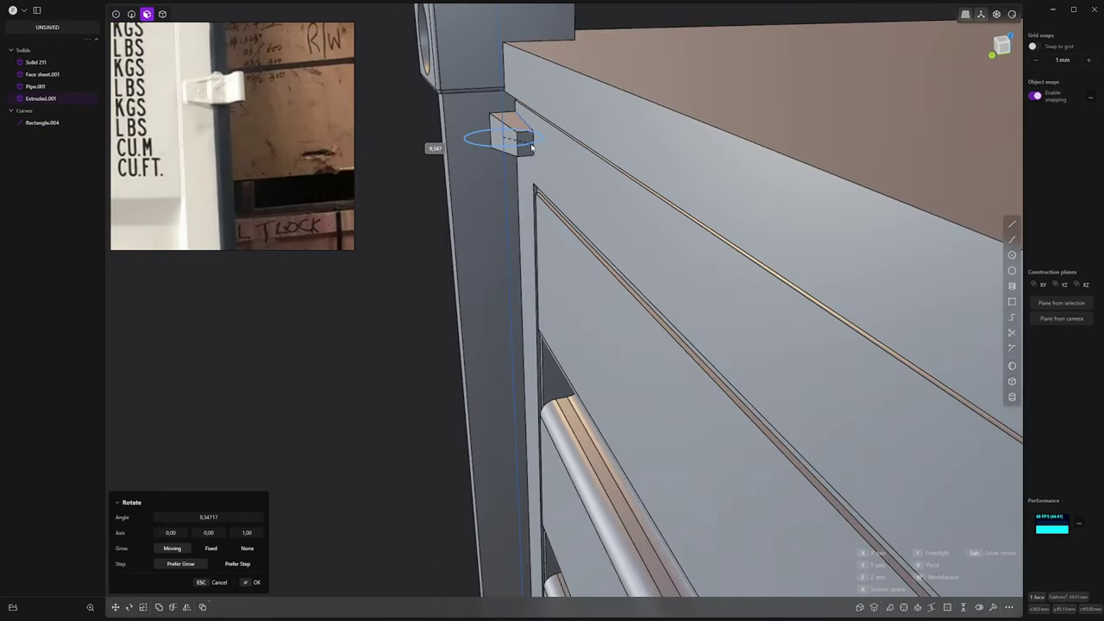
left_click(532, 147)
middle_click_drag(528, 144, 546, 129)
Step: Duplicate the hinge block's outer vertical edge as a curve and turn it into a round hinge pin with Pipe
key("shift+d")
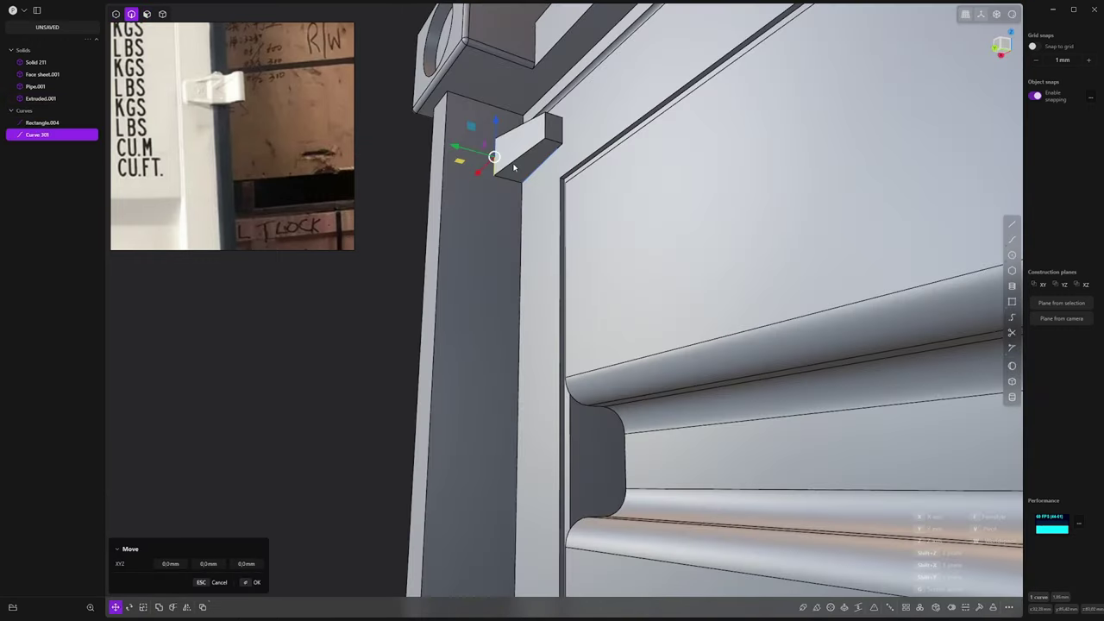
key("Escape")
key("p")
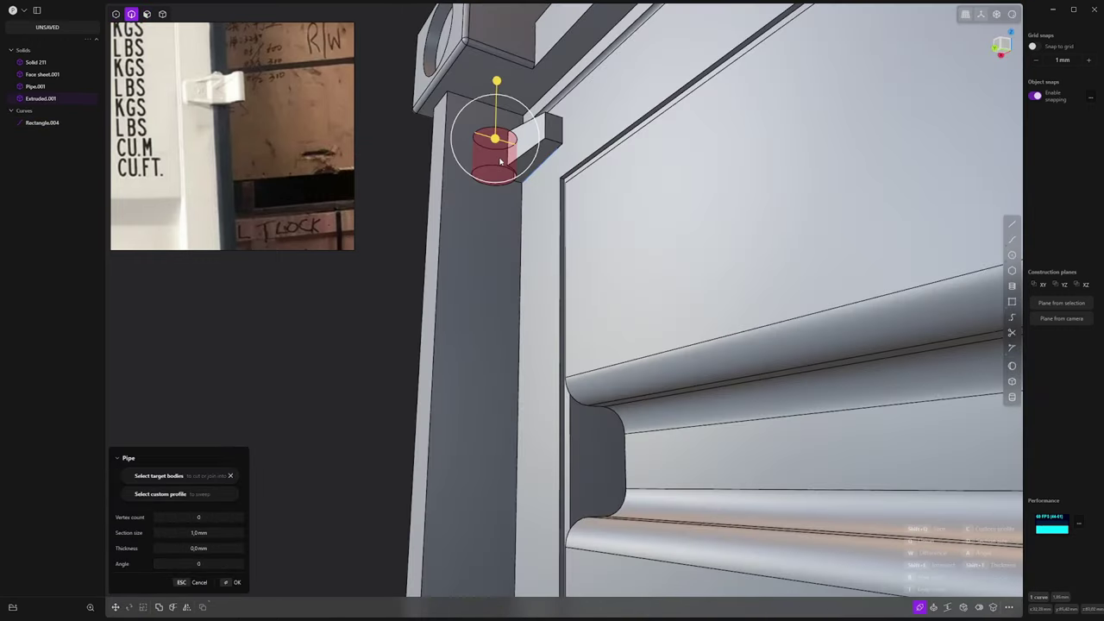
key("Return")
key("s")
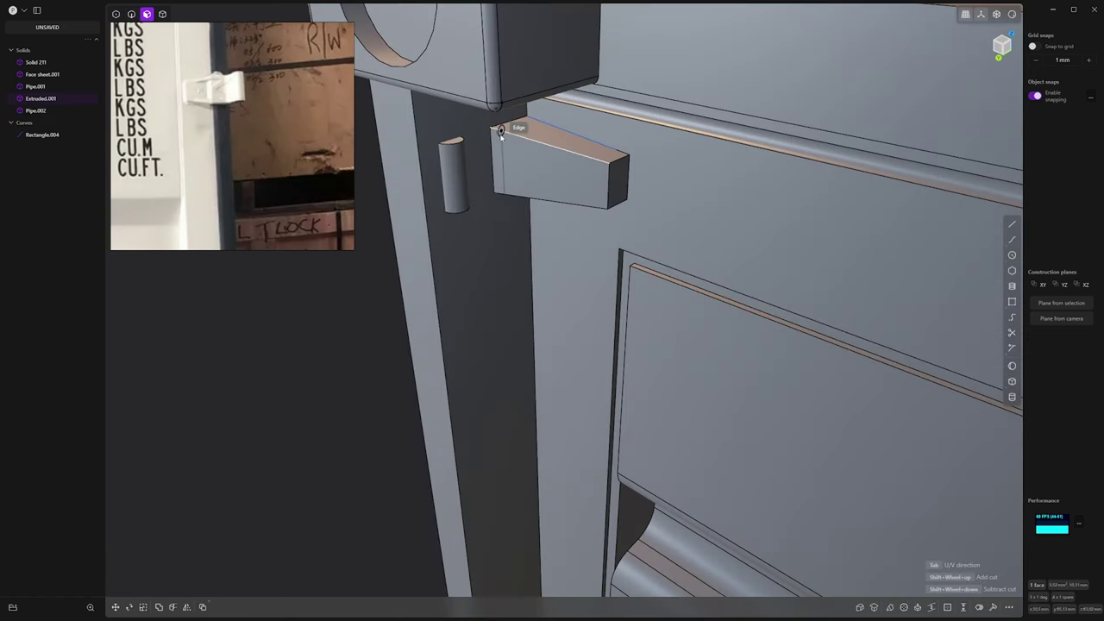
Step: Cut the hinge block near its outer end and extend the end face out to the round pin
left_click(500, 135)
left_click(500, 143)
middle_click_drag(498, 144, 468, 162)
left_click_drag(466, 161, 424, 170)
middle_click_drag(422, 170, 471, 151)
Step: Try to rotate the outer face of the hinge arm beside the pin
left_click(460, 169)
left_click(477, 164)
key("r")
left_click_drag(510, 175, 466, 183)
key("Escape")
key("r")
right_click(467, 183)
middle_click_drag(467, 183, 457, 131)
key("4")
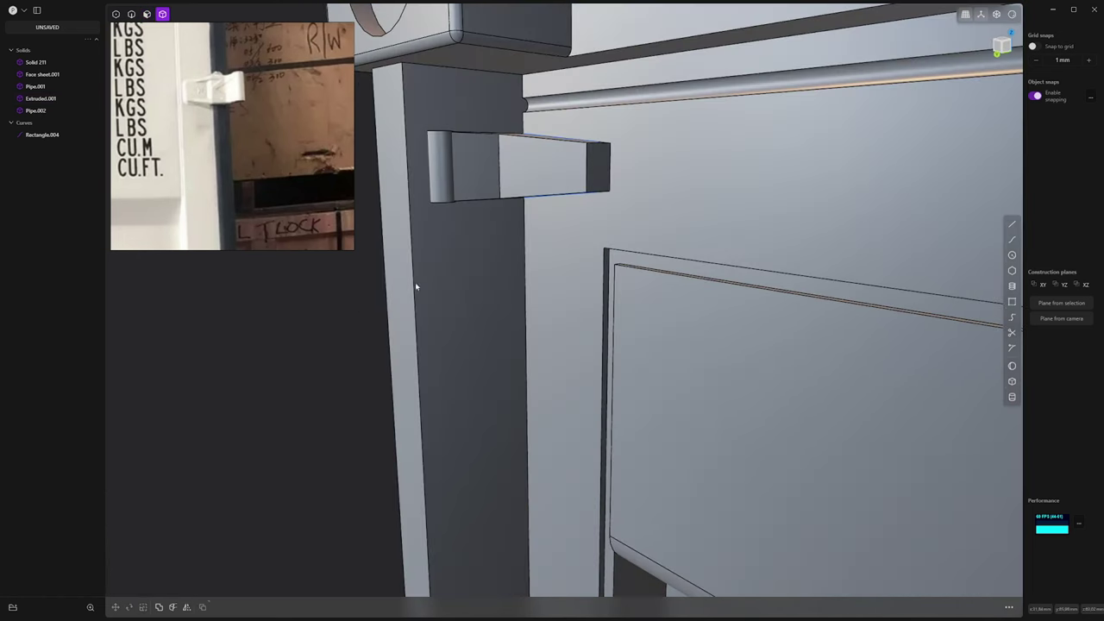
Step: Examine the hinge in the back view with the Measure tool
middle_click_drag(424, 267, 535, 185)
key("KP_3")
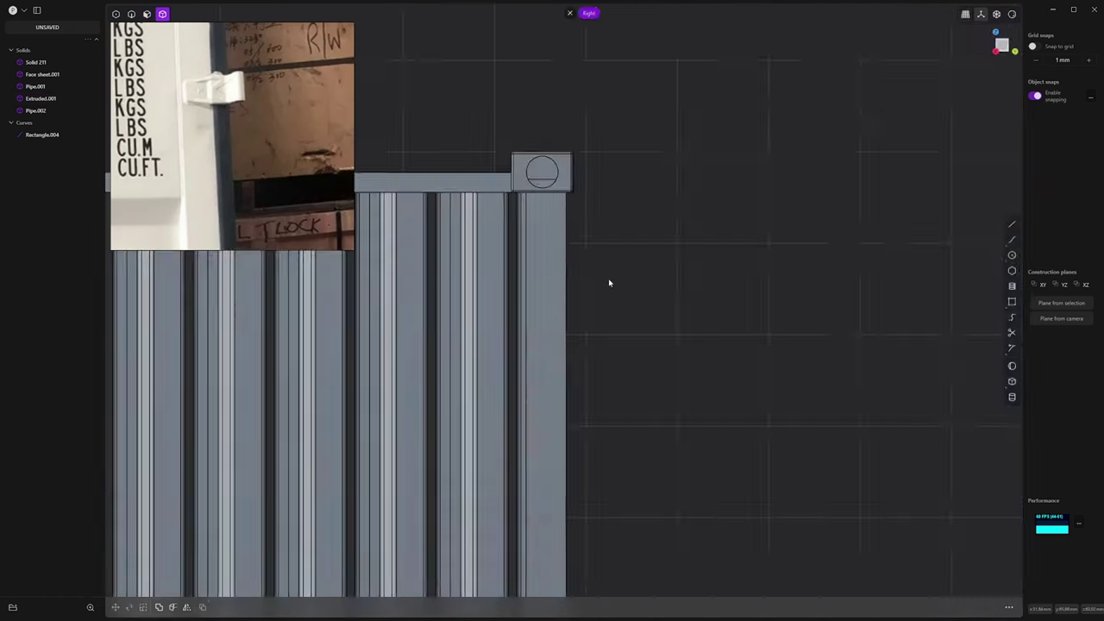
key("ctrl+KP_1")
type("fme")
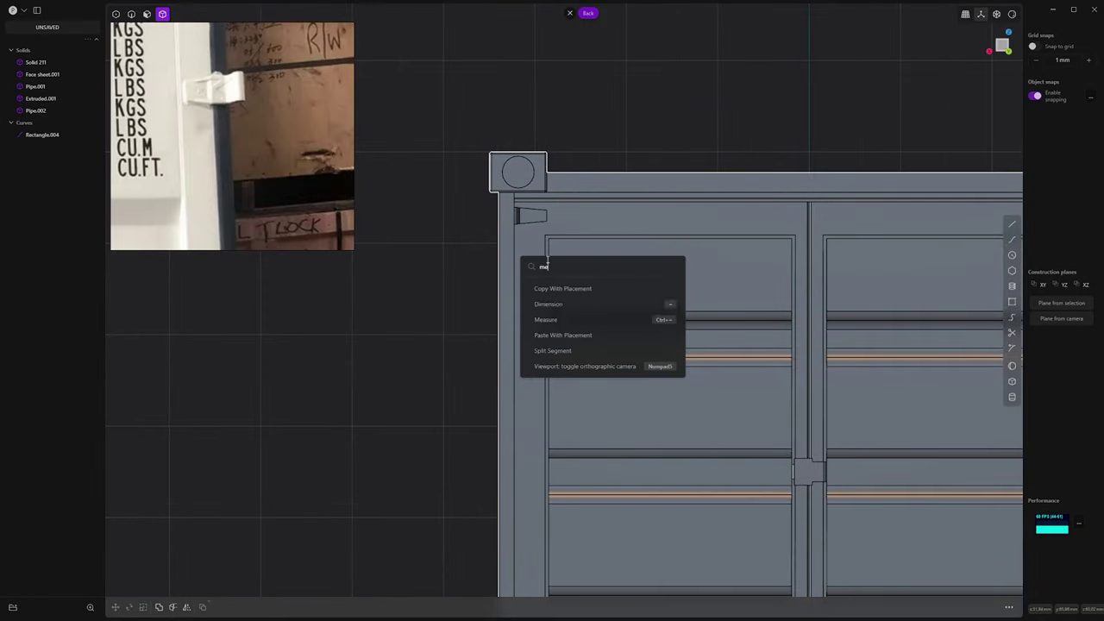
left_click(562, 322)
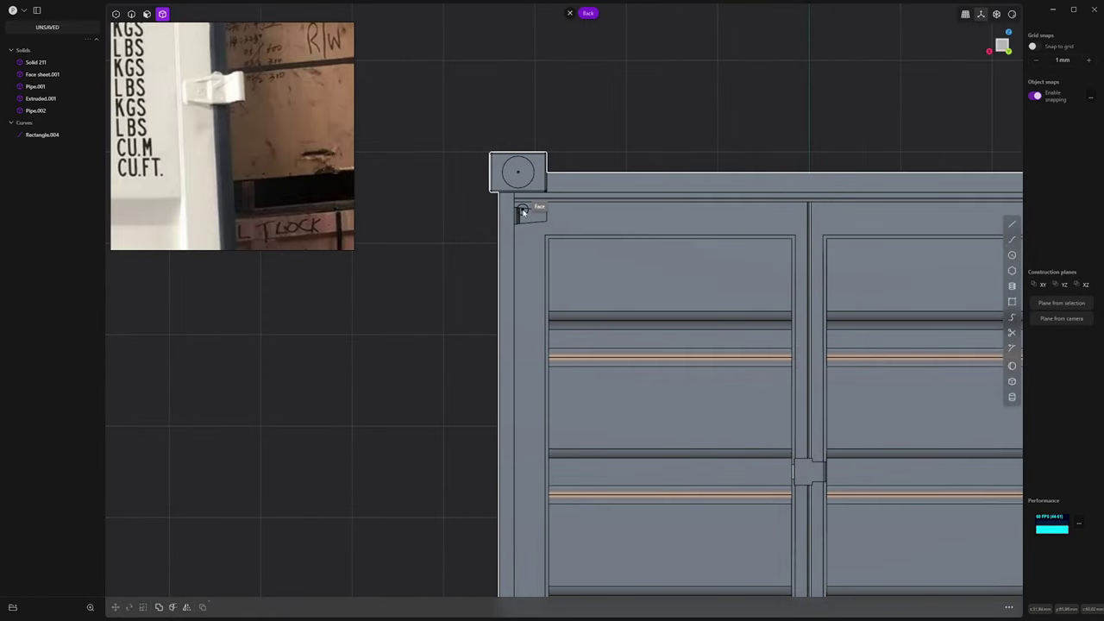
scroll(520, 216, "up", 2)
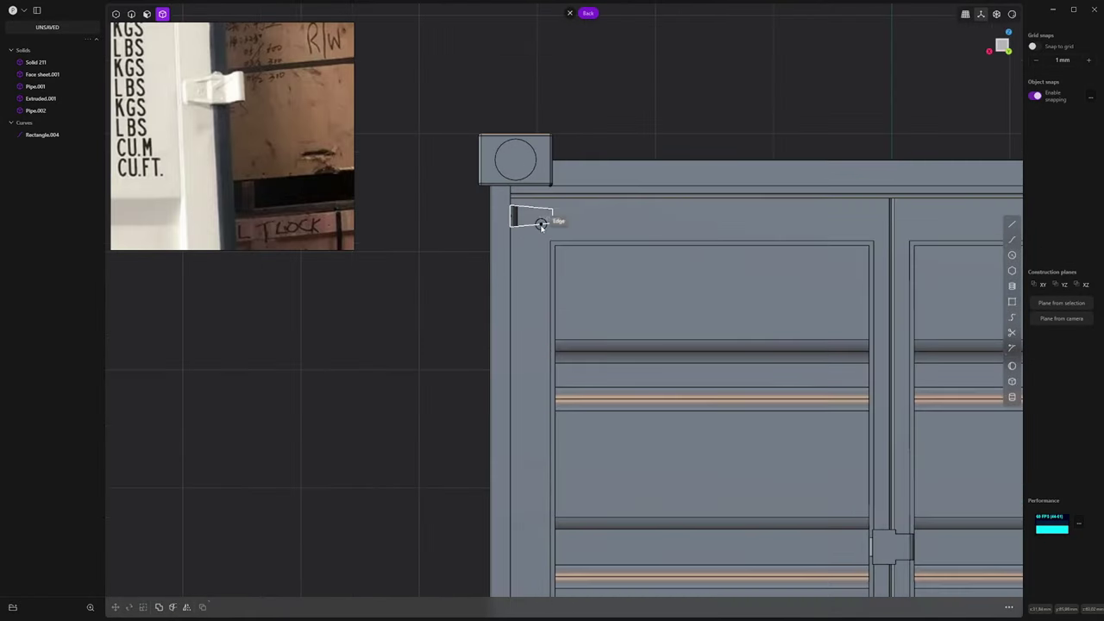
key("Escape")
Step: Offset a face of the hinge block slightly to refine its fit against the door
mouse_move(541, 229)
middle_mouse_down()
mouse_move(468, 263)
mouse_move(523, 231)
mouse_move(506, 279)
mouse_move(541, 326)
mouse_move(509, 257)
mouse_move(545, 245)
middle_mouse_up()
key("3")
left_click(532, 238)
left_click_drag(493, 247, 497, 248)
key("4")
left_click(448, 337)
middle_click_drag(449, 337, 432, 123)
scroll(581, 158, "down", 3)
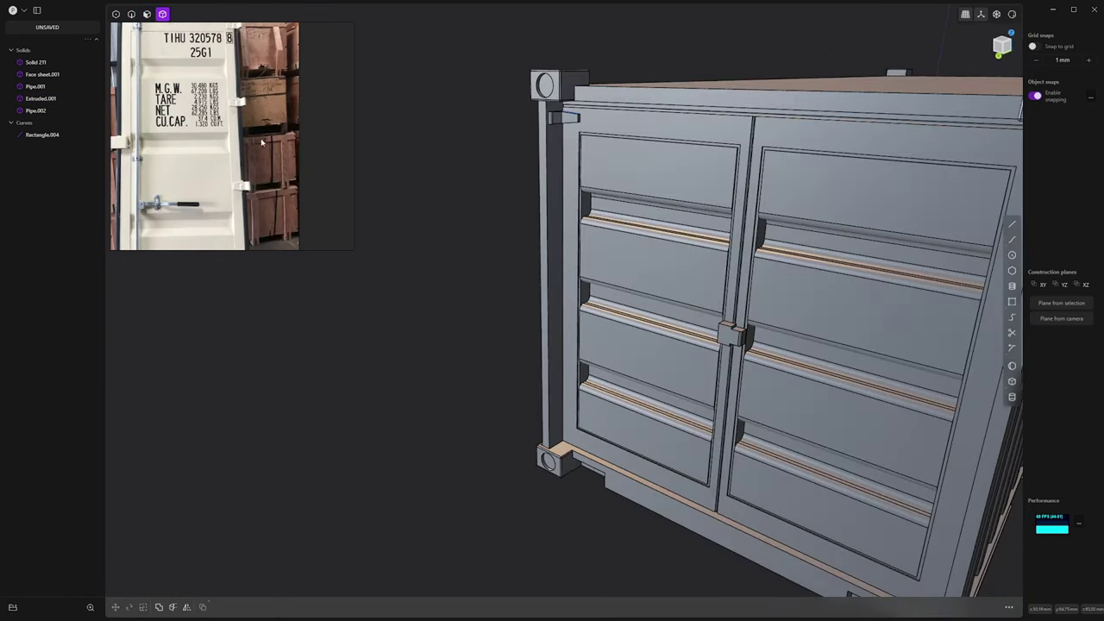
Step: Union the hinge block with its round pin into one solid
scroll(238, 193, "up", 4)
middle_click_drag(237, 193, 309, 162)
middle_click_drag(527, 129, 545, 149)
left_click(580, 141)
left_click(568, 141, "shift")
key("q")
right_click(573, 160)
left_click(573, 159)
left_click(575, 143)
Step: Create a rectangular array of four hinges down the left door's outer edge over a distance of about 56.76 mm
key("ctrl+KP_1")
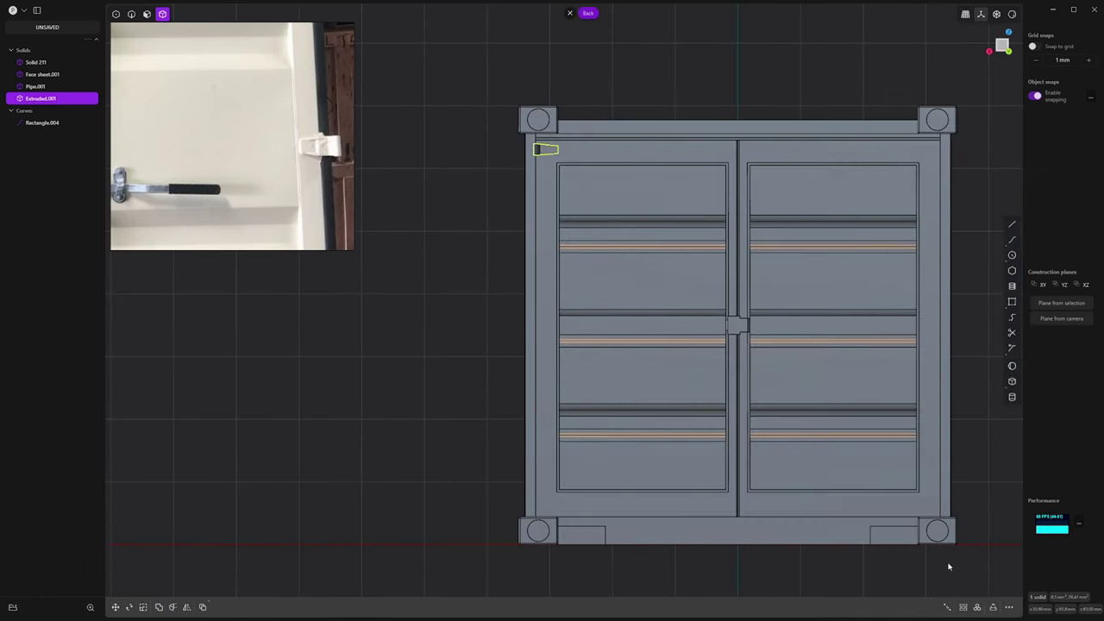
left_click(963, 607)
left_click(543, 476)
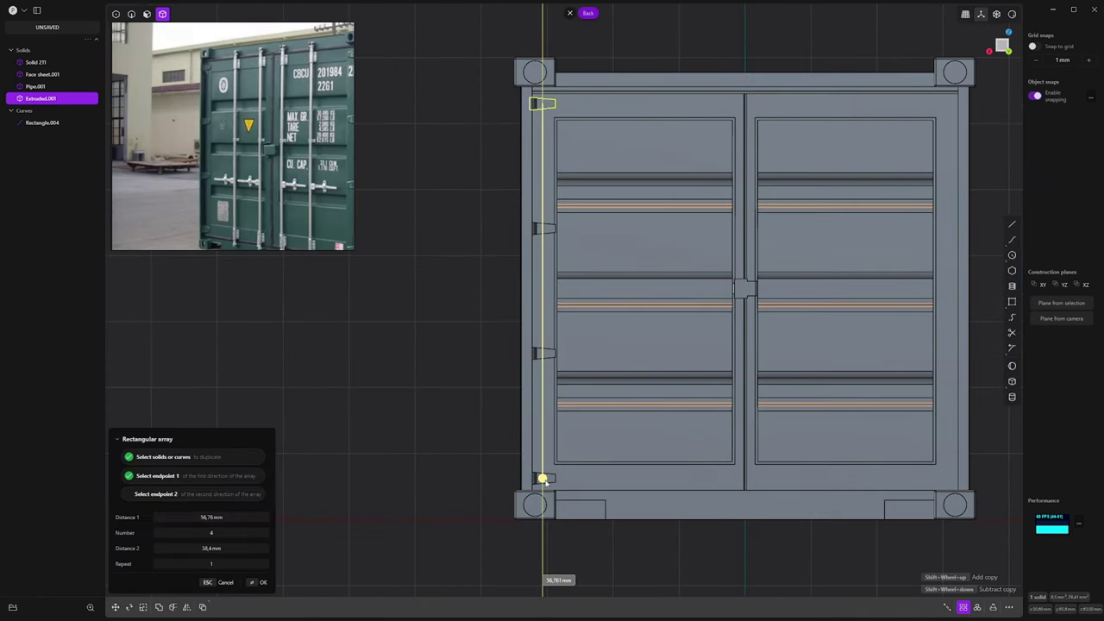
key("Return")
Step: Offset the inner end faces of all four hinges together and mirror the hinges to the opposite door edge
middle_click_drag(545, 483, 617, 509)
middle_click_drag(561, 112, 557, 227, "shift")
key("3")
left_click(537, 124)
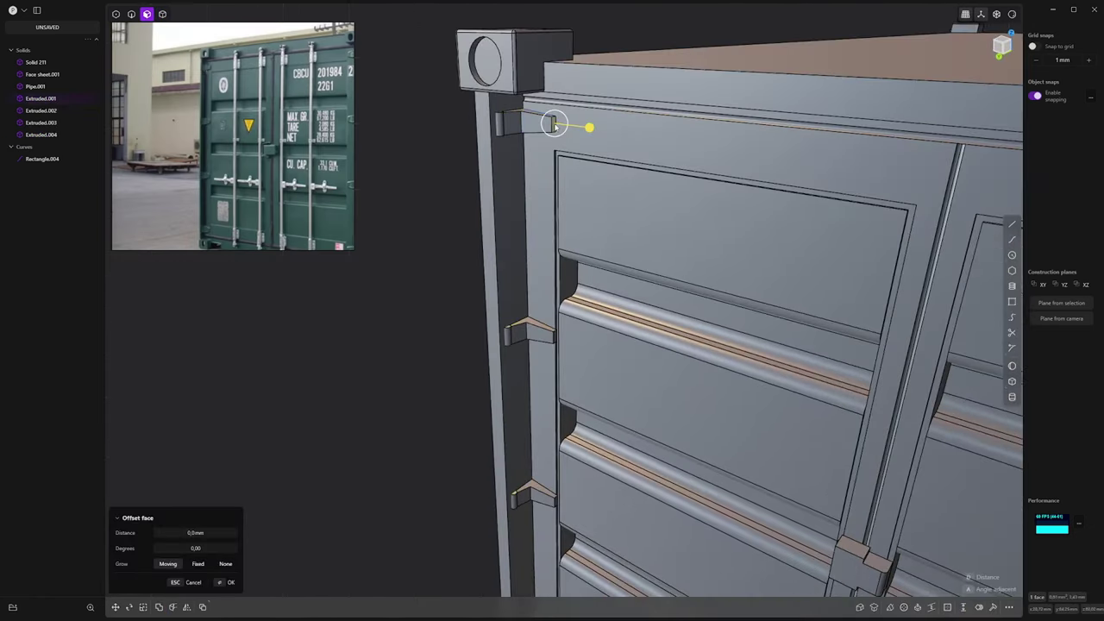
middle_click_drag(551, 302, 566, 191, "shift")
left_click(572, 217, "shift")
middle_click_drag(569, 362, 571, 238, "shift")
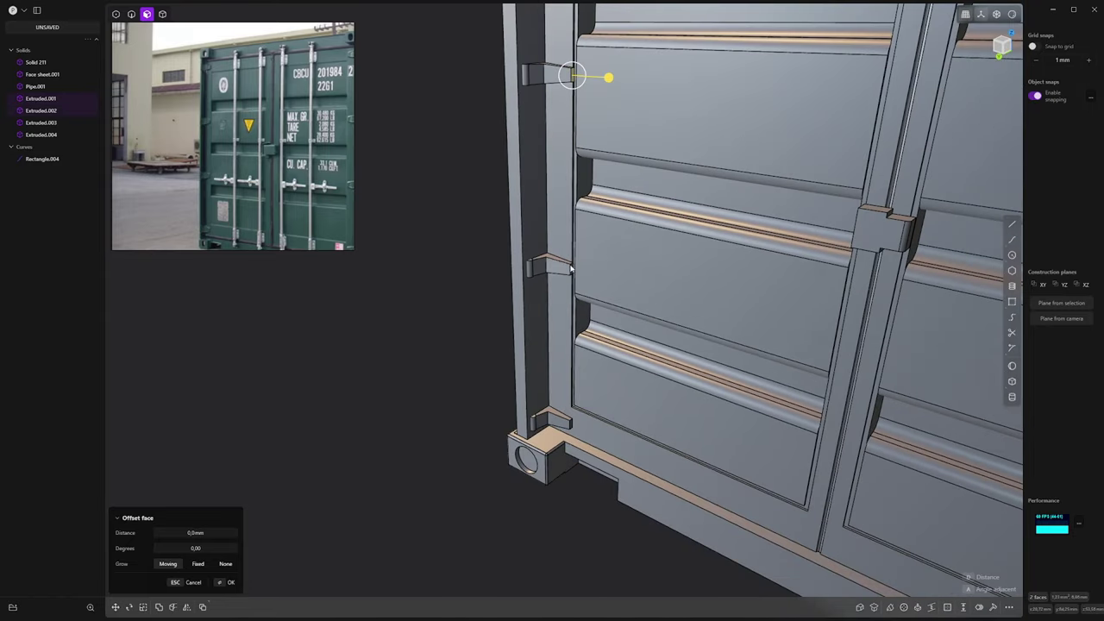
left_click(565, 267, "shift")
left_click(556, 421, "shift")
left_click_drag(604, 437, 602, 442)
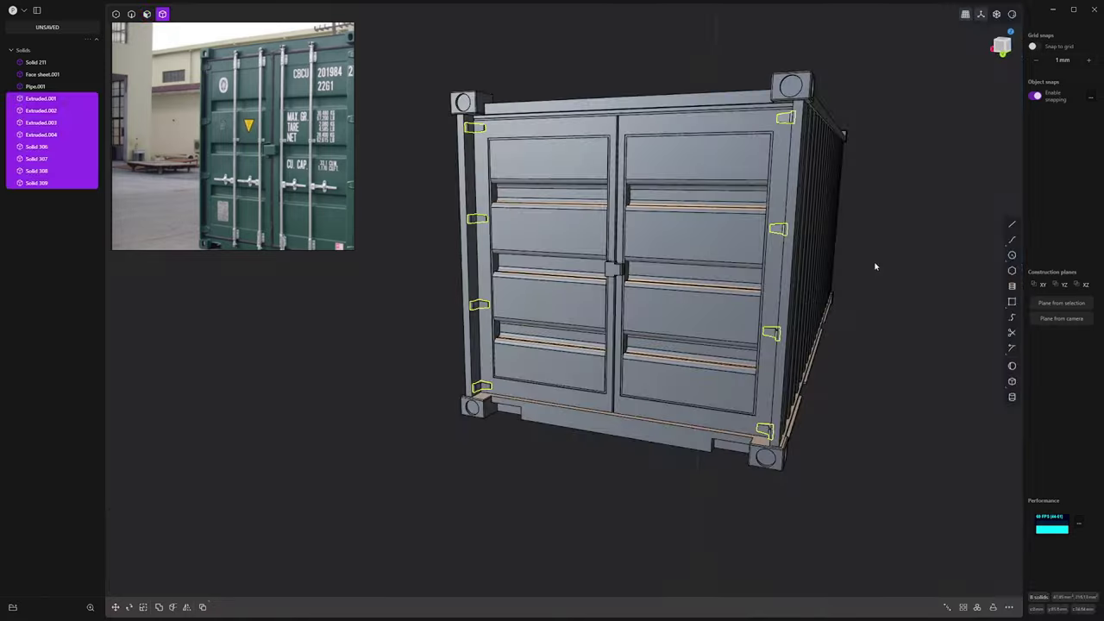
left_click(874, 264)
middle_click_drag(462, 73, 747, 138)
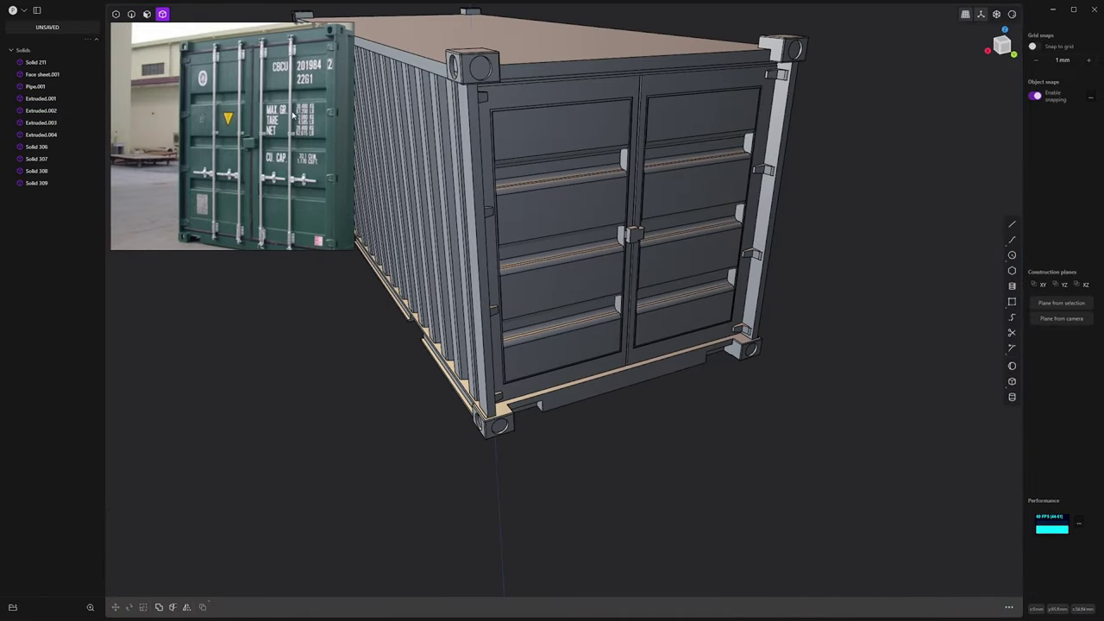
Step: Draw a circle with a 1 mm radius just in front of the left door in the top view
key("KP_7")
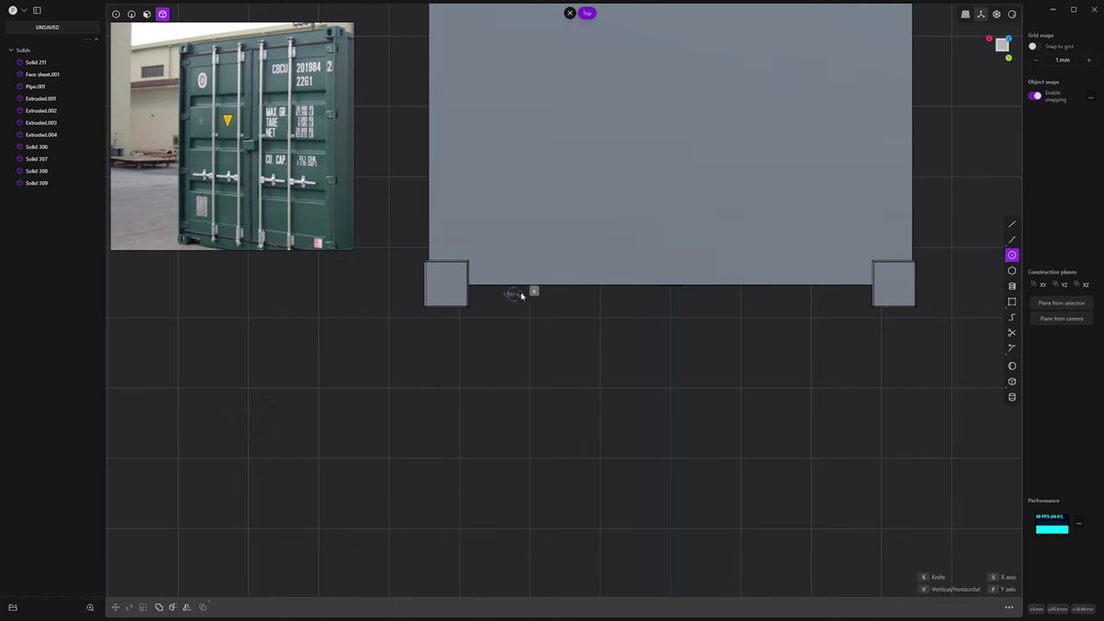
left_click(517, 300)
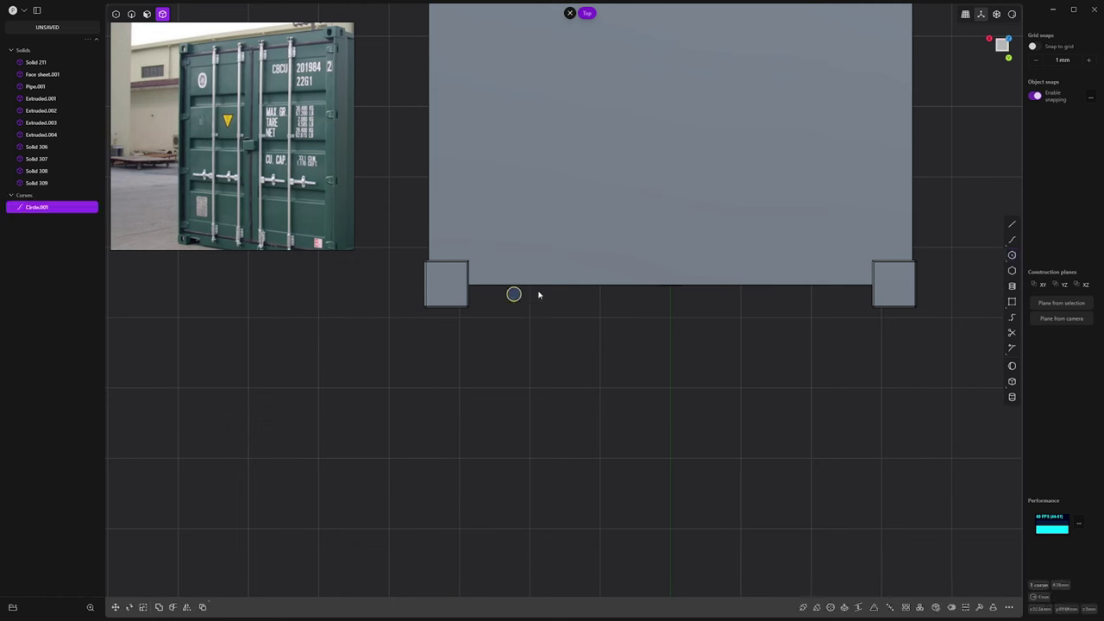
left_click(522, 296)
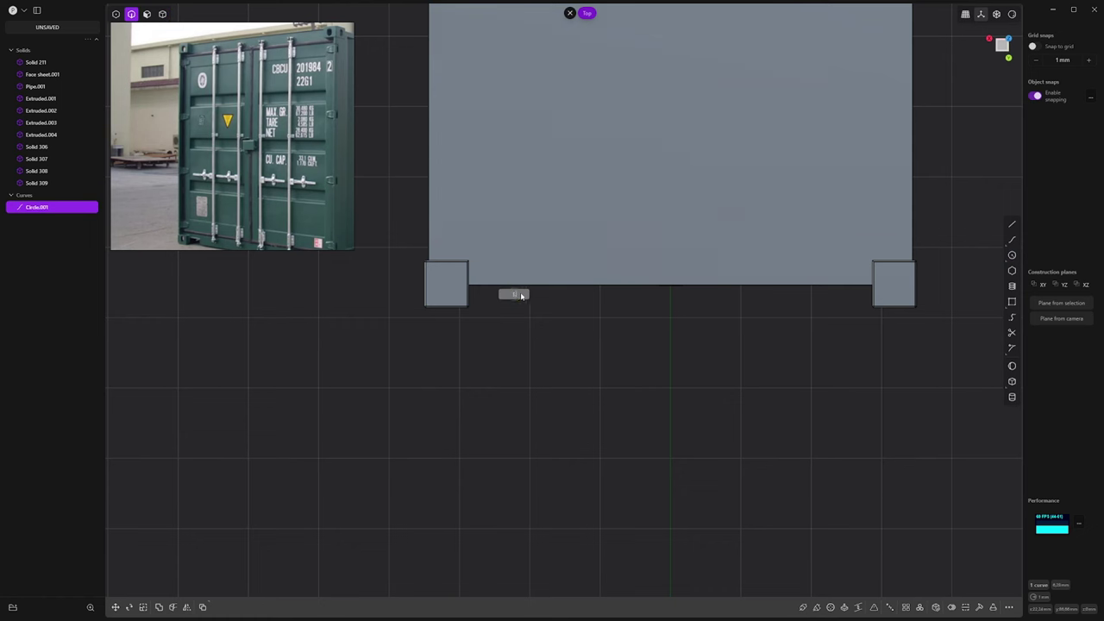
key("3")
left_click(516, 295)
key("Escape")
key("2")
left_click(514, 285)
left_click(520, 295)
middle_click_drag(543, 308, 509, 208)
Step: Extrude the circle upward by about 65.49 mm into a vertical lock bar in front of the left door
key("3")
left_click(529, 357)
middle_click_drag(530, 357, 523, 336)
left_click_drag(534, 361, 538, 139)
right_click_drag(538, 139, 515, 240)
left_click_drag(566, 253, 582, 78)
middle_click_drag(533, 111, 500, 77)
right_click_drag(498, 77, 541, 60)
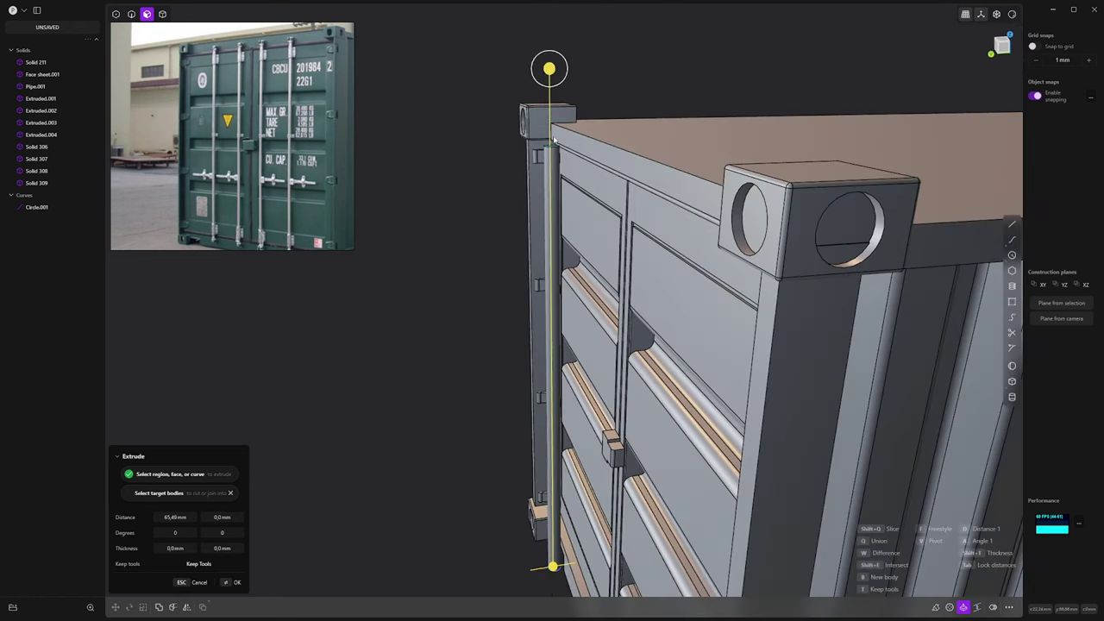
right_click_drag(561, 200, 543, 427)
key("Return")
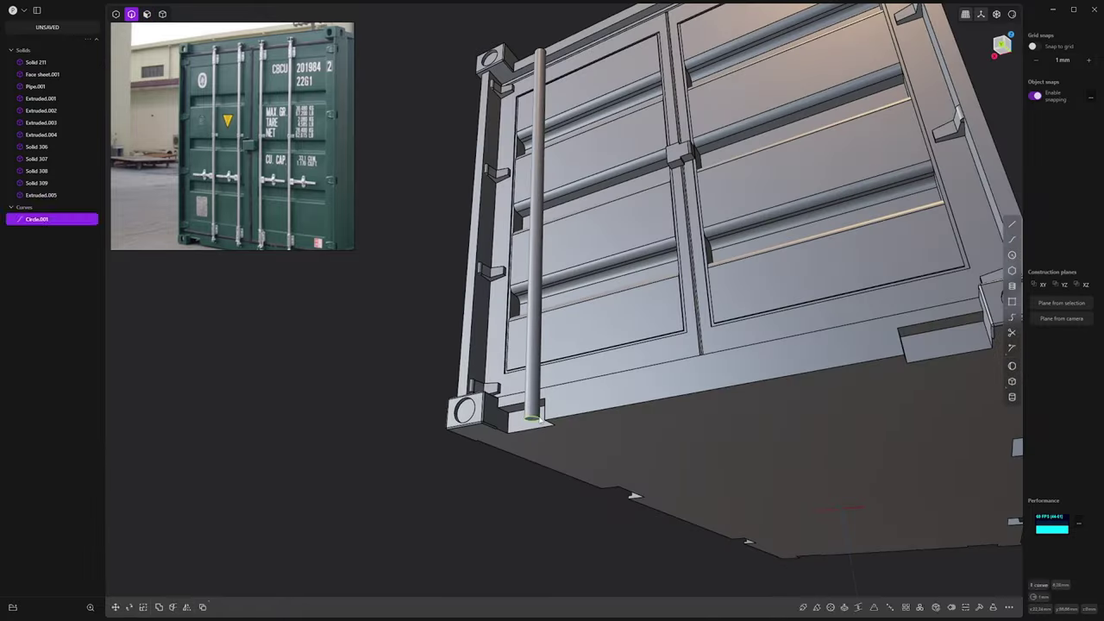
Step: Offset the bottom face of the lock bar to adjust its lower end
key("3")
left_click(534, 419)
middle_click_drag(532, 422, 546, 441)
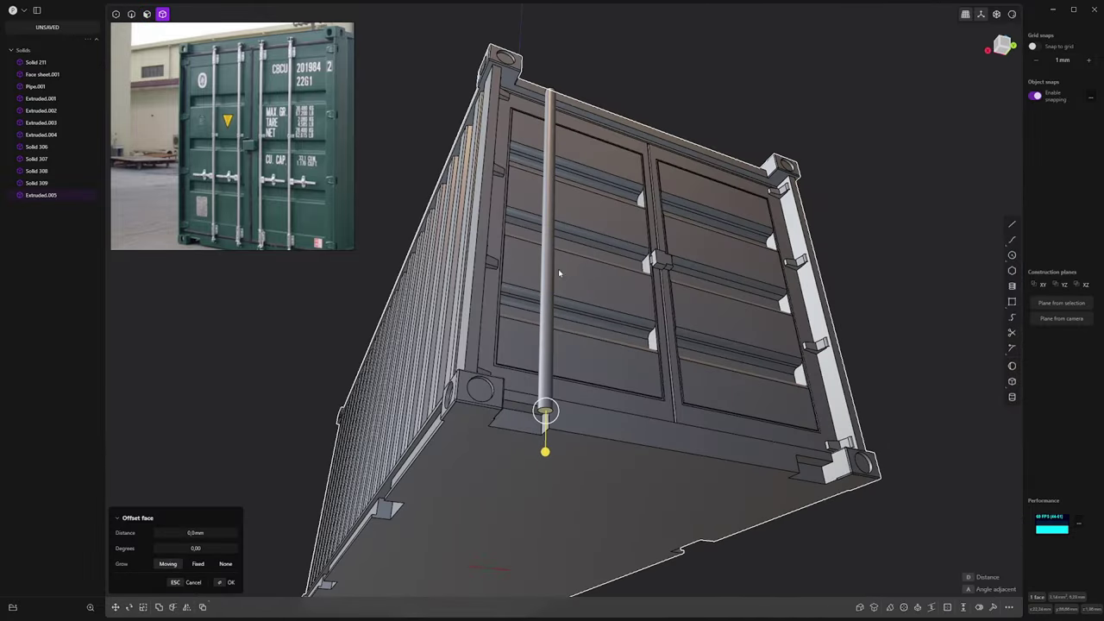
left_click_drag(552, 458, 552, 458)
key("4")
Step: Duplicate the lock bar and place the copy further along the same door, towards the centre seam
key("ctrl+KP_1")
left_click(537, 279)
key("g")
left_click_drag(511, 240, 587, 239)
key("shift+d")
key("Return")
Step: Offset the top faces of both lock bars together to shorten them
middle_click_drag(590, 241, 652, 293)
left_click(597, 326)
middle_click_drag(601, 326, 509, 285)
scroll(488, 207, "up", 5)
key("3")
left_click(537, 159)
left_click(647, 231, "shift")
left_click_drag(651, 184, 650, 195)
Step: Offset the container's roof face upward towards the tops of the corner fittings
middle_click_drag(652, 200, 662, 155)
left_click(663, 150)
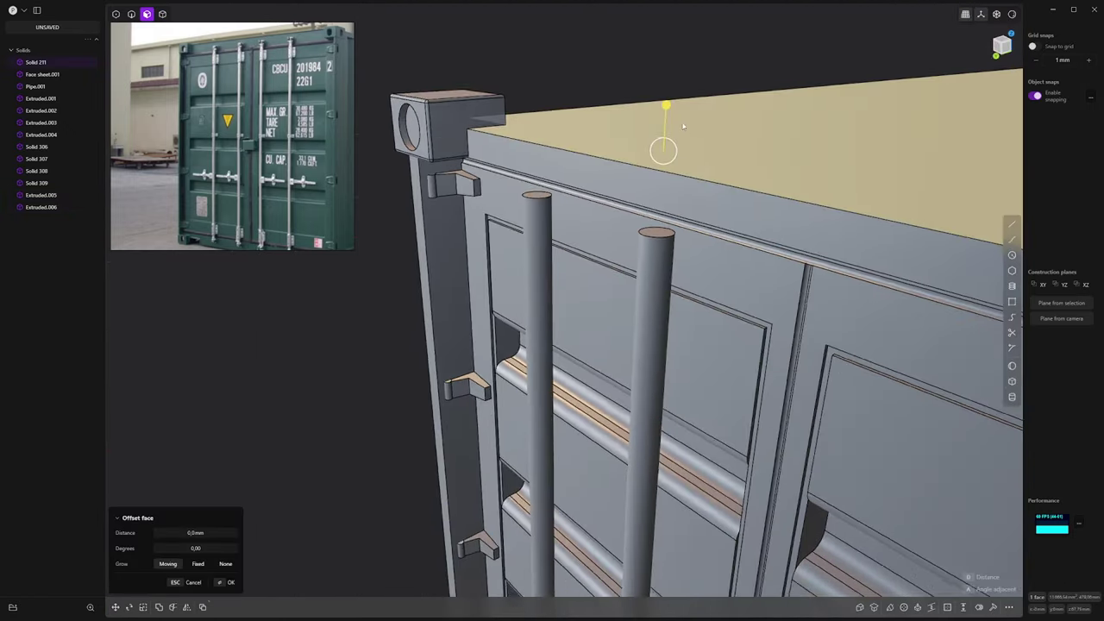
left_click_drag(666, 108, 668, 76)
right_click(667, 80)
middle_click_drag(666, 82, 658, 133)
Step: Duplicate the outer lock bar and move the copy up along Z by about 28.22 mm
key("4")
left_click(542, 302)
middle_click_drag(544, 328, 545, 280)
key("shift+d")
left_click_drag(555, 568, 562, 262)
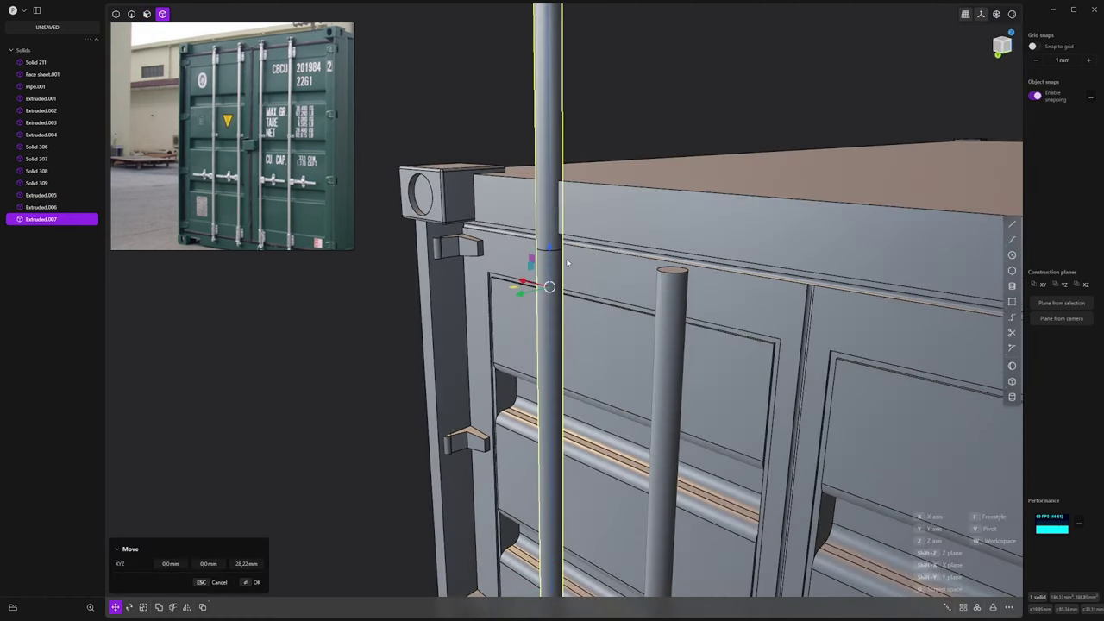
Step: Rotate the copied bar 270 degrees about X and raise it along Z by about 4.77 mm
key("r")
left_click_drag(550, 322, 506, 292)
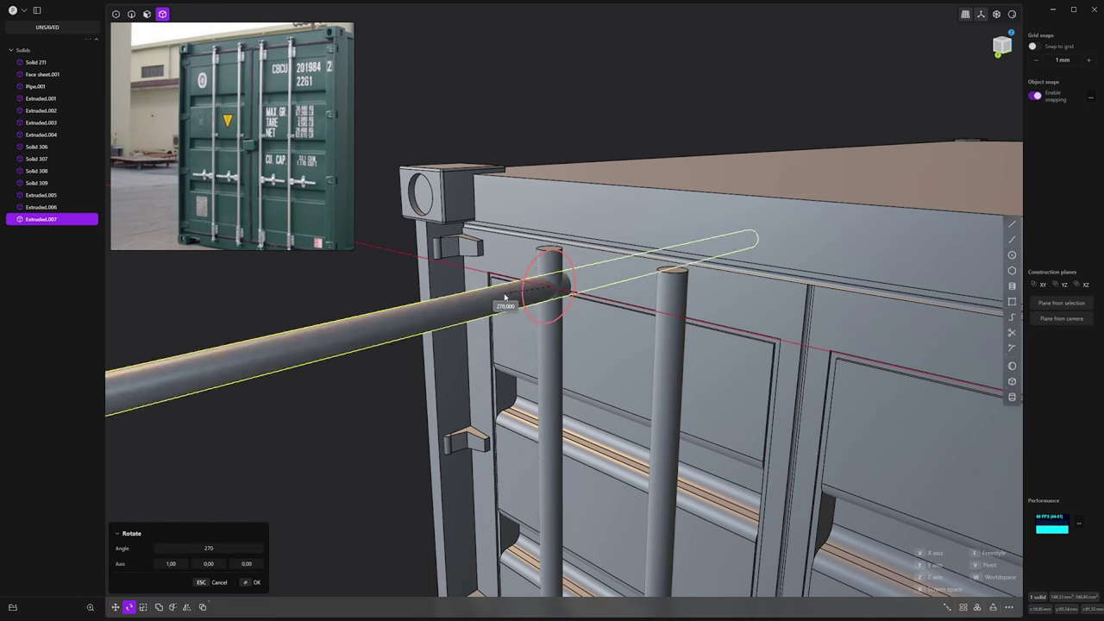
left_click(529, 274)
key("g")
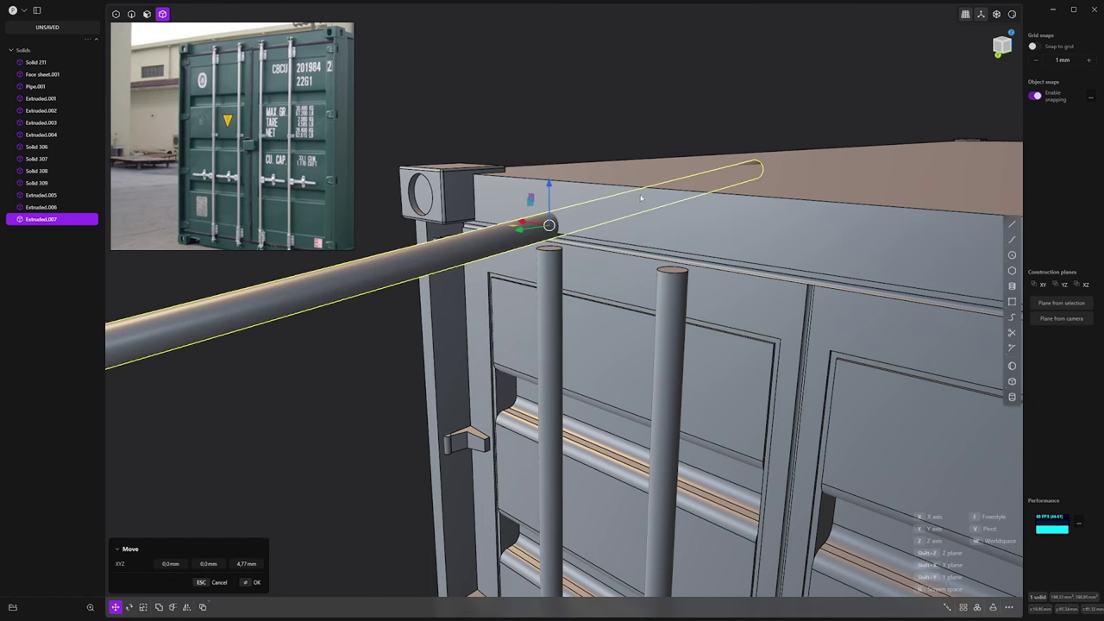
middle_click_drag(643, 207, 779, 207, "alt")
Step: Rotate the copied bar about X to level it and scale it down into a short stub at the lock bar's top
key("r")
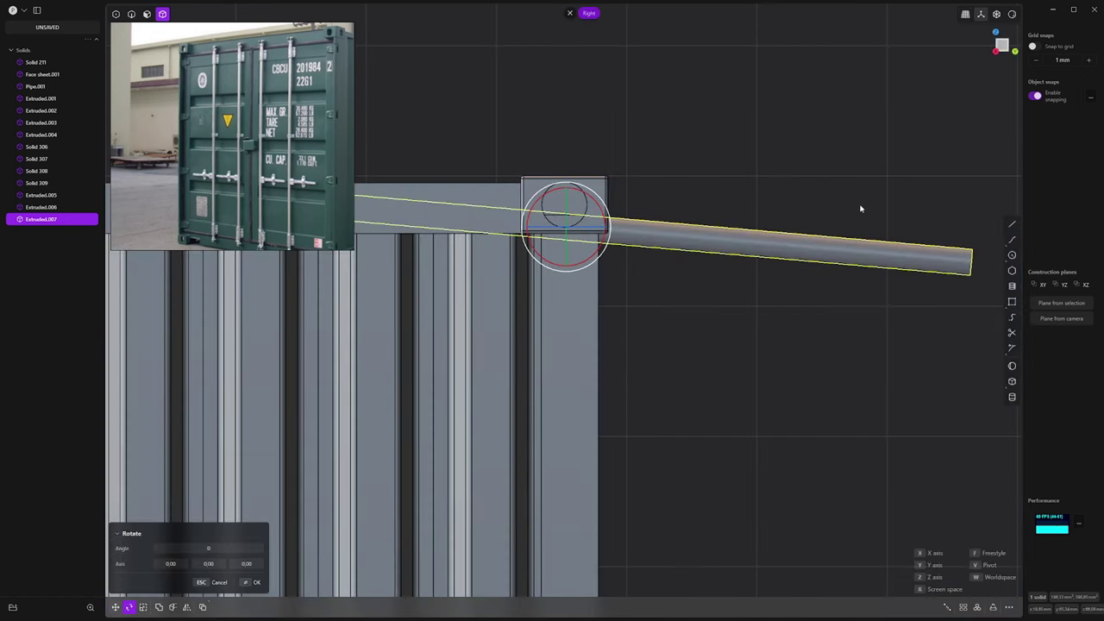
key("x")
middle_click_drag(846, 176, 818, 191)
key("s")
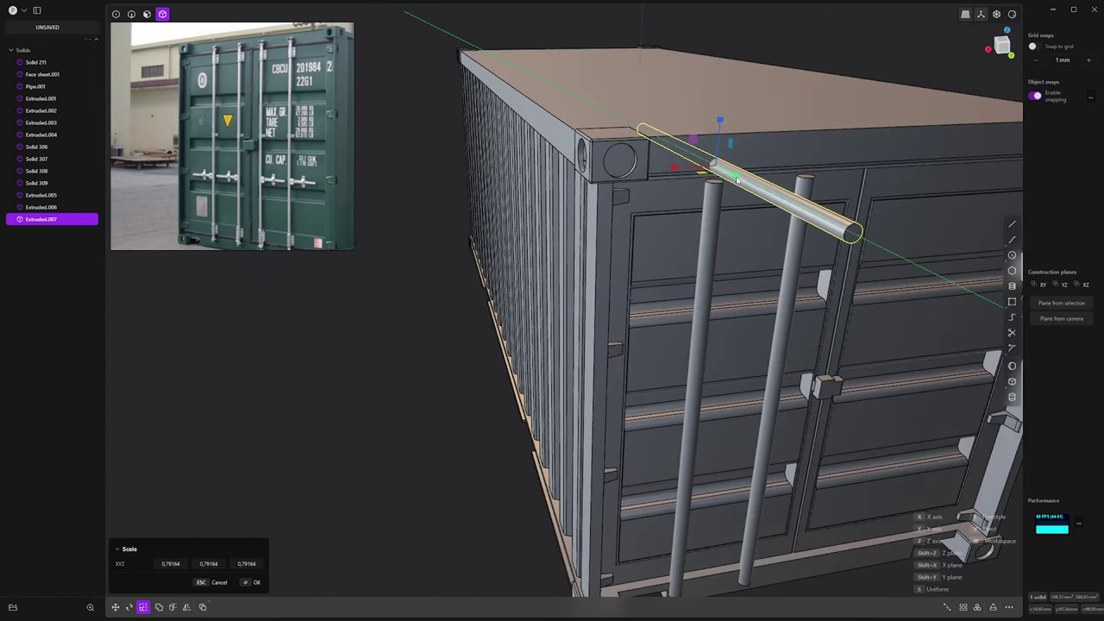
middle_click_drag(720, 170, 693, 170, "alt")
scroll(739, 192, "up", 1)
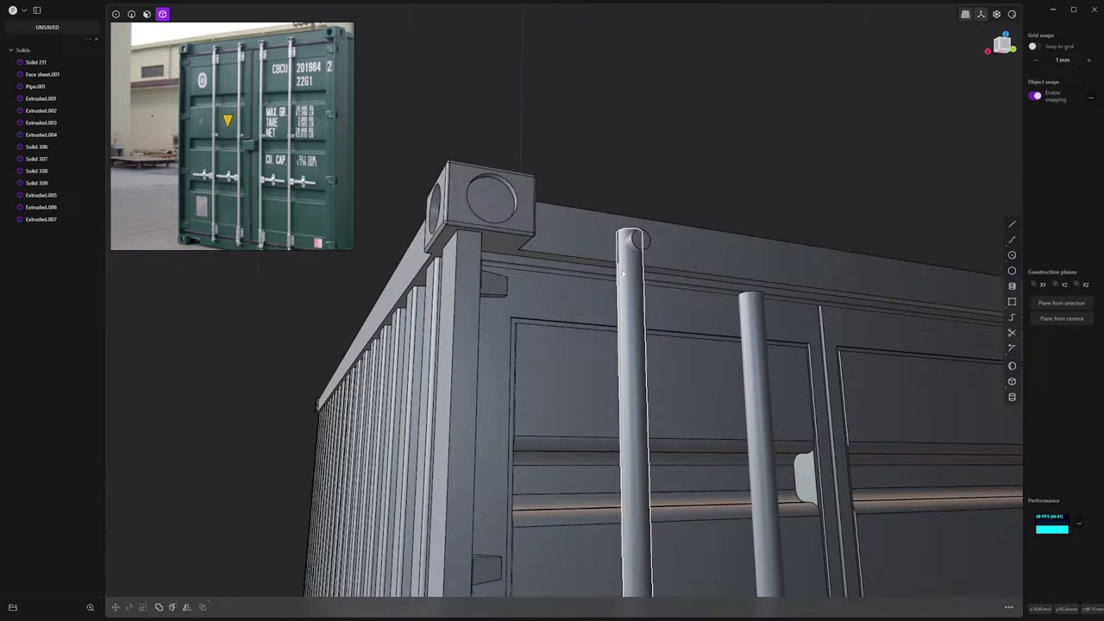
Step: Cut two rings near the top of the outer lock bar and offset the band between them outward into a collar
middle_click_drag(634, 231, 627, 337)
key("ctrl+r")
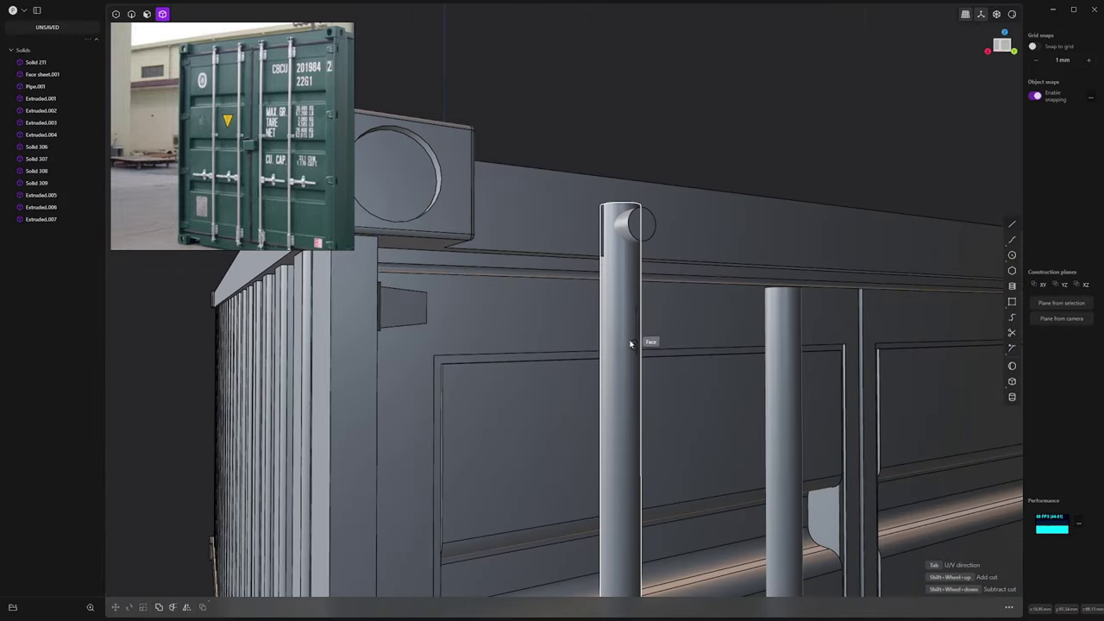
left_click(622, 335)
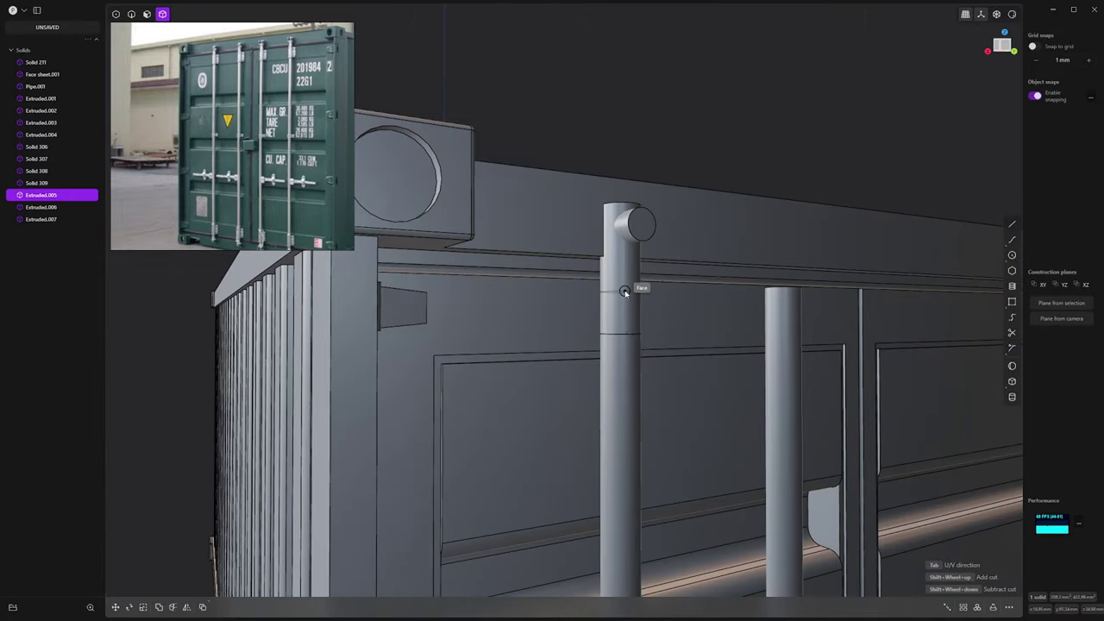
left_click(626, 291)
key("3")
left_click(621, 314)
middle_click_drag(621, 314, 561, 354)
left_click_drag(605, 243, 614, 245)
key("Return")
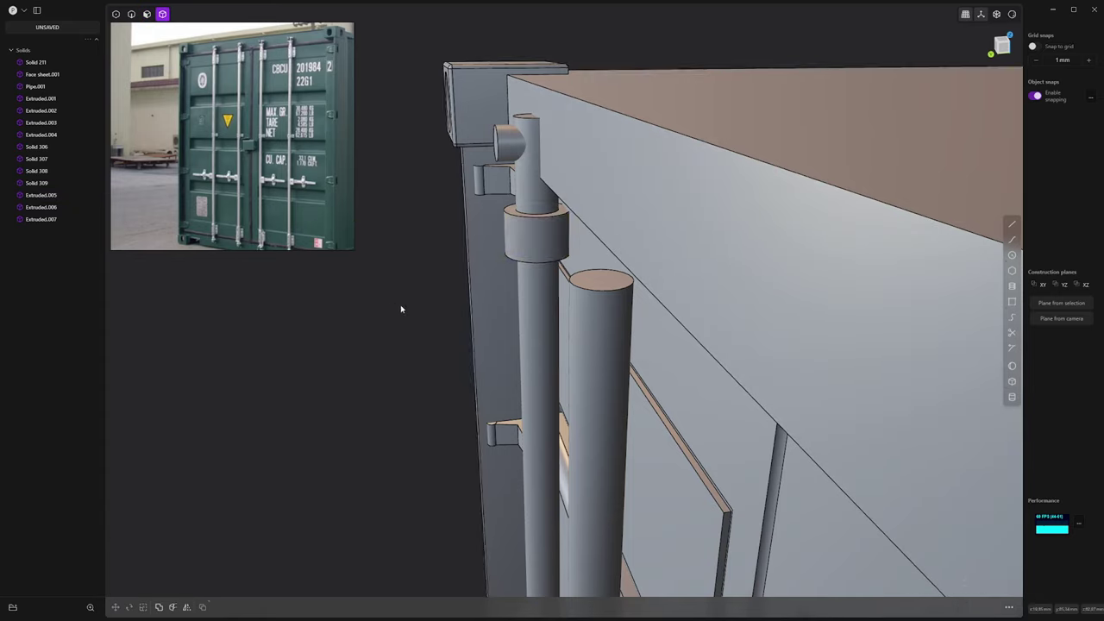
Step: Union the collared lock bar with its end stub and repeat the finished bar across both doors
middle_click_drag(424, 308, 688, 230)
scroll(656, 195, "down", 3)
left_click(659, 231)
left_click(675, 237, "shift")
key("q")
key("Return")
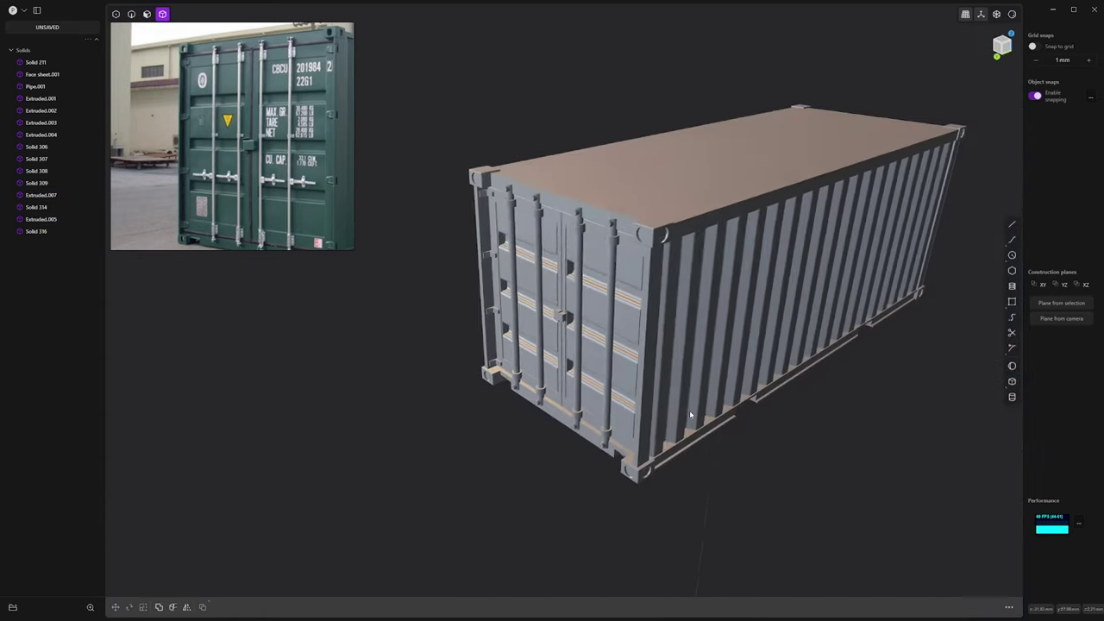
middle_click_drag(643, 414, 725, 404)
scroll(710, 423, "up", 5)
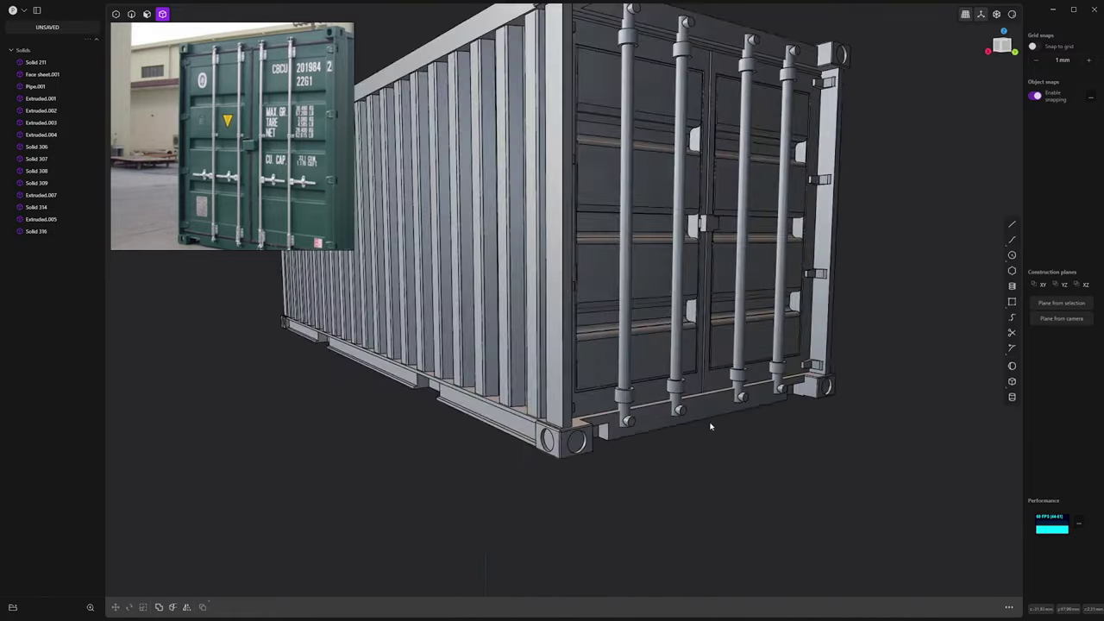
middle_click_drag(698, 420, 602, 423)
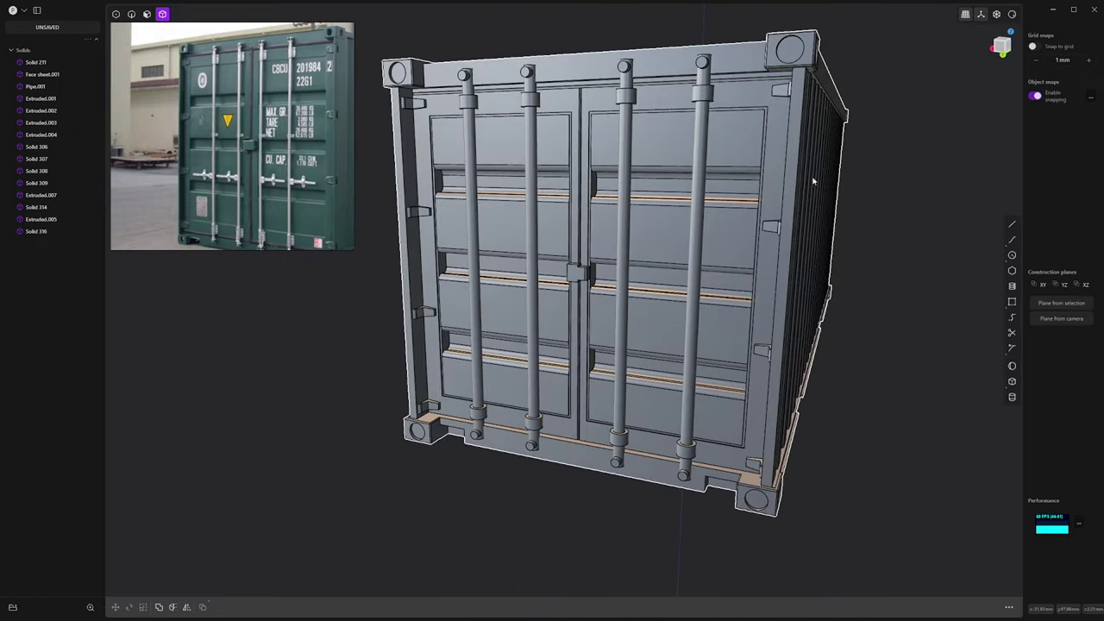
middle_click_drag(812, 181, 677, 316)
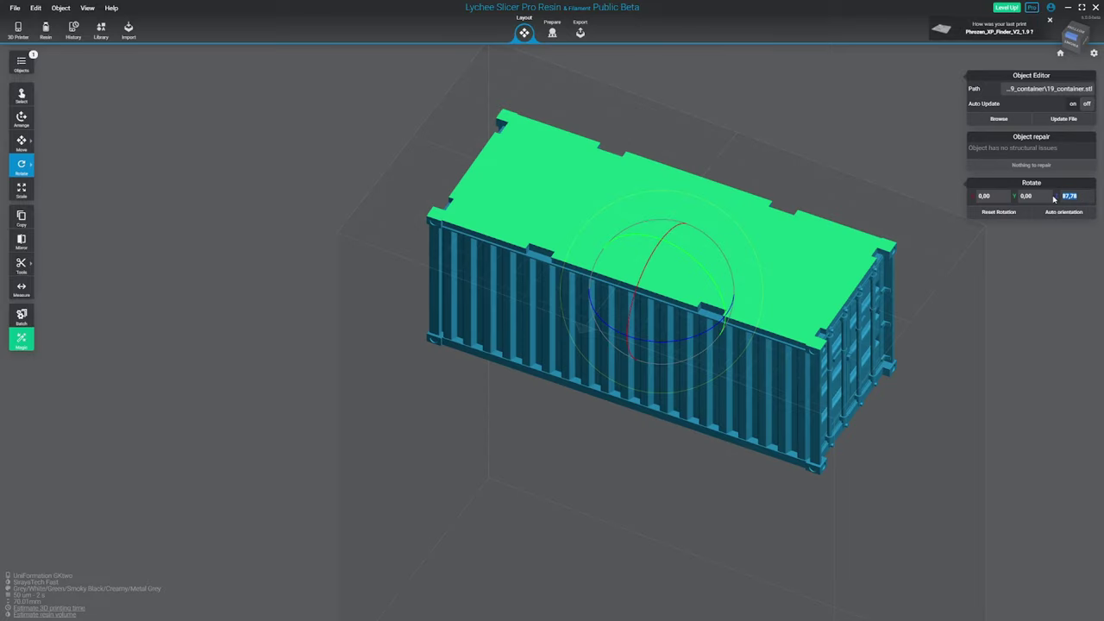
Step: In Lychee Slicer, set the container's Z rotation to 90 degrees and tilt the model lengthwise about X
key("Return")
right_click_drag(754, 299, 717, 266)
left_click_drag(693, 259, 707, 271)
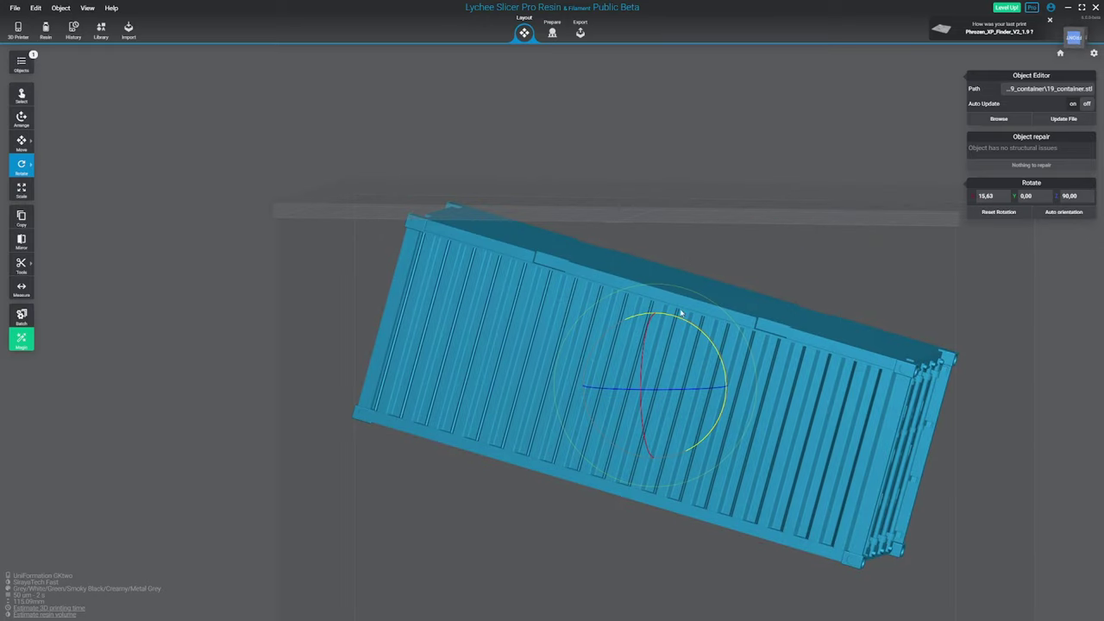
left_click_drag(681, 313, 799, 328)
Step: Tilt the container sideways as well, to rotation values of about 35.60, -21.36 and 88.04 degrees
right_click_drag(800, 328, 759, 312)
left_click_drag(759, 312, 748, 288)
right_click_drag(749, 289, 635, 229)
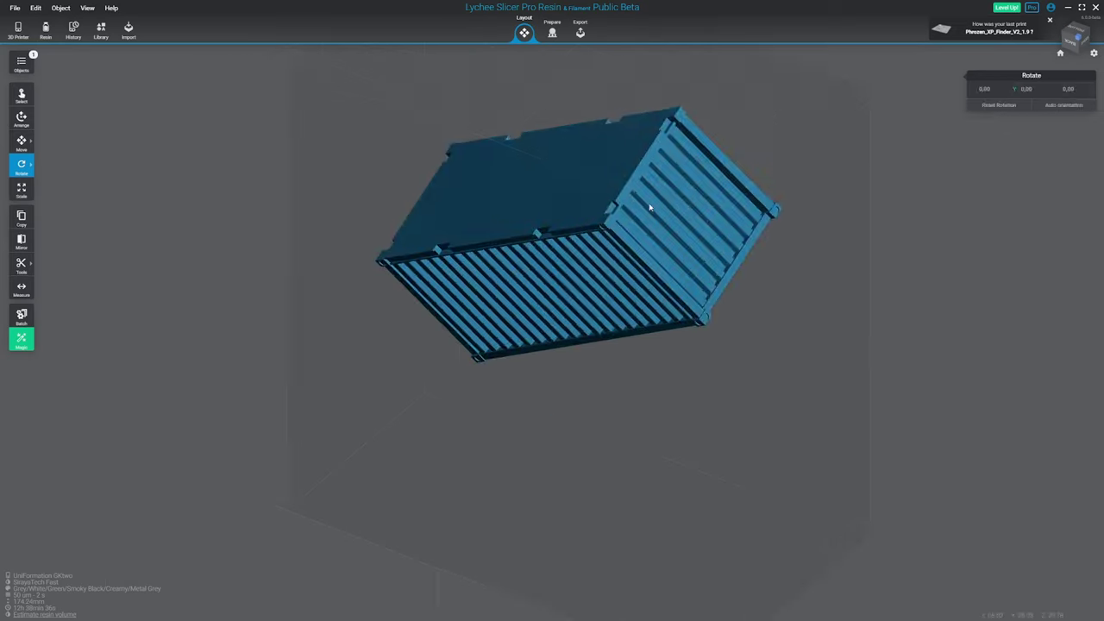
scroll(648, 207, "up", 2)
left_click(646, 205)
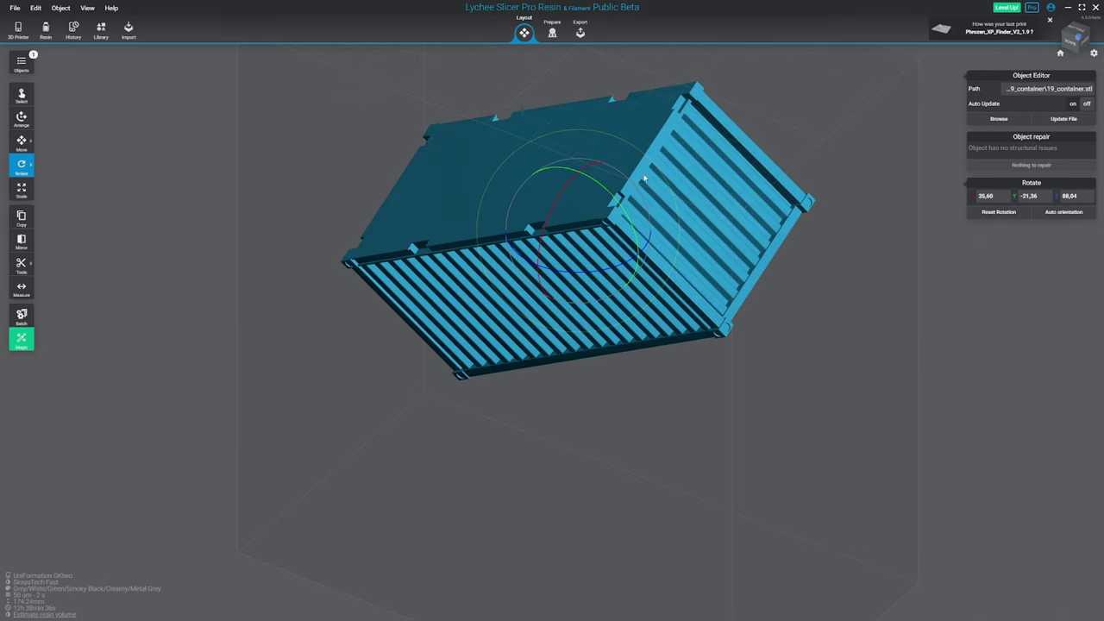
Step: Generate only a raft with the Magic tool, with auto orientation, auto supports, support optimization and bracings turned off
left_click(552, 31)
right_click_drag(569, 95, 649, 171)
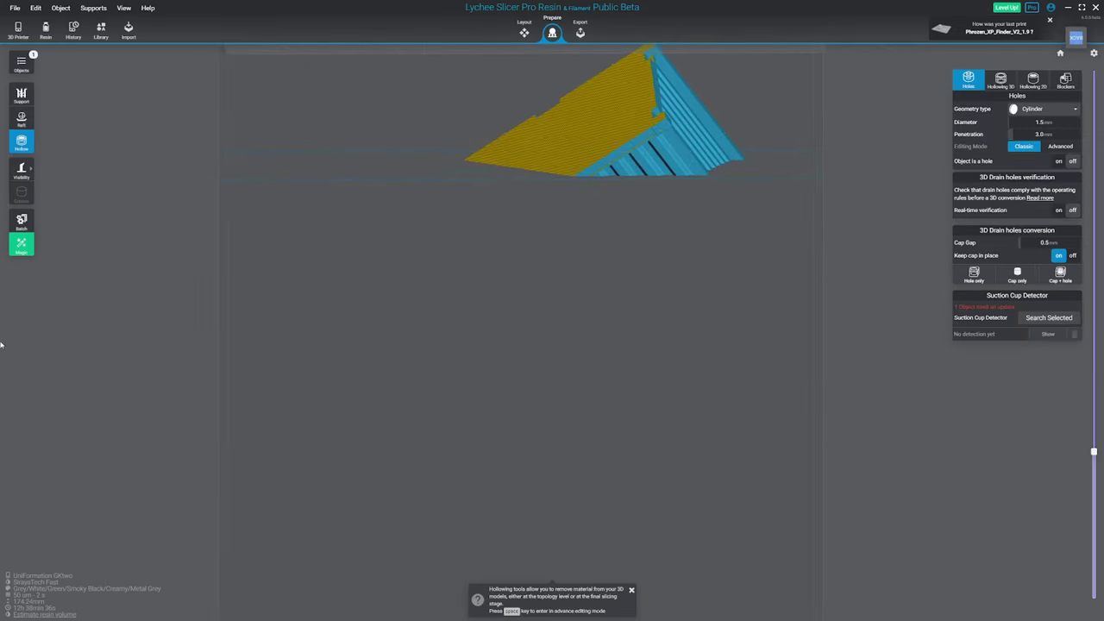
left_click(21, 244)
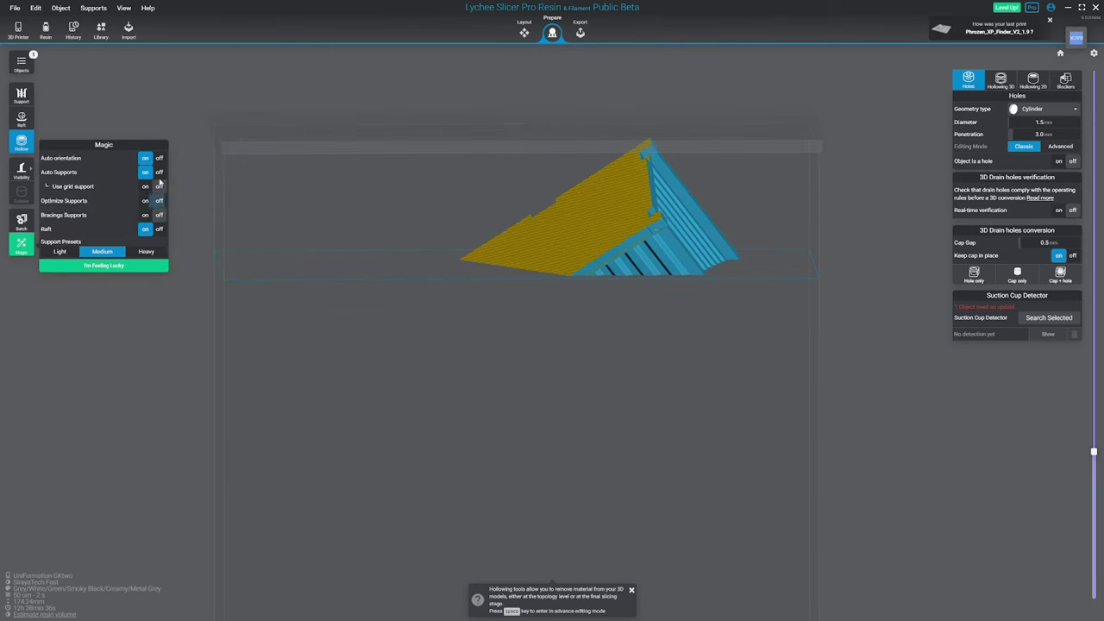
left_click(159, 157)
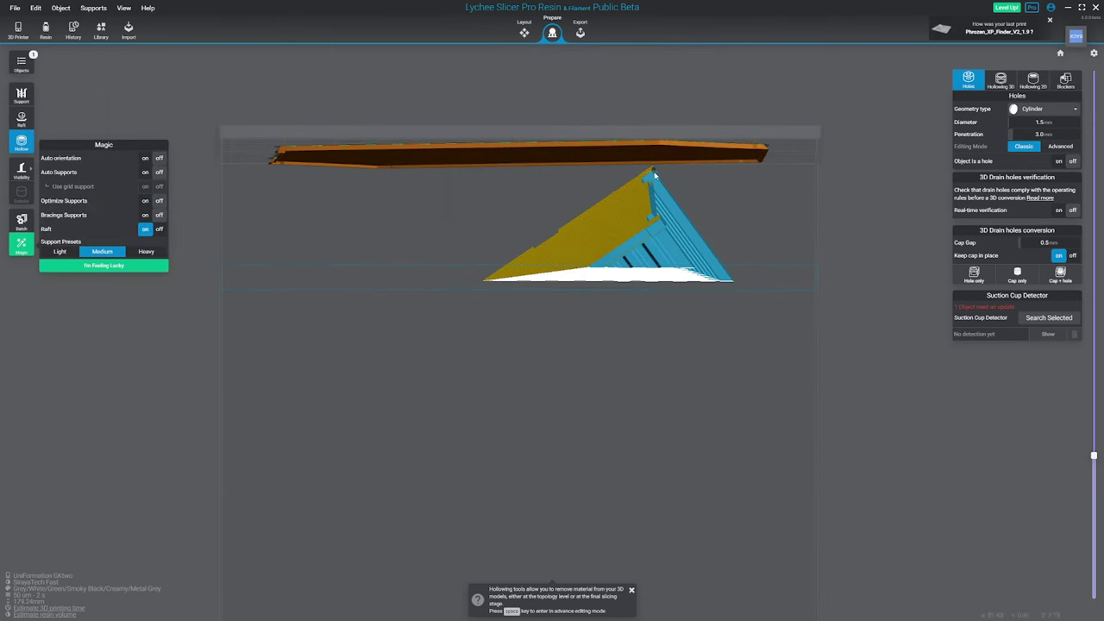
Step: Hollow the container in 3D with 2.0 mm wall thickness and quality 1.0, and search it for suction cups
scroll(655, 175, "up", 3)
right_click_drag(677, 153, 747, 182)
middle_click_drag(747, 182, 813, 130)
left_click(1001, 80)
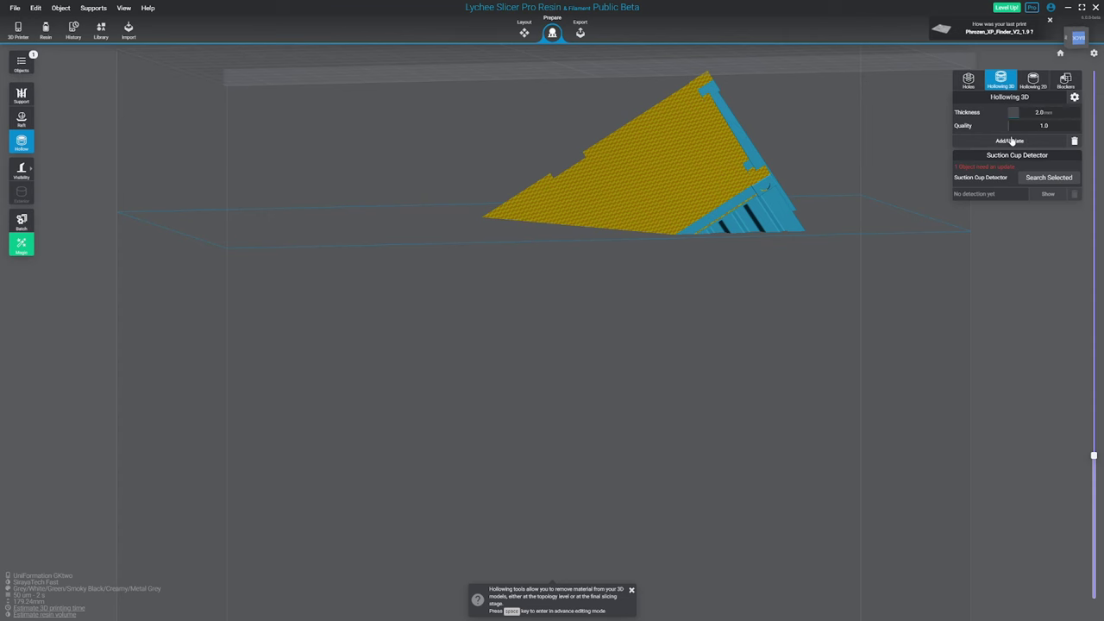
left_click(1011, 141)
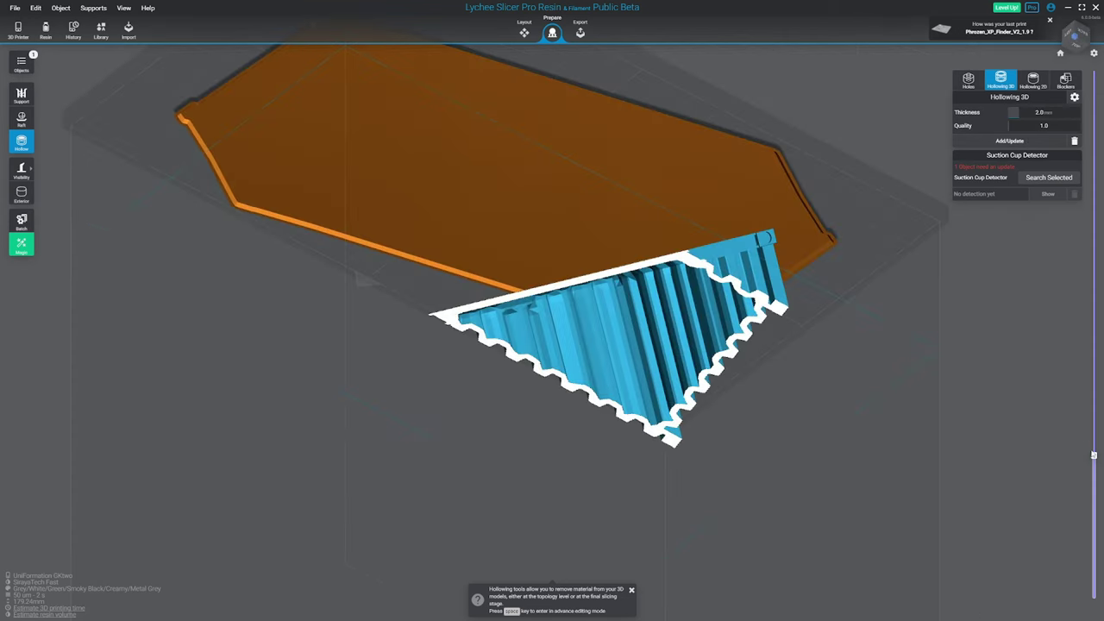
left_click_drag(1078, 457, 1060, 76)
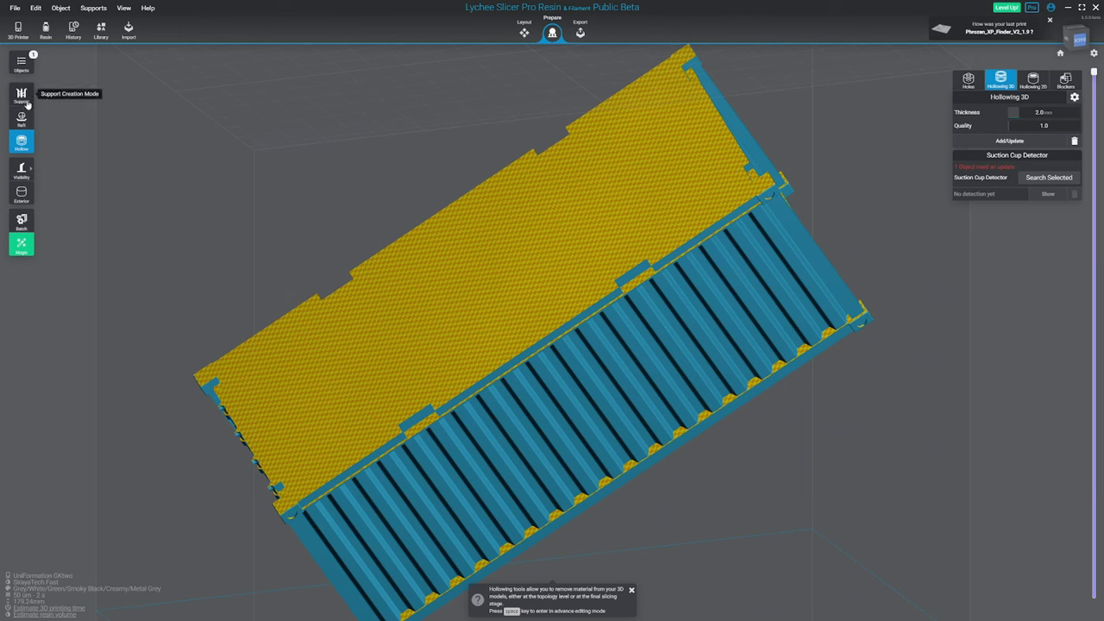
left_click(970, 81)
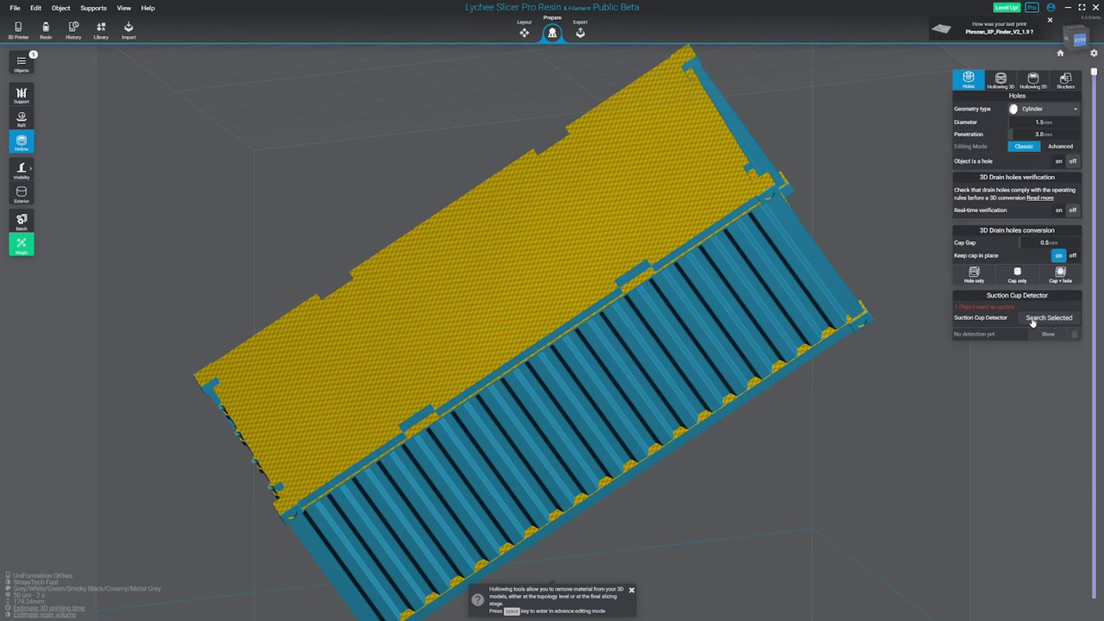
left_click(1048, 318)
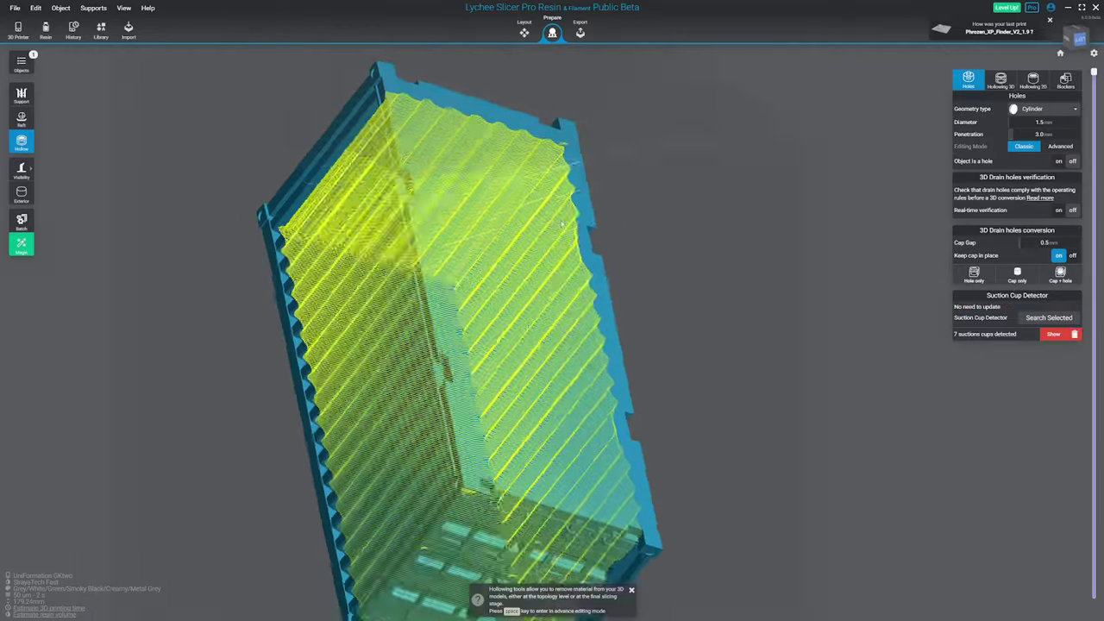
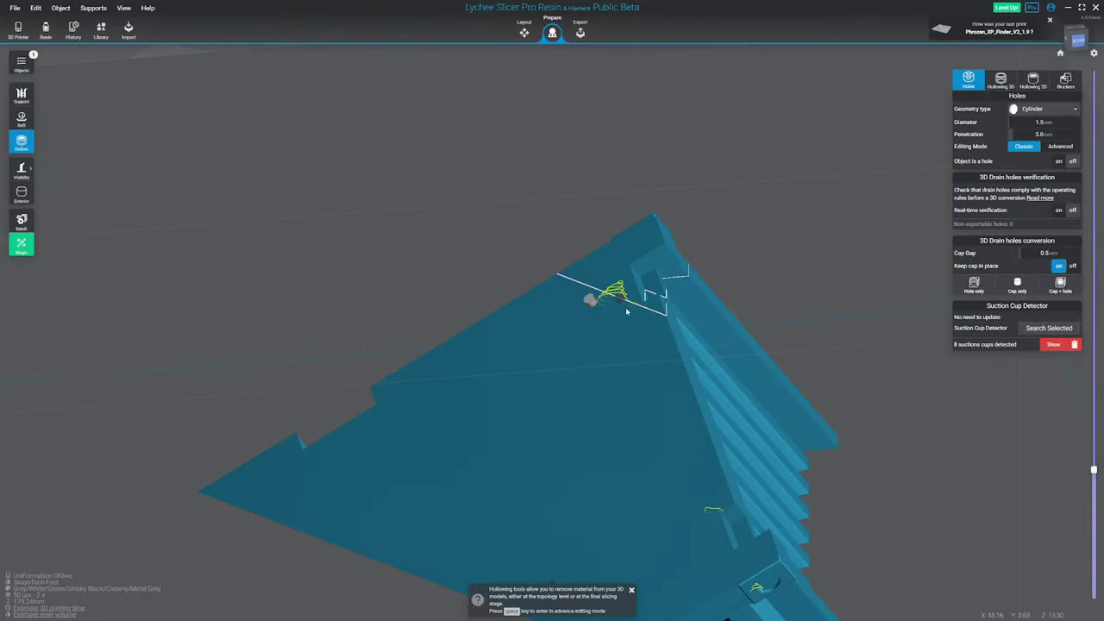
Step: Add light cone supports to all the islands detected on the container
scroll(627, 311, "down", 2)
middle_click_drag(608, 352, 747, 277)
scroll(747, 277, "down", 2)
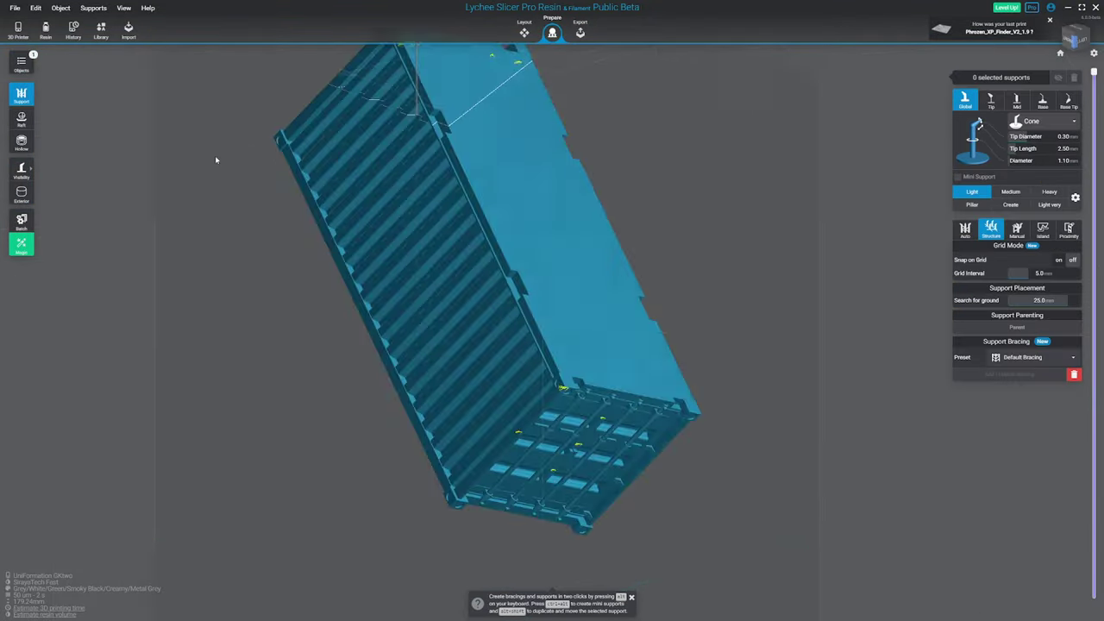
left_click(1043, 230)
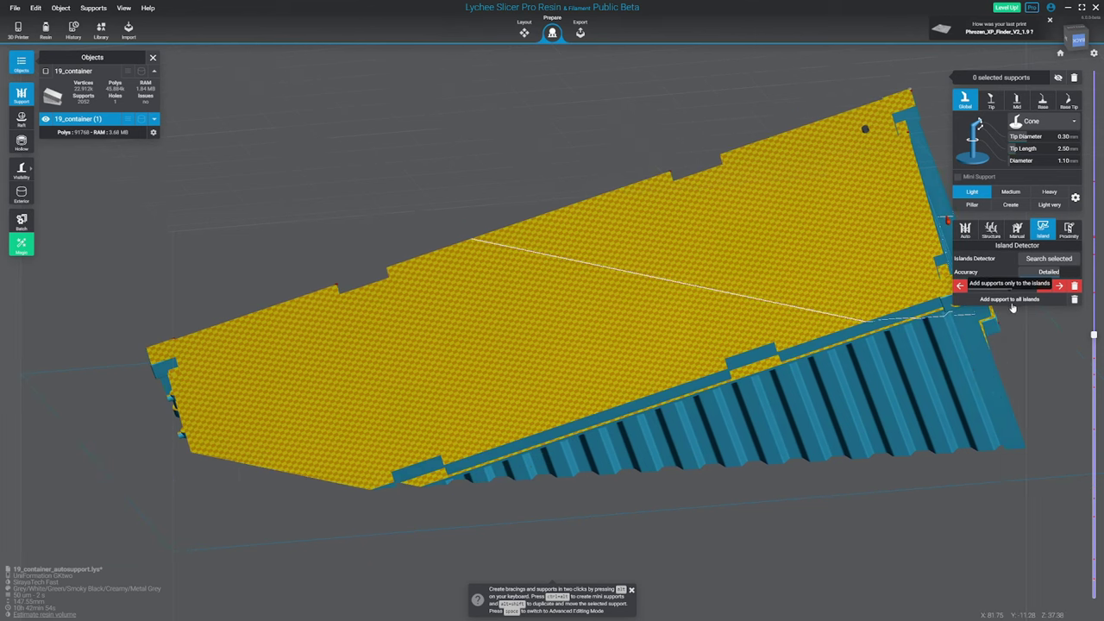
left_click(1016, 302)
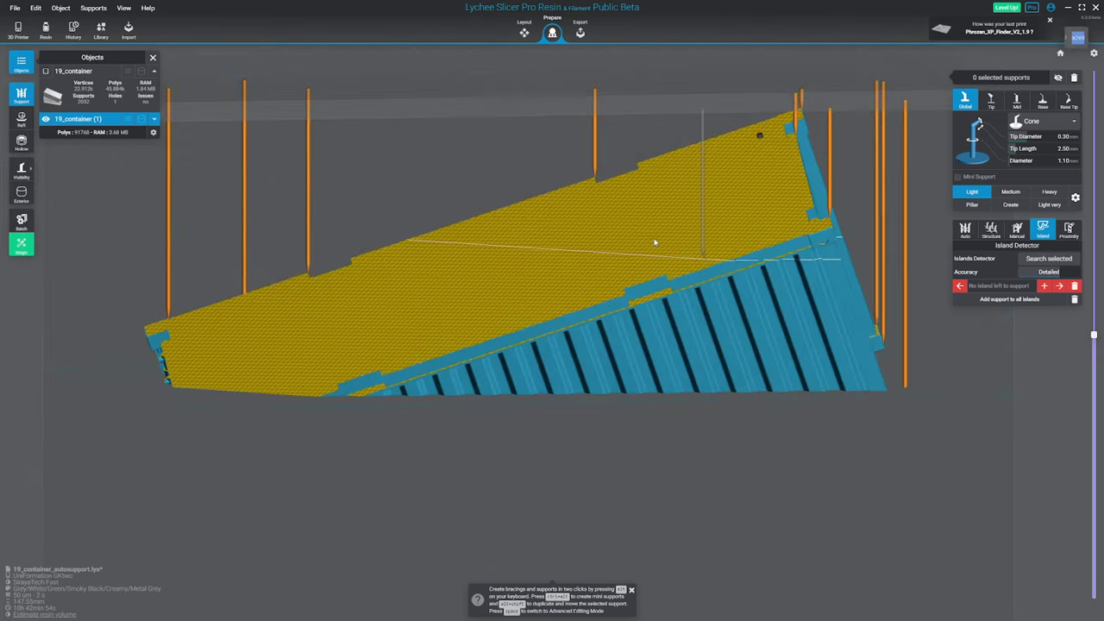
Step: Place four parallel, closely spaced rows of light cone supports across the overhanging face, starting along its end edge nearest the build plate
right_click_drag(652, 245, 733, 239)
middle_click_drag(732, 239, 687, 281)
scroll(686, 281, "up", 4)
right_click_drag(761, 167, 751, 185)
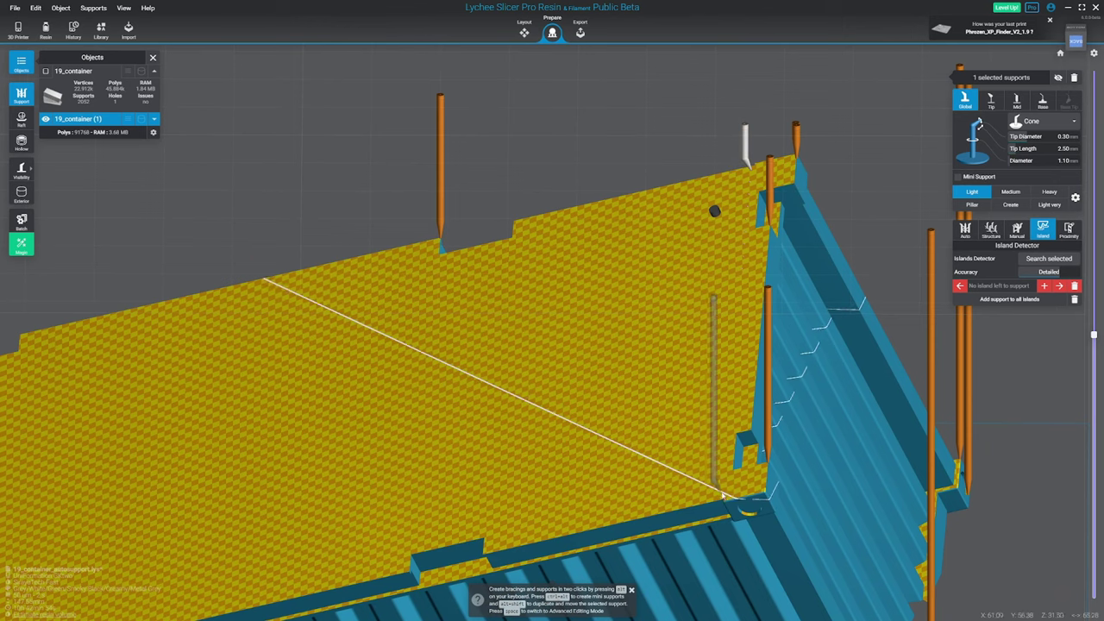
left_click(725, 501)
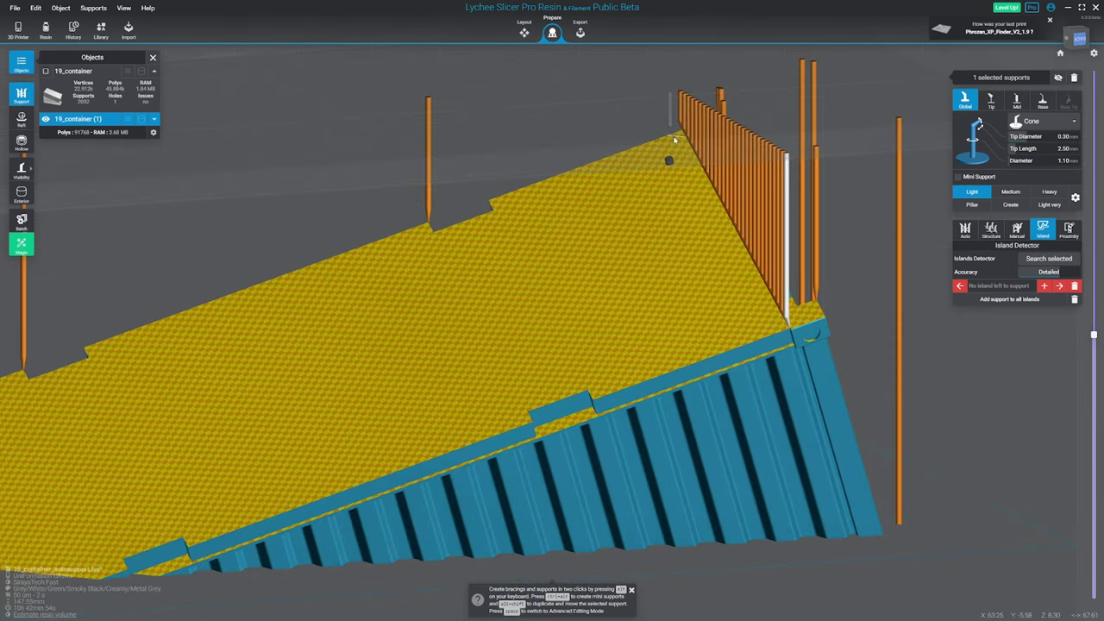
right_click_drag(734, 176, 612, 125)
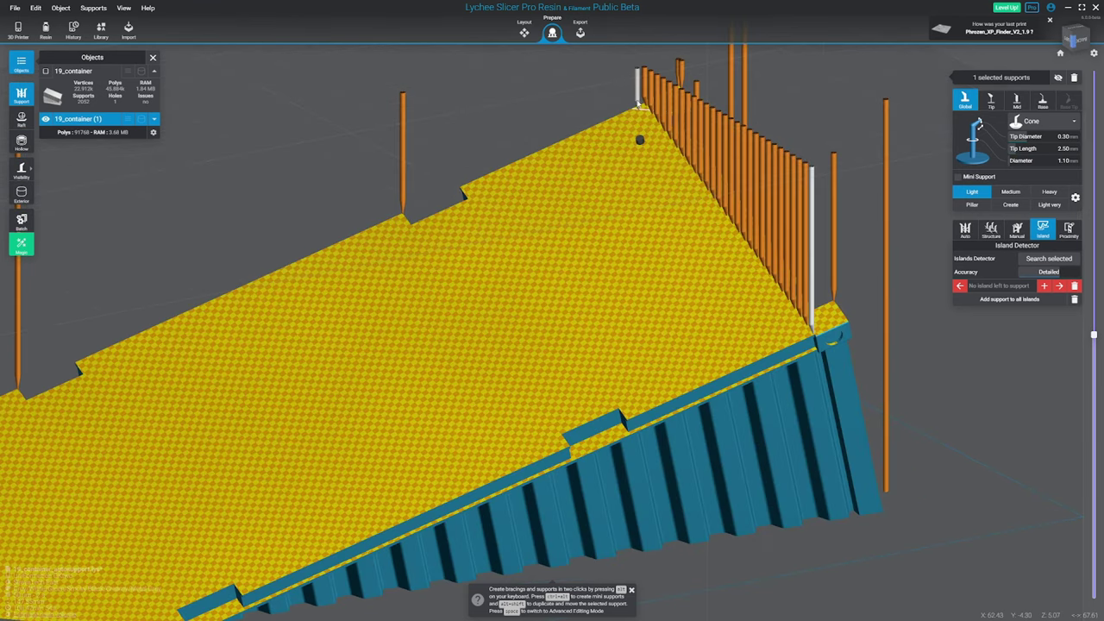
left_click(803, 321)
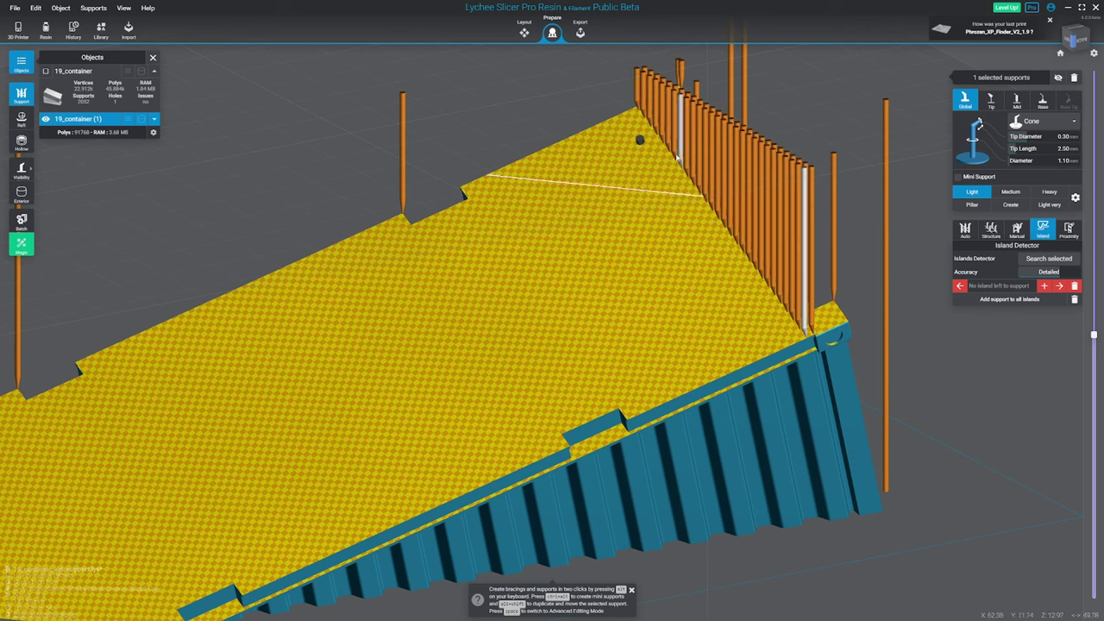
left_click(629, 107)
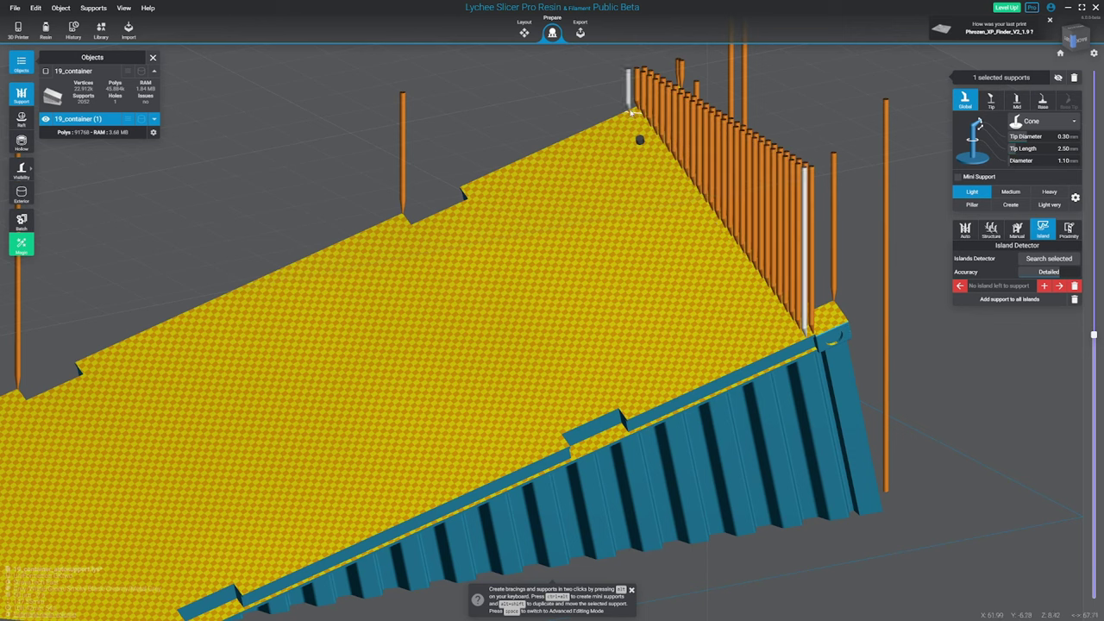
left_click(797, 343, "shift")
left_click(622, 114)
left_click(788, 349, "shift")
Step: Show the 19_container object, hide the 19_container (1) copy, and display the supported model at full height
scroll(791, 348, "down", 2)
right_click_drag(785, 346, 738, 331)
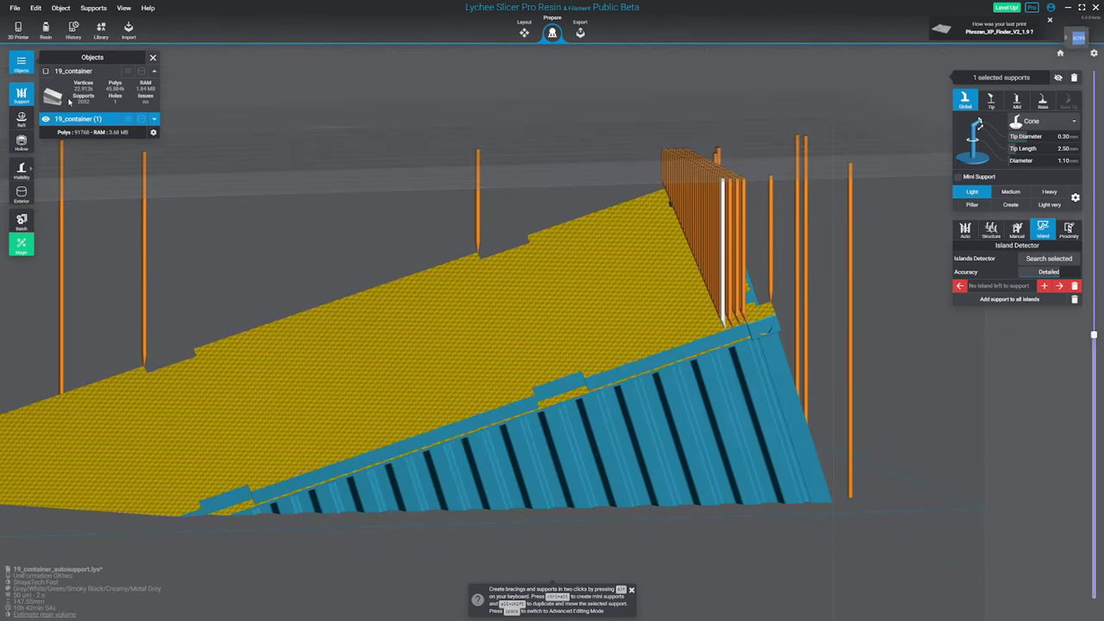
left_click(20, 64)
left_click(23, 65)
left_click(46, 71)
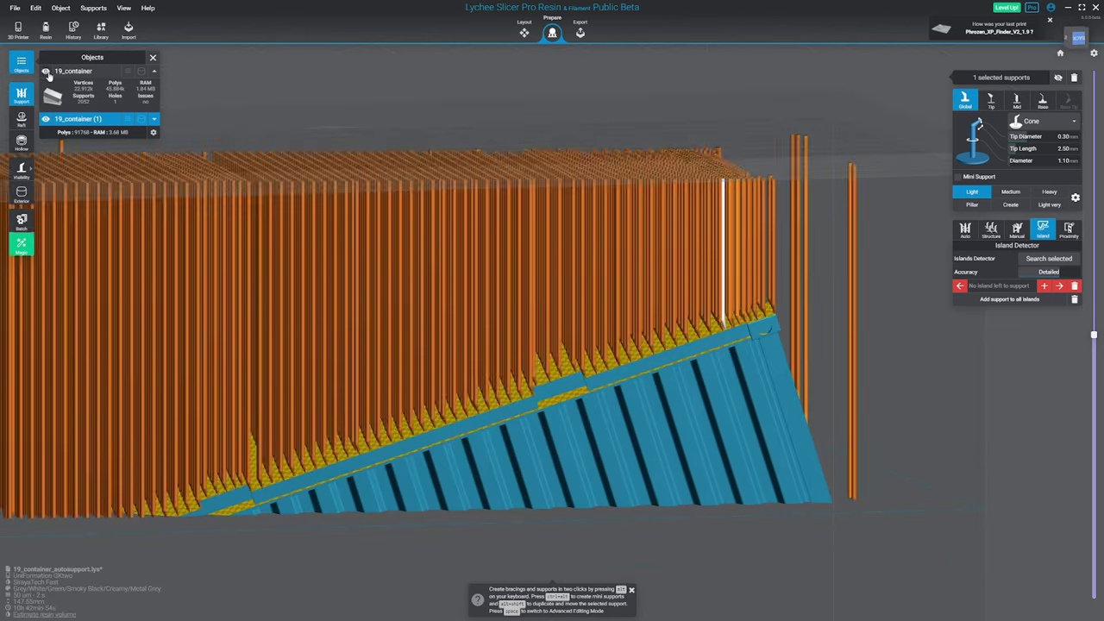
scroll(459, 224, "down", 3)
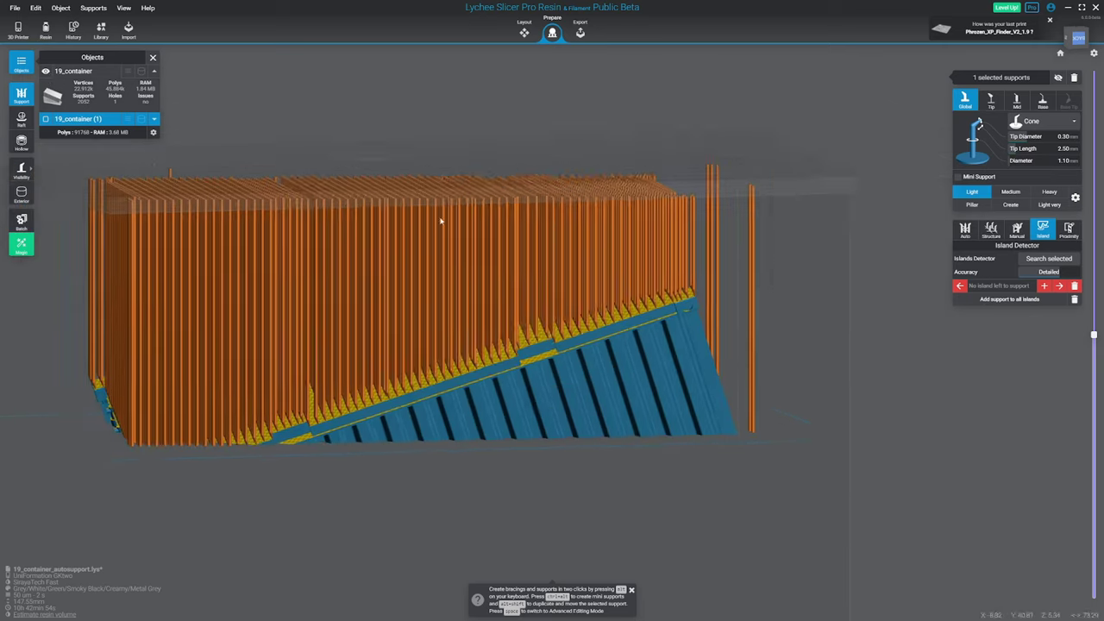
right_click_drag(459, 224, 1000, 276)
left_click_drag(1093, 335, 1094, 71)
right_click_drag(850, 177, 692, 245)
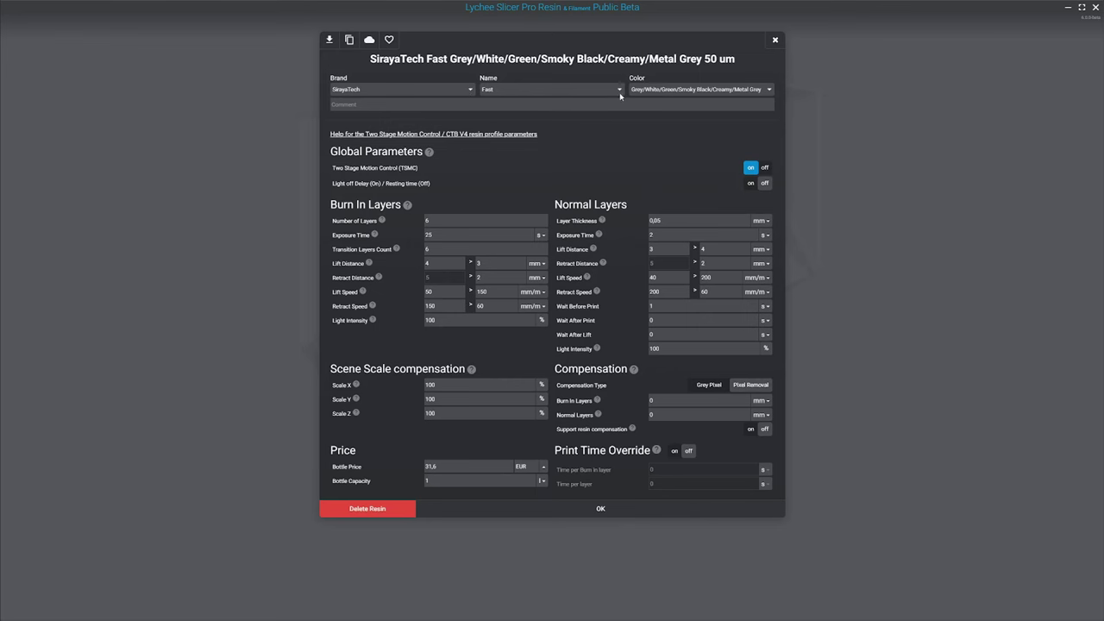
left_click(500, 91)
left_click(501, 91)
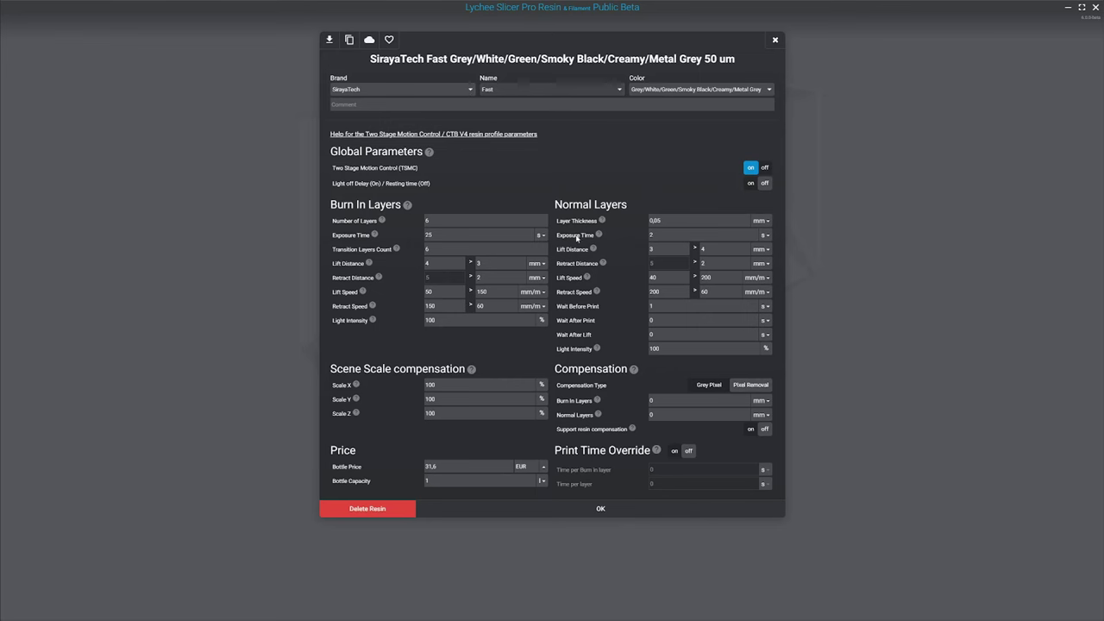